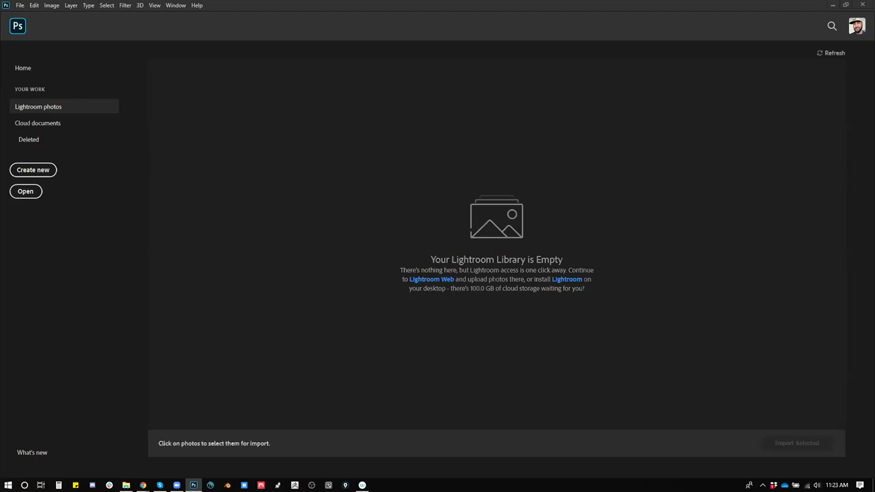
- Create a new document from the recent Letter preset, 8.5 x 11 in at 300 ppi
left_click(46, 174)
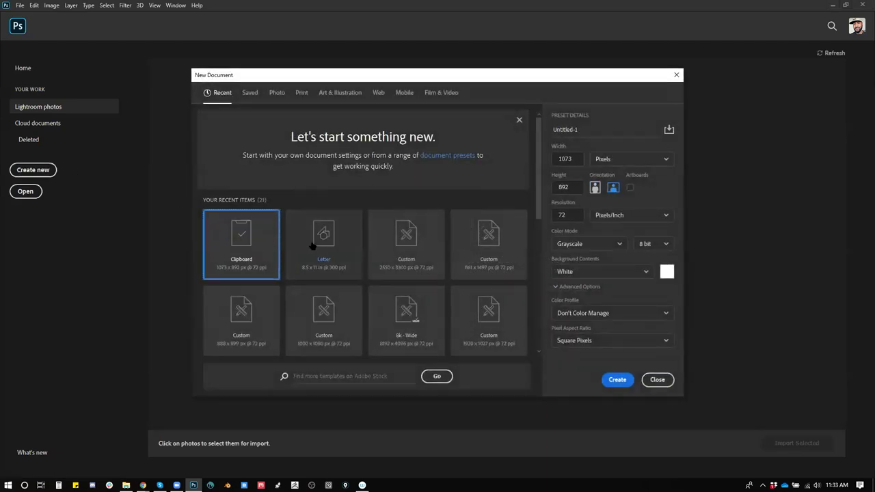
left_click(311, 246)
left_click(609, 380)
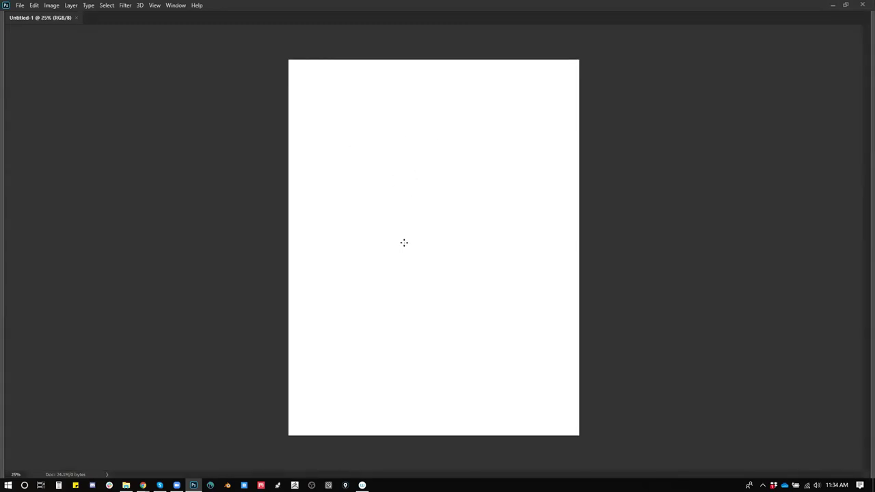
mouse_move(434, 90)
left_mouse_down()
mouse_move(424, 130)
mouse_move(387, 252)
left_mouse_up()
key("ctrl+z")
mouse_move(457, 79)
left_mouse_down()
mouse_move(357, 291)
mouse_move(463, 199)
left_mouse_up()
key("ctrl+z")
key("bracketright")
key("bracketright")
key("Tab")
key("Tab")
key("Tab")
key("Tab")
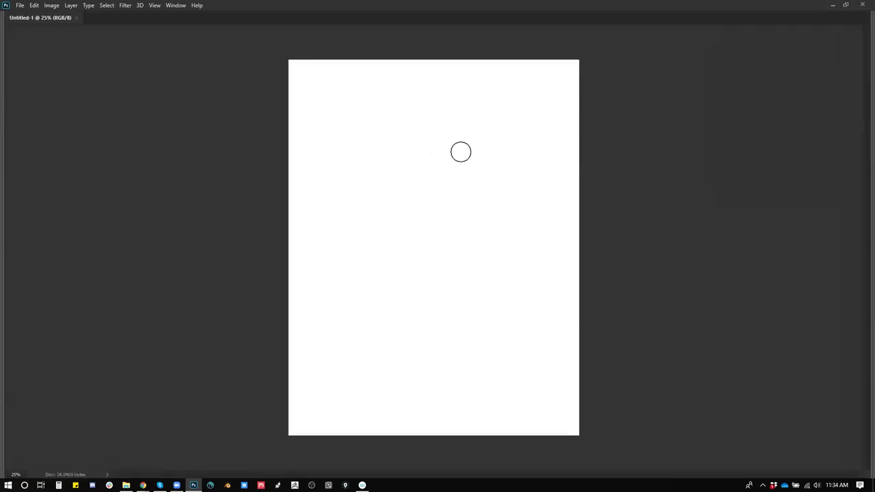
left_click(445, 101)
mouse_move(414, 90)
left_mouse_down()
mouse_move(376, 150)
mouse_move(461, 110)
mouse_move(375, 181)
mouse_move(447, 100)
mouse_move(387, 125)
mouse_move(445, 89)
mouse_move(373, 123)
left_mouse_up()
key("ctrl+z")
key("ctrl+z")
key("ctrl+z")
mouse_move(445, 92)
left_mouse_down()
mouse_move(386, 99)
mouse_move(400, 90)
mouse_move(366, 123)
mouse_move(367, 92)
mouse_move(389, 148)
left_mouse_up()
key("ctrl+shift+h")
mouse_move(434, 103)
left_mouse_down()
mouse_move(412, 98)
mouse_move(472, 124)
left_mouse_up()
key("ctrl+z")
key("ctrl+z")
key("ctrl+z")
key("ctrl+z")
key("ctrl+z")
key("ctrl+z")
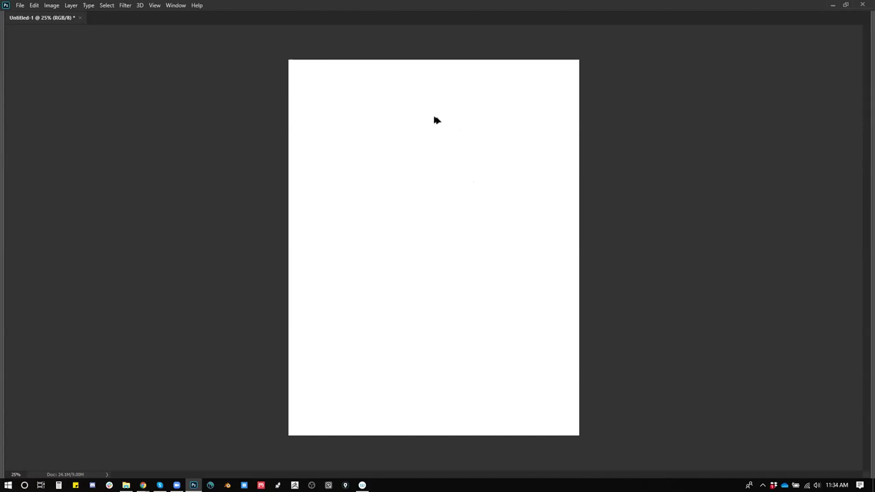
mouse_move(461, 125)
left_mouse_down()
mouse_move(386, 112)
mouse_move(425, 94)
mouse_move(354, 106)
mouse_move(357, 152)
mouse_move(365, 159)
mouse_move(403, 104)
mouse_move(372, 92)
mouse_move(363, 135)
mouse_move(365, 87)
mouse_move(378, 173)
mouse_move(432, 120)
mouse_move(445, 154)
left_mouse_up()
key("ctrl+z")
key("ctrl+z")
mouse_move(438, 87)
left_mouse_down()
mouse_move(401, 162)
mouse_move(440, 113)
mouse_move(428, 118)
mouse_move(439, 122)
left_mouse_up()
key("ctrl+shift+h")
mouse_move(452, 90)
left_mouse_down()
mouse_move(382, 118)
mouse_move(406, 100)
mouse_move(435, 96)
mouse_move(460, 126)
left_mouse_up()
left_click(418, 121, "alt")
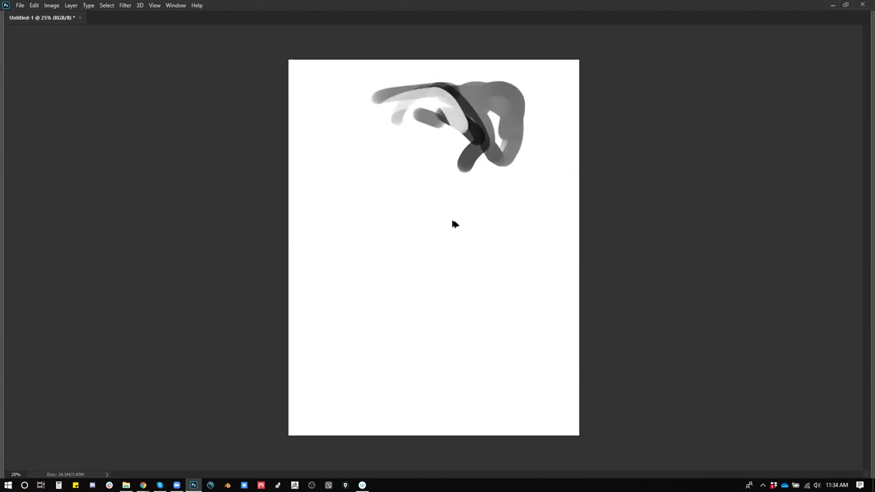
key("ctrl+z")
key("ctrl+z")
key("ctrl+z")
key("ctrl+z")
key("ctrl+z")
key("ctrl+z")
key("ctrl+z")
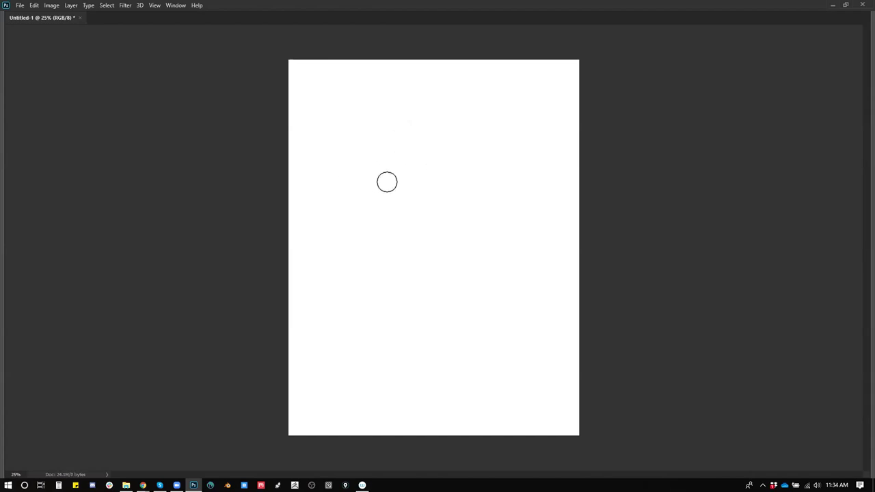
- Enlarge the brush and paint three dark grey dots in a triangle on the upper half of the page
key("bracketright")
key("bracketright")
key("bracketright")
key("bracketright")
key("bracketright")
left_click_drag(354, 198, 351, 194)
key("ctrl+z")
left_click(357, 240)
left_click(436, 130)
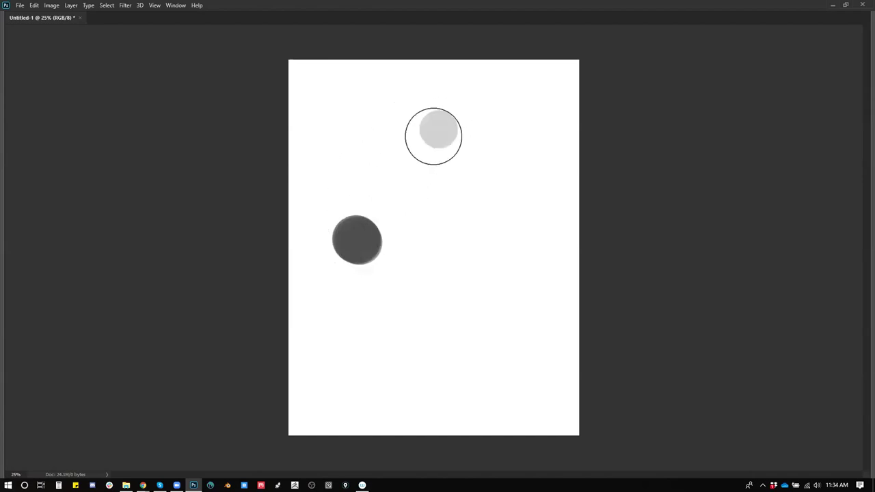
left_click(508, 217)
- Shrink the brush and handwrite D below the left dot, V above the top dot and C below the right dot
key("bracketleft")
key("bracketleft")
key("bracketleft")
key("bracketleft")
key("bracketleft")
key("bracketleft")
key("bracketleft")
key("bracketleft")
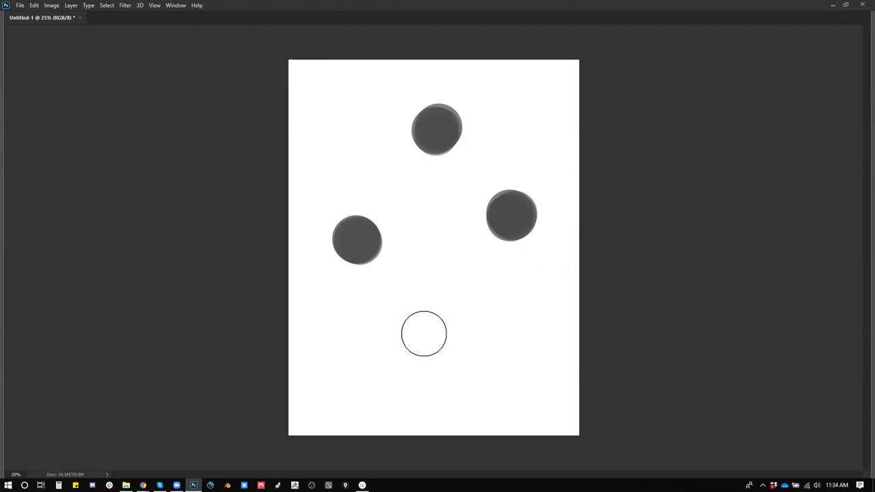
mouse_move(328, 228)
left_mouse_down()
mouse_move(413, 113)
mouse_move(369, 314)
mouse_move(523, 192)
left_mouse_up()
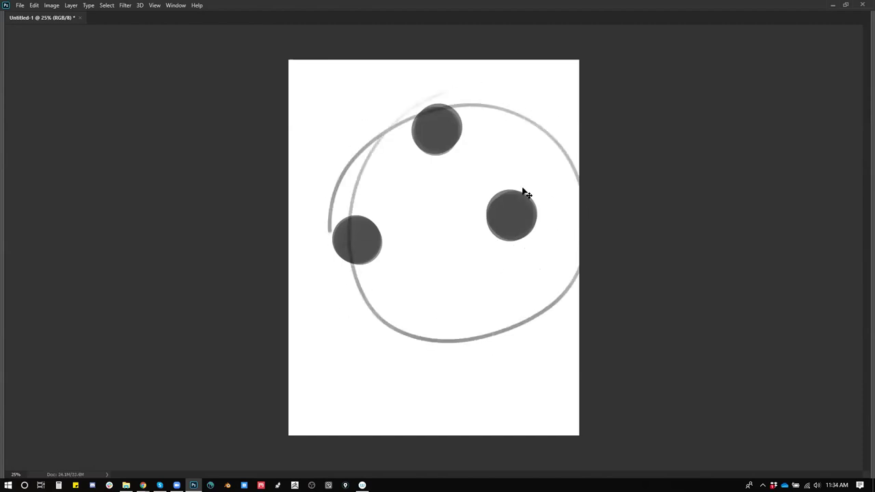
key("ctrl+z")
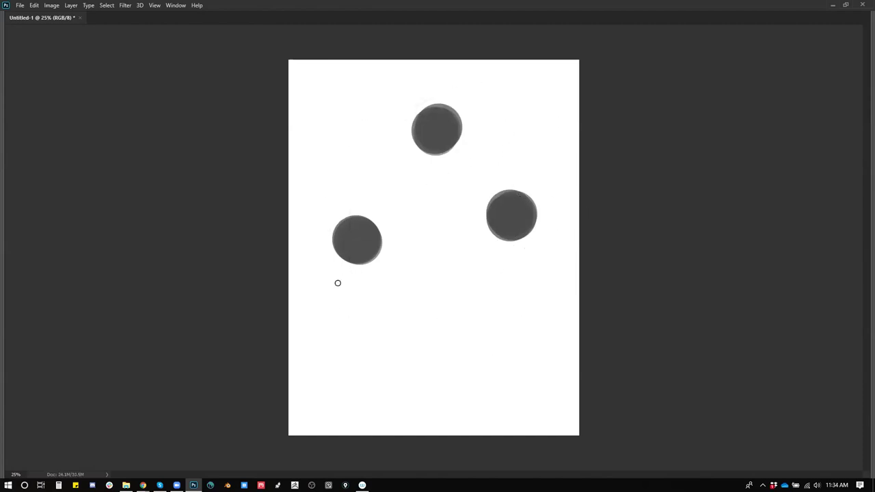
left_click_drag(330, 277, 335, 298)
left_click_drag(400, 90, 410, 68)
mouse_move(529, 250)
left_mouse_down()
mouse_move(536, 272)
mouse_move(543, 268)
left_mouse_up()
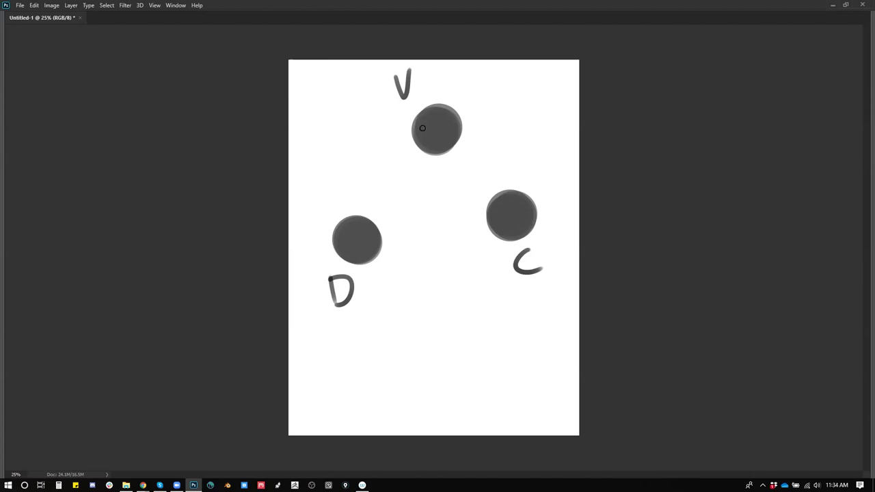
- Sketch temporary outlines around the D, V and C dots, including one enclosing D and V together, and undo them
mouse_move(390, 199)
left_mouse_down()
mouse_move(297, 216)
mouse_move(325, 199)
left_mouse_up()
mouse_move(461, 74)
left_mouse_down()
mouse_move(400, 171)
mouse_move(469, 77)
left_mouse_up()
mouse_move(546, 177)
left_mouse_down()
mouse_move(513, 289)
mouse_move(497, 181)
left_mouse_up()
key("ctrl+z")
key("ctrl+z")
key("ctrl+z")
mouse_move(351, 321)
left_mouse_down()
mouse_move(473, 110)
mouse_move(400, 52)
mouse_move(369, 78)
mouse_move(288, 192)
mouse_move(283, 249)
mouse_move(317, 321)
mouse_move(346, 322)
left_mouse_up()
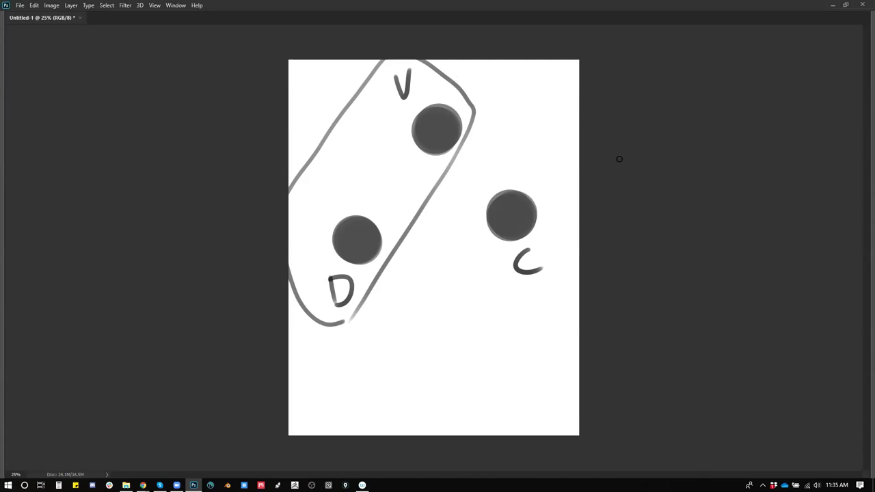
key("ctrl+z")
mouse_move(546, 179)
left_mouse_down()
mouse_move(465, 189)
mouse_move(460, 171)
left_mouse_up()
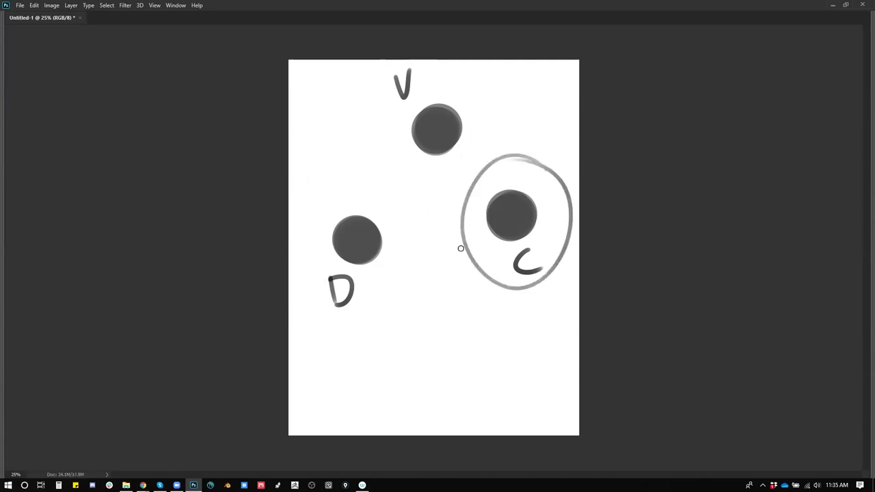
key("ctrl+z")
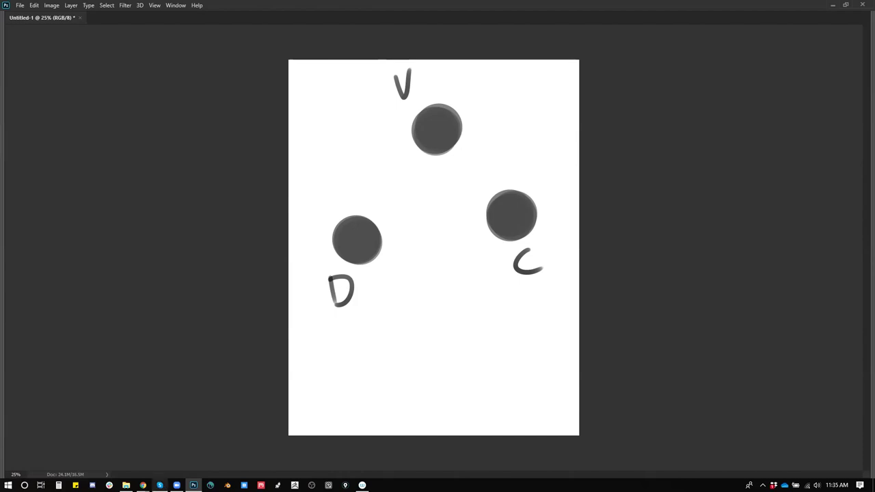
- Bring the pink-haired portrait over from Chrome, paste it into the document and place it above the D dot
left_click(143, 485)
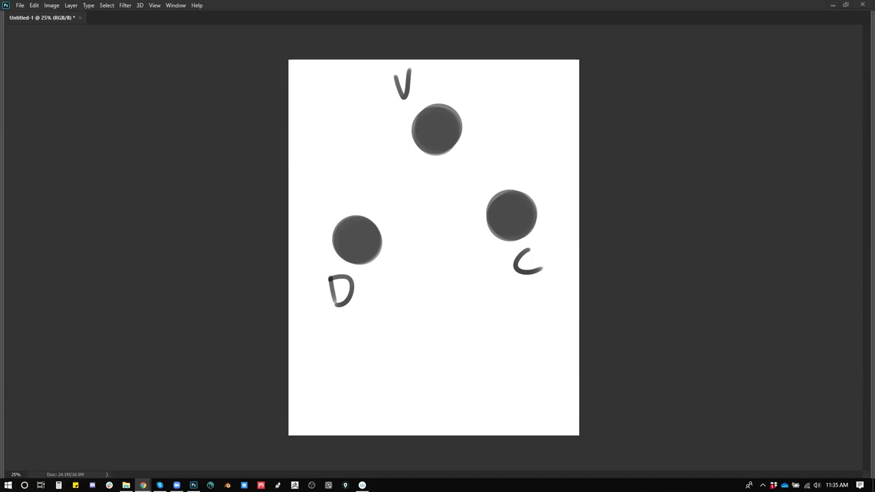
left_click(650, 284)
key("ctrl+v")
left_click_drag(459, 291, 394, 212)
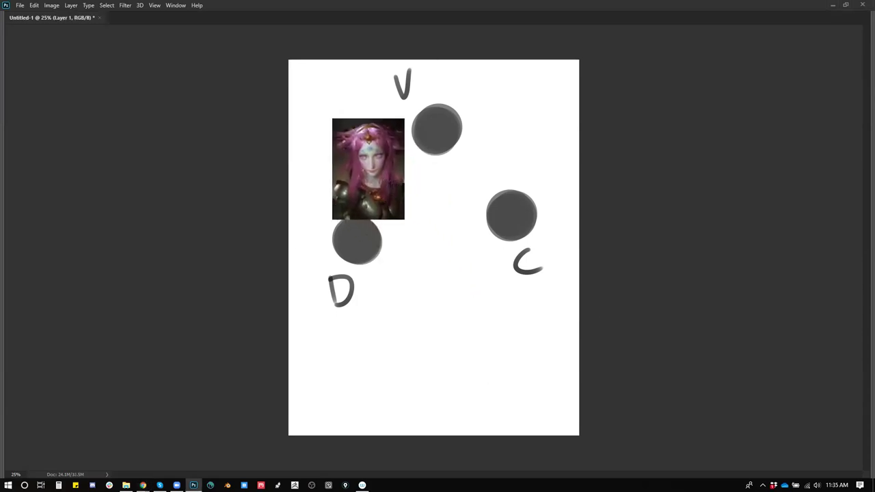
- Paste the armoured warrior image from the other window and resize it on the lower part of the page
key("alt+Tab")
left_click(770, 306)
key("ctrl+v")
key("ctrl+t")
left_click_drag(478, 309, 426, 361)
key("Return")
- Enlarge the pink-haired portrait and move it to the upper right of the page
left_click(375, 180, "ctrl")
key("ctrl+t")
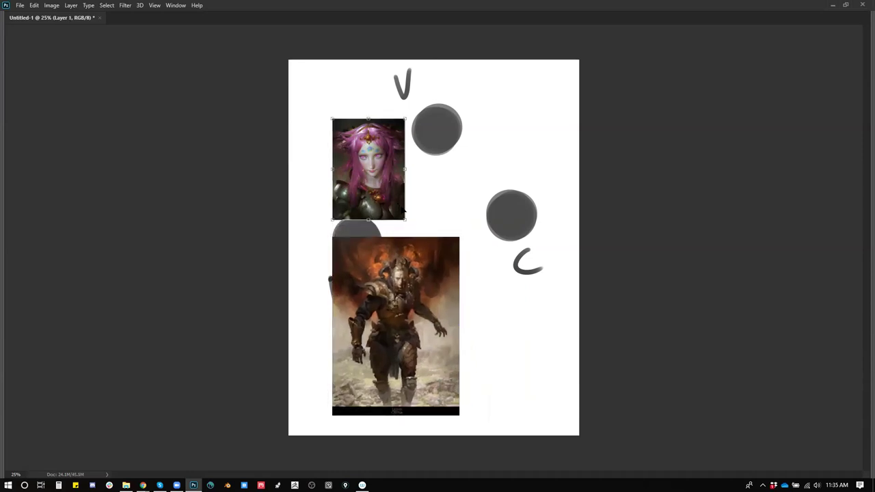
left_click_drag(406, 219, 455, 287)
left_click_drag(421, 201, 517, 149)
- Stack the portrait directly above the warrior image in a column at the middle of the page
scroll(518, 149, "up", 2)
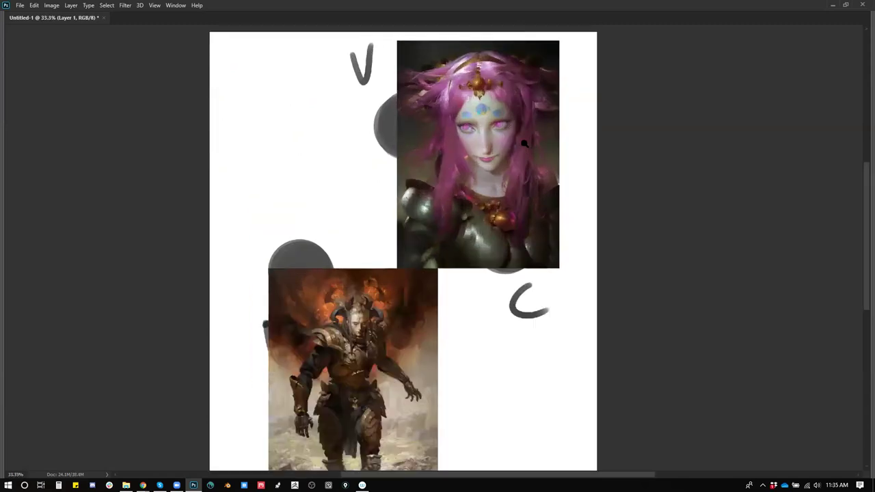
scroll(522, 151, "down", 1)
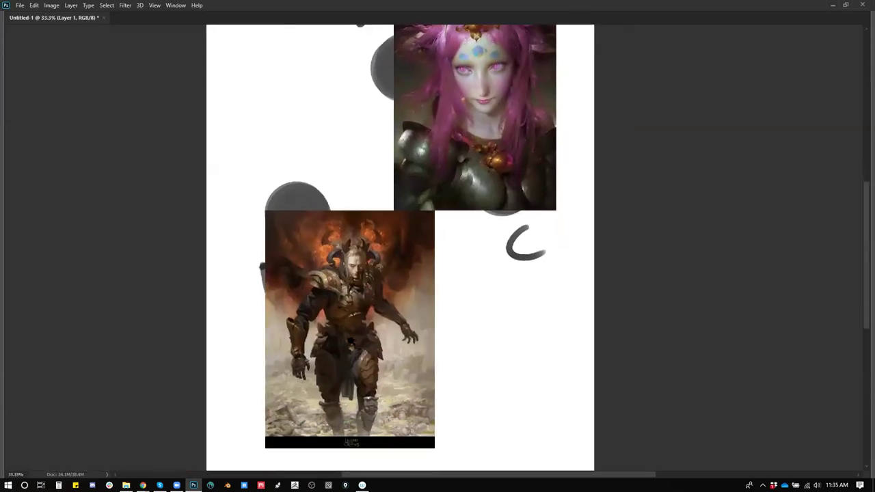
left_click_drag(450, 283, 428, 336)
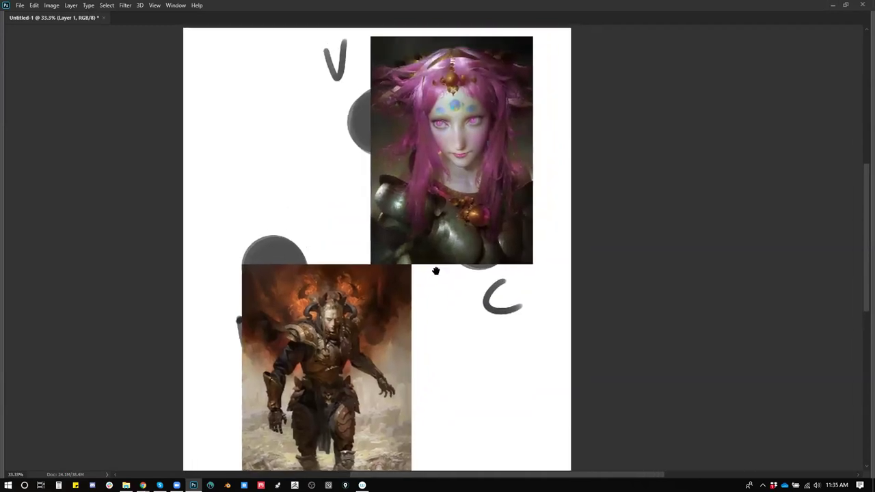
left_click_drag(382, 295, 383, 298)
left_click_drag(437, 185, 370, 193)
left_click_drag(381, 327, 434, 325)
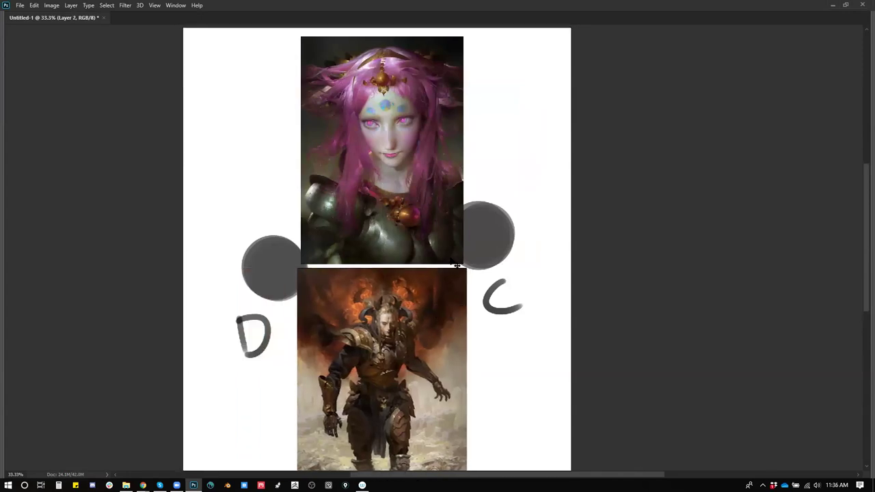
- Add a new layer and fill it with white using the Paint Bucket
key("ctrl+minus")
key("Tab")
left_click(76, 121)
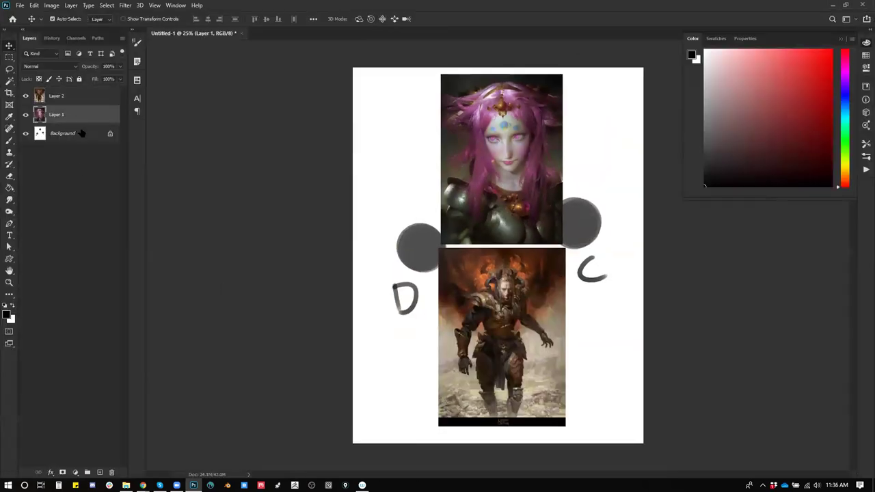
key("g")
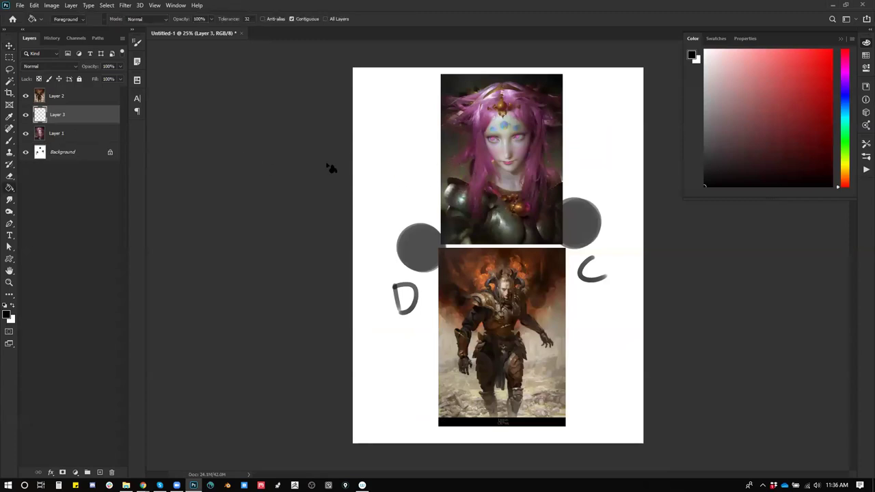
key("x")
left_click(362, 170)
- Keep one white layer beneath both images, duplicate it above them and set the copy's blend mode to Color
left_click_drag(86, 116, 92, 90)
key("ctrl+j")
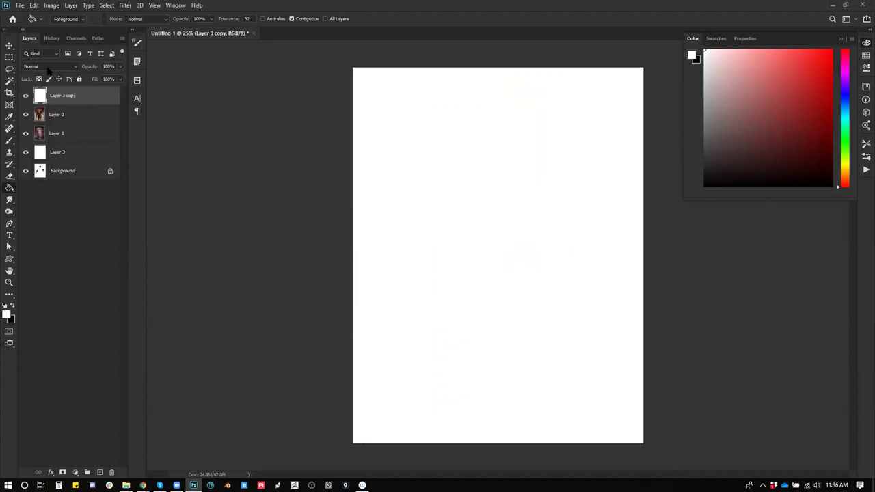
left_click(48, 65)
left_click(50, 279)
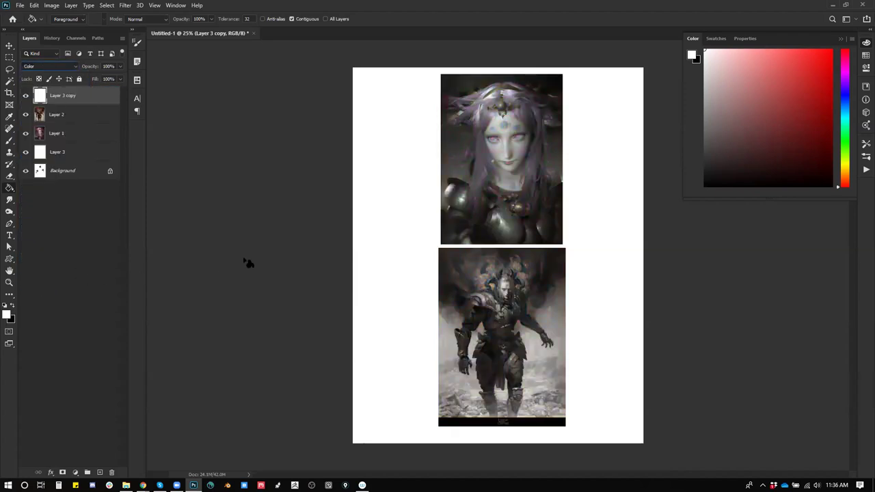
- Examine the light and dark values of the greyscale portrait and warrior images up close and side by side
key("z")
left_click(564, 209)
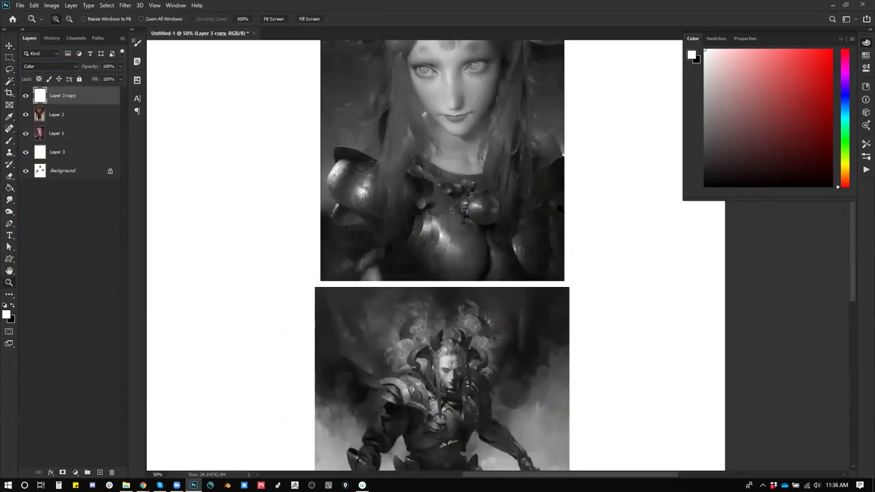
key("Tab")
scroll(463, 221, "up", 3)
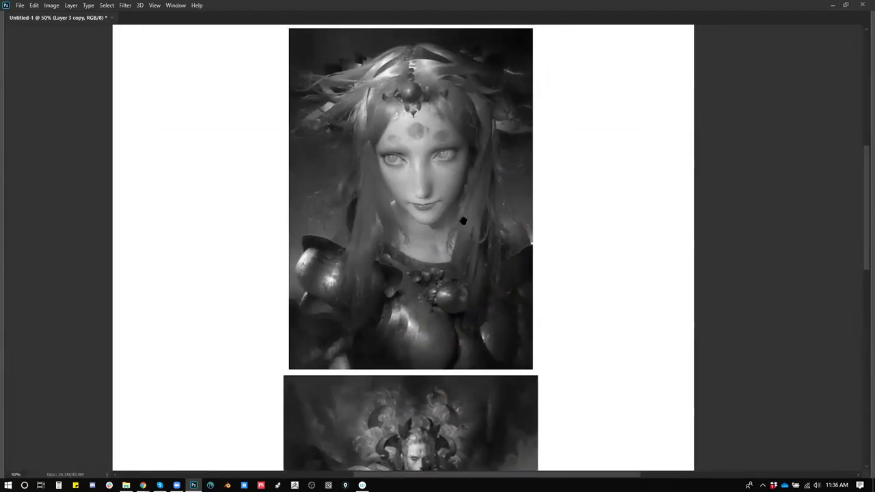
scroll(440, 277, "down", 3)
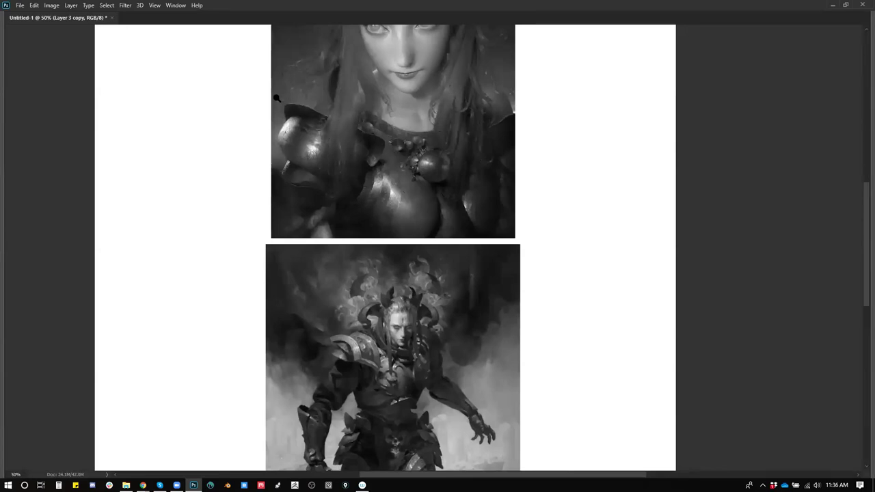
scroll(421, 297, "down", 3)
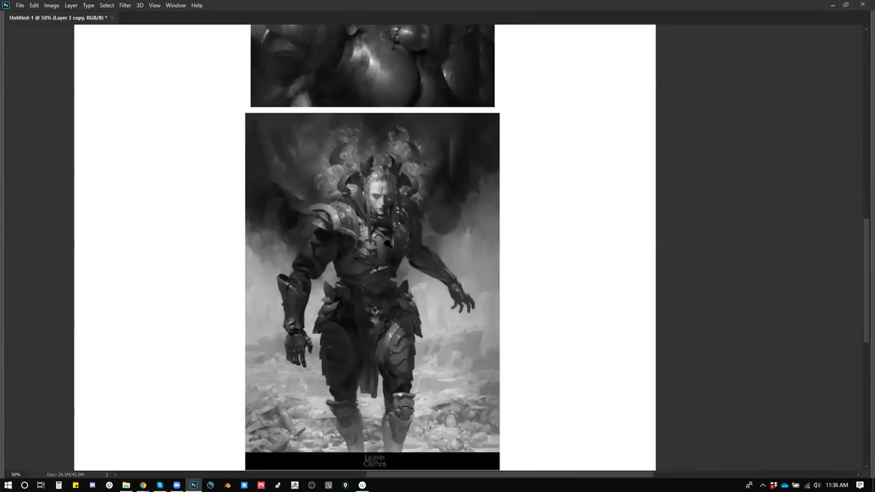
left_click(387, 222)
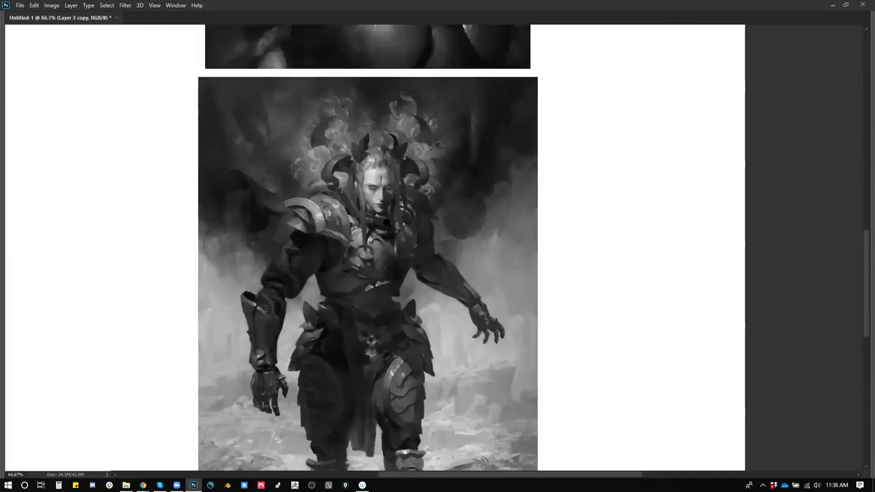
left_click(387, 221, "alt")
left_click(386, 220, "alt")
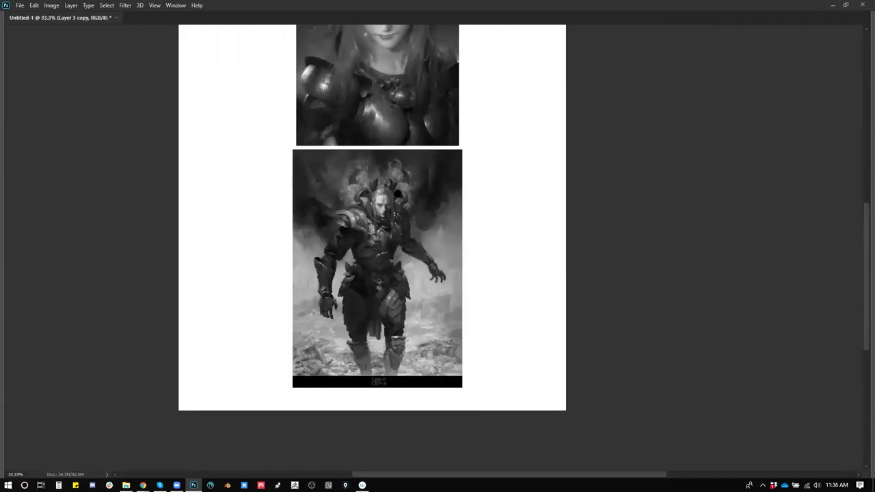
left_click_drag(410, 206, 413, 235)
scroll(412, 248, "up", 2)
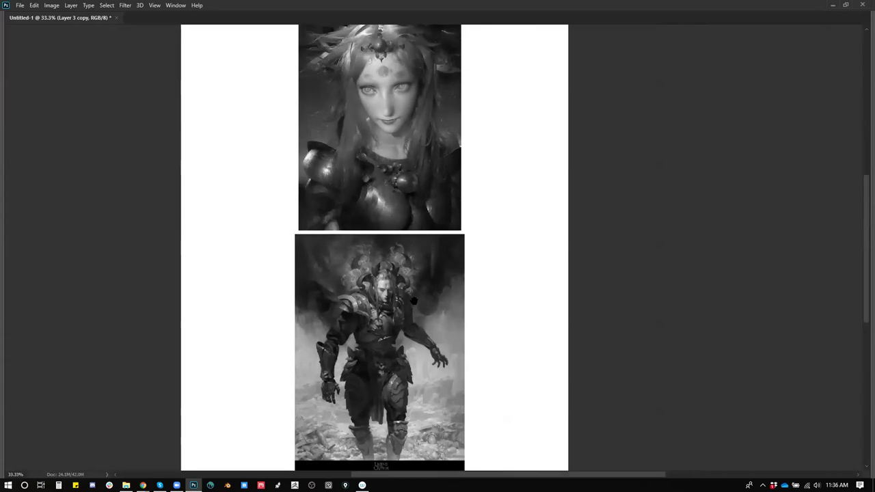
left_click_drag(408, 319, 407, 325)
left_click_drag(407, 275, 405, 287)
scroll(442, 300, "down", 1)
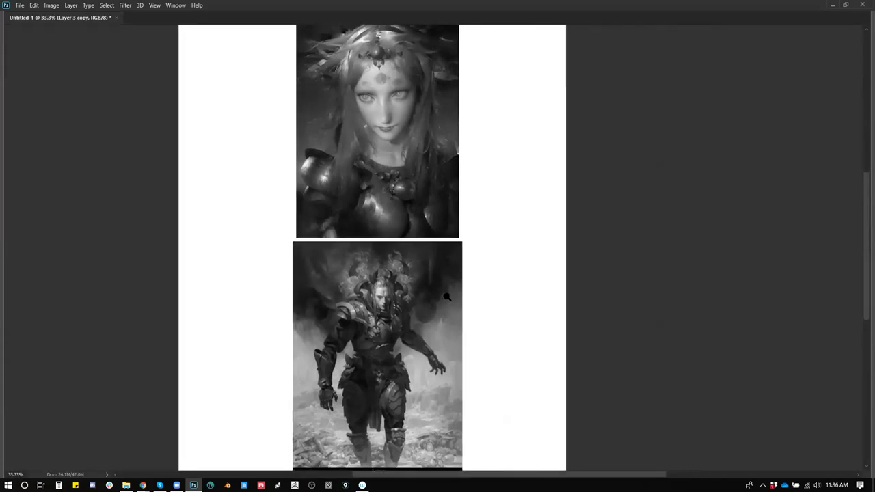
- Hide the white Color-mode layer and select the warrior image's layer
key("Tab")
left_click(25, 95)
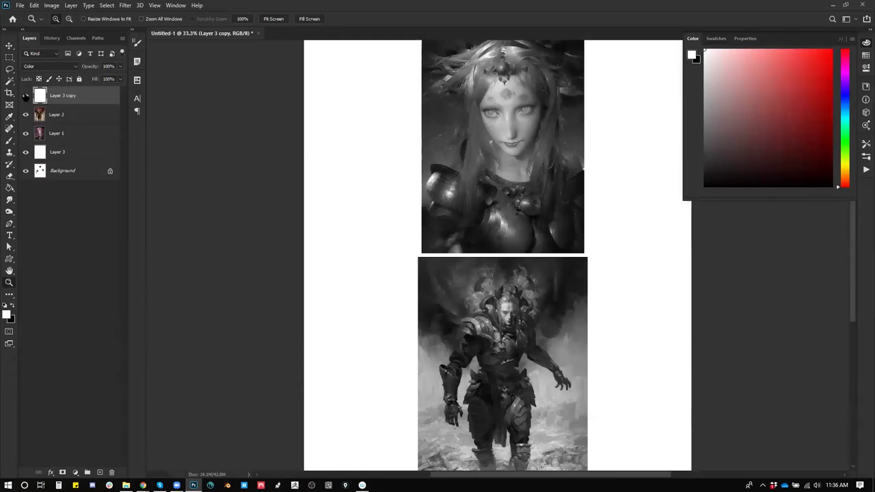
left_click(67, 116)
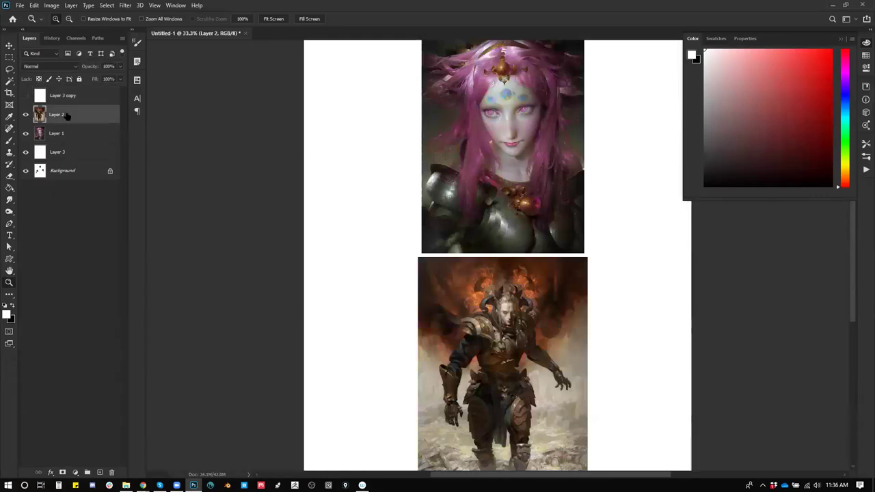
left_click(65, 103)
left_click(63, 108)
left_click_drag(65, 108, 67, 102)
key("ctrl+alt+shift+e")
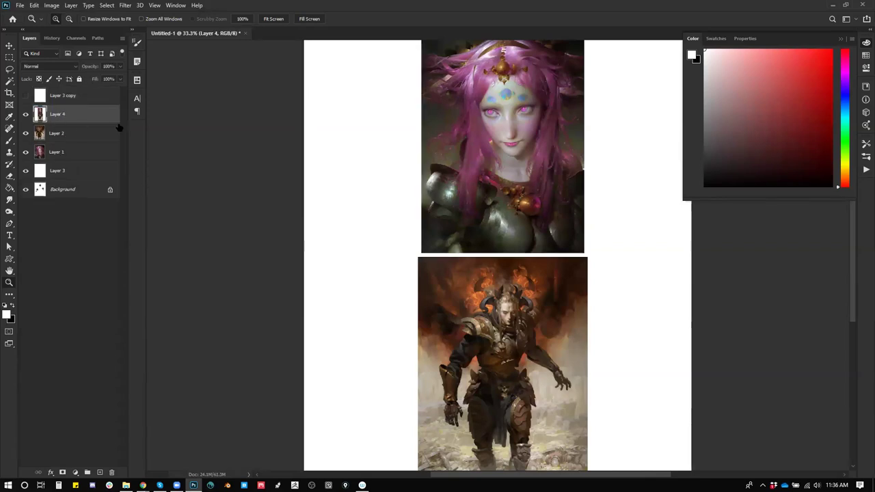
left_click_drag(477, 185, 390, 197)
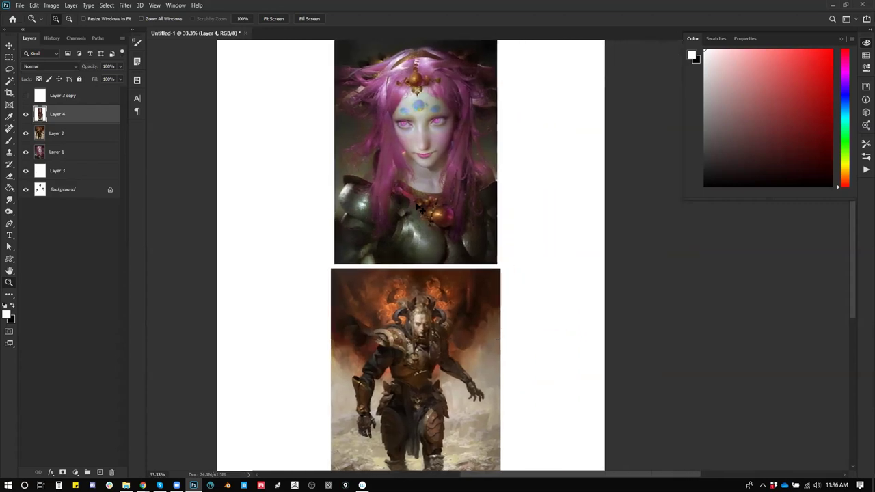
key("ctrl+z")
- Duplicate the warrior image's layer and the portrait image's layer
key("ctrl+j")
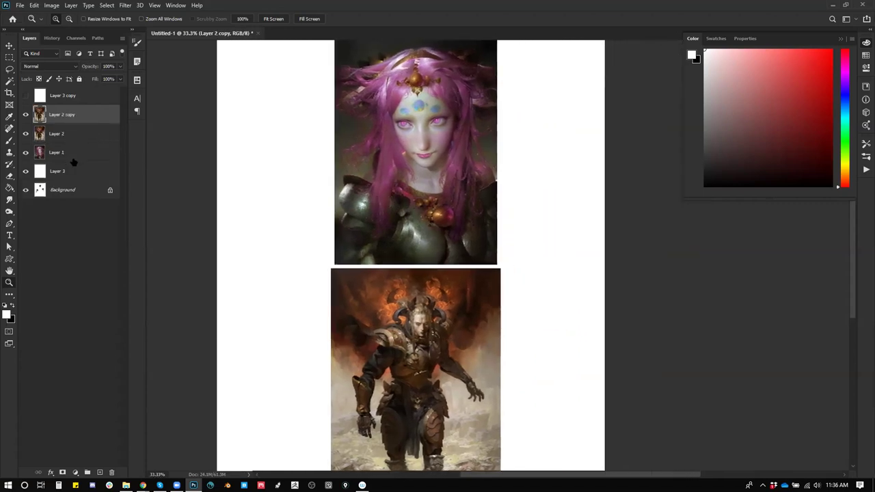
left_click(72, 152)
key("ctrl+j")
- Set the blend mode of the duplicated warrior layer to Color
left_click(63, 115)
left_click_drag(386, 272, 367, 185)
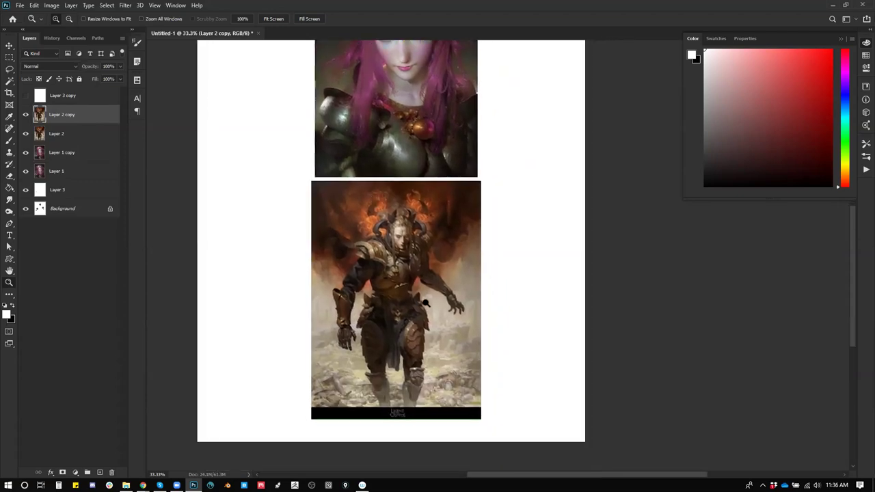
left_click(424, 304)
left_click(53, 66)
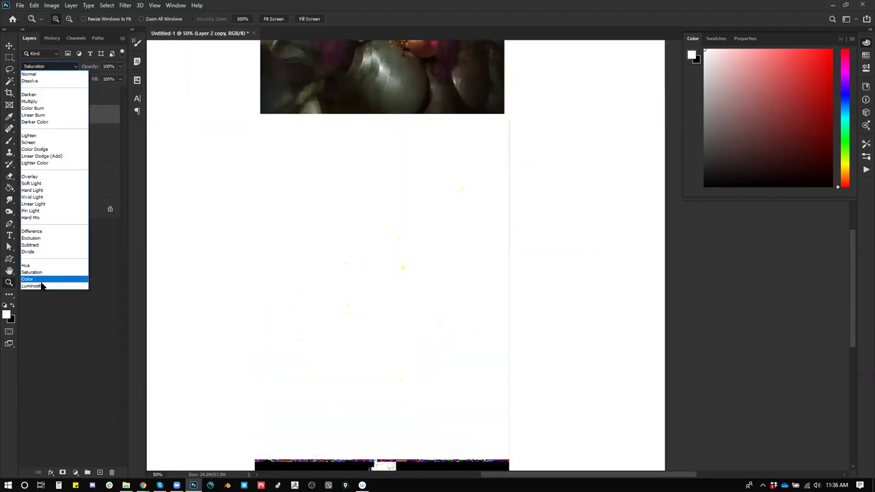
left_click(44, 279)
- Toggle the duplicated warrior layer's visibility repeatedly to compare the painting with and without the Color-mode copy
left_click(26, 116)
left_click(26, 116)
left_click(26, 116)
left_click(26, 116)
left_click(26, 117)
left_click(26, 116)
left_click(26, 116)
left_click(25, 117)
left_click(26, 116)
left_click(26, 117)
- Recolour the Color-mode warrior copy towards blue with Hue/Saturation, shifting its hue to -175
left_click_drag(458, 228, 452, 211)
scroll(438, 211, "up", 1)
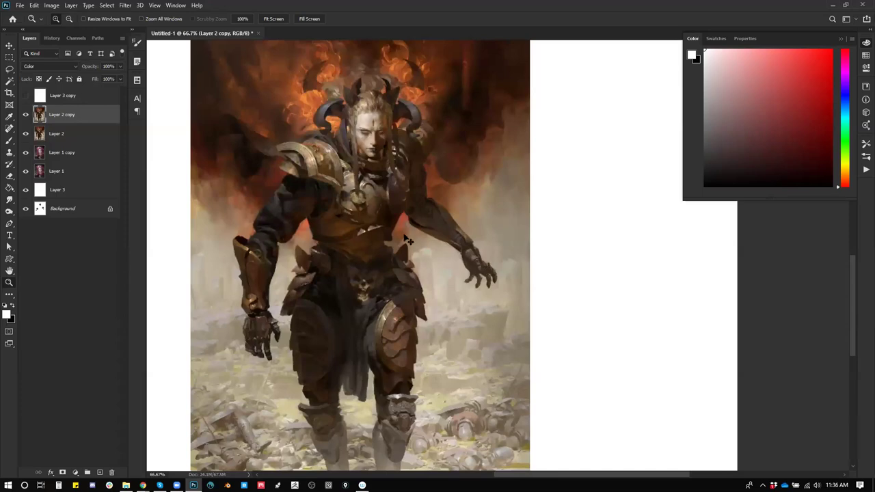
left_click_drag(727, 203, 685, 202)
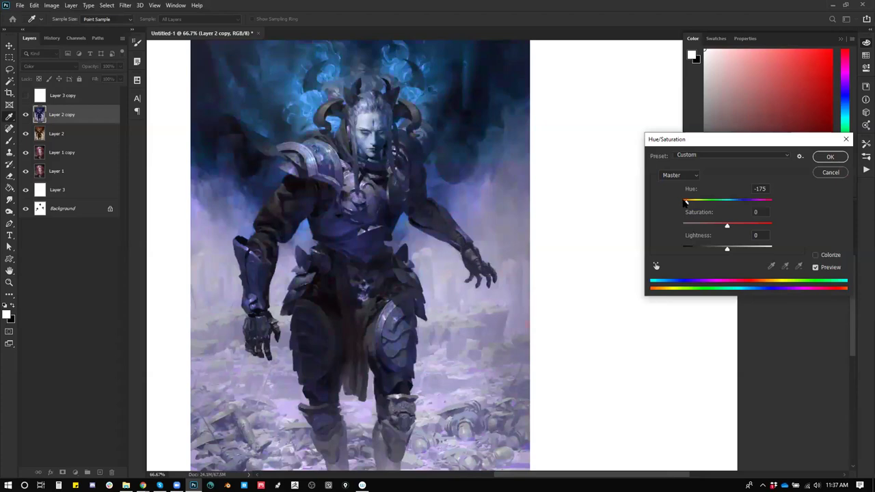
left_click(830, 156)
key("z")
- Try a purple variation of the warrior copy with Hue/Saturation by shifting the hue to +75
left_click_drag(442, 233, 469, 253)
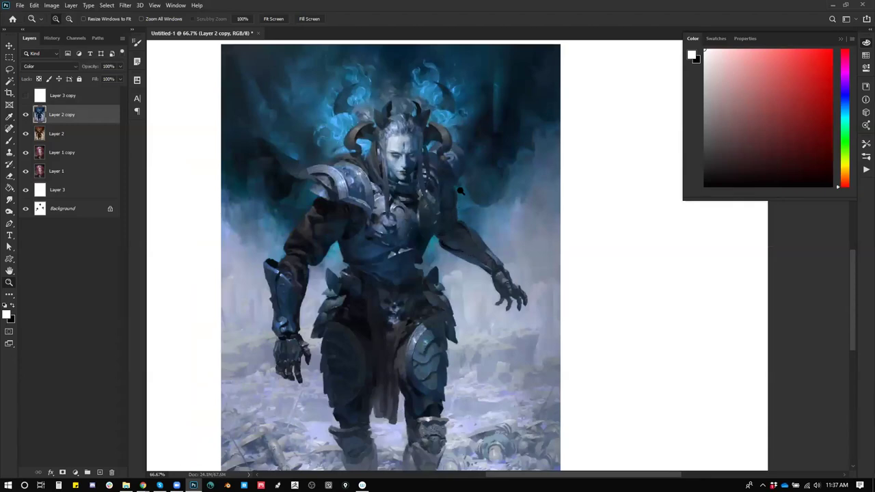
left_click_drag(397, 197, 401, 186)
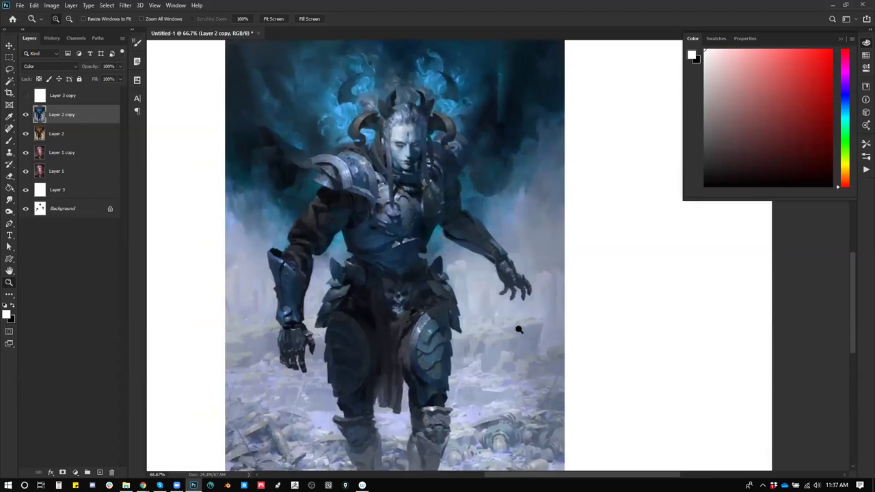
left_click(488, 299, "alt")
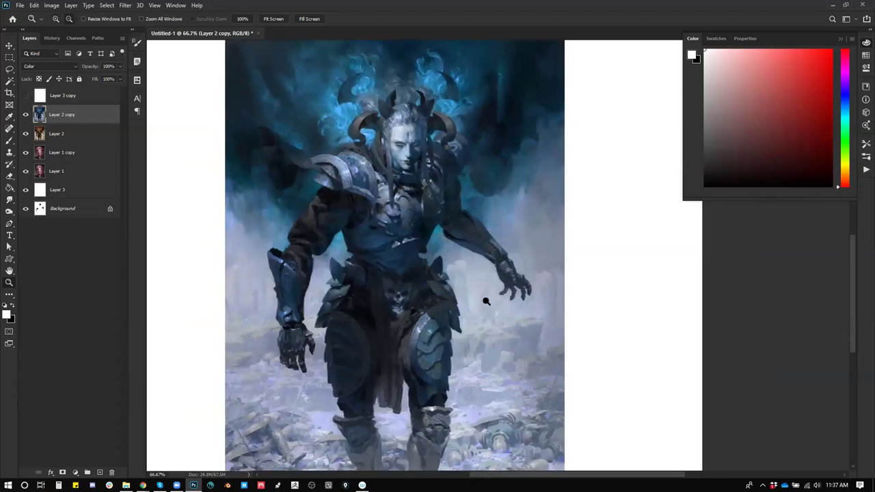
left_click(483, 299)
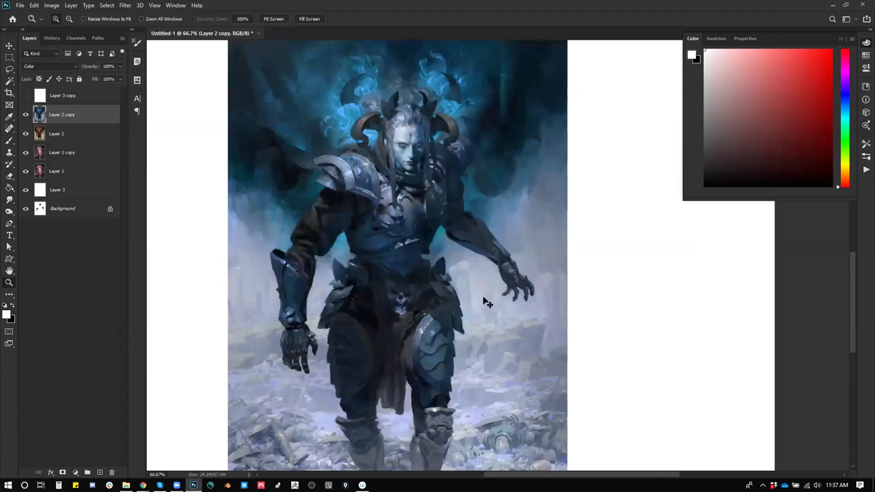
key("ctrl+u")
left_click_drag(727, 203, 753, 205)
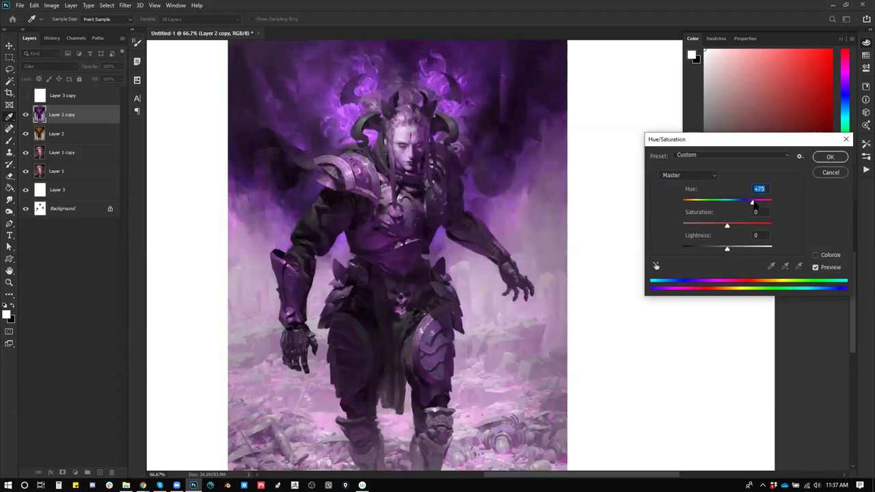
mouse_move(754, 203)
left_mouse_down()
mouse_move(692, 206)
mouse_move(709, 208)
mouse_move(699, 218)
mouse_move(755, 212)
left_mouse_up()
left_click(828, 176)
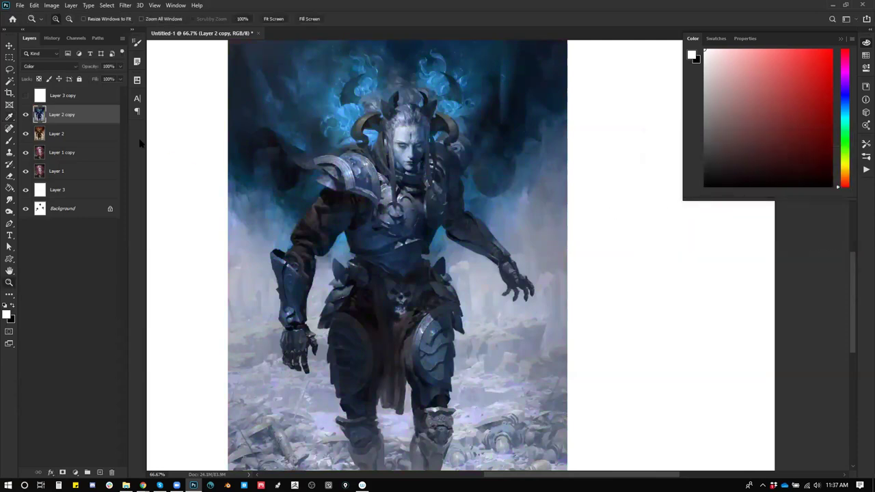
- Compare the original orange warrior painting with the blue version by hiding and showing the recoloured copy
left_click(26, 115)
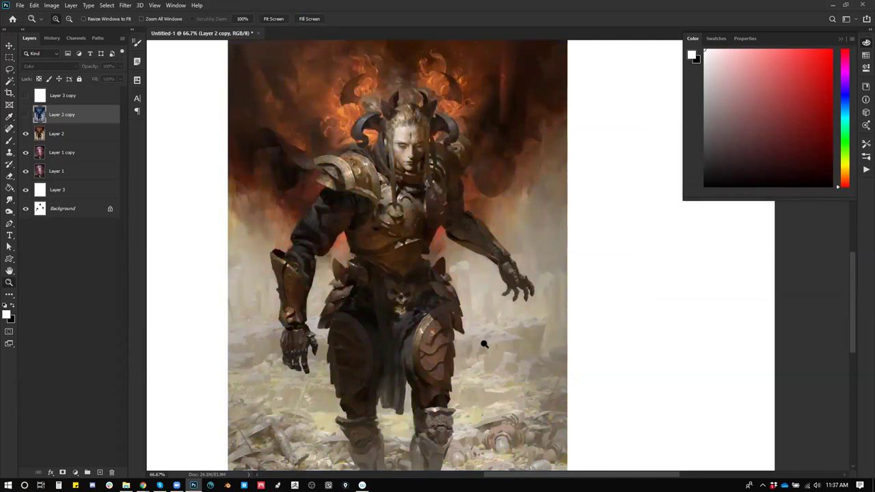
left_click(384, 186)
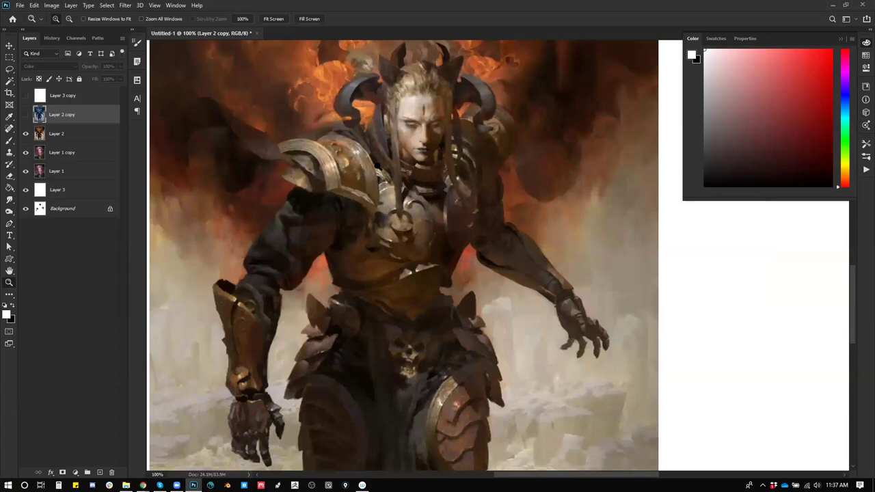
left_click(380, 175, "alt")
left_click(383, 203, "alt")
left_click(448, 196)
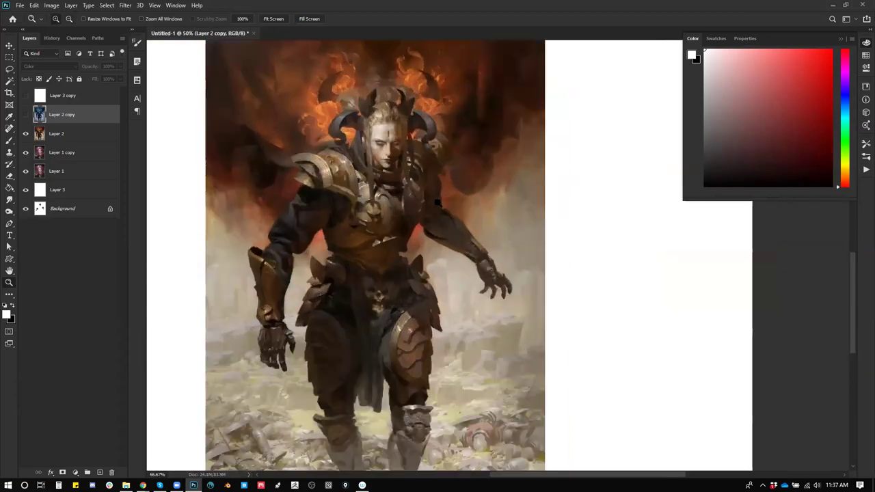
mouse_move(428, 259)
left_mouse_down()
mouse_move(435, 248)
mouse_move(436, 256)
left_mouse_up()
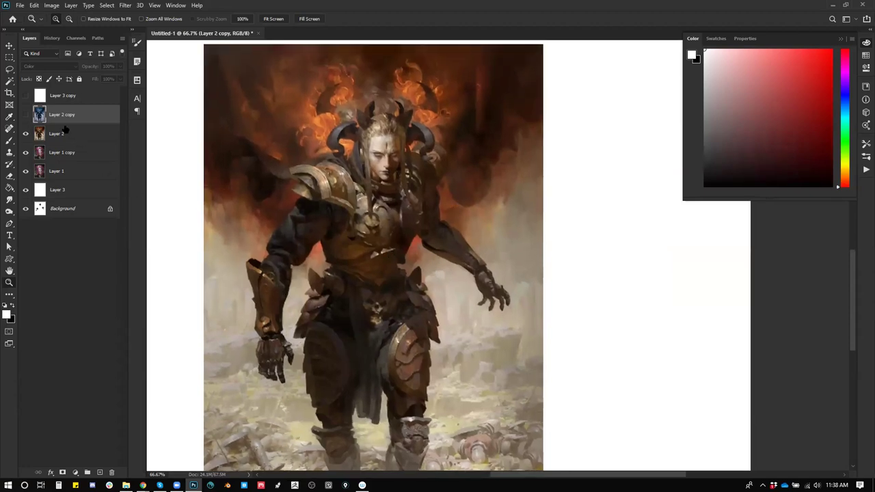
left_click(26, 114)
mouse_move(394, 293)
left_mouse_down()
mouse_move(412, 261)
mouse_move(402, 267)
left_mouse_up()
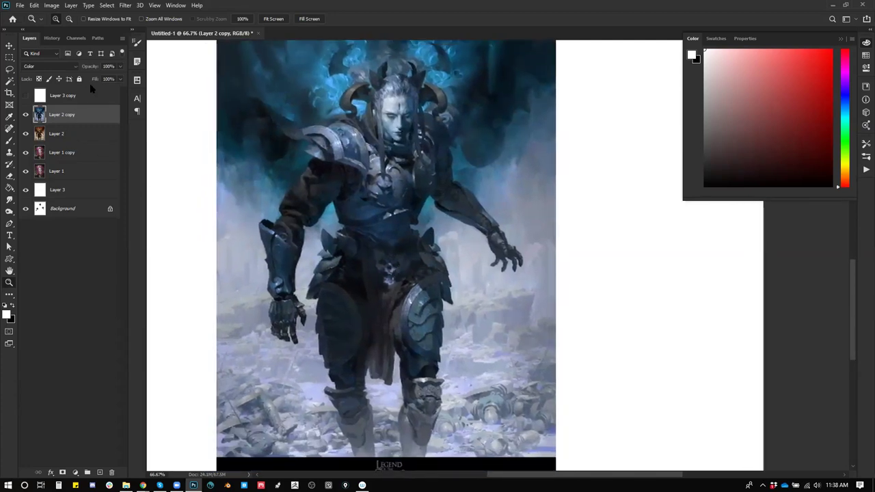
- Try lowering the fill of the blue warrior copy, and set it back to 100%
left_click_drag(88, 83, 65, 83)
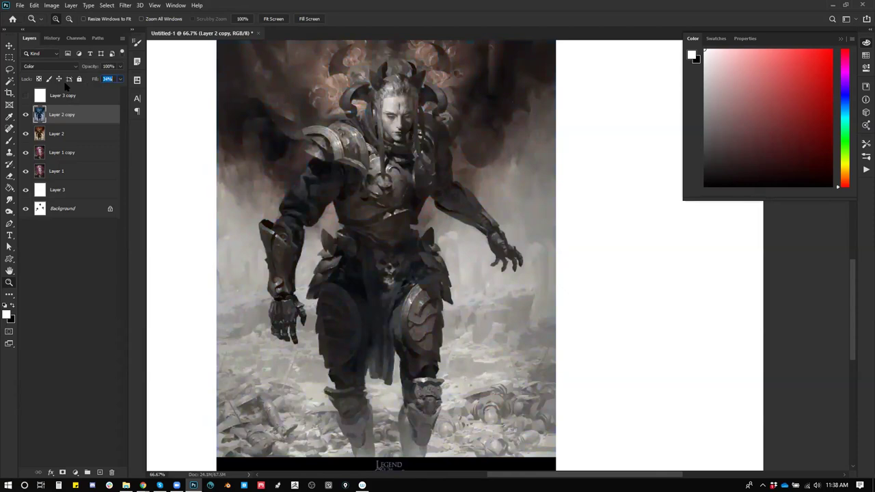
left_click_drag(54, 89, 64, 92)
type("100")
key("Return")
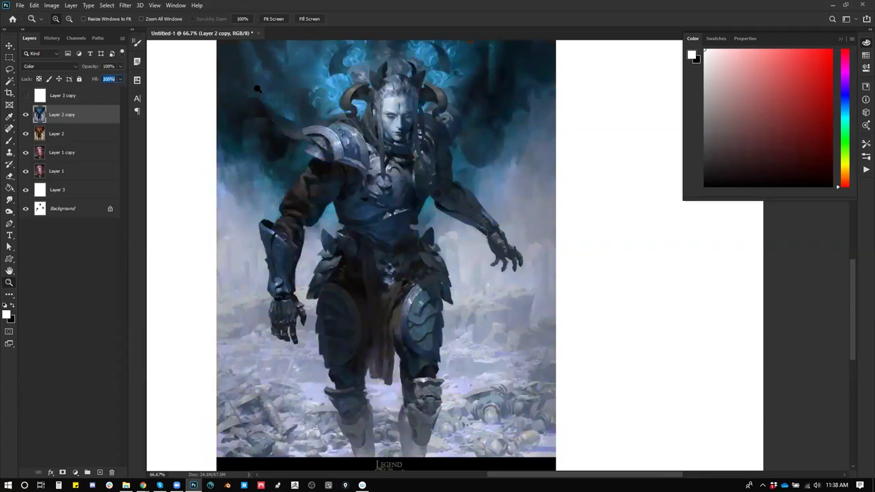
- Hide the blue warrior copy and set the duplicated portrait layer's blend mode to Color
left_click(25, 114)
left_click(53, 156)
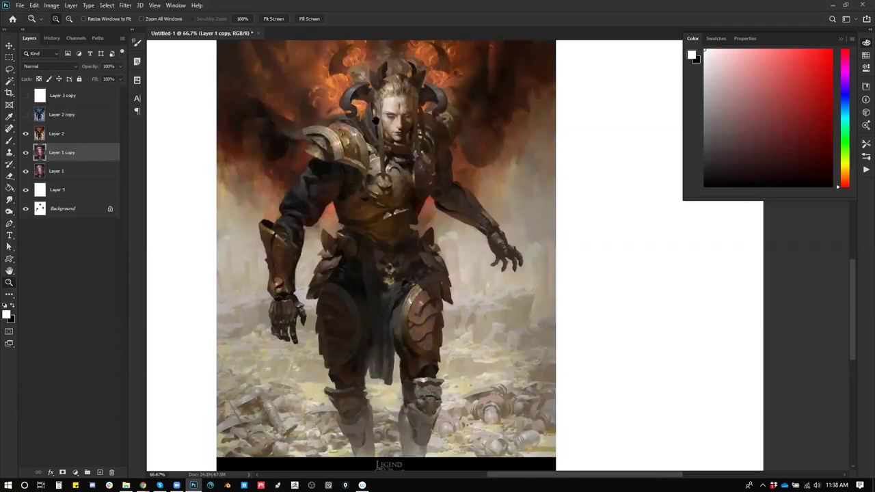
scroll(382, 253, "up", 5)
scroll(181, 265, "up", 5)
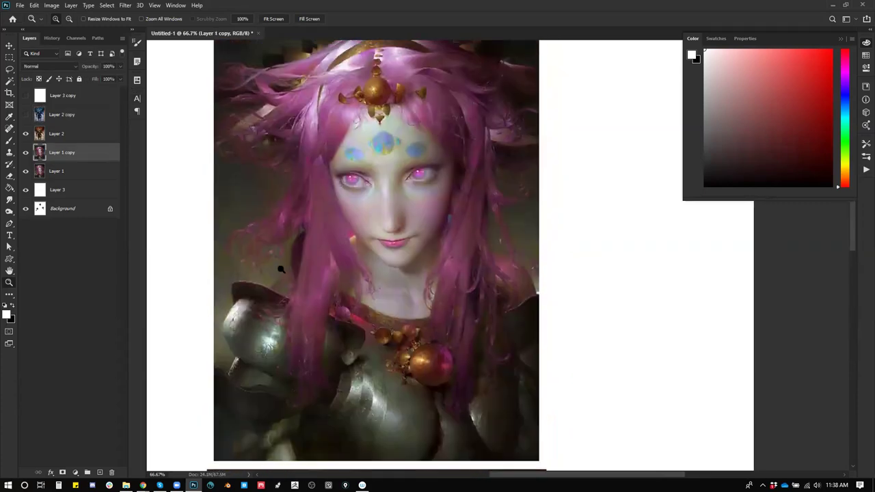
left_click(46, 66)
left_click(52, 280)
- Shift the portrait copy's hue to -130 with Hue/Saturation, comparing it with the original colours before applying
key("ctrl+u")
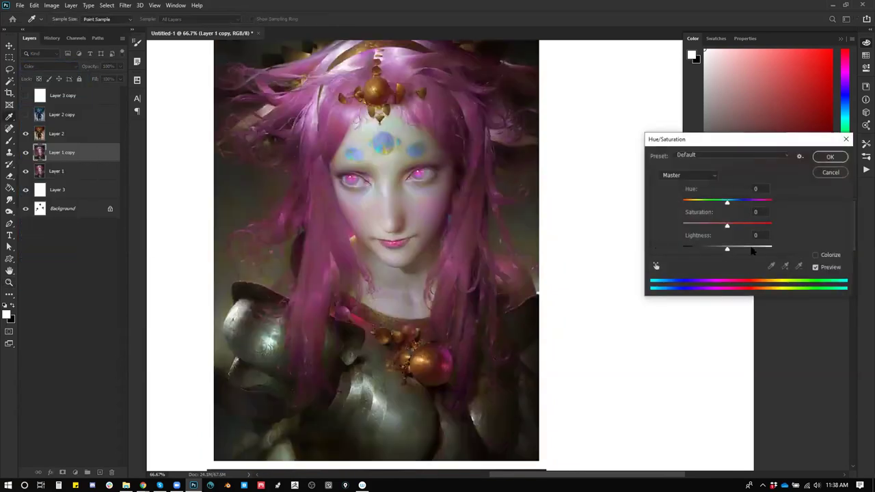
left_click_drag(728, 203, 692, 204)
left_click(816, 267)
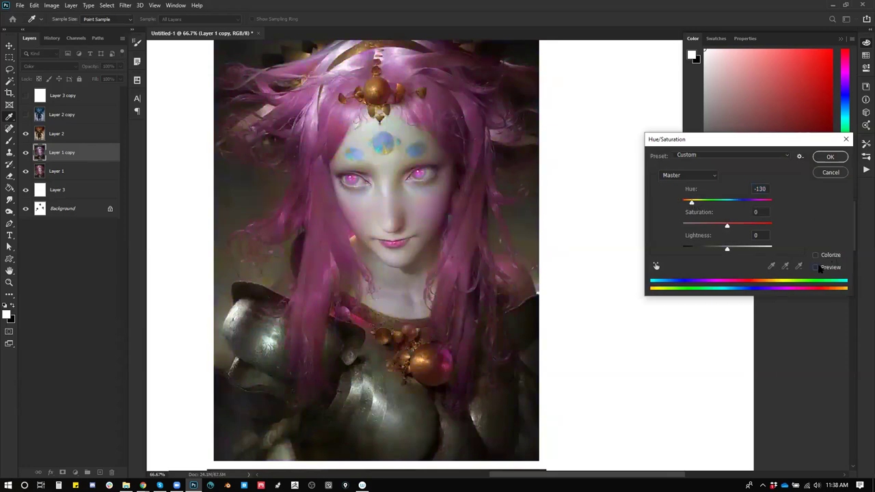
left_click(842, 160)
- Hide the original warrior layer and the recoloured portrait copy to examine the portrait in its original colours
key("z")
left_click(521, 254, "alt")
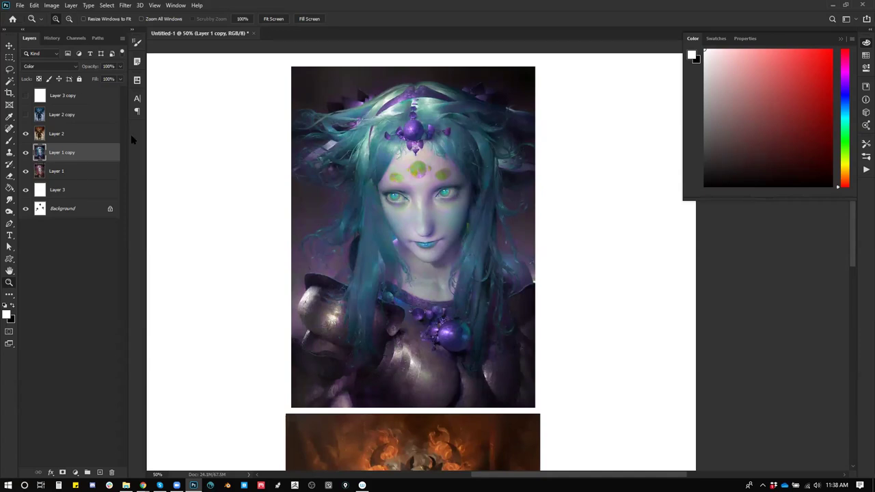
left_click(26, 134)
left_click(25, 153)
left_click_drag(416, 215, 412, 206)
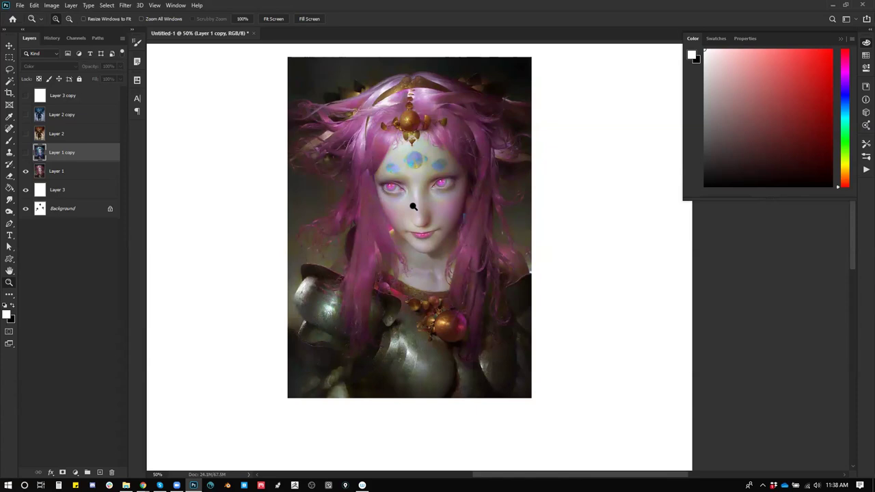
- Delete all layers above the Background and fill the Background with white to clear the diagram
left_click(26, 171)
left_click(77, 116)
left_click(83, 96)
left_click(65, 197, "shift")
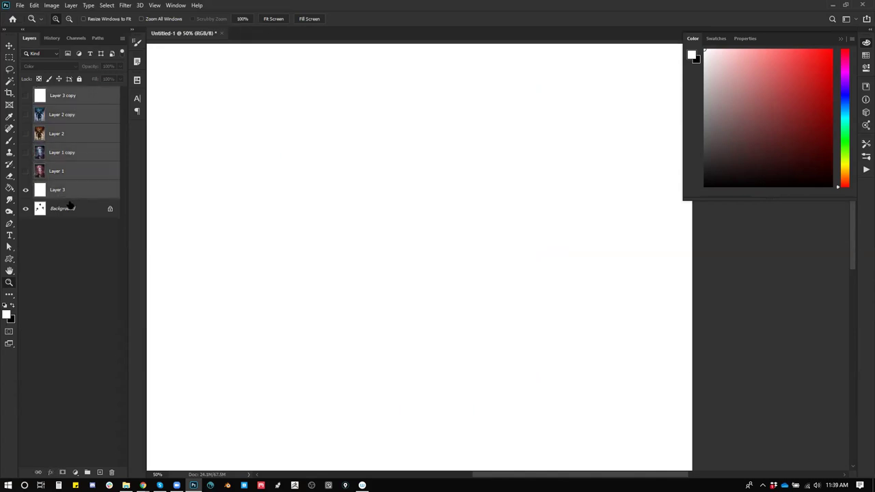
key("Delete")
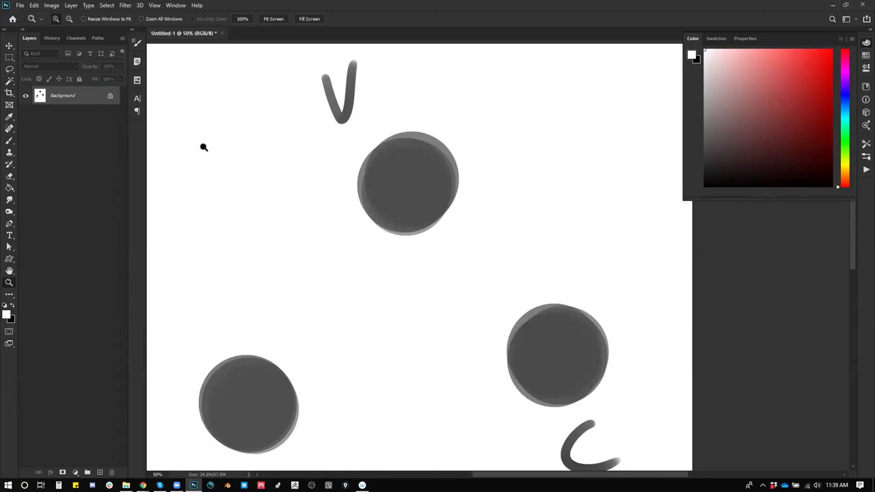
key("ctrl+BackSpace")
key("alt+BackSpace")
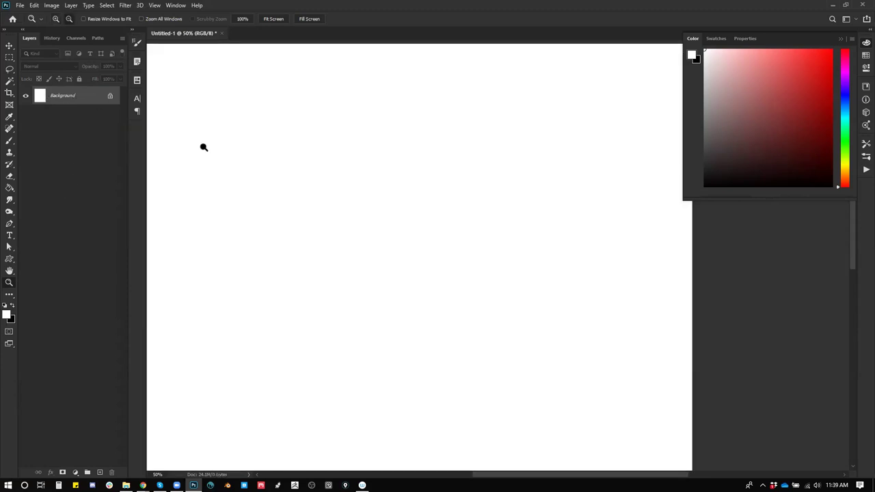
- Fit the whole blank canvas in view and switch to full screen mode with the menu bar
left_click(424, 165, "alt")
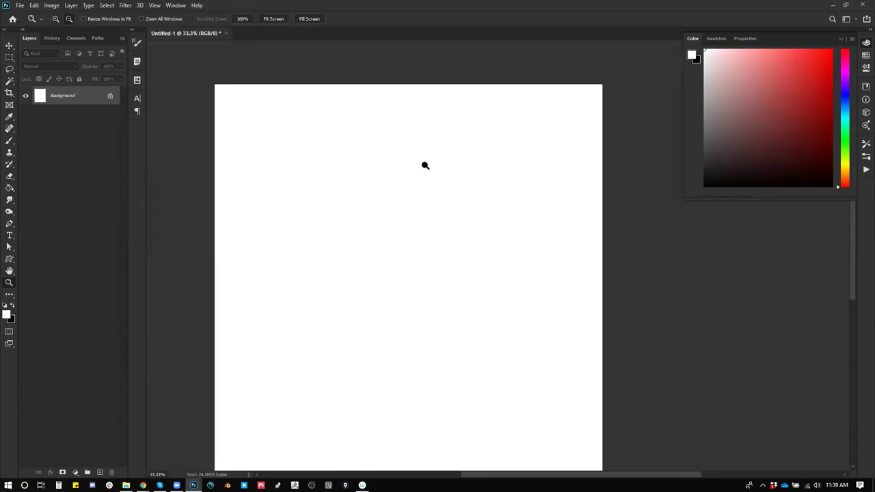
left_click(412, 212, "alt")
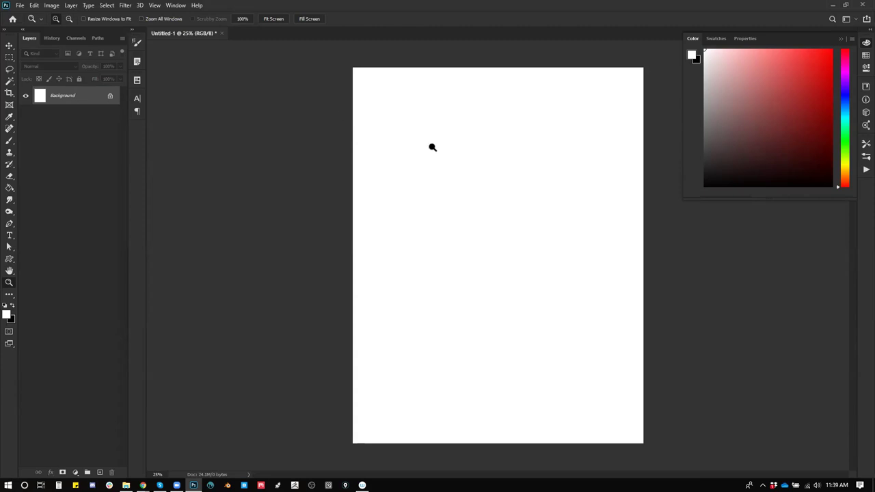
key("f")
key("f")
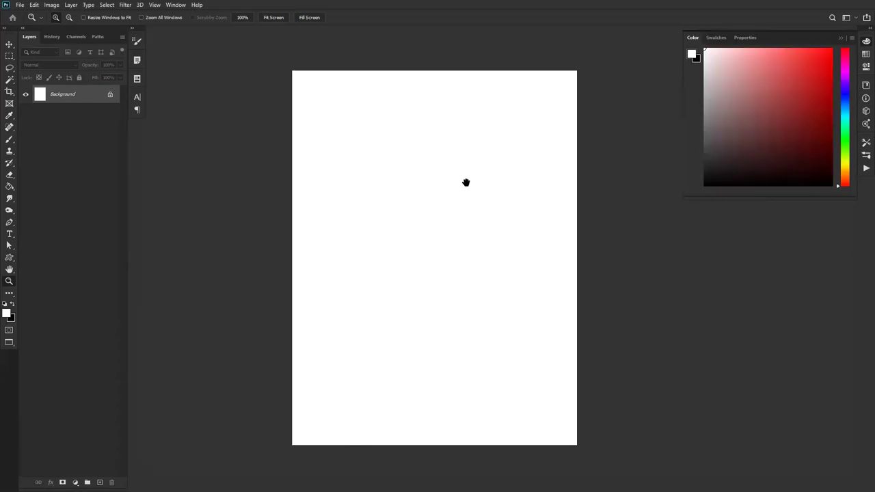
- Sketch the curved top of a head in the canvas's upper part with an enlarged black brush, undoing unwanted strokes
key("b")
key("bracketright")
key("bracketright")
key("bracketright")
key("bracketright")
key("bracketright")
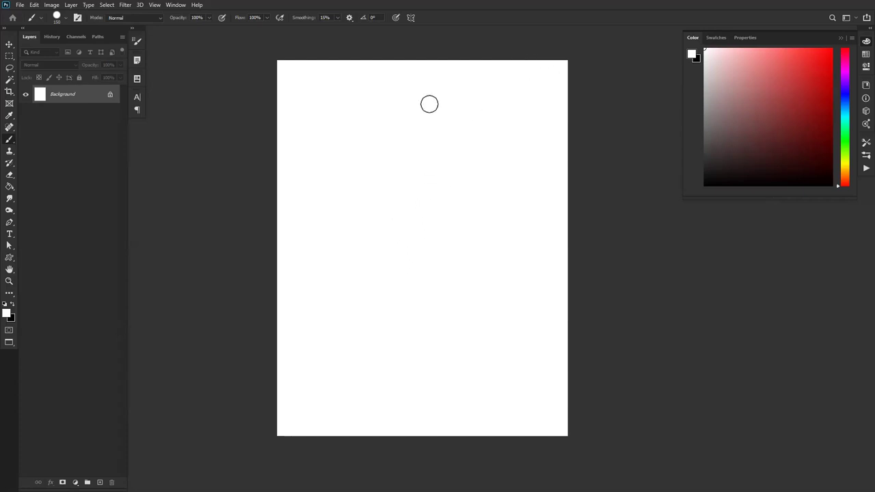
key("x")
mouse_move(371, 141)
left_mouse_down()
mouse_move(377, 155)
mouse_move(459, 143)
left_mouse_up()
mouse_move(421, 111)
left_mouse_down()
mouse_move(367, 165)
mouse_move(458, 106)
mouse_move(464, 148)
mouse_move(450, 172)
mouse_move(461, 120)
mouse_move(459, 198)
left_mouse_up()
key("ctrl+z")
mouse_move(383, 132)
left_mouse_down()
mouse_move(360, 197)
mouse_move(416, 104)
mouse_move(457, 129)
mouse_move(435, 100)
mouse_move(480, 161)
mouse_move(384, 157)
mouse_move(406, 160)
mouse_move(358, 193)
mouse_move(355, 152)
mouse_move(368, 124)
mouse_move(347, 199)
mouse_move(352, 220)
left_mouse_up()
key("ctrl+z")
key("ctrl+z")
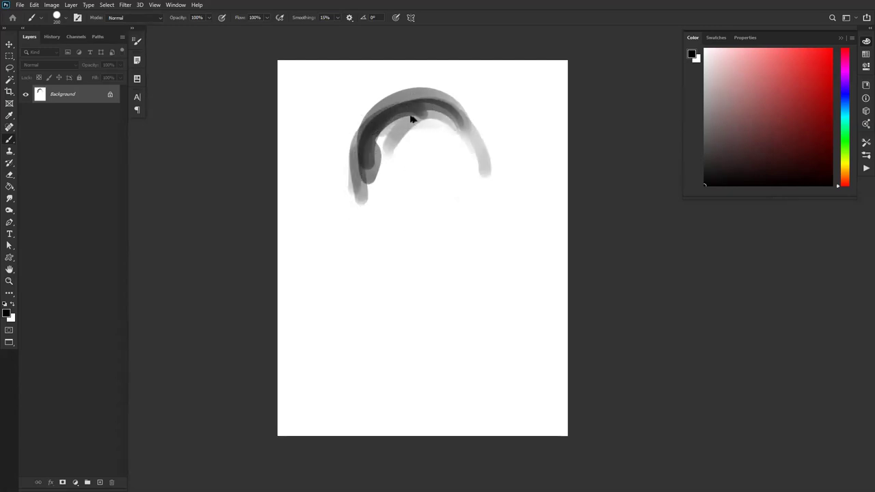
- Lighten the inside of the head curve and sketch the brow, nose bridge and nose tip in profile with a smaller black brush
mouse_move(396, 106)
left_mouse_down()
mouse_move(371, 119)
mouse_move(376, 112)
left_mouse_up()
left_click(390, 189, "alt")
mouse_move(377, 149)
left_mouse_down()
mouse_move(420, 105)
mouse_move(362, 174)
mouse_move(448, 116)
mouse_move(398, 111)
mouse_move(359, 171)
mouse_move(394, 102)
mouse_move(355, 197)
mouse_move(349, 177)
left_mouse_up()
key("d")
key("bracketleft")
mouse_move(377, 158)
left_mouse_down()
mouse_move(356, 185)
mouse_move(350, 203)
mouse_move(352, 181)
mouse_move(337, 227)
mouse_move(361, 235)
mouse_move(335, 220)
mouse_move(351, 235)
left_mouse_up()
key("bracketleft")
key("bracketleft")
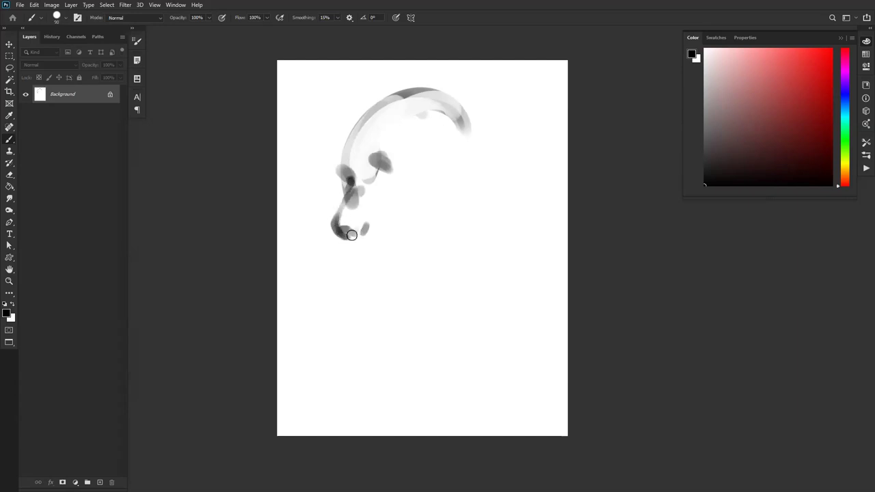
- Sketch the eye and its dark lid lines below the brow with a small brush, undoing the last unwanted stroke
mouse_move(381, 164)
left_mouse_down()
mouse_move(407, 175)
mouse_move(389, 173)
mouse_move(399, 177)
mouse_move(382, 186)
mouse_move(384, 174)
mouse_move(371, 172)
mouse_move(368, 157)
mouse_move(376, 168)
mouse_move(341, 162)
mouse_move(345, 144)
mouse_move(432, 81)
left_mouse_up()
key("[")
left_click_drag(385, 172, 397, 175)
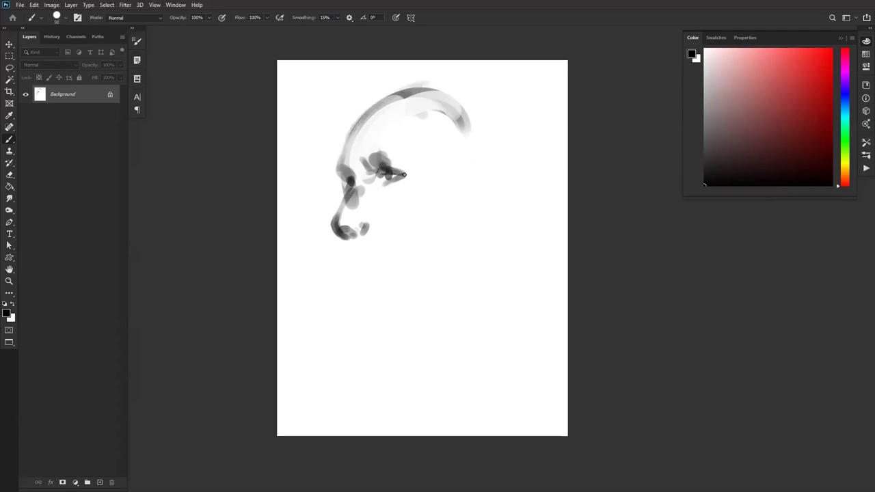
left_click(409, 171, "alt")
left_click_drag(383, 171, 404, 175)
key("ctrl+z")
- Mirror the canvas horizontally and refine the lower eyelid and brow with small black and white strokes
key("]")
key("x")
key("ctrl+shift+h")
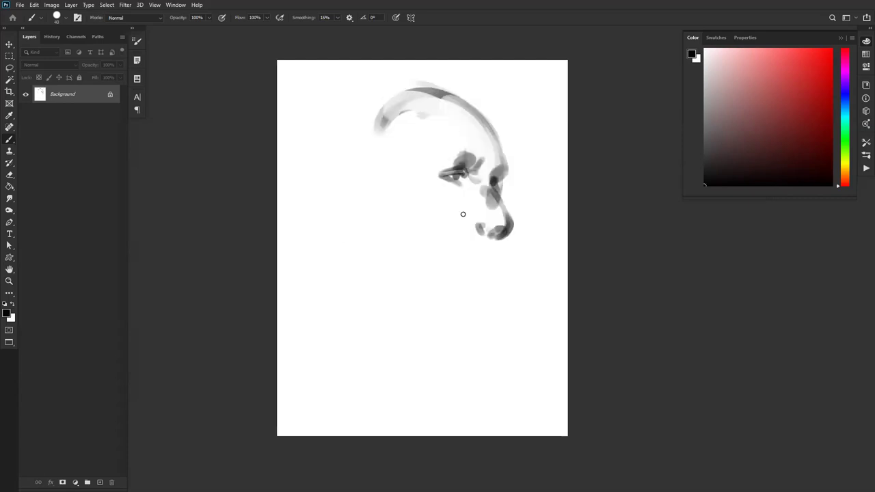
left_click_drag(460, 181, 441, 184)
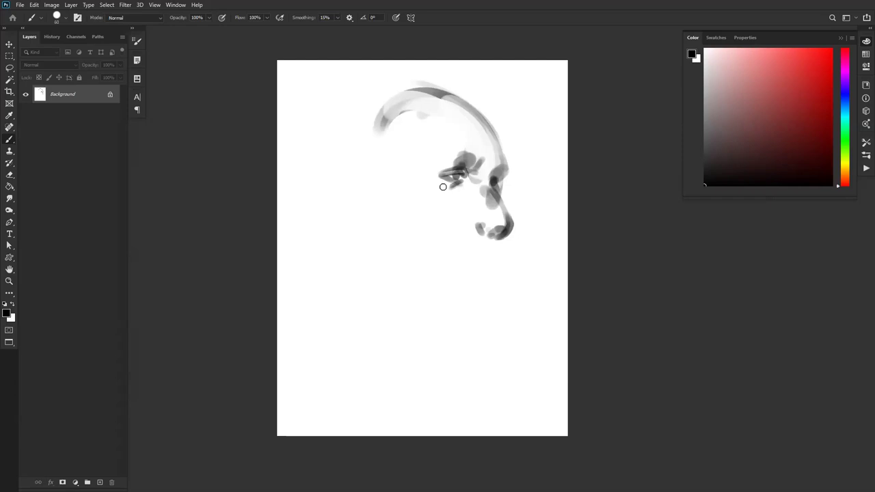
key("x")
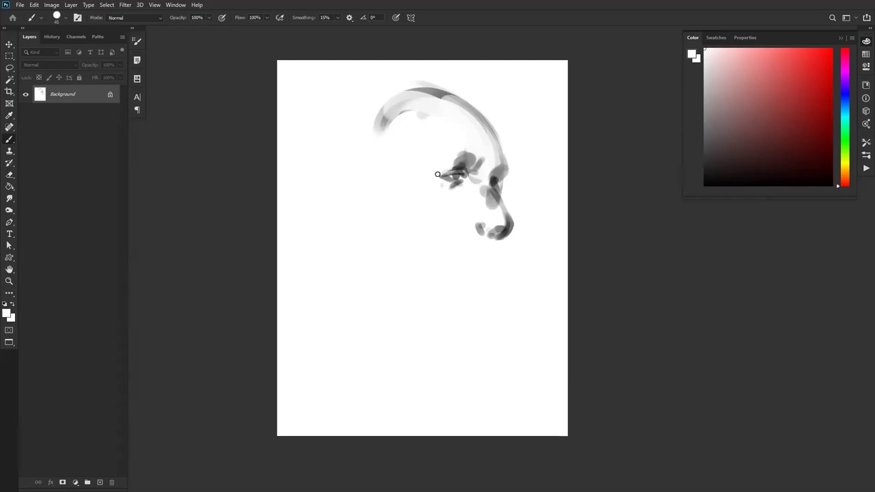
left_click_drag(463, 159, 469, 148)
- Clean up the brow's outer contour and shade the forehead in light grey with a progressively larger brush
key("bracketright")
key("bracketright")
key("bracketright")
key("bracketright")
key("bracketright")
left_click_drag(512, 173, 508, 195)
mouse_move(462, 148)
left_mouse_down()
mouse_move(478, 166)
mouse_move(466, 164)
mouse_move(486, 166)
mouse_move(492, 152)
mouse_move(480, 136)
mouse_move(482, 156)
mouse_move(475, 135)
mouse_move(463, 137)
mouse_move(463, 159)
mouse_move(445, 180)
left_mouse_up()
left_click(471, 157, "alt")
key("bracketright")
key("bracketright")
key("bracketright")
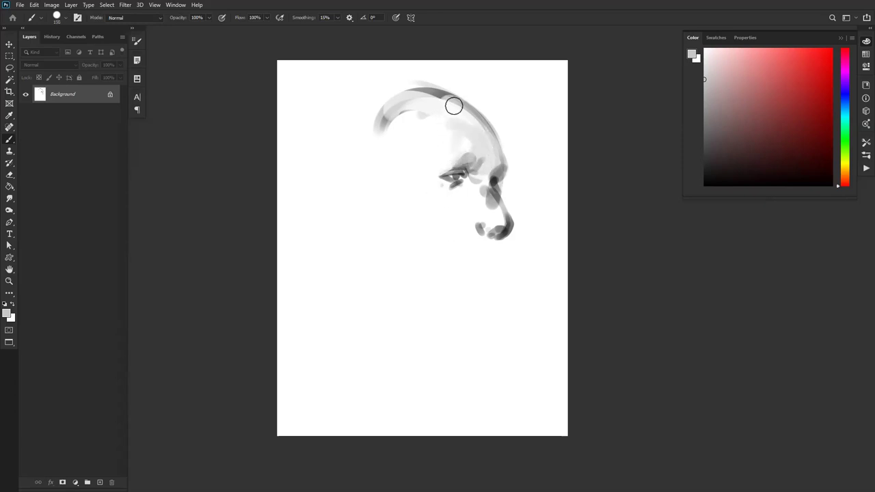
- Block in the dark hair along the top of the head and outline the ear and mouth with a smaller black brush
key("d")
mouse_move(433, 93)
left_mouse_down()
mouse_move(477, 107)
mouse_move(437, 78)
mouse_move(404, 71)
mouse_move(360, 85)
mouse_move(384, 116)
mouse_move(385, 89)
mouse_move(394, 148)
mouse_move(350, 182)
mouse_move(366, 210)
left_mouse_up()
key("bracketleft")
key("bracketleft")
key("bracketleft")
key("bracketleft")
key("bracketleft")
left_click_drag(368, 158, 373, 177)
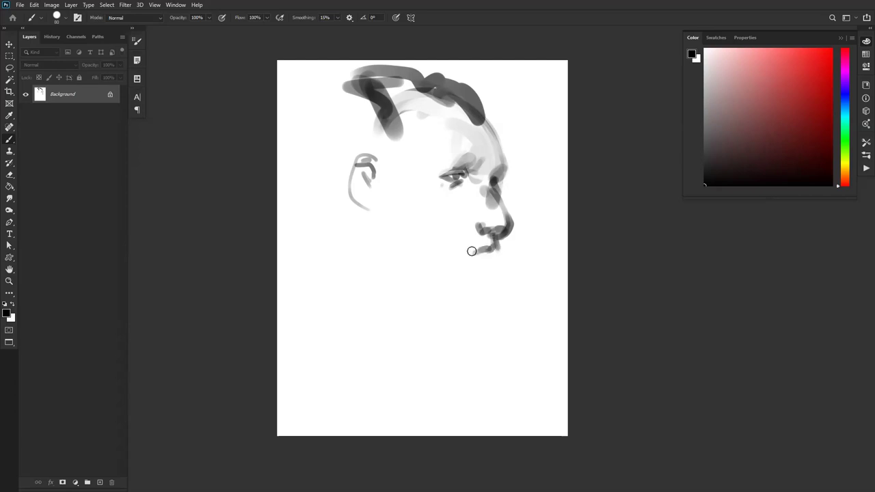
- Darken the eyebrow and the far brow at the nose bridge, and define the eye using sampled greys
left_click_drag(442, 160, 470, 164)
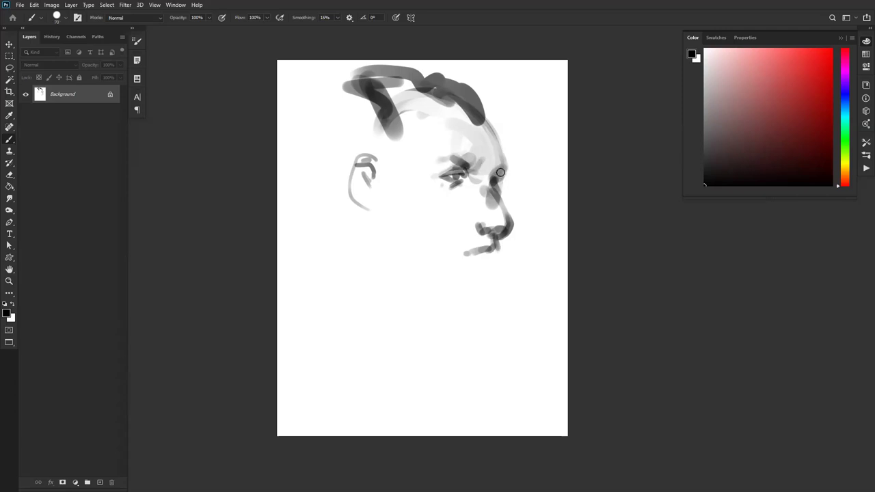
left_click(513, 170, "alt")
left_click_drag(506, 175, 503, 188)
key("d")
left_click(443, 178, "alt")
left_click(457, 177, "alt")
- Shade below the eye and across the temple in a sampled light grey with an enlarged brush
mouse_move(456, 184)
left_mouse_down()
mouse_move(420, 178)
mouse_move(437, 191)
mouse_move(438, 176)
mouse_move(408, 179)
mouse_move(418, 145)
mouse_move(430, 158)
mouse_move(429, 115)
mouse_move(467, 135)
mouse_move(389, 140)
mouse_move(394, 175)
left_mouse_up()
left_click(453, 185, "alt")
key("]")
key("]")
key("]")
key("]")
key("]")
key("]")
key("]")
- Draw the jaw line from below the ear down towards the chin with a smaller black brush, redoing the first attempt
key("bracketleft")
key("bracketleft")
key("bracketleft")
key("bracketleft")
key("bracketleft")
key("bracketleft")
key("bracketleft")
key("d")
left_click_drag(374, 224, 391, 282)
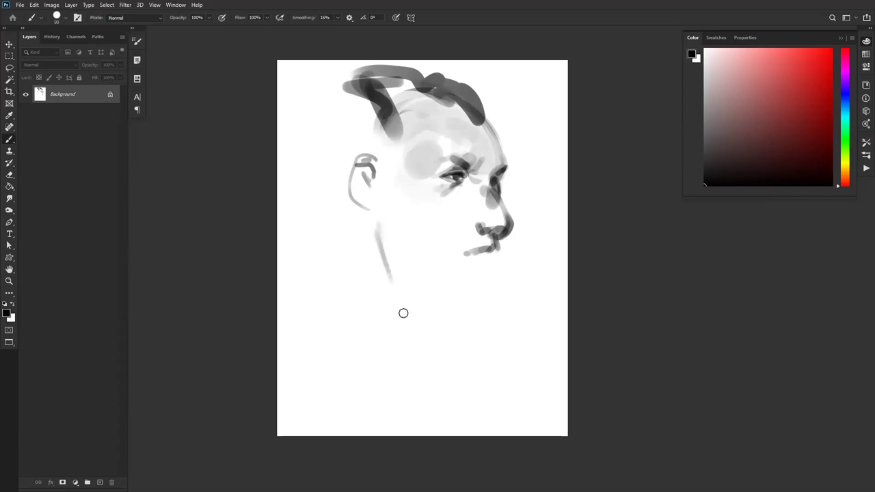
key("ctrl+z")
mouse_move(382, 218)
left_mouse_down()
mouse_move(391, 281)
mouse_move(426, 332)
left_mouse_up()
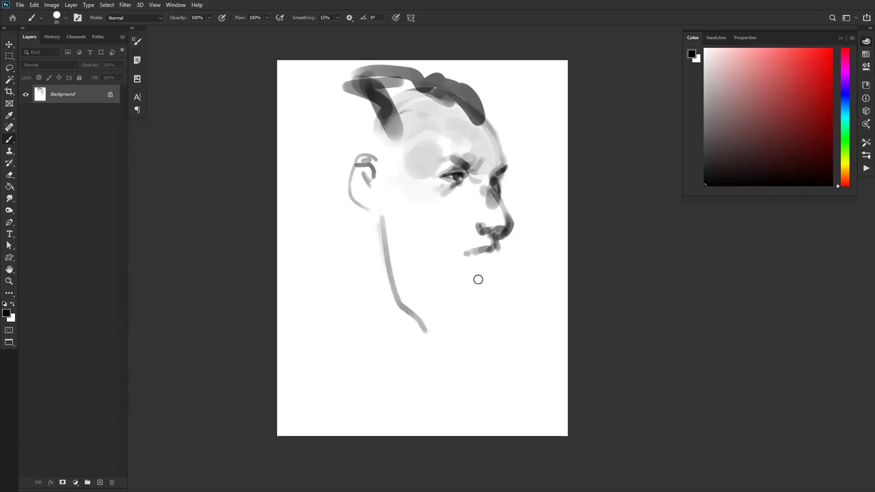
- Paint the dark moustache and sketch the upper beard edge, the back of the neck and the shoulder
mouse_move(480, 240)
left_mouse_down()
mouse_move(455, 259)
mouse_move(499, 246)
mouse_move(447, 260)
left_mouse_up()
key("bracketright")
mouse_move(394, 207)
left_mouse_down()
mouse_move(394, 240)
mouse_move(387, 216)
mouse_move(361, 202)
mouse_move(352, 277)
mouse_move(292, 293)
mouse_move(323, 309)
left_mouse_up()
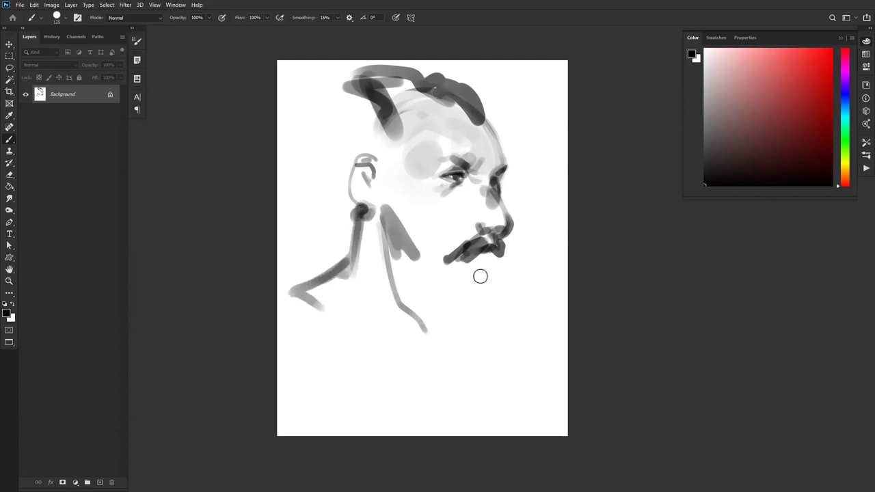
- Fill the full beard from chin to jaw with dark vertical strokes, mirroring the canvas to work on the cheek side
mouse_move(497, 253)
left_mouse_down()
mouse_move(498, 308)
mouse_move(485, 340)
left_mouse_up()
mouse_move(421, 320)
left_mouse_down()
mouse_move(458, 350)
mouse_move(436, 332)
mouse_move(490, 325)
mouse_move(449, 346)
left_mouse_up()
mouse_move(412, 270)
left_mouse_down()
mouse_move(418, 313)
mouse_move(425, 255)
mouse_move(438, 320)
mouse_move(405, 251)
mouse_move(423, 266)
mouse_move(427, 242)
mouse_move(436, 264)
mouse_move(436, 326)
mouse_move(432, 281)
mouse_move(442, 327)
mouse_move(451, 320)
mouse_move(455, 266)
mouse_move(469, 311)
mouse_move(478, 286)
mouse_move(469, 283)
mouse_move(480, 330)
mouse_move(485, 317)
mouse_move(496, 327)
mouse_move(498, 300)
mouse_move(453, 314)
left_mouse_up()
key("ctrl+shift+h")
mouse_move(413, 269)
left_mouse_down()
mouse_move(400, 270)
mouse_move(399, 244)
mouse_move(412, 237)
mouse_move(439, 250)
left_mouse_up()
- Shade the side of the nose with sampled grey and extend the dark eyebrow with a smaller brush
key("bracketleft")
key("bracketleft")
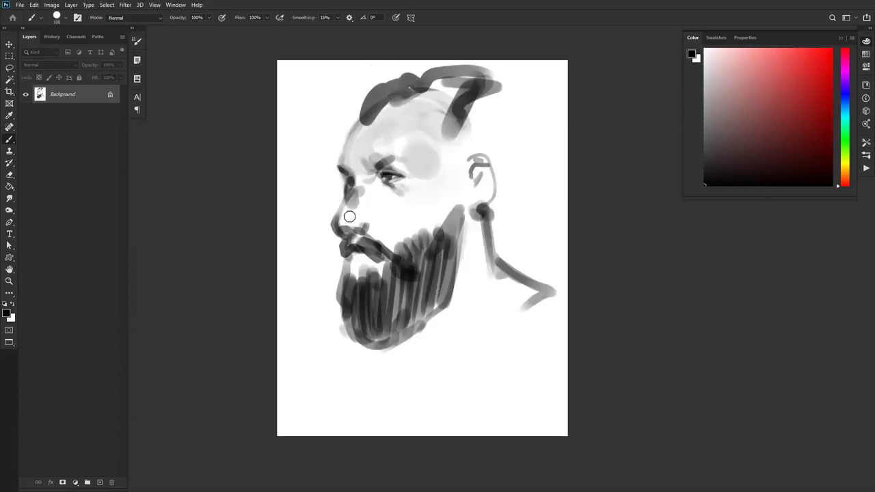
left_click(347, 202, "alt")
mouse_move(357, 192)
left_mouse_down()
mouse_move(335, 225)
mouse_move(359, 222)
mouse_move(359, 206)
left_mouse_up()
left_click(368, 192, "alt")
key("x")
key("x")
left_click_drag(381, 151, 406, 164)
- Mirror the canvas, darken the inner eyebrow and shade the cheek below the eye with a larger light grey brush
key("x")
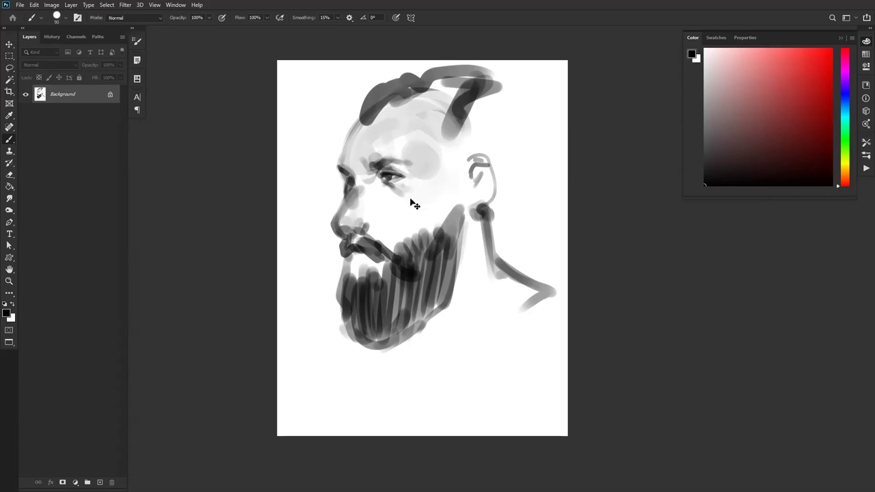
key("ctrl+shift+h")
key("x")
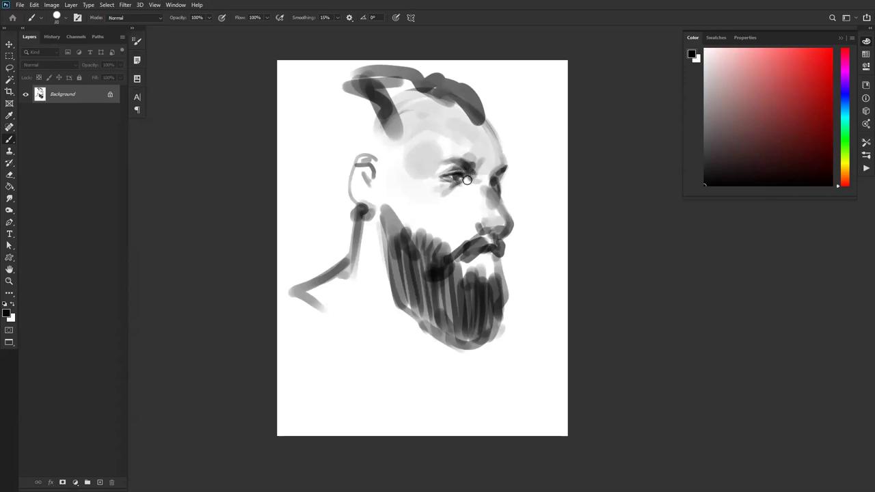
key("]")
key("]")
key("]")
key("]")
key("]")
left_click_drag(455, 205, 429, 216)
left_click(444, 205, "alt")
- Block in the hair at the back of the head above the ear in black and darken the front hairline
key("d")
mouse_move(360, 87)
left_mouse_down()
mouse_move(332, 107)
mouse_move(333, 132)
mouse_move(327, 100)
mouse_move(295, 111)
mouse_move(347, 206)
left_mouse_up()
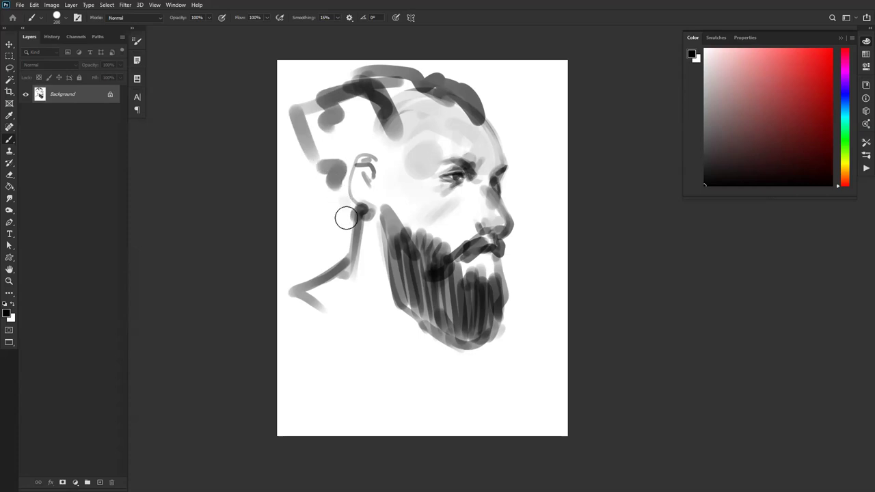
mouse_move(348, 134)
left_mouse_down()
mouse_move(390, 153)
mouse_move(387, 105)
mouse_move(397, 89)
mouse_move(472, 108)
mouse_move(397, 93)
mouse_move(398, 79)
mouse_move(356, 89)
mouse_move(377, 74)
mouse_move(326, 75)
mouse_move(332, 113)
mouse_move(310, 124)
mouse_move(324, 110)
mouse_move(389, 111)
mouse_move(352, 120)
mouse_move(369, 134)
mouse_move(390, 112)
mouse_move(383, 153)
left_mouse_up()
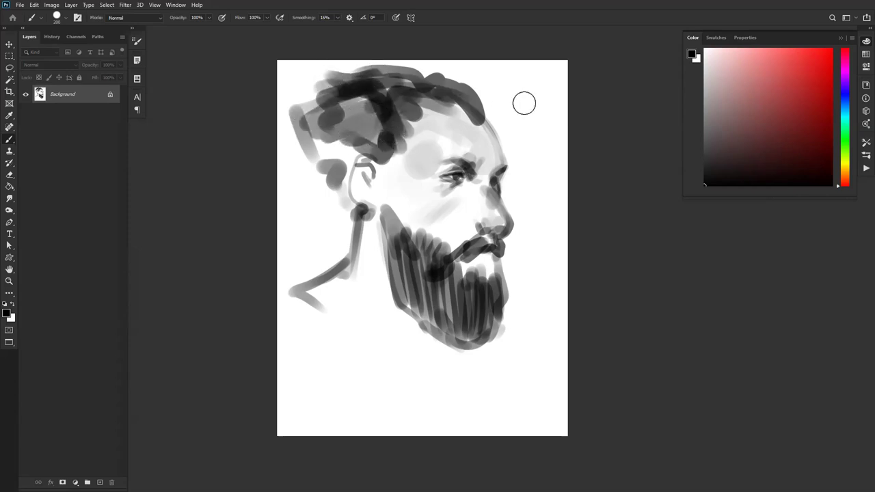
key("[")
key("[")
key("[")
mouse_move(477, 118)
left_mouse_down()
mouse_move(482, 97)
mouse_move(468, 87)
mouse_move(486, 102)
mouse_move(442, 85)
mouse_move(412, 82)
left_mouse_up()
- Fill the hair behind the ear with dark strokes using a much larger black brush
key("]")
key("]")
key("]")
key("]")
key("]")
key("]")
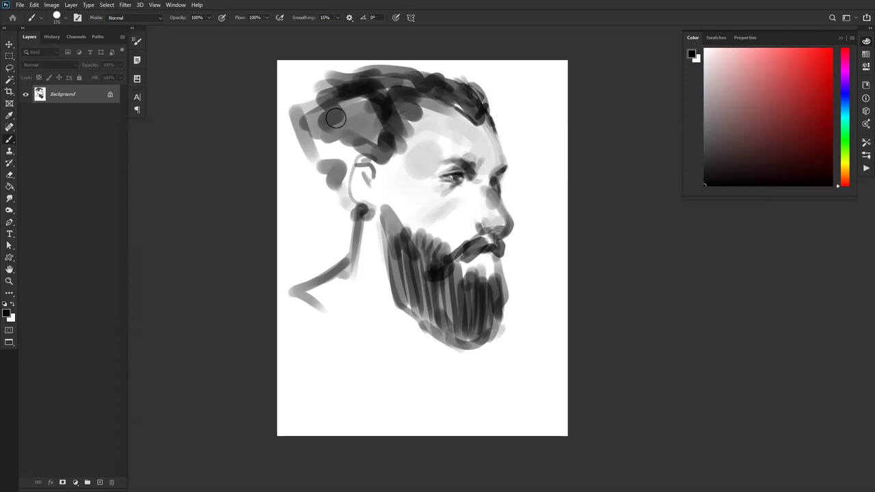
mouse_move(331, 126)
left_mouse_down()
mouse_move(306, 120)
mouse_move(336, 137)
mouse_move(337, 183)
mouse_move(350, 140)
mouse_move(369, 126)
mouse_move(312, 137)
mouse_move(321, 134)
mouse_move(333, 186)
left_mouse_up()
- Paint the dark sideburn in front of the ear and clean its face-side edge with white
left_click_drag(393, 172, 401, 210)
key("x")
left_click_drag(404, 170, 412, 204)
key("x")
mouse_move(385, 166)
left_mouse_down()
mouse_move(393, 201)
mouse_move(387, 200)
left_mouse_up()
key("bracketright")
key("bracketright")
mouse_move(404, 132)
left_mouse_down()
mouse_move(395, 159)
mouse_move(405, 163)
left_mouse_up()
- Darken the neck directly below the earlobe with black strokes from a much smaller brush
key("bracketleft")
key("bracketleft")
key("bracketleft")
key("bracketleft")
key("bracketleft")
key("bracketleft")
key("bracketleft")
key("bracketleft")
key("bracketleft")
key("bracketleft")
mouse_move(363, 208)
left_mouse_down()
mouse_move(361, 233)
mouse_move(371, 213)
mouse_move(364, 226)
mouse_move(359, 218)
mouse_move(353, 243)
mouse_move(359, 264)
mouse_move(365, 229)
mouse_move(363, 269)
left_mouse_up()
- Shade the neck and the start of the shoulder in a sampled light grey with a larger brush
key("bracketright")
key("bracketright")
key("bracketright")
left_click(371, 243, "alt")
left_click_drag(373, 236, 371, 307)
mouse_move(381, 262)
left_mouse_down()
mouse_move(369, 309)
mouse_move(339, 290)
left_mouse_up()
- Shade the cheek above the beard and the area under the eye in light grey
key("bracketleft")
mouse_move(414, 241)
left_mouse_down()
mouse_move(422, 217)
mouse_move(407, 199)
mouse_move(411, 186)
mouse_move(420, 186)
mouse_move(415, 206)
mouse_move(454, 242)
left_mouse_up()
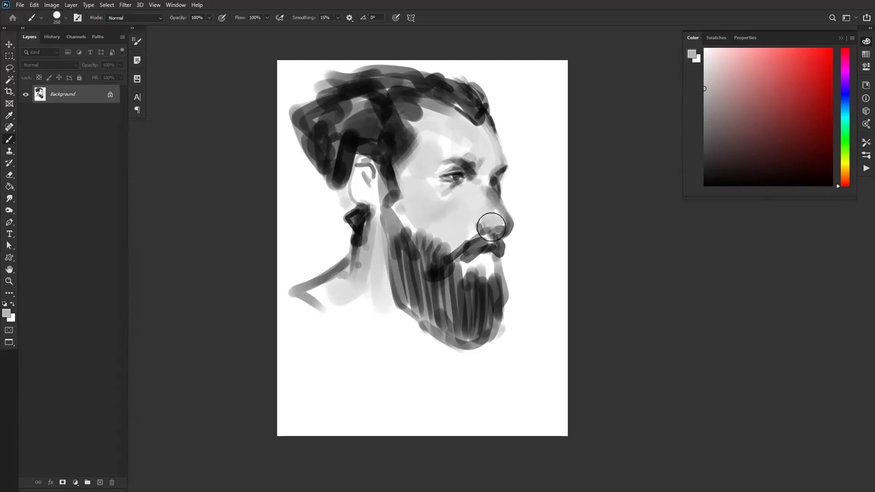
key("bracketleft")
key("bracketleft")
mouse_move(441, 188)
left_mouse_down()
mouse_move(449, 202)
mouse_move(456, 194)
mouse_move(433, 197)
left_mouse_up()
- Retouch the nose bridge between the eye and the far brow, and mirror the canvas horizontally
key("d")
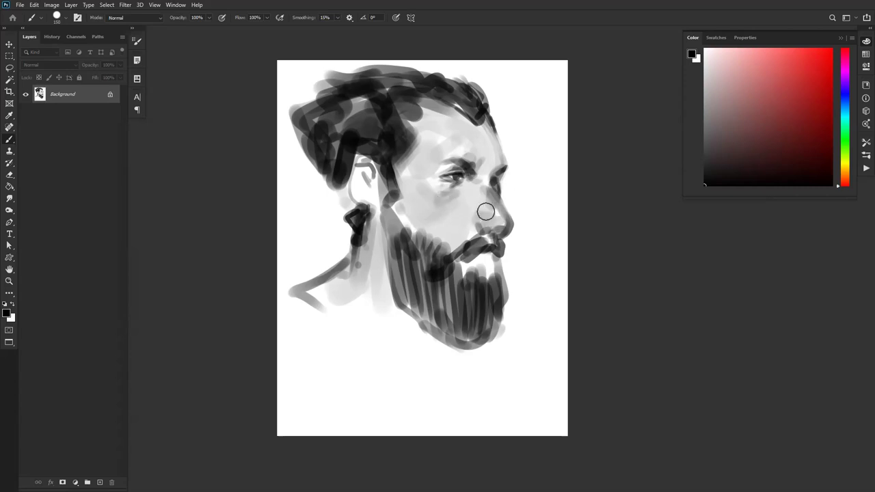
key("x")
left_click_drag(482, 187, 492, 175)
left_click(484, 185, "alt")
key("d")
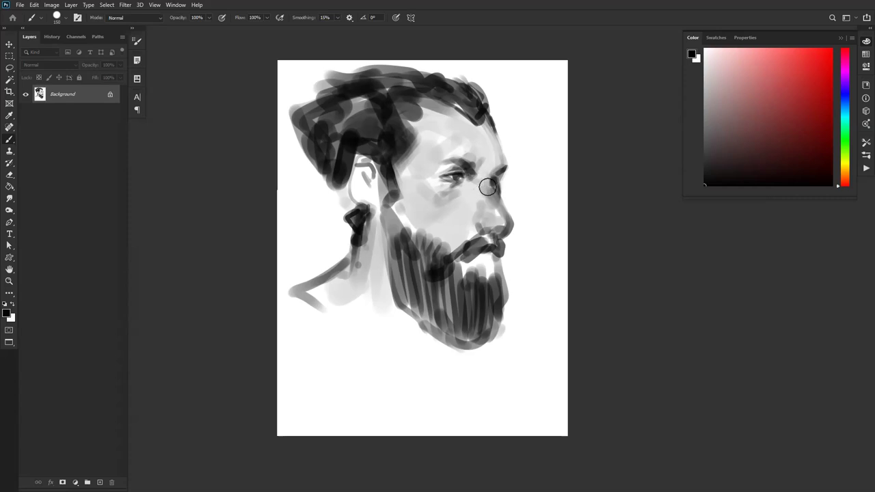
key("ctrl+shift+h")
key("bracketleft")
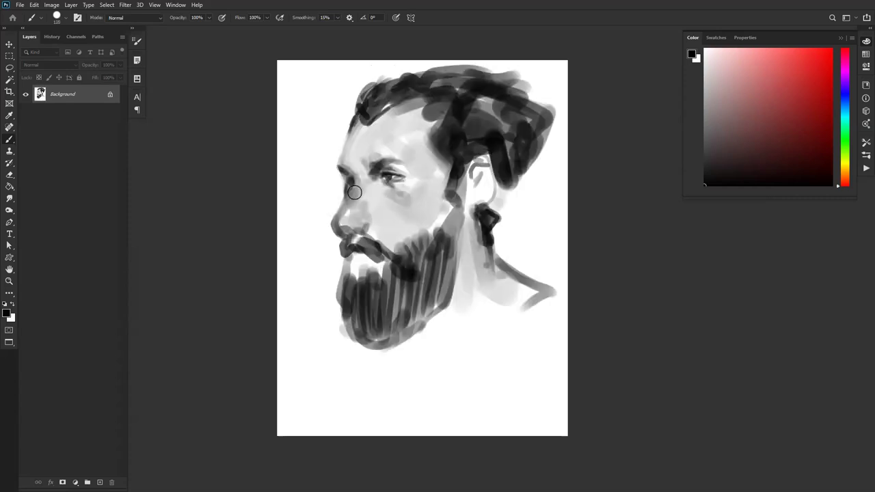
- Retouch the profile edge of the moustache, lips and upper beard, and mirror the canvas horizontally
key("x")
key("x")
key("x")
key("x")
mouse_move(336, 236)
left_mouse_down()
mouse_move(344, 235)
mouse_move(344, 270)
left_mouse_up()
key("ctrl+shift+h")
- Block in the dark garment over the shoulder with a much larger brush, and shade the neck below the beard in light grey
key("bracketright")
mouse_move(361, 254)
left_mouse_down()
mouse_move(302, 290)
mouse_move(300, 300)
mouse_move(284, 296)
mouse_move(337, 331)
mouse_move(356, 354)
left_mouse_up()
key("bracketright")
key("bracketright")
key("bracketright")
key("bracketright")
key("bracketright")
key("bracketright")
left_click_drag(279, 307, 356, 381)
left_click_drag(370, 367, 385, 381)
key("bracketleft")
mouse_move(424, 333)
left_mouse_down()
mouse_move(403, 347)
mouse_move(385, 294)
mouse_move(407, 335)
mouse_move(404, 365)
mouse_move(433, 365)
left_mouse_up()
- Shade the inner ear and earlobe in grey sampled from the ear, using a smaller brush
key("bracketleft")
key("bracketleft")
left_click_drag(360, 162, 373, 179)
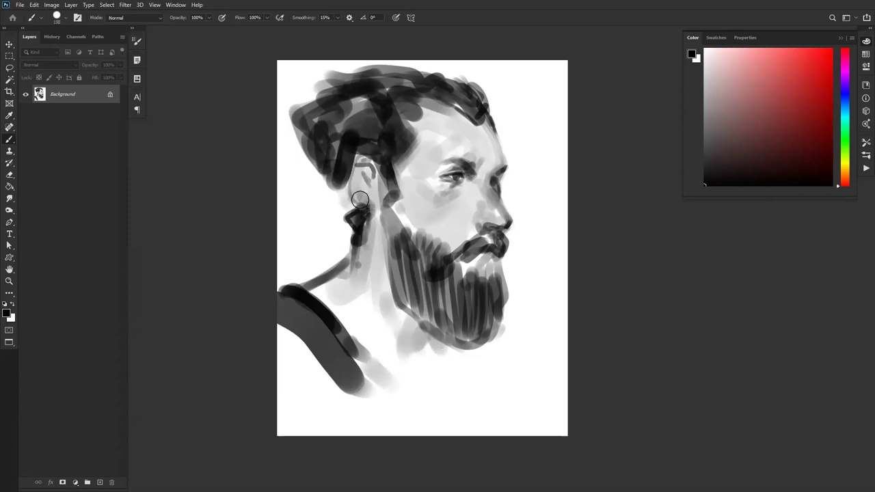
key("bracketleft")
left_click(358, 185, "alt")
left_click_drag(359, 194, 371, 208)
key("d")
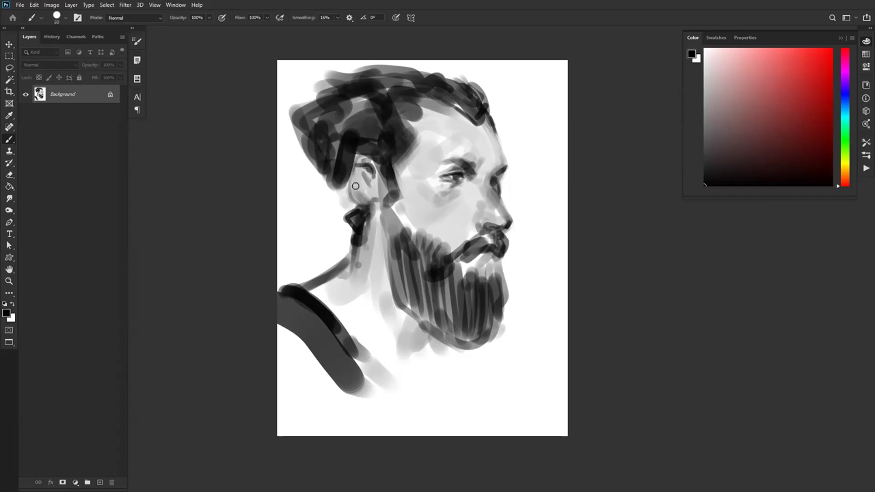
- Outline the back edge of the ear in black and add dark hair strokes behind it at the nape
left_click(410, 159, "alt")
key("d")
key("ctrl+z")
right_click(352, 203)
key("Escape")
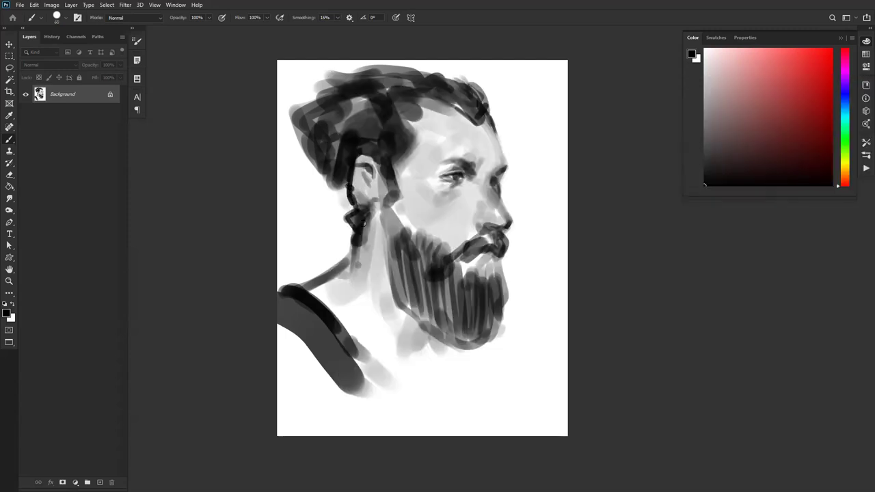
left_click_drag(342, 183, 343, 192)
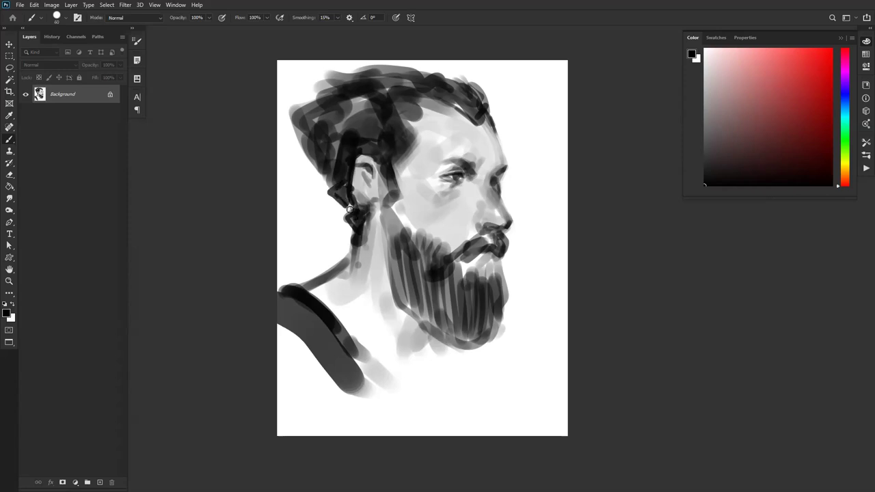
- Shade the earlobe and the area beneath it in sampled light greys, and mirror the canvas horizontally
left_click(357, 187, "alt")
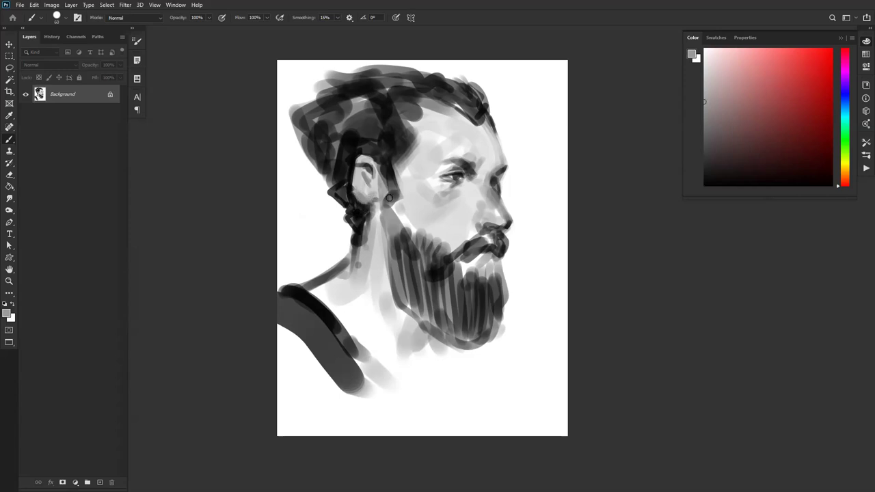
left_click(366, 209, "alt")
left_click(378, 205, "alt")
key("ctrl+shift+h")
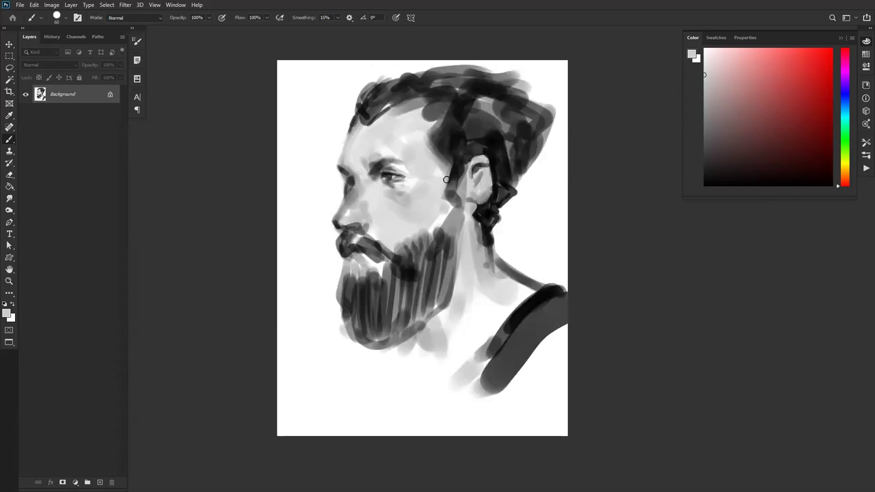
- Darken the sideburn, the temple hair and the front hairline with sampled dark strokes
left_click(450, 166, "alt")
left_click_drag(454, 175, 446, 194)
left_click_drag(445, 105, 431, 116)
mouse_move(447, 93)
left_mouse_down()
mouse_move(403, 102)
mouse_move(489, 78)
mouse_move(365, 118)
left_mouse_up()
- Darken the cheek and jaw side of the beard with vertical strokes from a smaller brush
key("bracketleft")
key("bracketleft")
key("bracketleft")
key("bracketleft")
key("bracketleft")
key("bracketleft")
key("bracketleft")
key("bracketleft")
key("ctrl+h")
mouse_move(413, 235)
left_mouse_down()
mouse_move(395, 212)
mouse_move(416, 250)
mouse_move(383, 212)
mouse_move(395, 263)
mouse_move(384, 209)
mouse_move(399, 281)
mouse_move(386, 192)
mouse_move(445, 253)
mouse_move(445, 231)
mouse_move(463, 270)
mouse_move(421, 298)
mouse_move(405, 282)
mouse_move(413, 272)
mouse_move(444, 294)
mouse_move(456, 320)
left_mouse_up()
- Deepen the hair from the front hairline back to the crown, and mirror the canvas horizontally
key("bracketright")
key("bracketright")
key("bracketright")
key("bracketright")
key("bracketright")
key("bracketleft")
mouse_move(365, 124)
left_mouse_down()
mouse_move(378, 136)
mouse_move(395, 120)
mouse_move(411, 142)
mouse_move(405, 157)
mouse_move(422, 112)
mouse_move(419, 119)
mouse_move(466, 121)
mouse_move(489, 114)
left_mouse_up()
key("bracketleft")
key("bracketleft")
left_click(425, 127, "alt")
left_click(487, 114, "alt")
key("ctrl+shift+h")
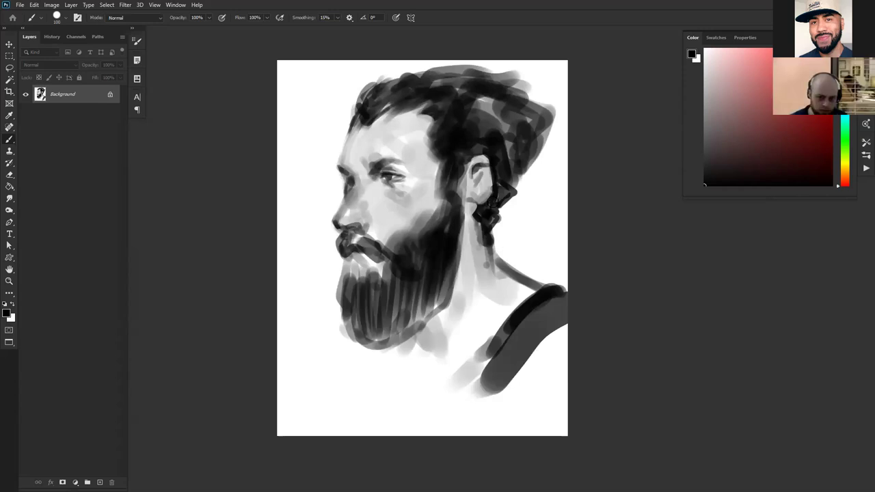
- Refine the profile edge of the forehead with sampled light grey, and mirror the canvas horizontally
key("x")
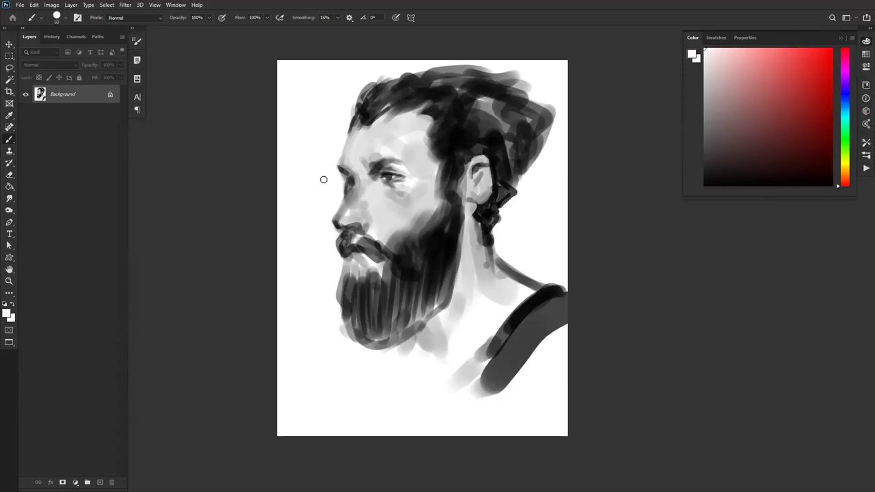
key("x")
left_click(346, 144, "alt")
key("ctrl+shift+h")
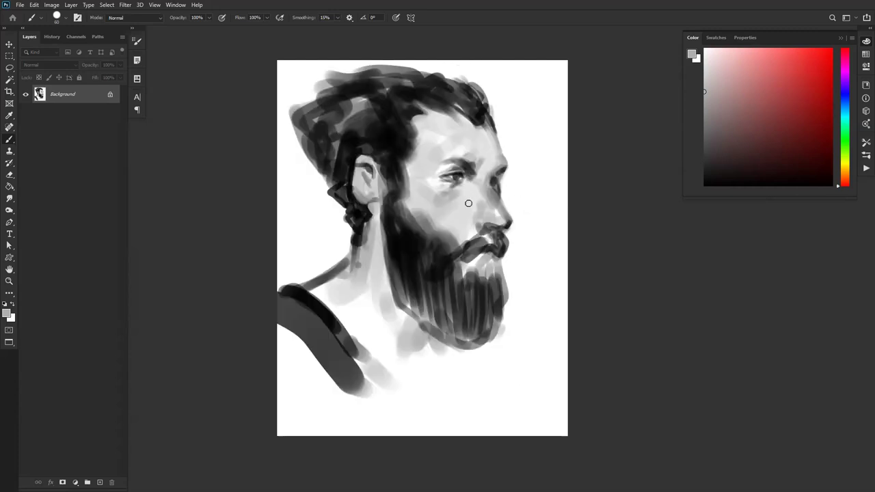
- Shade the cheek between the eye and the beard in sampled grey with a larger brush, and mirror the canvas
left_click(451, 167, "alt")
key("bracketright")
key("bracketright")
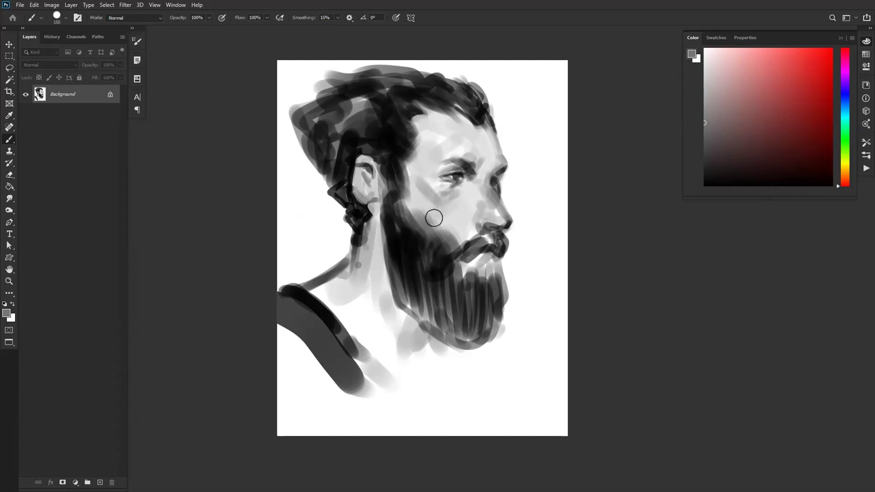
key("bracketright")
key("bracketright")
key("bracketright")
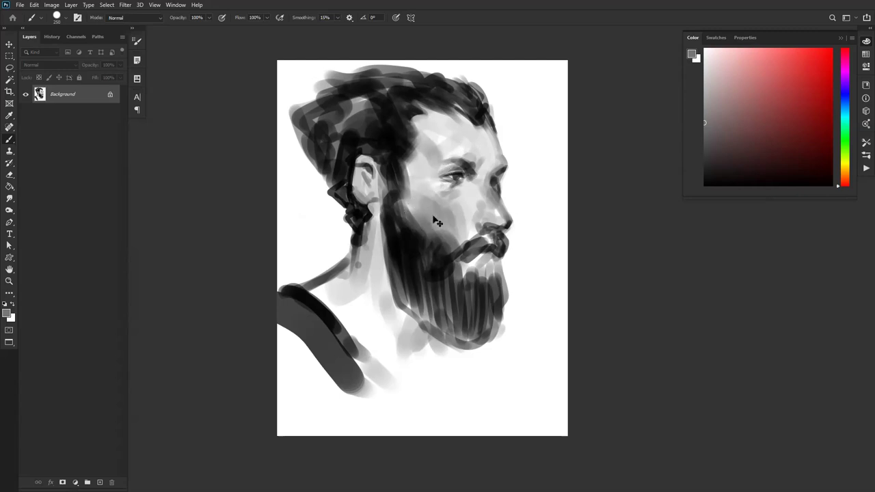
key("ctrl+shift+h")
- Define the side of the nose and the nostril in sampled grey and black with a much smaller brush, and mirror the canvas
key("bracketleft")
key("bracketleft")
key("bracketleft")
key("bracketleft")
key("bracketleft")
key("bracketleft")
key("bracketleft")
key("bracketleft")
left_click(353, 201, "alt")
left_click_drag(341, 221, 359, 191)
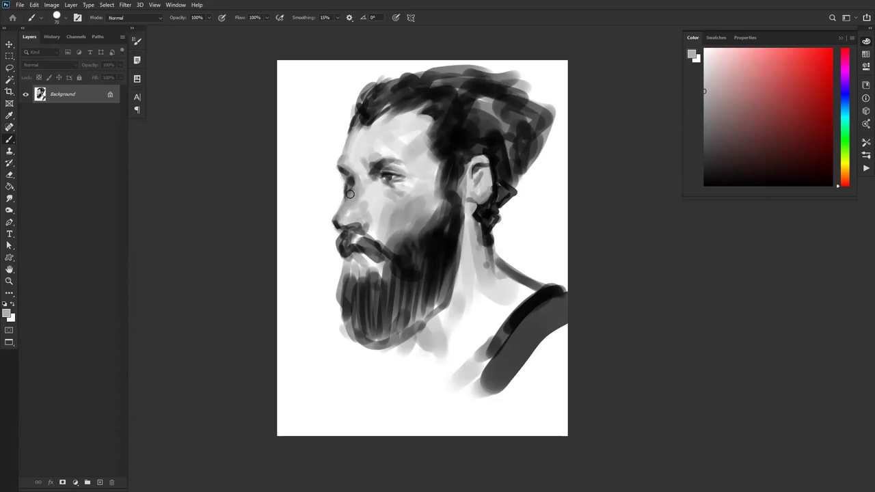
key("d")
key("ctrl+shift+h")
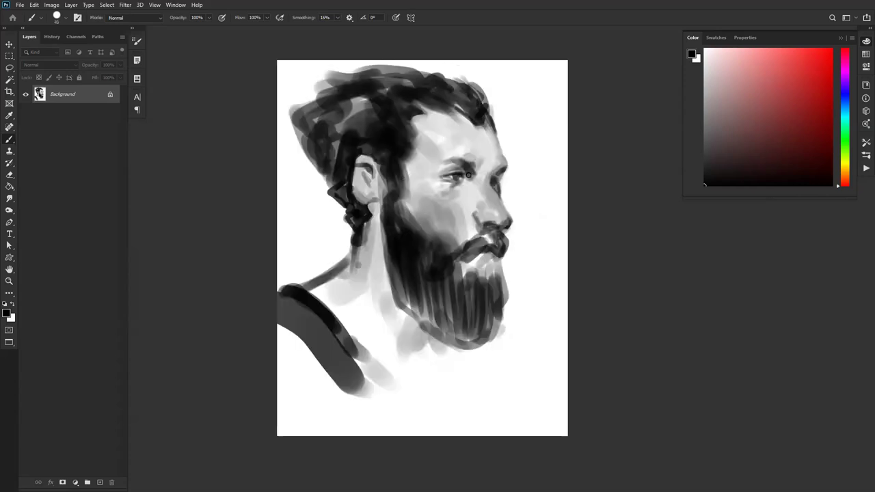
- Shade the side of the nose and the inner corner of the near eye with a larger brush
left_click(489, 160, "alt")
key("bracketright")
key("bracketright")
key("bracketright")
key("bracketright")
key("bracketright")
key("bracketright")
key("bracketright")
key("bracketright")
key("d")
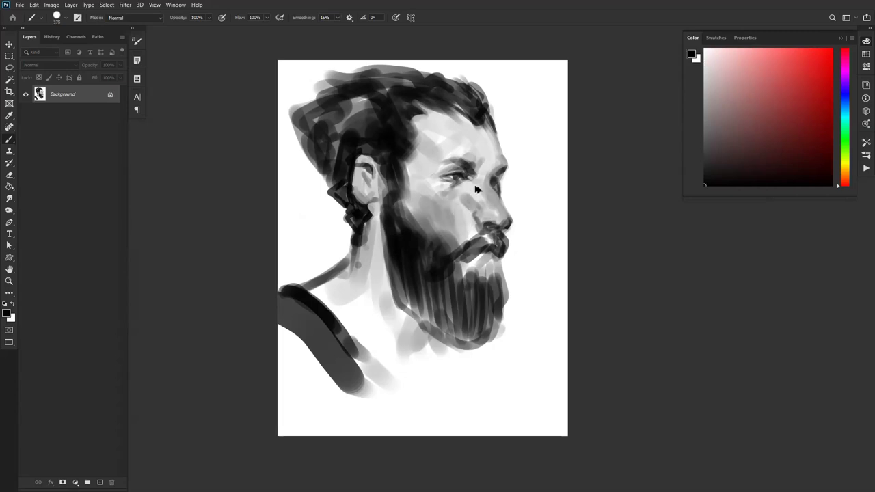
- Shade the forehead above the brows using greys sampled from the face, and mirror the canvas horizontally
left_click(460, 197, "alt")
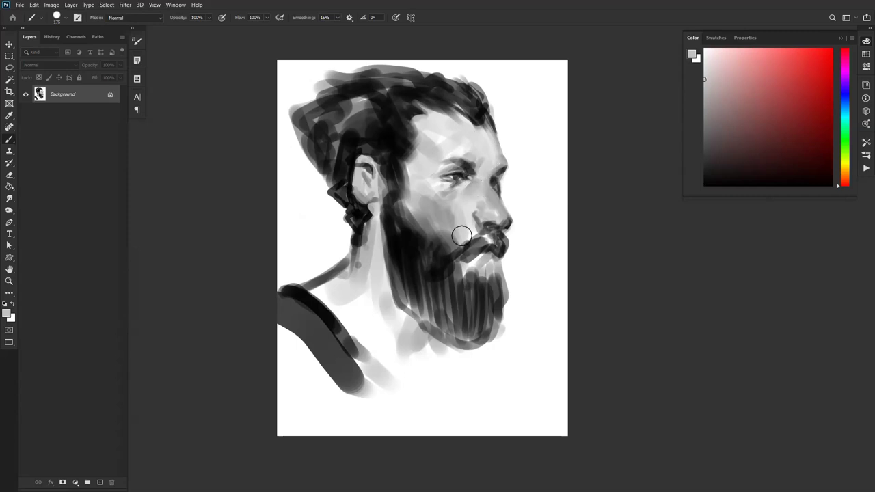
key("bracketright")
key("d")
left_click_drag(492, 158, 476, 131)
left_click(479, 147, "alt")
left_click(487, 141, "alt")
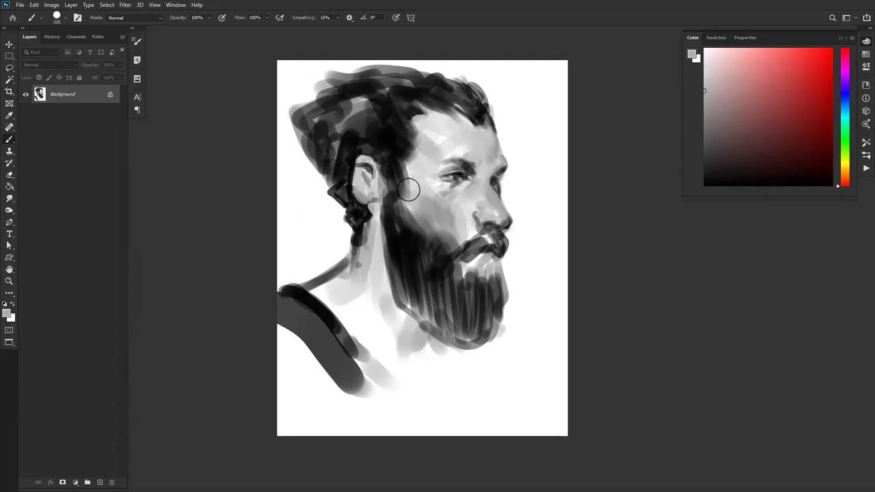
key("ctrl+shift+h")
- Darken the front and centre of the beard with long vertical black strokes, enlarging the brush along the way
key("d")
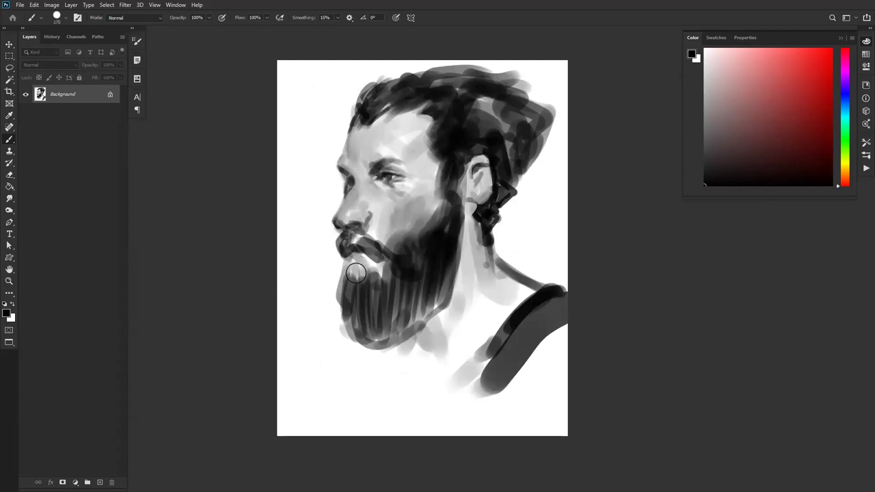
left_click_drag(343, 270, 342, 293)
key("bracketright")
key("bracketright")
key("bracketright")
key("bracketright")
key("bracketright")
key("bracketright")
key("bracketright")
key("bracketright")
mouse_move(341, 296)
left_mouse_down()
mouse_move(352, 328)
mouse_move(372, 339)
left_mouse_up()
left_click_drag(372, 298, 383, 338)
left_click_drag(390, 281, 391, 330)
key("bracketright")
key("bracketright")
key("bracketright")
key("bracketright")
key("bracketright")
key("bracketright")
left_click_drag(410, 272, 399, 311)
- Adjust the facial features with the Liquify filter and set the brush flow to 40%
key("ctrl+shift+x")
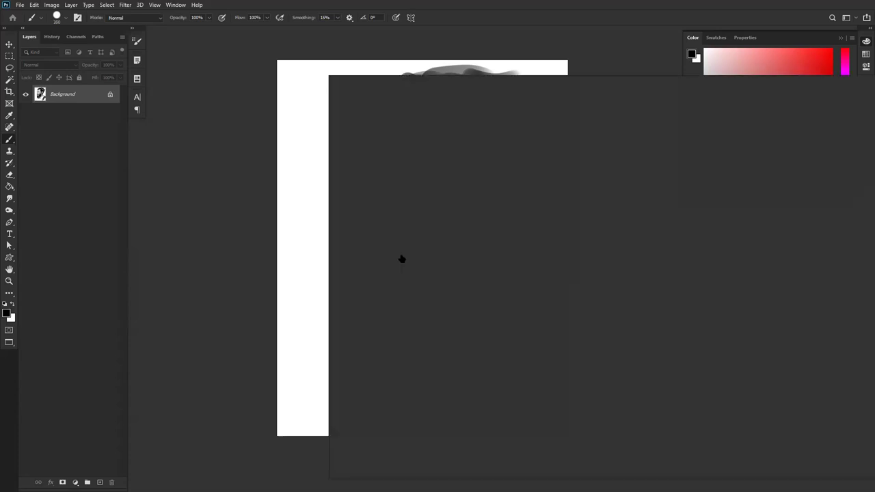
left_click(386, 182)
left_click(274, 252)
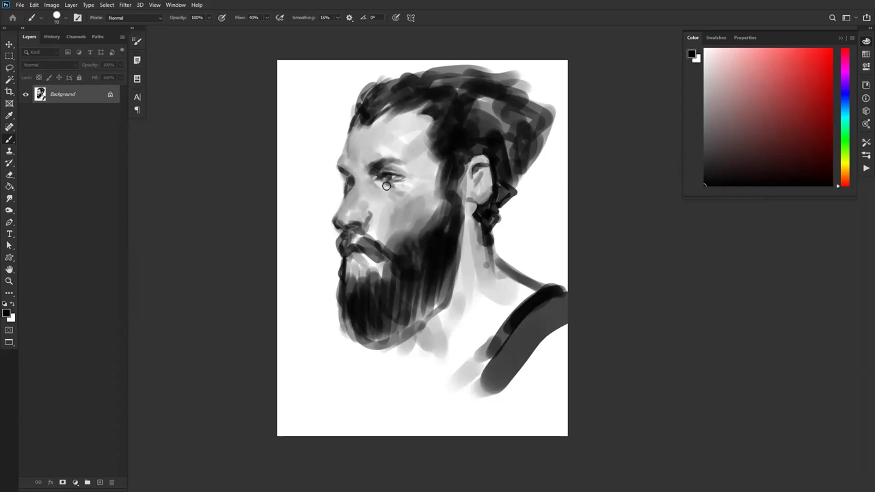
- Clean up the tip of the nose and darken the inner end of the near eyebrow, mirroring the canvas in between
key("ctrl+shift+h")
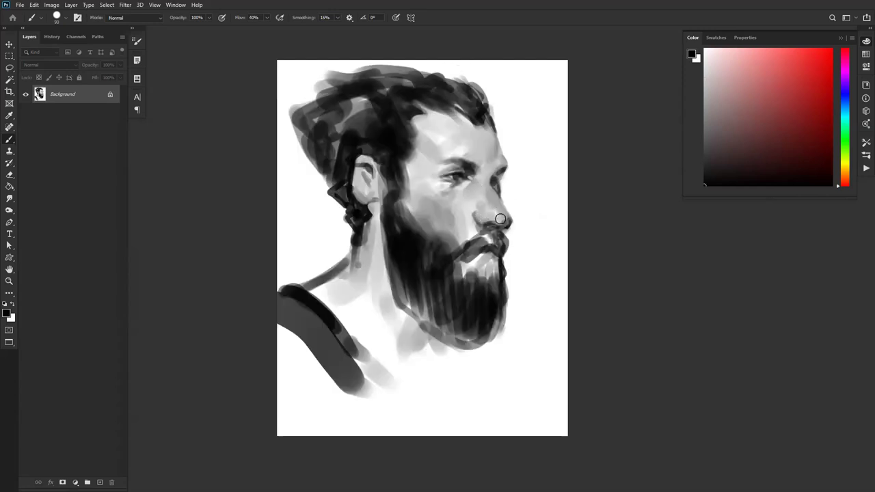
key("x")
key("h")
key("x")
left_click_drag(362, 173, 378, 165)
key("bracketright")
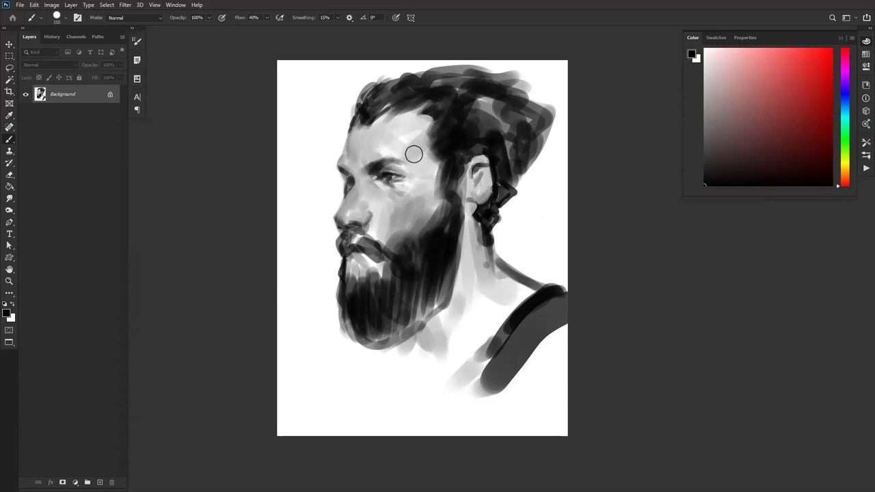
- Darken the moustache in black, and deepen the temple hair with a much larger brush
key("bracketleft")
mouse_move(357, 239)
left_mouse_down()
mouse_move(398, 268)
mouse_move(375, 250)
mouse_move(393, 289)
mouse_move(395, 277)
mouse_move(366, 296)
mouse_move(357, 290)
mouse_move(366, 280)
mouse_move(381, 296)
mouse_move(362, 312)
mouse_move(371, 337)
mouse_move(389, 335)
mouse_move(410, 283)
mouse_move(424, 274)
mouse_move(415, 314)
mouse_move(424, 253)
mouse_move(440, 233)
mouse_move(430, 276)
mouse_move(445, 160)
left_mouse_up()
key("bracketright")
key("bracketright")
key("bracketright")
key("bracketright")
key("bracketright")
key("bracketright")
left_click_drag(454, 118, 434, 140)
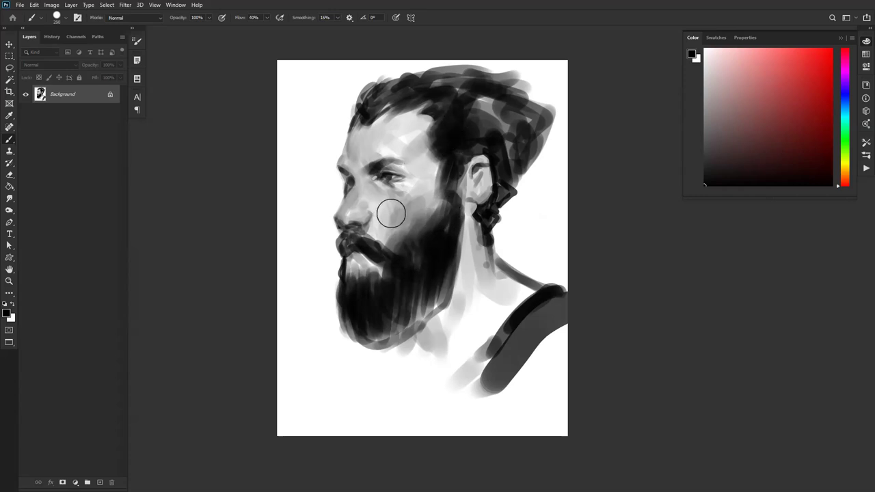
- Darken the hair at the back of the head above the ear with large, soft black strokes
key("bracketleft")
key("bracketleft")
key("bracketleft")
key("bracketleft")
key("bracketleft")
key("bracketleft")
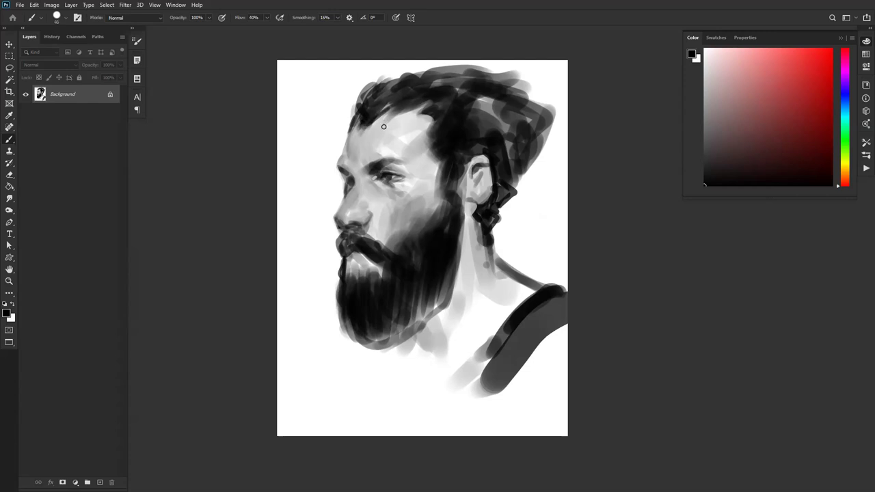
key("bracketright")
key("bracketright")
key("bracketright")
key("bracketright")
key("bracketright")
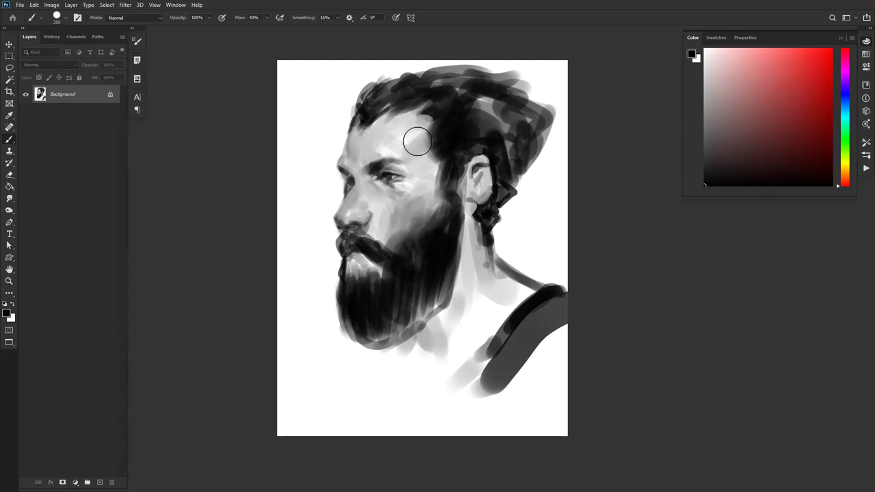
mouse_move(518, 113)
left_mouse_down()
mouse_move(469, 106)
mouse_move(519, 123)
left_mouse_up()
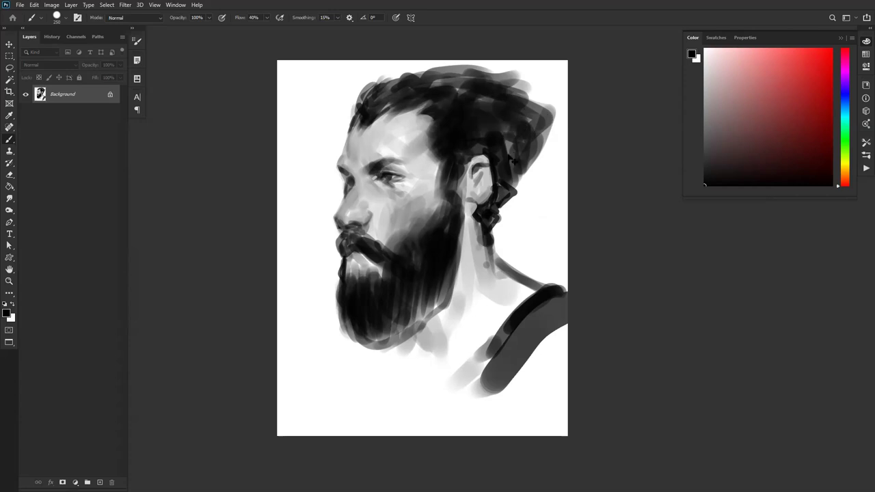
- Mirror the canvas and deepen the hair above the ear and at the back of the head in black
key("ctrl+shift+h")
key("bracketleft")
key("bracketleft")
mouse_move(361, 145)
left_mouse_down()
mouse_move(329, 139)
mouse_move(325, 155)
mouse_move(318, 144)
mouse_move(330, 134)
mouse_move(311, 100)
mouse_move(399, 91)
mouse_move(348, 101)
left_mouse_up()
left_click_drag(310, 162, 318, 187)
- Shade the neck with grey strokes and block in a dark collar shape beneath the beard
key("bracketleft")
key("bracketleft")
key("bracketleft")
key("bracketleft")
key("bracketleft")
key("bracketleft")
key("bracketleft")
key("bracketleft")
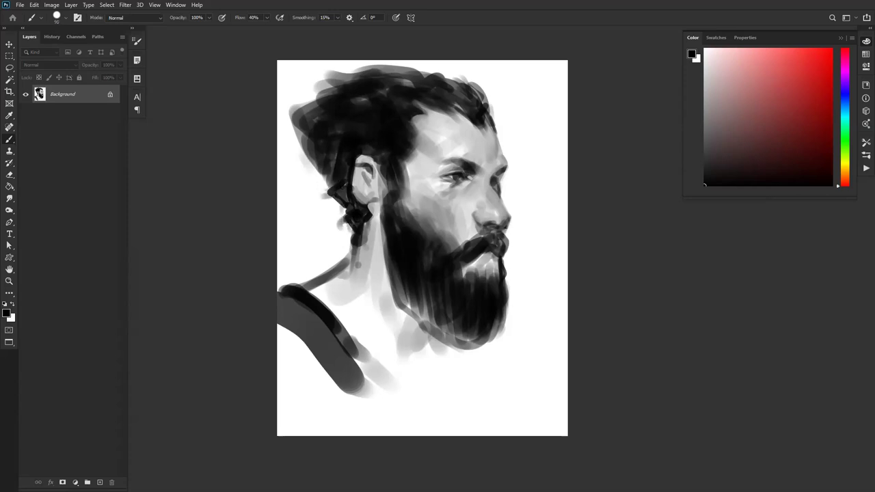
key("bracketright")
key("bracketright")
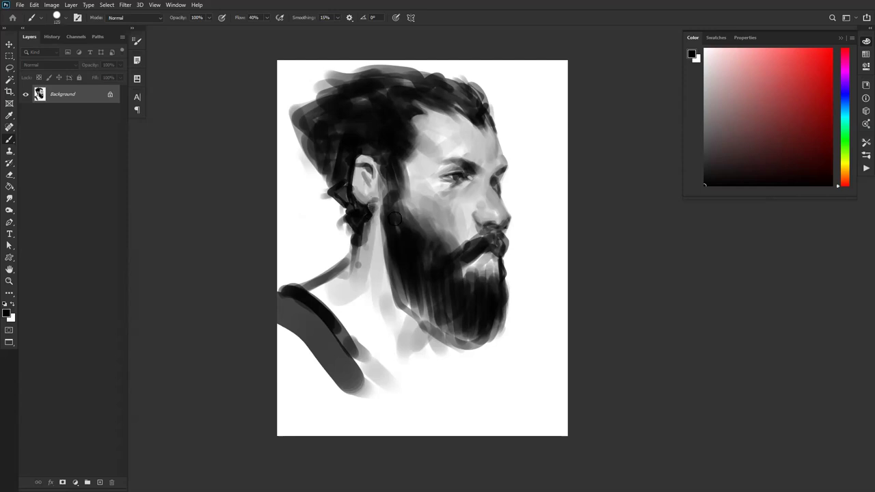
key("bracketright")
key("bracketright")
mouse_move(370, 219)
left_mouse_down()
mouse_move(355, 271)
mouse_move(331, 286)
mouse_move(347, 317)
mouse_move(360, 272)
mouse_move(377, 337)
mouse_move(382, 310)
mouse_move(358, 310)
mouse_move(404, 333)
mouse_move(391, 354)
mouse_move(445, 351)
mouse_move(457, 365)
mouse_move(443, 343)
mouse_move(427, 358)
mouse_move(471, 374)
left_mouse_up()
left_click(353, 272, "alt")
left_click(438, 344, "alt")
key("bracketleft")
key("bracketleft")
key("bracketleft")
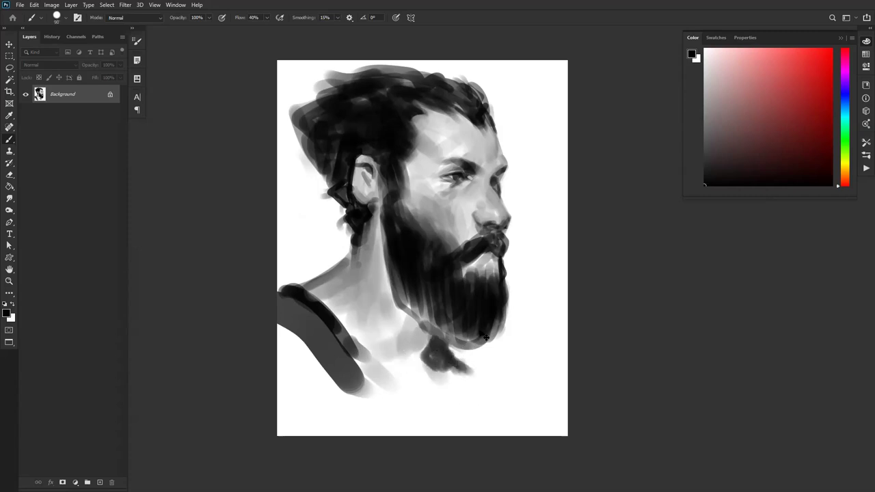
- Reinforce the dark collar shape below the beard while checking it on the mirrored canvas
key("ctrl+shift+h")
left_click_drag(419, 356, 408, 374)
key("h")
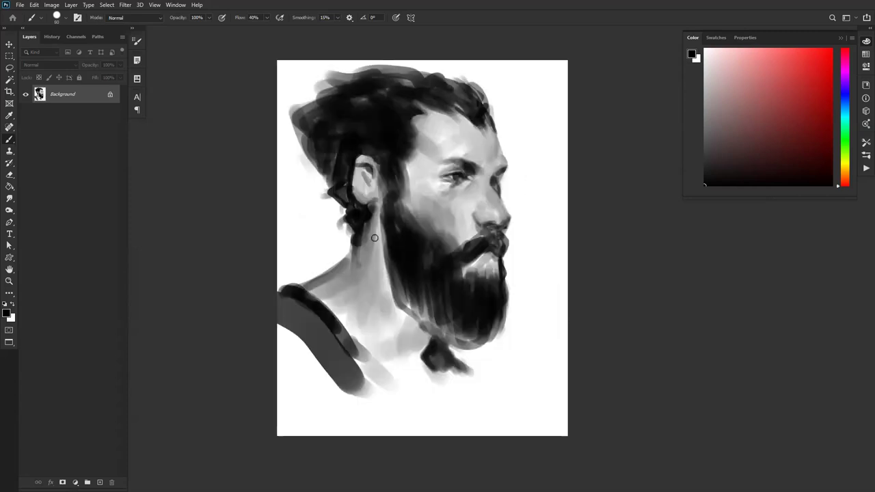
- Darken the shoulder strap and lay soft grey shading around it with a 400 px brush, mirroring the canvas at the end
key("bracketright")
key("bracketright")
key("bracketright")
key("bracketright")
key("bracketright")
key("bracketright")
key("bracketright")
key("bracketright")
key("bracketright")
key("bracketright")
key("bracketright")
key("bracketright")
key("bracketright")
mouse_move(289, 313)
left_mouse_down()
mouse_move(330, 368)
mouse_move(377, 394)
left_mouse_up()
left_click_drag(291, 349, 346, 390)
key("h")
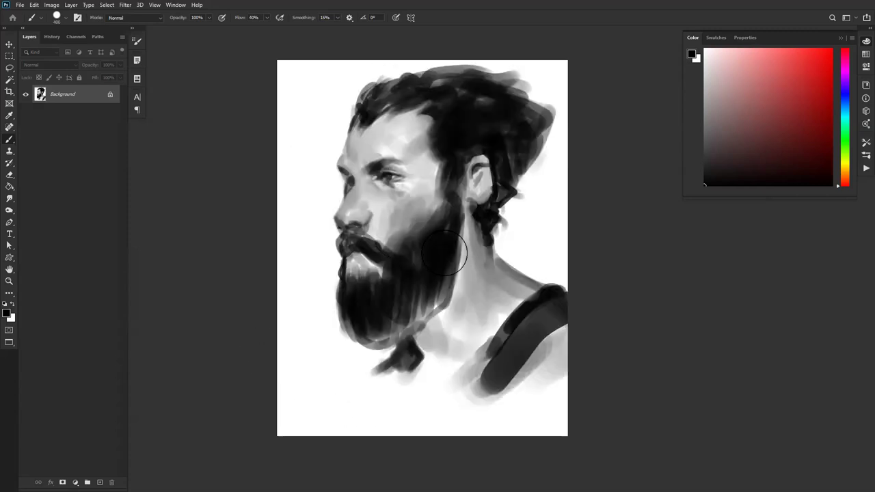
- Refine the skin around the near eye and outer eyebrow with a small brush and sampled tones, and mirror the canvas
key("bracketleft")
key("bracketleft")
key("bracketleft")
key("bracketleft")
key("bracketleft")
key("bracketleft")
key("bracketleft")
key("bracketleft")
key("bracketleft")
left_click(363, 184, "alt")
left_click(396, 162, "alt")
left_click(392, 151, "alt")
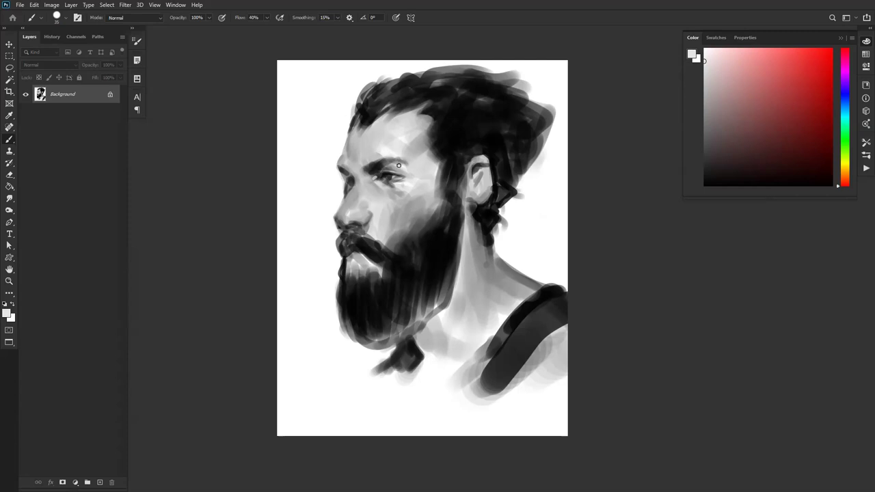
key("ctrl+f")
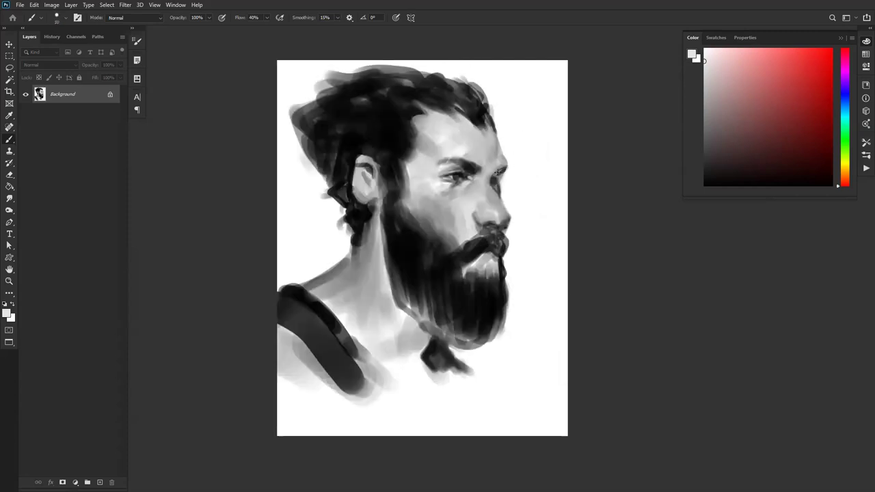
- Sharpen the far eyebrow and eye socket and touch up the near eyebrow, alternating sampled greys with black
left_click(497, 169, "alt")
left_click(509, 160, "alt")
key("d")
left_click(495, 185, "alt")
key("d")
left_click(449, 169, "alt")
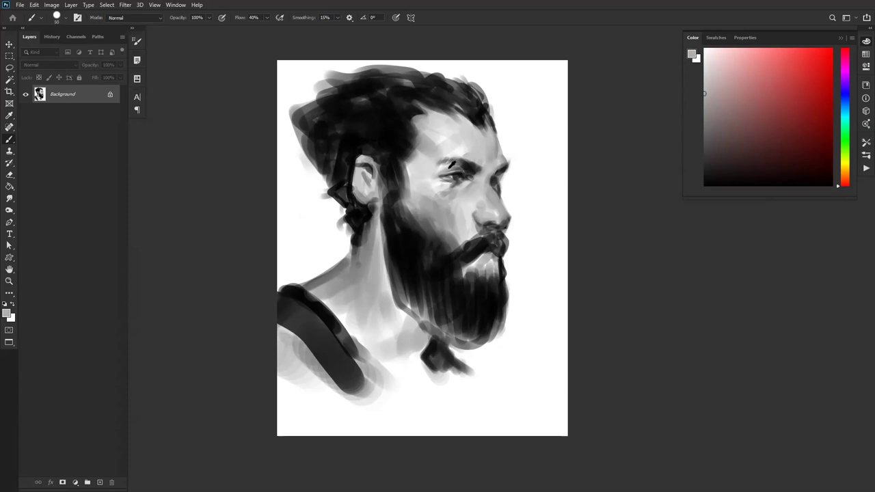
- Smooth the forehead and temple with sampled light greys and a larger, soft brush
left_click(420, 127, "alt")
key("bracketright")
key("bracketright")
key("bracketright")
key("bracketright")
key("bracketright")
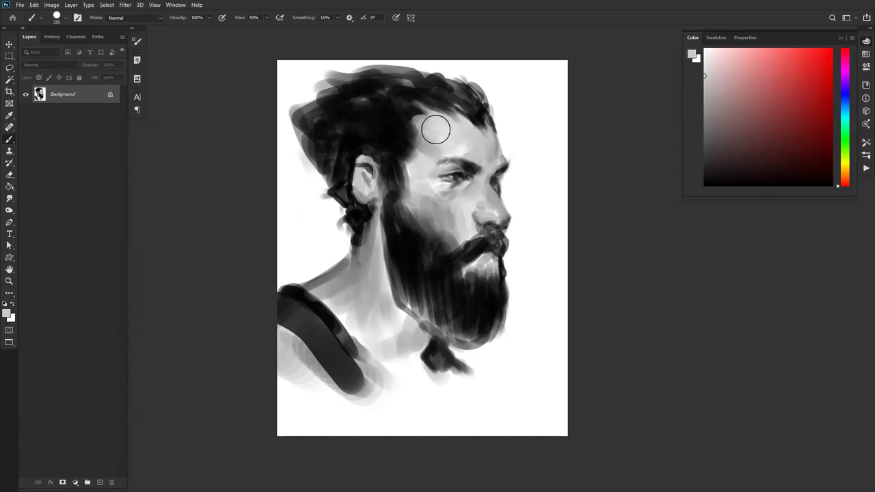
left_click(442, 122, "alt")
left_click_drag(428, 131, 444, 131)
key("bracketleft")
key("bracketleft")
key("bracketleft")
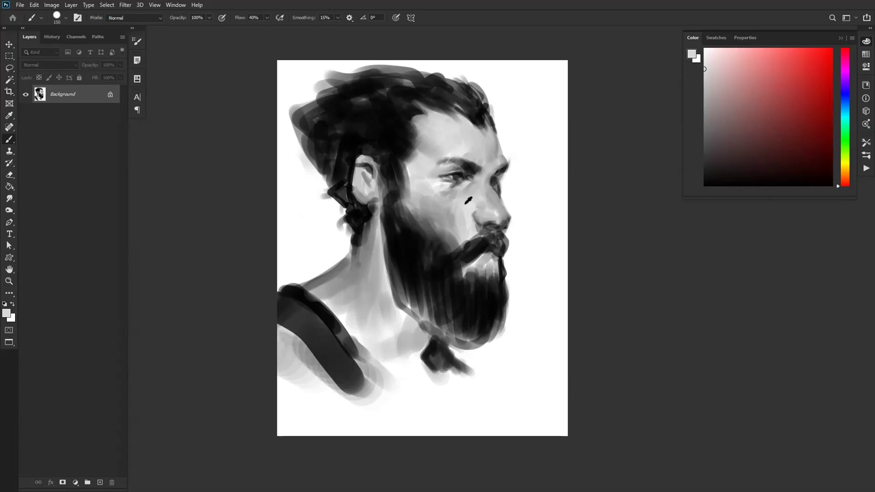
- Soften the cheek and the skin below the near eye with sampled light greys, and mirror the canvas
key("d")
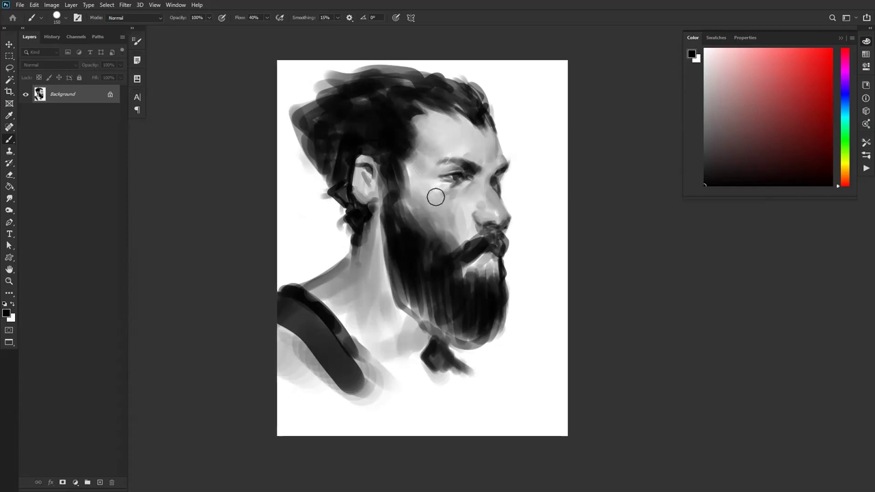
left_click(433, 188, "alt")
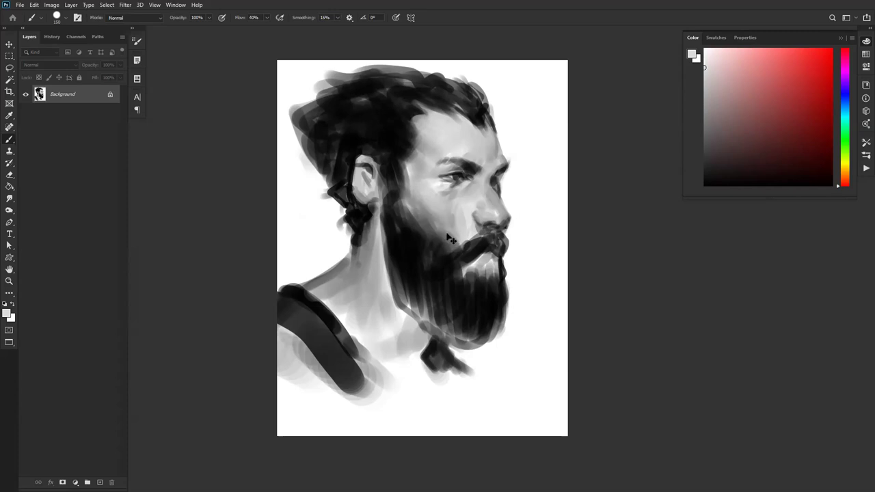
left_click(443, 198, "alt")
key("d")
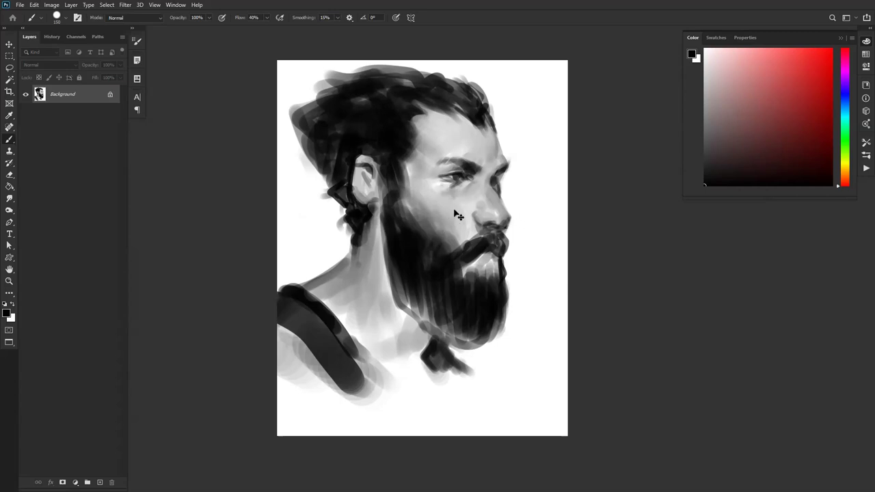
key("ctrl+shift+h")
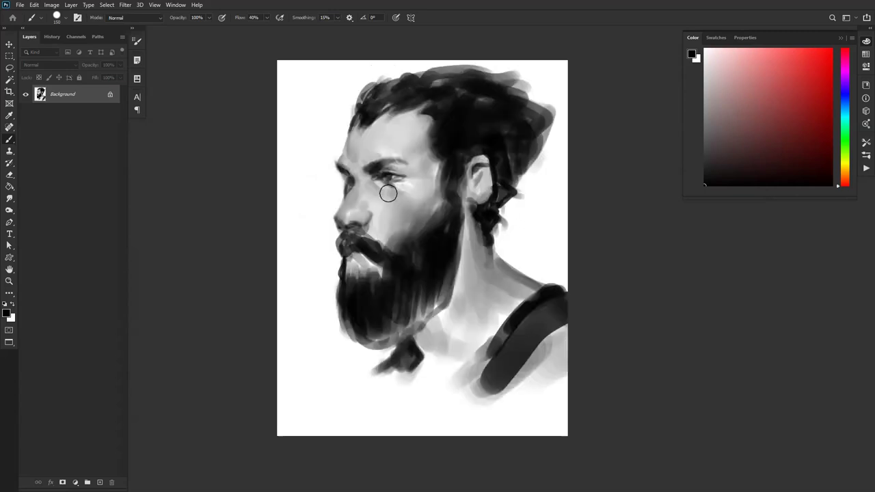
- Darken the beard just below the lower lip with a smaller black brush, checking the mirrored view beforehand
key("ctrl+shift+h")
key("ctrl+shift+h")
key("bracketleft")
key("bracketleft")
key("bracketleft")
key("bracketleft")
key("bracketleft")
mouse_move(344, 260)
left_mouse_down()
mouse_move(346, 279)
mouse_move(376, 272)
left_mouse_up()
- Fill the lower part of the beard with broad black strokes into a more solid mass
key("bracketright")
key("bracketright")
key("bracketright")
key("bracketright")
key("bracketright")
key("bracketright")
key("bracketright")
key("bracketright")
key("bracketright")
key("bracketright")
mouse_move(353, 326)
left_mouse_down()
mouse_move(350, 303)
mouse_move(358, 335)
left_mouse_up()
mouse_move(390, 301)
left_mouse_down()
mouse_move(420, 270)
mouse_move(426, 300)
mouse_move(387, 332)
mouse_move(417, 301)
mouse_move(367, 333)
mouse_move(375, 324)
mouse_move(395, 318)
mouse_move(389, 341)
left_mouse_up()
- Darken the hair at the rear crown with a 300 px black brush and mirror the canvas
key("bracketright")
mouse_move(460, 78)
left_mouse_down()
mouse_move(425, 89)
mouse_move(480, 106)
mouse_move(508, 89)
mouse_move(440, 100)
mouse_move(520, 110)
mouse_move(506, 93)
mouse_move(479, 101)
mouse_move(539, 78)
left_mouse_up()
key("ctrl+shift+h")
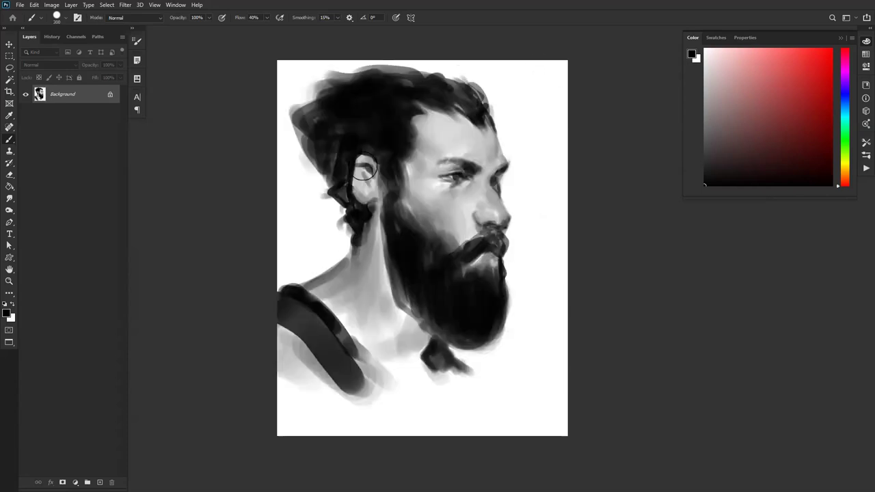
- Define the rear edge of the hair from the crown to the nape with smaller black strokes
key("bracketleft")
key("bracketleft")
key("bracketleft")
key("bracketleft")
key("bracketleft")
key("bracketleft")
key("bracketleft")
mouse_move(317, 110)
left_mouse_down()
mouse_move(302, 107)
mouse_move(305, 89)
left_mouse_up()
key("x")
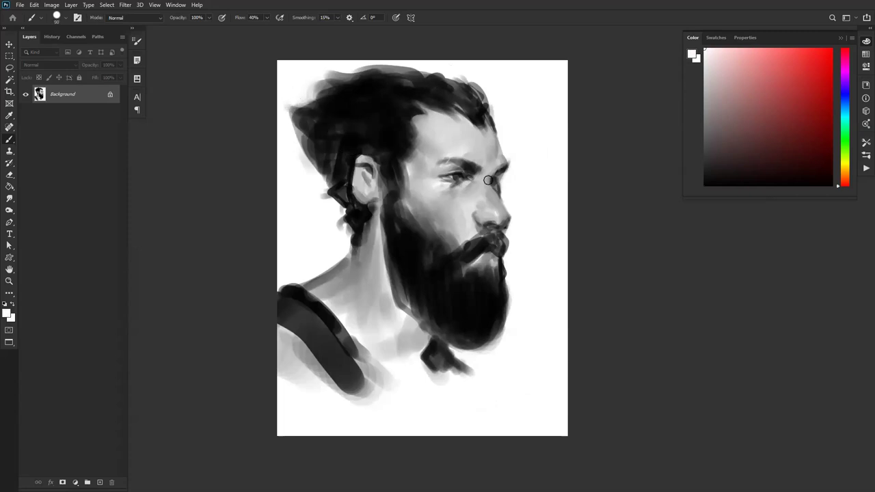
key("x")
mouse_move(300, 129)
left_mouse_down()
mouse_move(319, 158)
mouse_move(323, 145)
mouse_move(327, 165)
mouse_move(303, 147)
mouse_move(336, 165)
mouse_move(333, 197)
mouse_move(340, 192)
mouse_move(345, 230)
left_mouse_up()
- Clean up the area behind the nape with white, undoing stray strokes, and mirror the canvas
key("bracketright")
key("bracketright")
key("bracketleft")
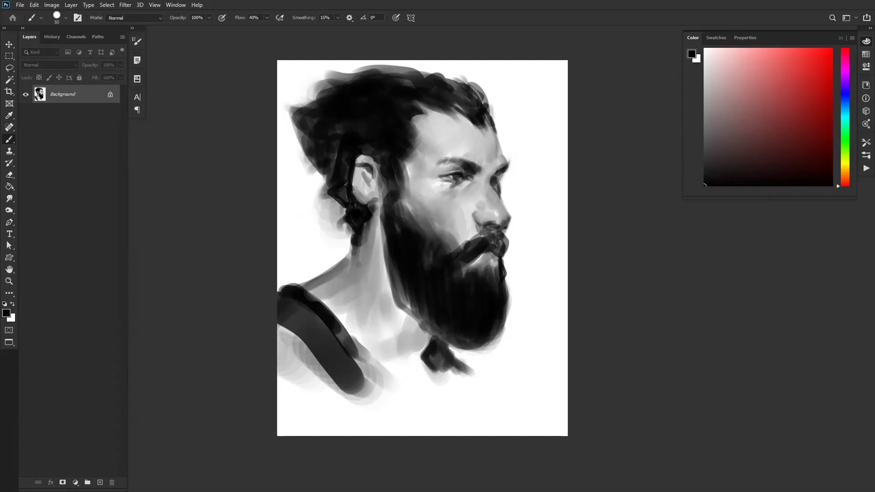
key("ctrl+z")
left_click(322, 222, "alt")
key("bracketright")
mouse_move(322, 207)
left_mouse_down()
mouse_move(318, 228)
mouse_move(328, 238)
mouse_move(332, 215)
mouse_move(309, 190)
mouse_move(311, 205)
mouse_move(326, 220)
mouse_move(288, 149)
mouse_move(337, 199)
mouse_move(290, 136)
mouse_move(365, 206)
mouse_move(350, 228)
left_mouse_up()
key("ctrl+z")
key("ctrl+shift+h")
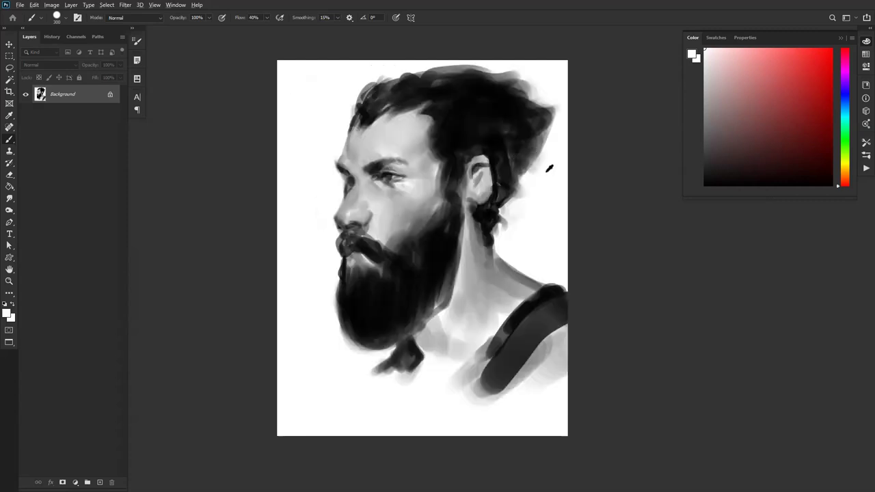
- Clean the background behind the back of the head with a very large white brush
key("bracketright")
key("bracketright")
key("bracketright")
key("bracketright")
key("bracketright")
key("bracketright")
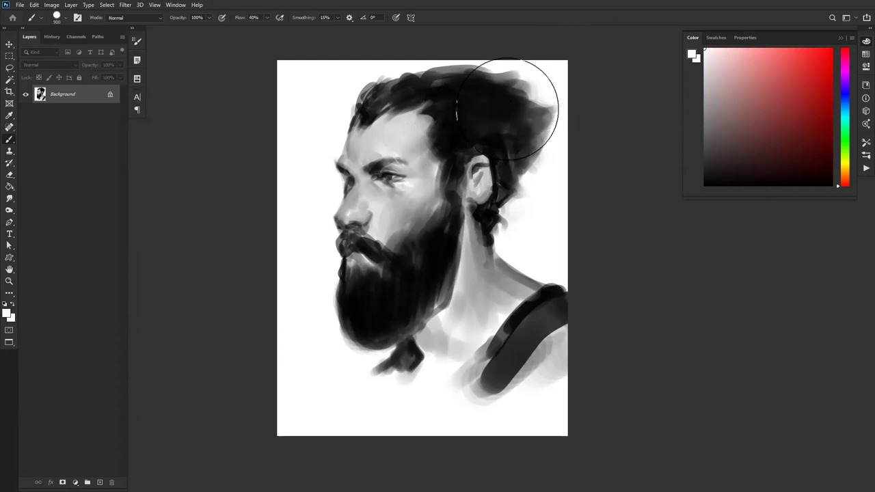
key("bracketleft")
key("bracketleft")
key("bracketleft")
key("bracketleft")
key("bracketleft")
- Switch to black with a much smaller brush and mirror the canvas
key("x")
key("bracketleft")
key("bracketleft")
key("bracketleft")
key("bracketleft")
key("bracketleft")
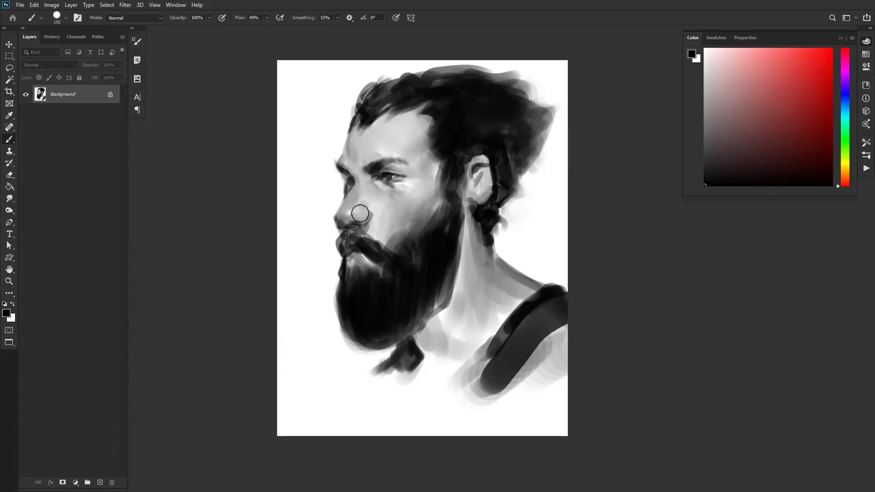
key("bracketleft")
key("bracketleft")
key("bracketleft")
key("bracketleft")
key("bracketleft")
key("bracketleft")
key("bracketleft")
key("ctrl+shift+h")
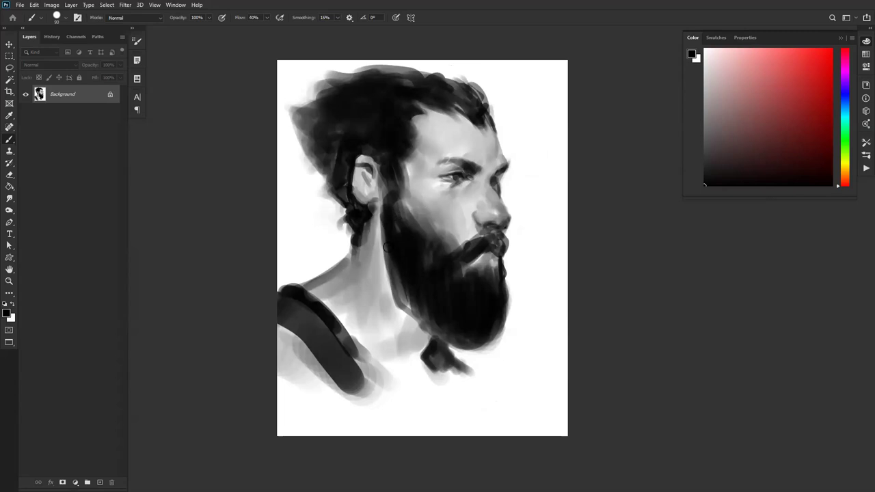
- Darken the sideburn in front of the ear with a 125 px black brush
key("bracketright")
key("bracketright")
key("bracketright")
key("bracketright")
key("bracketright")
key("bracketright")
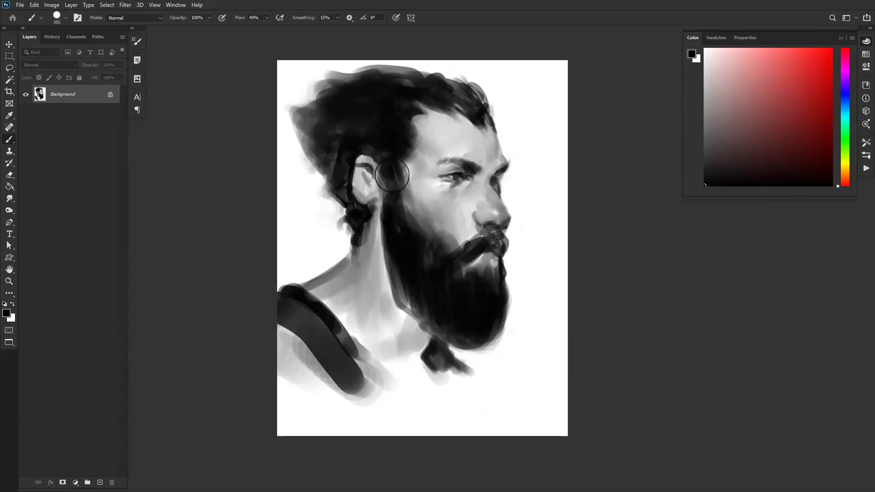
key("bracketleft")
key("bracketleft")
key("bracketleft")
key("bracketleft")
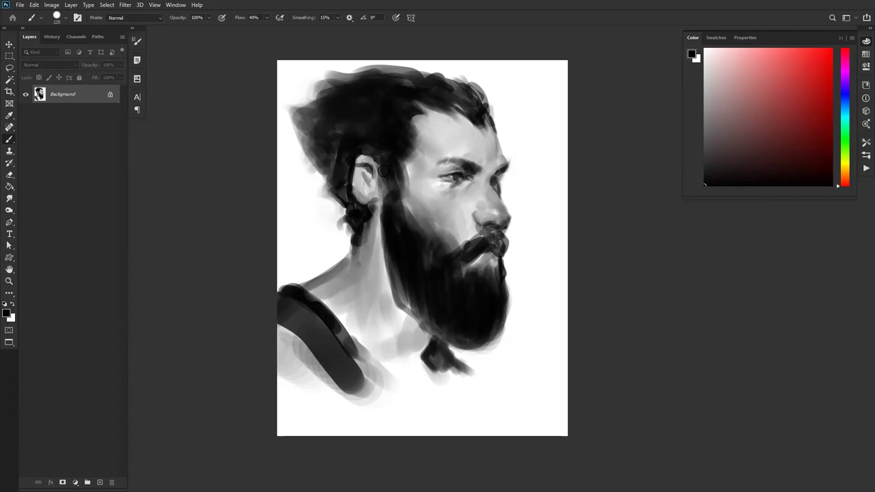
left_click_drag(384, 176, 384, 223)
left_click_drag(384, 193, 379, 206)
- Break up the front edge of the sideburn with small black hair strokes and mirror the canvas
key("bracketleft")
key("bracketleft")
key("bracketleft")
key("bracketright")
key("bracketright")
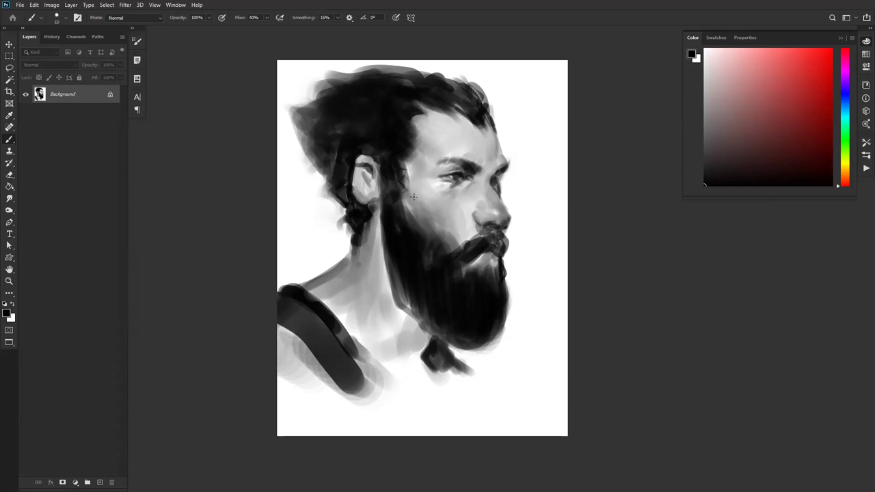
mouse_move(400, 180)
left_mouse_down()
mouse_move(404, 207)
mouse_move(445, 248)
mouse_move(452, 186)
mouse_move(436, 186)
mouse_move(468, 164)
mouse_move(459, 169)
left_mouse_up()
key("]")
key("]")
key("]")
key("]")
key("]")
key("]")
key("[")
key("[")
key("[")
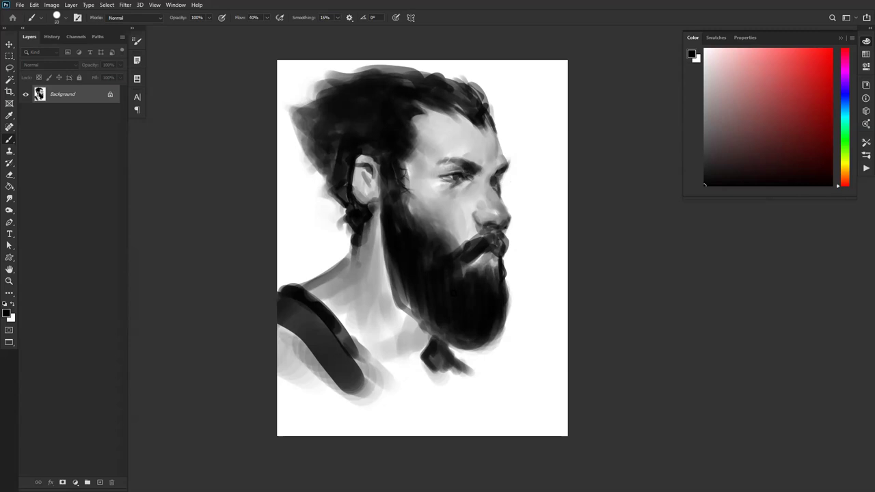
key("ctrl+shift+h")
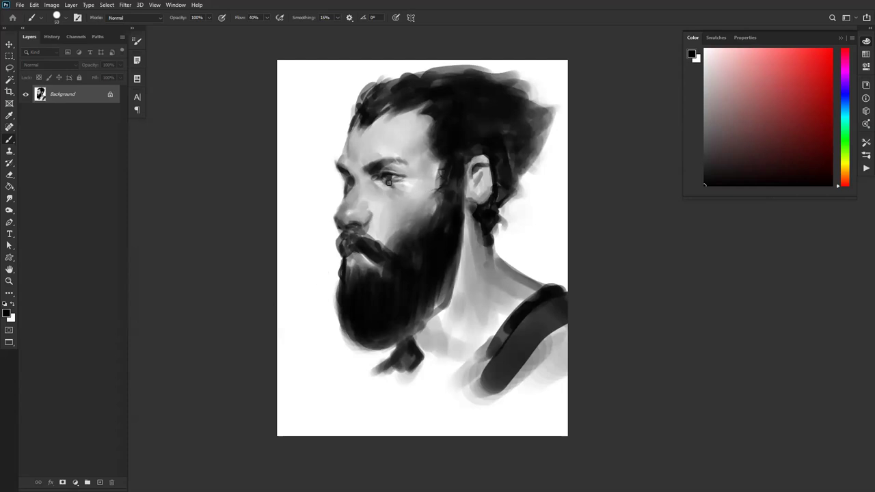
- Switch to the 25 px brush with 100% hardness from the Standard brush set
key("x")
right_click(385, 214)
left_click(475, 185)
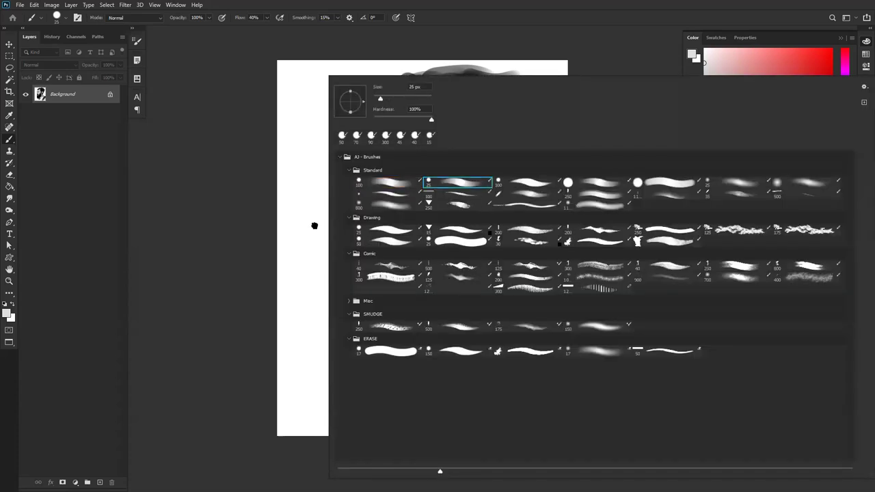
left_click(314, 226)
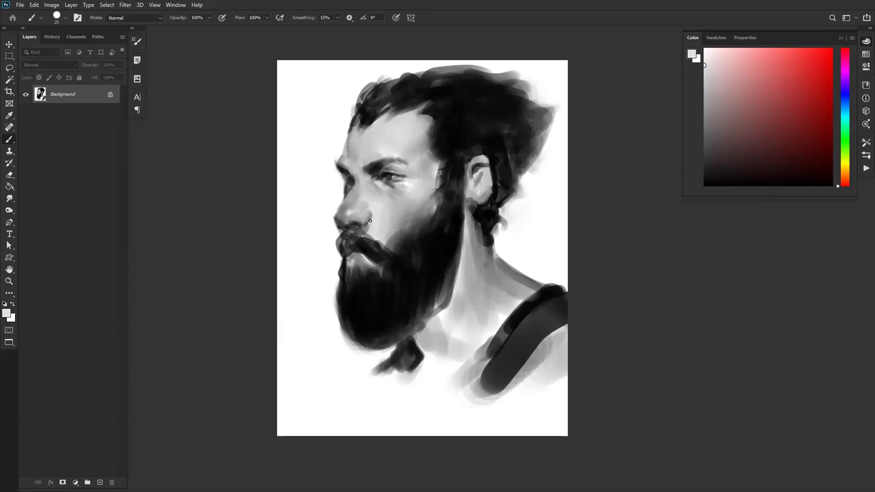
- Darken and shape the moustache with black strokes and mirror the canvas
key("x")
key("x")
key("x")
key("]")
key("]")
key("]")
key("]")
key("]")
mouse_move(350, 239)
left_mouse_down()
mouse_move(384, 265)
mouse_move(382, 252)
mouse_move(396, 270)
mouse_move(383, 268)
mouse_move(380, 255)
mouse_move(402, 279)
left_mouse_up()
key("ctrl+f")
- Define the beard's rear edge along the neck with a 70 px black brush and mirror the canvas
key("[")
key("[")
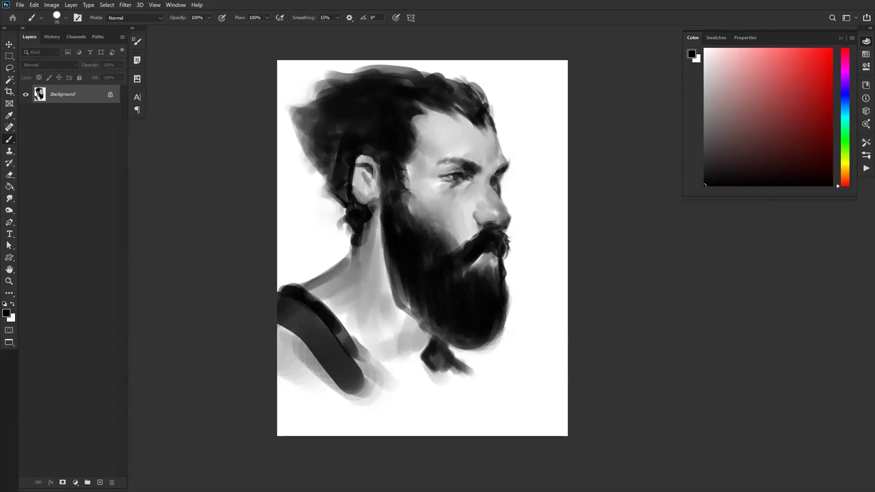
mouse_move(381, 229)
left_mouse_down()
mouse_move(395, 299)
mouse_move(393, 273)
mouse_move(390, 286)
mouse_move(411, 294)
mouse_move(431, 324)
left_mouse_up()
mouse_move(403, 295)
left_mouse_down()
mouse_move(382, 287)
mouse_move(382, 265)
left_mouse_up()
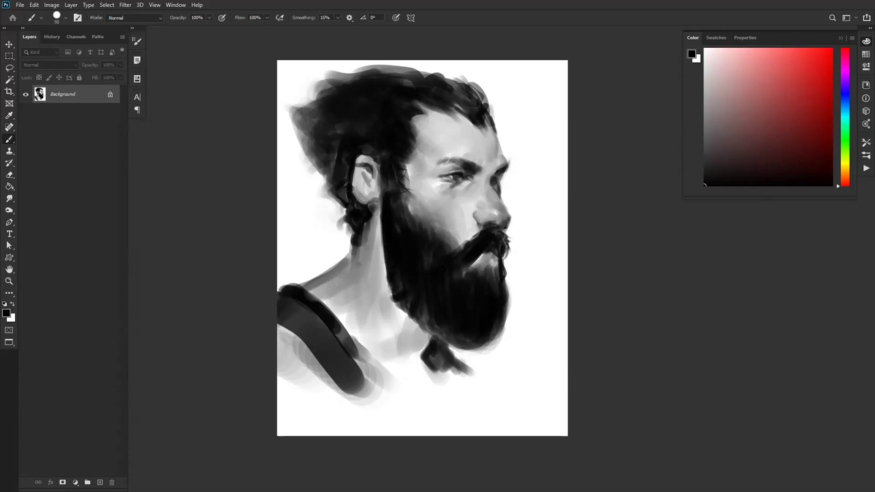
key("bracketleft")
key("bracketleft")
key("ctrl+shift+h")
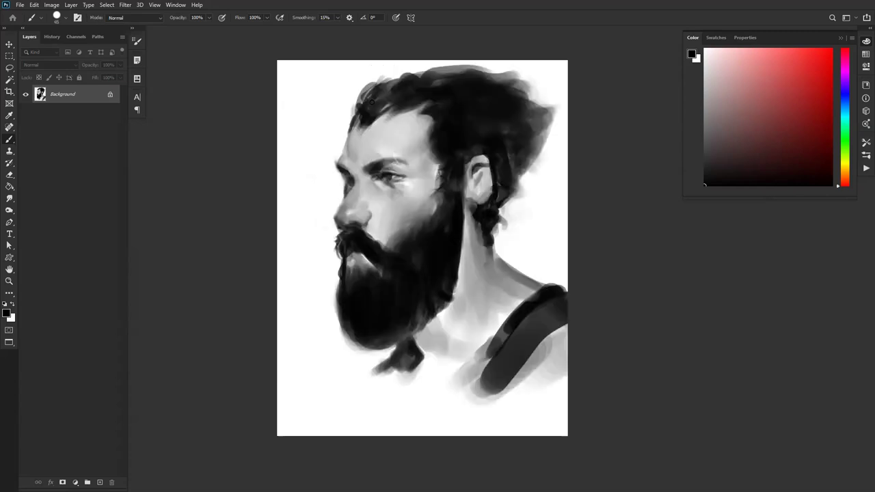
- Undo a stroke at the front hairline, add loose dark strands along the top of the hair and mirror the canvas
left_click_drag(355, 102, 376, 97)
key("ctrl+z")
key("bracketleft")
left_click_drag(410, 75, 454, 66)
key("ctrl+shift+h")
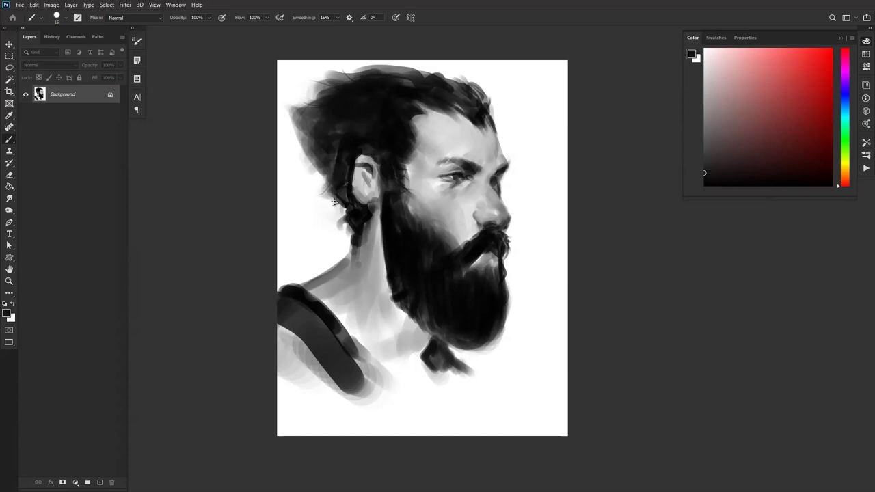
- Reshape the hair at the nape and the upper back of the neck with sampled dark and grey tones
mouse_move(372, 183)
left_mouse_down()
mouse_move(366, 191)
mouse_move(326, 178)
mouse_move(311, 161)
left_mouse_up()
key("bracketright")
key("bracketright")
key("bracketright")
key("bracketright")
key("bracketright")
key("bracketright")
mouse_move(362, 239)
left_mouse_down()
mouse_move(346, 267)
mouse_move(359, 226)
mouse_move(354, 269)
left_mouse_up()
left_click(366, 235, "alt")
key("bracketright")
left_click_drag(365, 223, 375, 216)
left_click(369, 214, "alt")
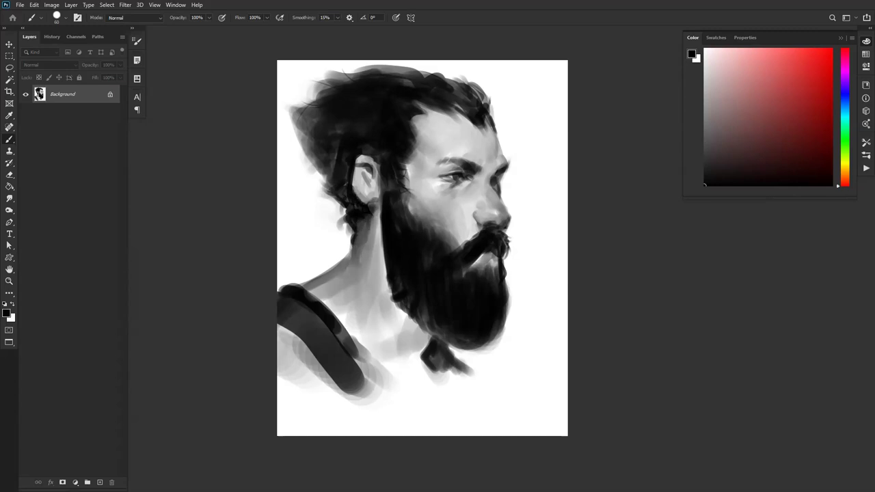
- Refine the transition between the nape hair and the neck with sampled tones, checking it in a mirrored view
left_click(376, 214, "alt")
mouse_move(366, 220)
left_mouse_down()
mouse_move(377, 213)
mouse_move(347, 235)
mouse_move(348, 253)
left_mouse_up()
key("bracketright")
left_click(358, 233, "alt")
key("ctrl+shift+h")
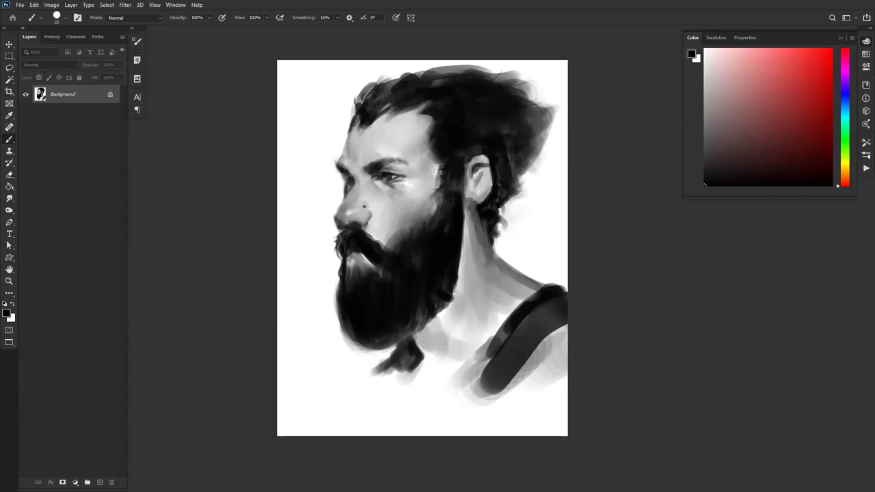
key("ctrl+shift+h")
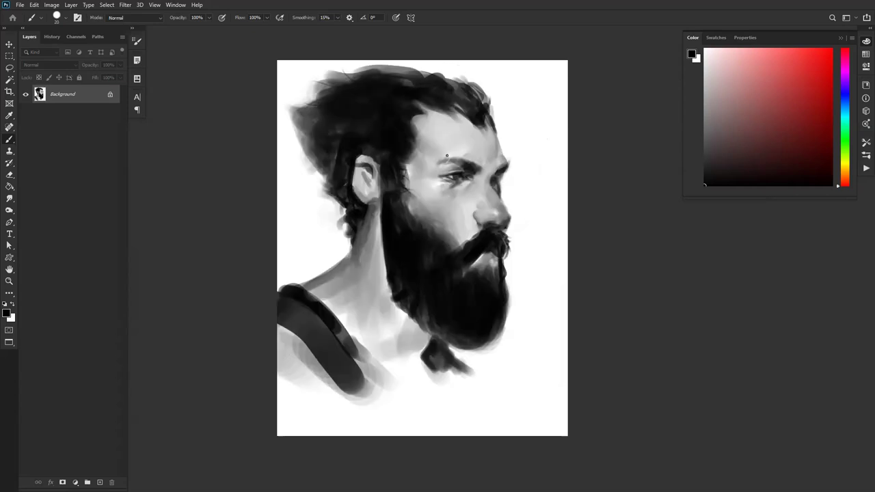
- Touch up the eyebrow and nostril area with sampled greys and mirror the canvas
left_click(468, 151, "alt")
key("d")
left_click(475, 216, "alt")
left_click(475, 216, "alt")
left_click(477, 218, "alt")
key("ctrl+shift+h")
left_click_drag(409, 220, 403, 192)
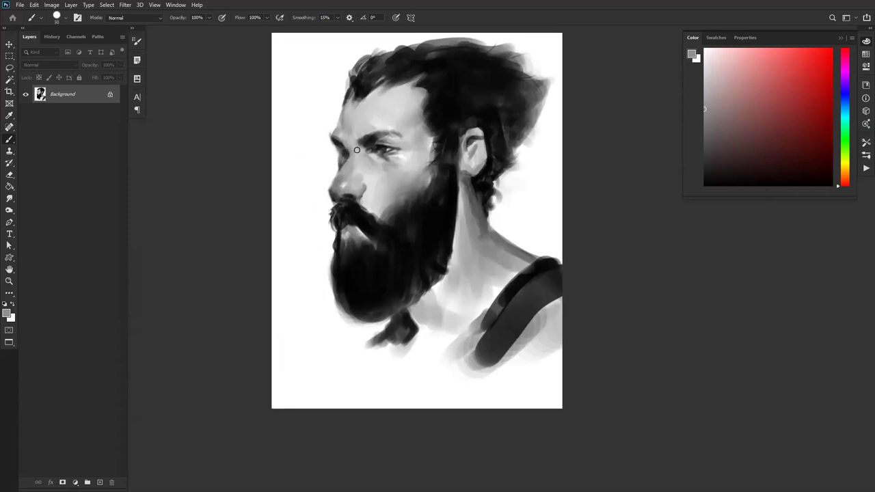
- Darken the far brow and eye socket beside the nose bridge with a 15 px black brush, and mirror the canvas
key("d")
key("bracketleft")
key("bracketleft")
key("bracketleft")
key("bracketleft")
key("bracketleft")
key("bracketleft")
key("bracketleft")
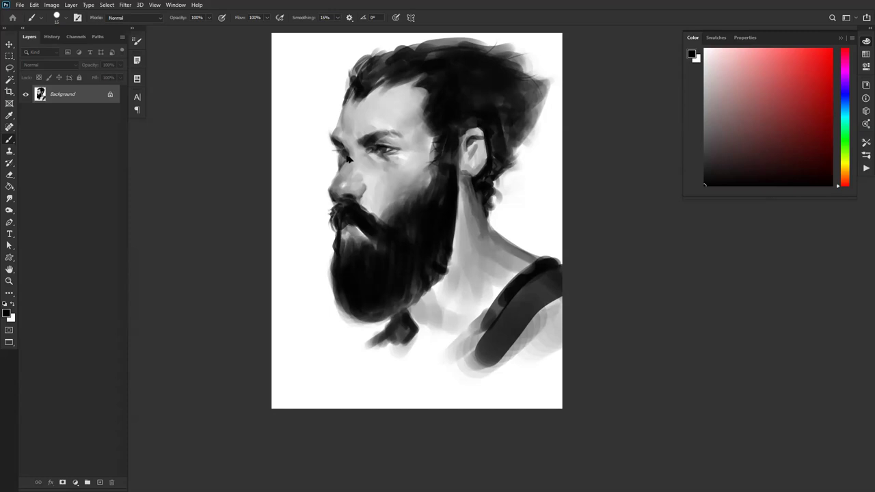
key("bracketright")
key("ctrl+shift+h")
- Shade the lower neck and block in the collar area below the beard with a sampled grey at 175 px
left_click_drag(338, 130, 359, 114)
left_click(382, 204, "alt")
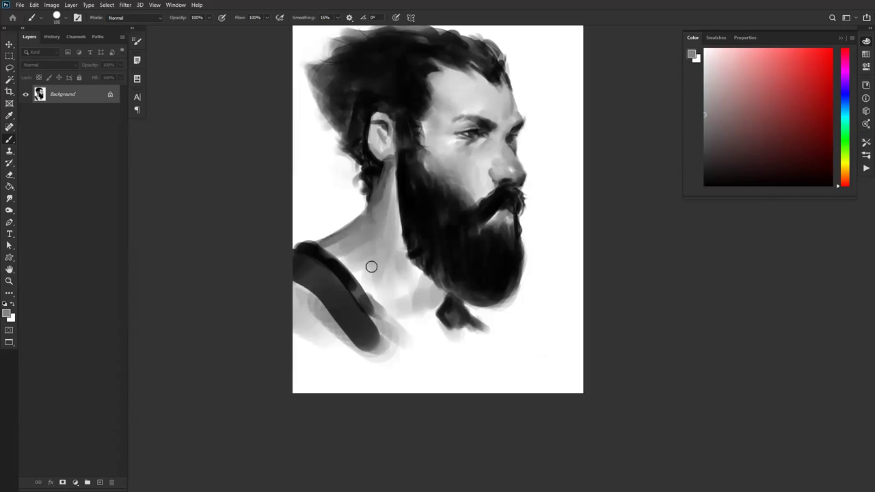
key("bracketright")
key("bracketright")
left_click_drag(359, 257, 383, 306)
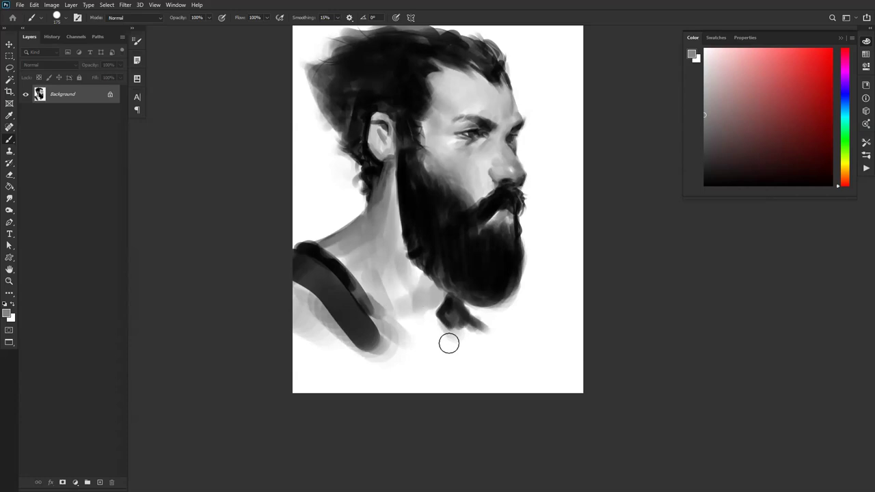
mouse_move(442, 336)
left_mouse_down()
mouse_move(398, 324)
mouse_move(434, 308)
mouse_move(457, 344)
mouse_move(455, 378)
mouse_move(444, 355)
mouse_move(443, 364)
left_mouse_up()
- Extend the hair mass at the rear and crown with a sampled black, and mirror the canvas
left_click(350, 111, "alt")
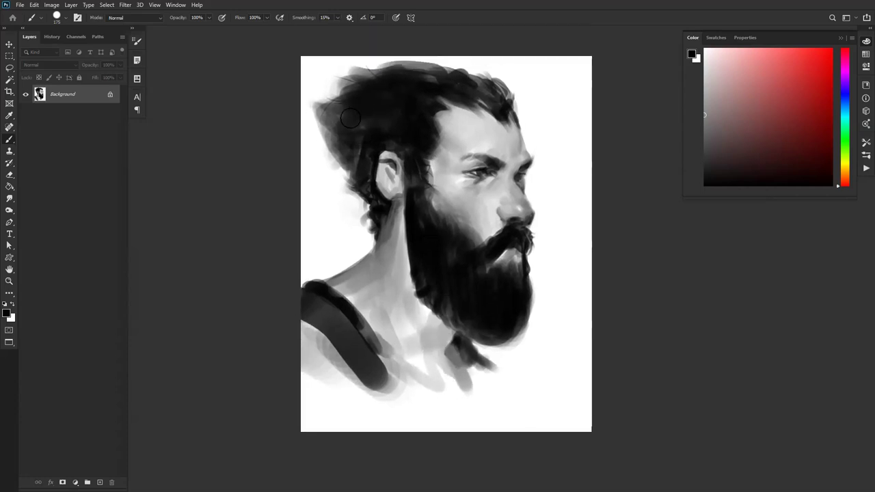
left_click_drag(328, 133, 344, 176)
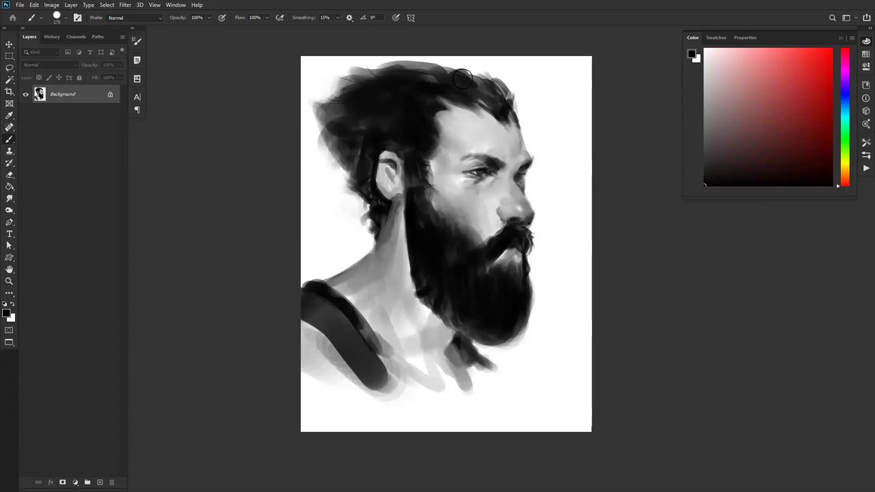
mouse_move(427, 76)
left_mouse_down()
mouse_move(448, 80)
mouse_move(404, 84)
mouse_move(450, 61)
left_mouse_up()
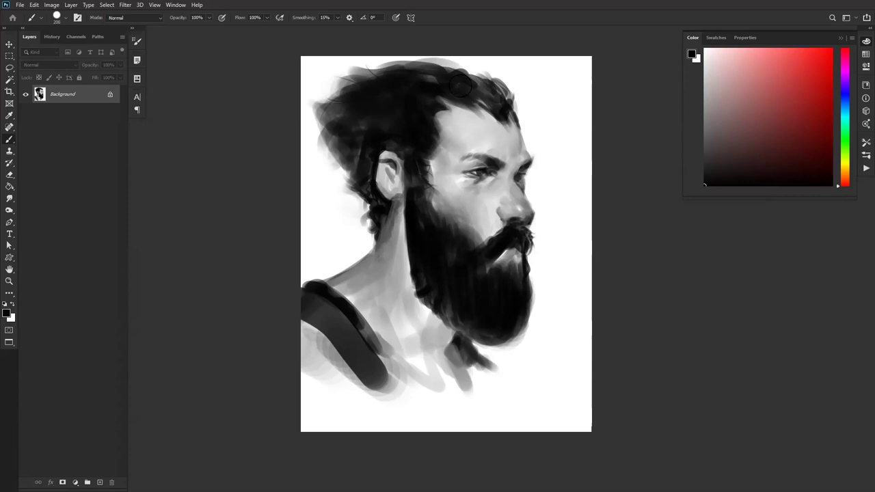
key("ctrl+f")
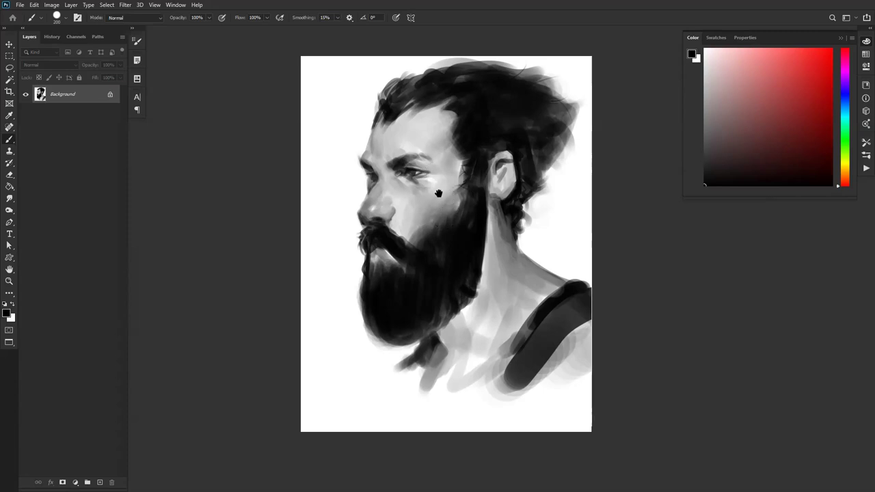
- Mirror the canvas and add small curls to the nape hair with a 40 px black brush
left_click_drag(438, 194, 452, 192)
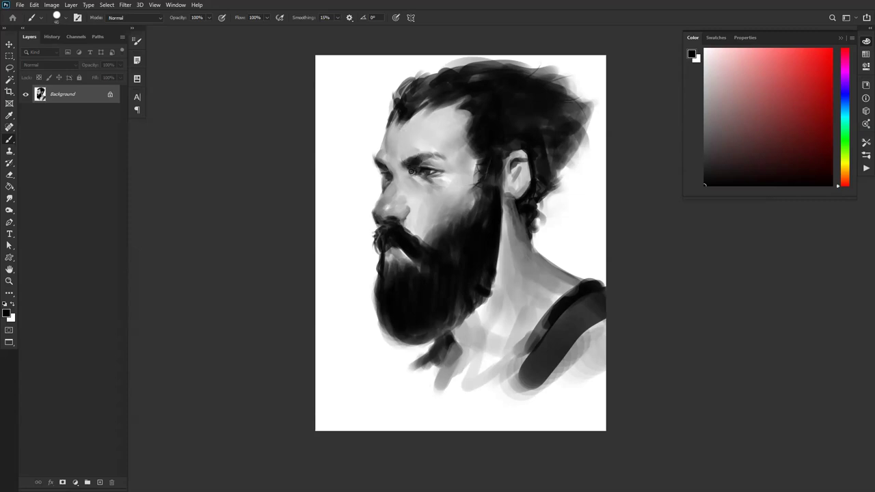
key("ctrl+shift+h")
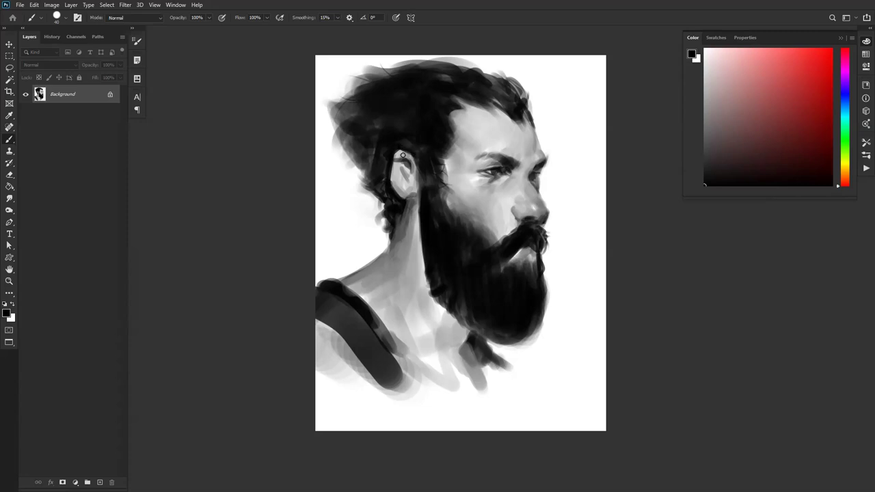
left_click_drag(427, 187, 375, 203)
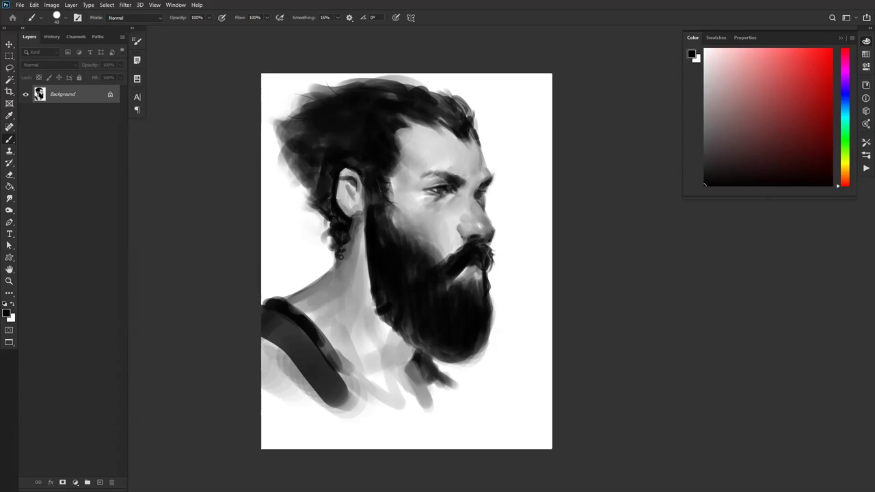
- Trim the outline of the hair behind the crown with a 400 px white brush
key("x")
key("bracketright")
key("bracketright")
key("bracketright")
key("bracketright")
key("bracketright")
key("bracketright")
key("bracketright")
key("bracketright")
key("bracketright")
key("bracketright")
key("bracketright")
key("bracketright")
key("bracketright")
key("bracketleft")
left_click_drag(293, 88, 327, 86)
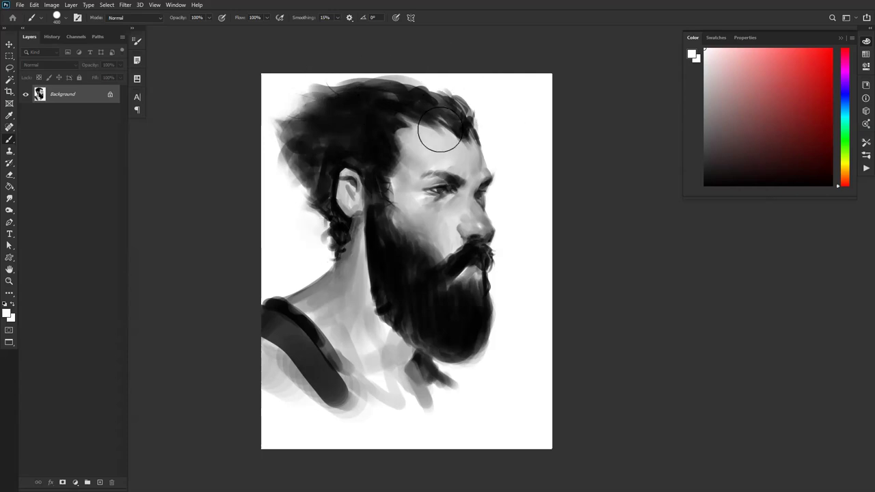
- Mirror the canvas and trim the lower edge of the shoulder strap into a clean curve with the 400 px white brush
left_click_drag(430, 155, 436, 136)
key("ctrl+shift+h")
left_click_drag(592, 334, 465, 425)
- Outline the pointed collar tip below the beard with a black brush, finishing at 90 px
key("bracketleft")
key("x")
mouse_move(388, 359)
left_mouse_down()
mouse_move(365, 377)
mouse_move(395, 363)
mouse_move(383, 392)
mouse_move(389, 376)
mouse_move(382, 391)
mouse_move(358, 363)
mouse_move(369, 391)
left_mouse_up()
key("bracketleft")
key("bracketleft")
key("bracketleft")
key("bracketleft")
key("bracketleft")
key("bracketleft")
key("bracketleft")
key("bracketleft")
key("bracketleft")
key("bracketleft")
key("bracketleft")
key("bracketleft")
key("bracketright")
mouse_move(370, 391)
left_mouse_down()
mouse_move(387, 368)
mouse_move(376, 404)
left_mouse_up()
key("bracketright")
key("bracketright")
key("bracketright")
key("bracketright")
mouse_move(380, 373)
left_mouse_down()
mouse_move(374, 406)
mouse_move(367, 372)
left_mouse_up()
left_click_drag(495, 345, 464, 402)
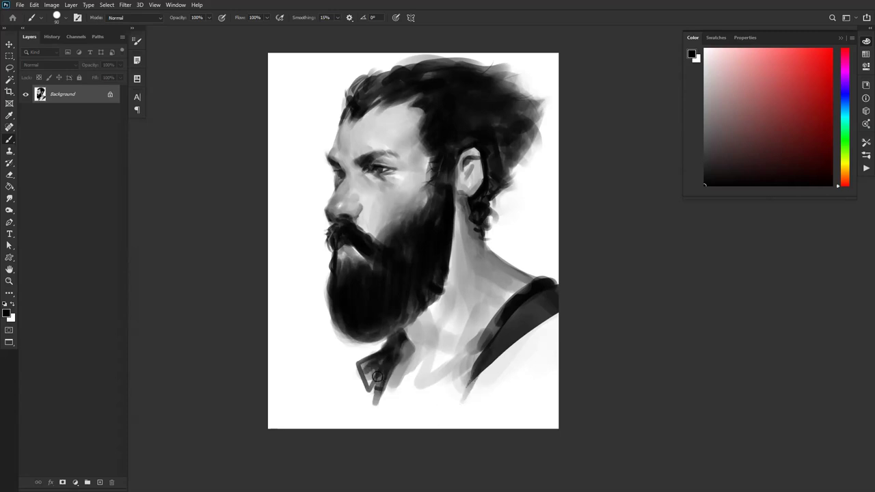
- Mirror the canvas and darken the beard's rear edge along the neck and the moustache area with the 90 px black brush
key("ctrl+shift+h")
left_click_drag(371, 204, 379, 285)
key("ctrl+z")
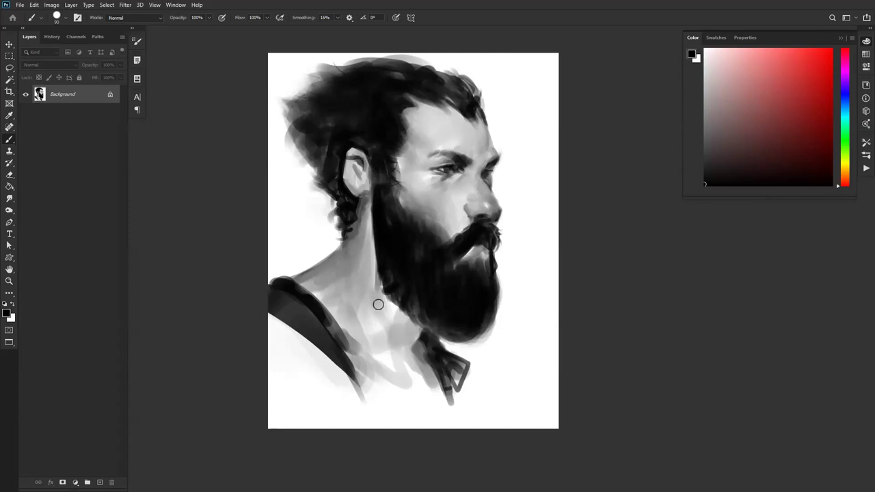
left_click_drag(375, 190, 374, 282)
left_click_drag(378, 252, 377, 292)
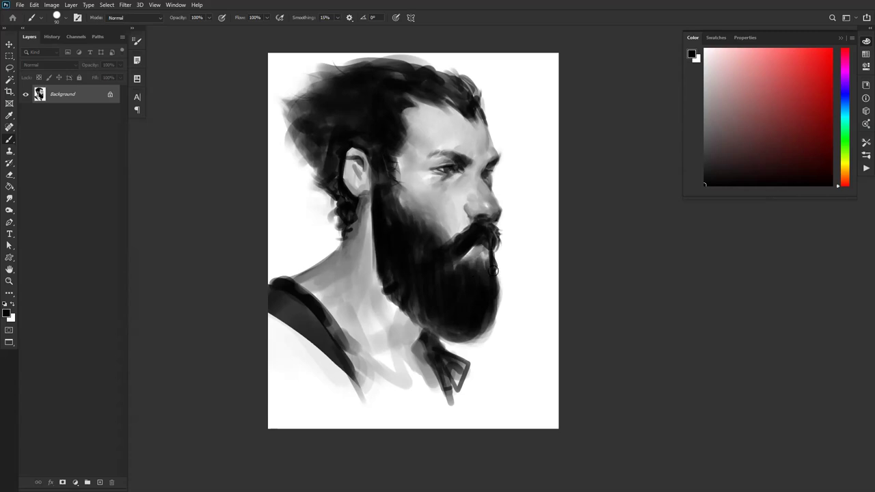
mouse_move(472, 260)
left_mouse_down()
mouse_move(451, 266)
mouse_move(462, 230)
left_mouse_up()
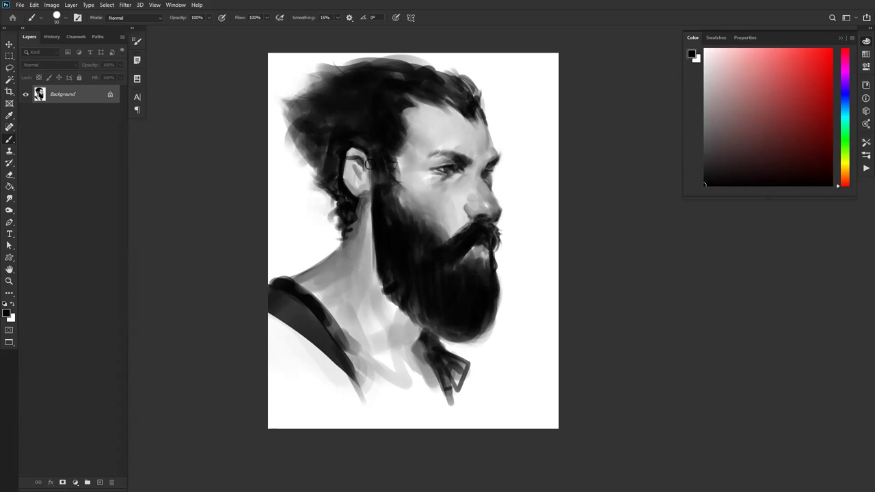
- Enlarge the black brush to 300 px for the beard's cheek edge and mirror the canvas
key("bracketright")
key("bracketright")
key("bracketright")
key("bracketright")
key("bracketright")
key("bracketright")
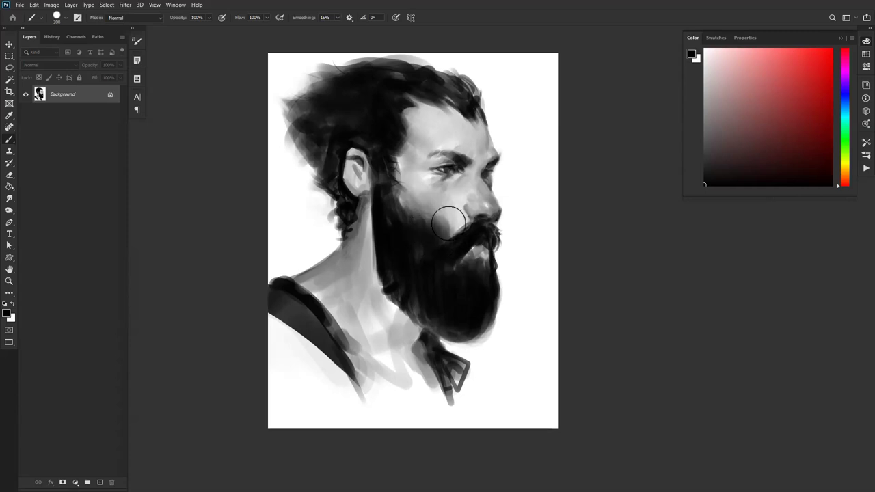
key("h")
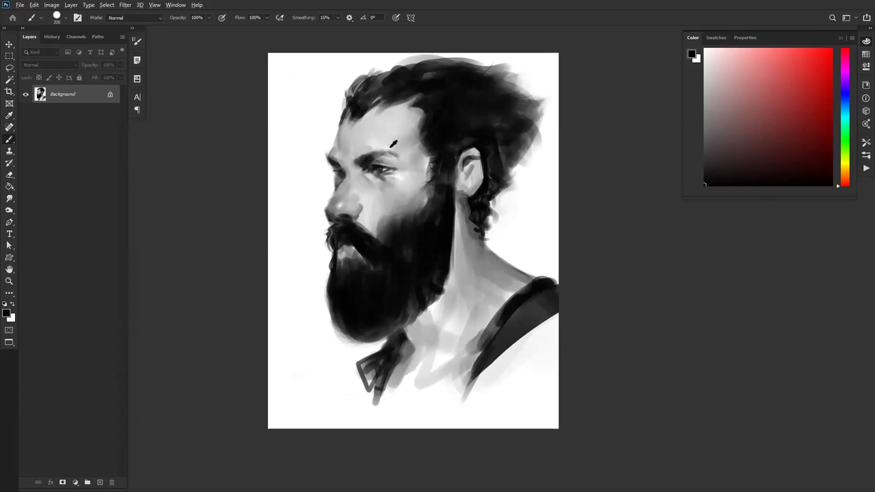
- Sample the light grey above the near eyebrow and shrink the brush to 25 px for detailing around the eye
left_click(388, 142, "alt")
key("bracketleft")
key("bracketleft")
key("bracketleft")
key("bracketleft")
key("bracketleft")
key("bracketleft")
key("bracketleft")
key("bracketleft")
key("bracketleft")
key("bracketleft")
key("bracketleft")
key("bracketleft")
key("bracketleft")
key("bracketleft")
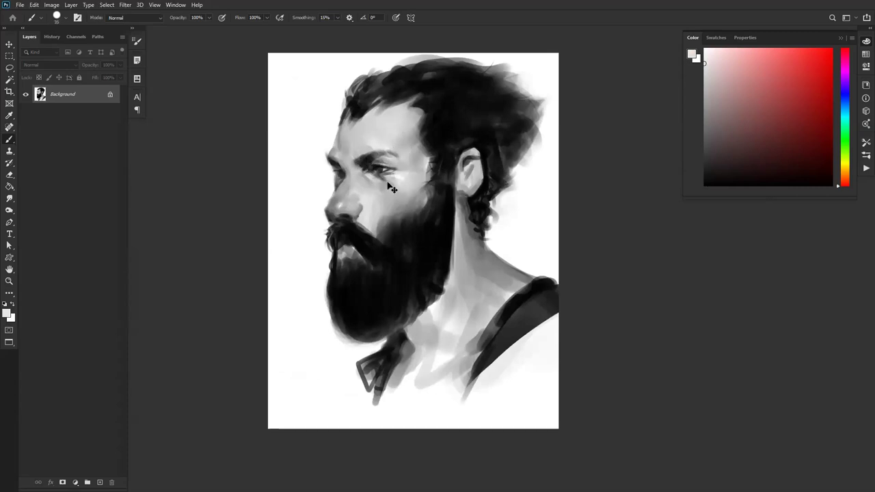
left_click(390, 184, "ctrl")
- Add fine black and white accents to the near eye, reducing the brush to 15 px, and mirror the canvas
key("d")
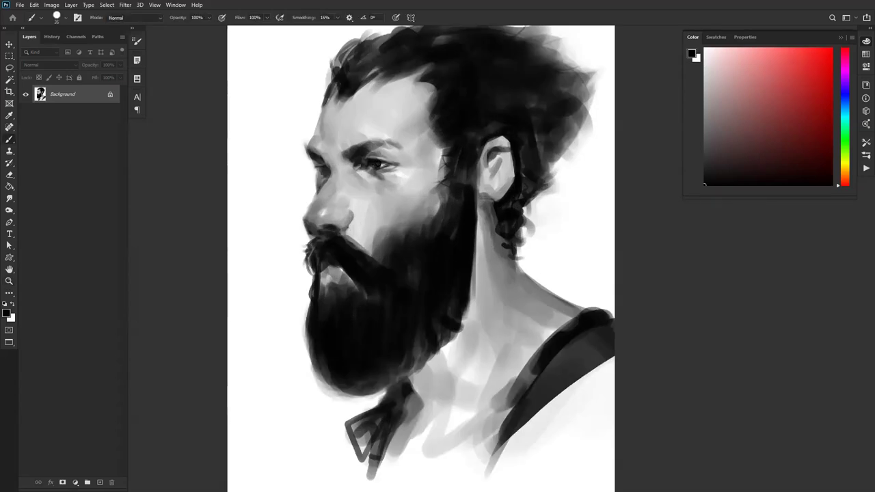
key("x")
key("bracketleft")
key("bracketleft")
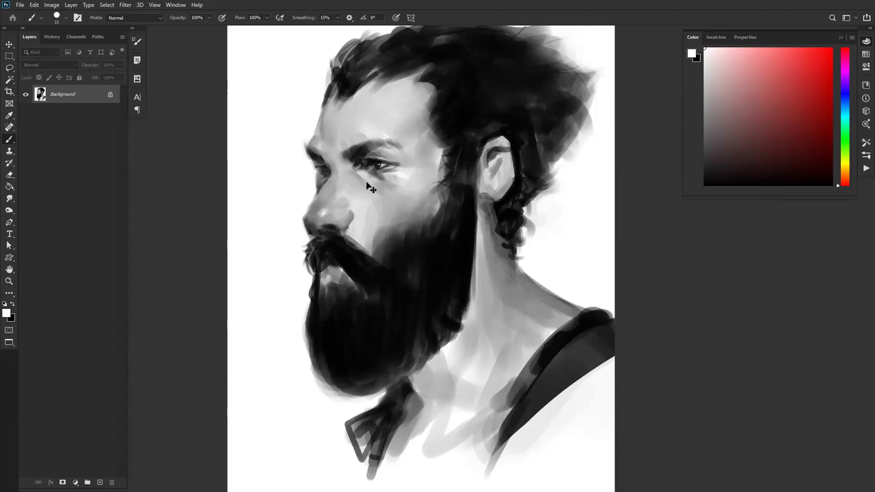
key("ctrl+shift+h")
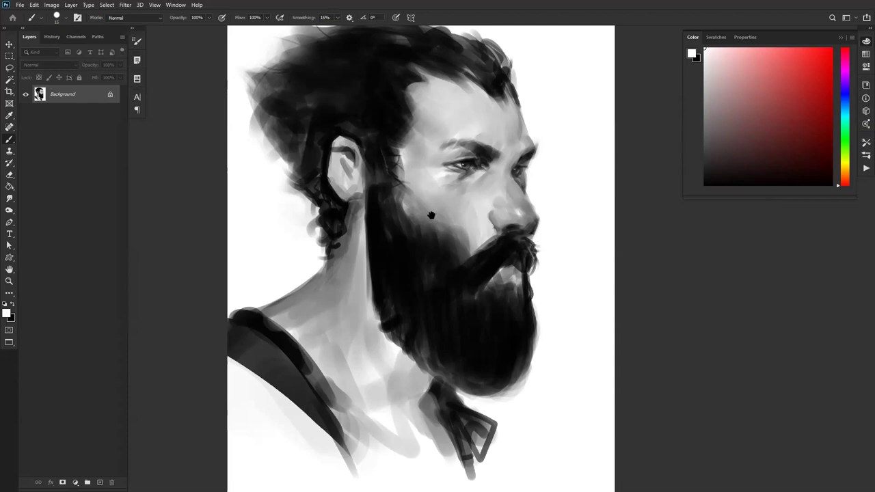
- Blend the tones around the near eye, brow and nose bridge with greys sampled from the face, and mirror the canvas
left_click_drag(426, 211, 397, 211)
left_click(408, 163, "alt")
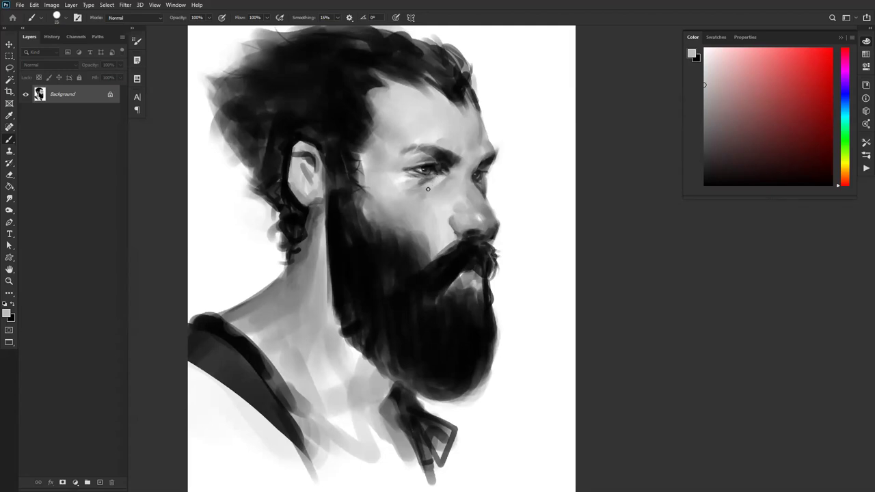
left_click(432, 181, "alt")
left_click(434, 135, "alt")
left_click(459, 158, "alt")
key("ctrl+shift+h")
- Sharpen the eyebrows and eyes with a 20 px black brush and mirror the canvas
left_click_drag(311, 162, 325, 149)
key("d")
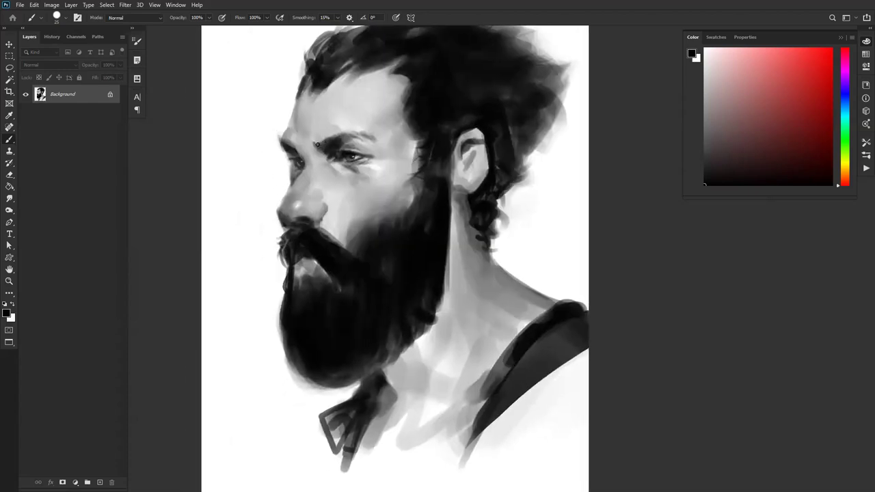
key("bracketleft")
key("bracketright")
key("ctrl+shift+h")
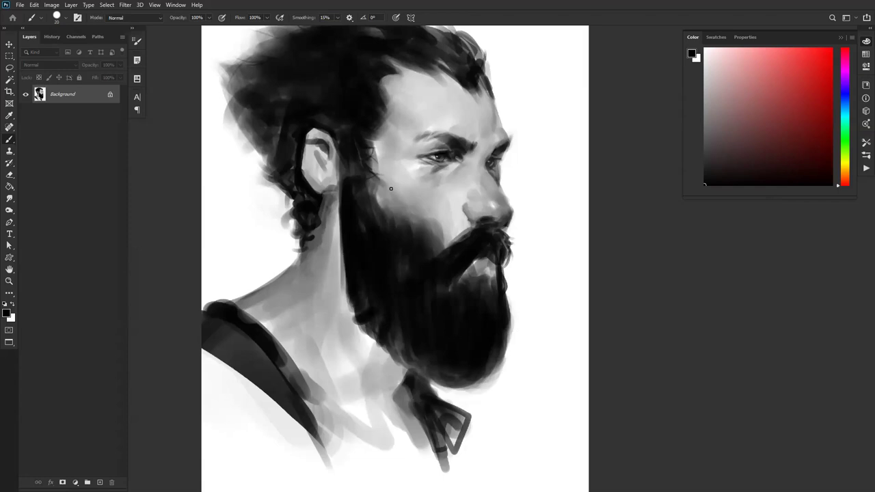
- Touch up the dark outline above the ear and the beard's edges with the 20 px black brush
left_click_drag(317, 130, 338, 142)
key("ctrl+z")
left_click_drag(422, 208, 411, 172)
mouse_move(333, 252)
left_mouse_down()
mouse_move(386, 293)
mouse_move(371, 309)
mouse_move(356, 294)
mouse_move(360, 277)
mouse_move(447, 322)
left_mouse_up()
- Darken and unify the beard mass with a 500 px brush in black and a dark tone sampled from the beard
key("bracketright")
key("bracketright")
key("bracketright")
key("bracketright")
key("bracketright")
key("bracketright")
key("bracketright")
key("bracketright")
key("bracketright")
key("bracketright")
key("bracketright")
key("bracketright")
key("bracketright")
key("bracketright")
key("bracketright")
key("bracketright")
key("bracketright")
key("bracketright")
key("bracketright")
left_click_drag(383, 206, 396, 245)
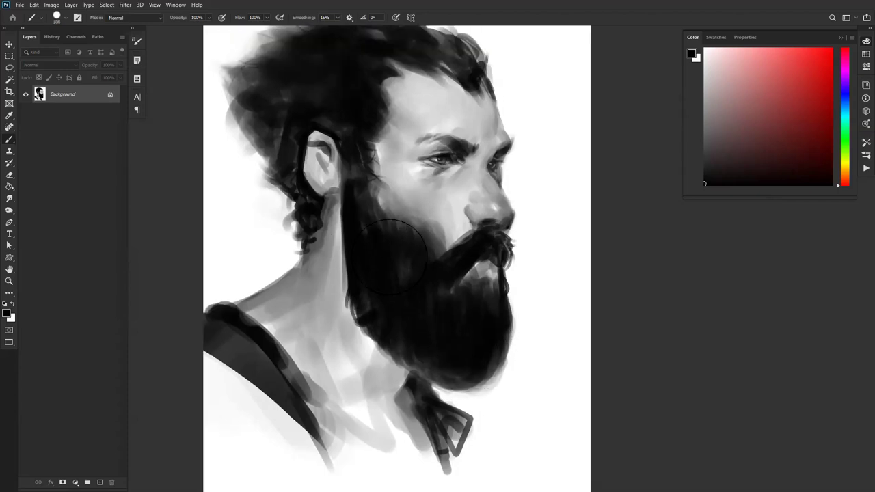
mouse_move(388, 211)
left_mouse_down()
mouse_move(404, 300)
mouse_move(383, 236)
mouse_move(363, 385)
mouse_move(324, 417)
left_mouse_up()
left_click(404, 301, "alt")
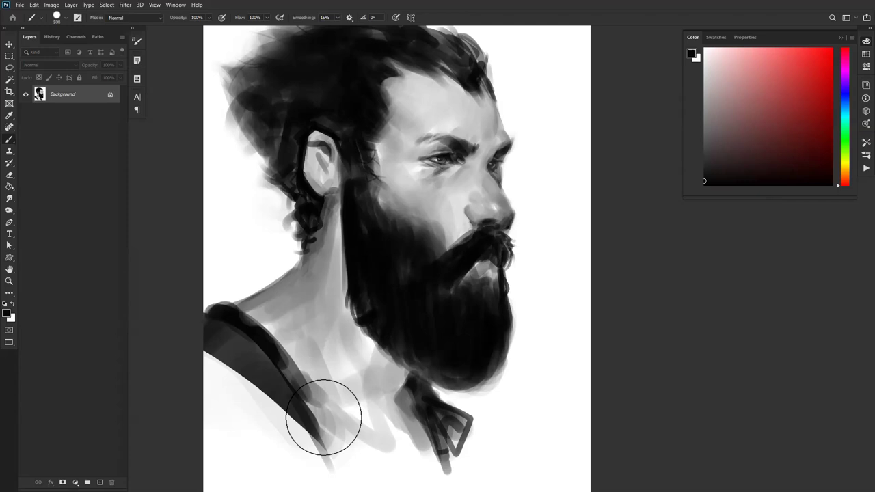
left_click_drag(384, 260, 371, 231)
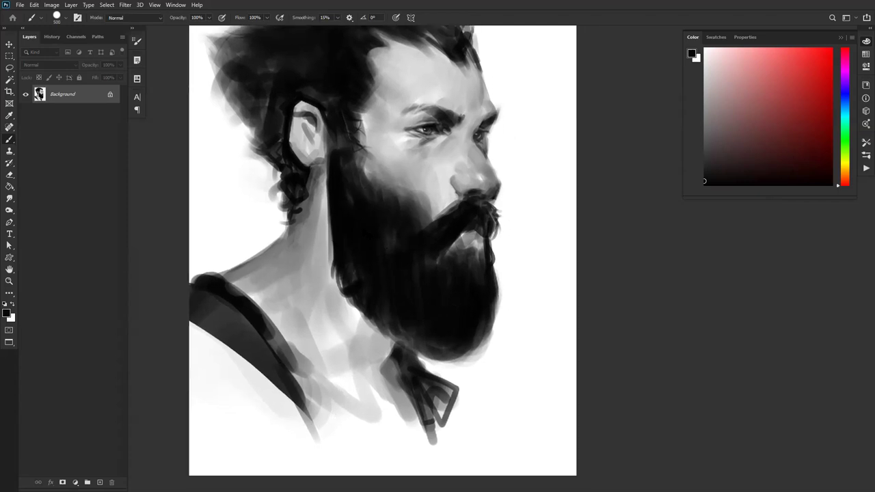
- Mirror the canvas and soften the beard's edge on the cheek with a sampled light grey at 130 px
key("ctrl+shift+h")
left_click(370, 231, "alt")
left_click(370, 231, "alt")
key("ctrl+plus")
key("ctrl+plus")
key("b")
left_click(333, 183, "alt")
key("bracketleft")
key("bracketleft")
key("bracketleft")
key("bracketleft")
key("bracketleft")
key("bracketleft")
key("bracketleft")
key("bracketleft")
key("bracketleft")
key("bracketleft")
key("bracketleft")
key("bracketleft")
key("bracketleft")
left_click_drag(340, 183, 338, 215)
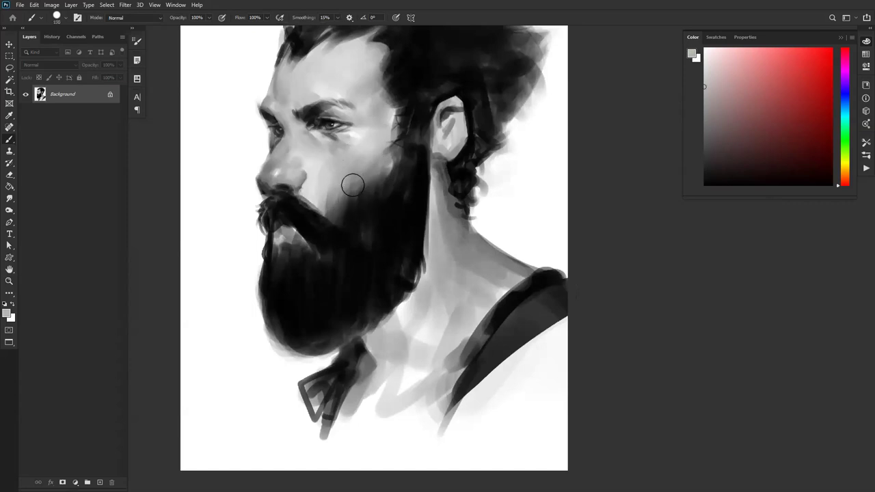
- Smooth the forehead toward the front hairline with sampled greys at 150 px
left_click_drag(364, 106, 379, 155)
key("bracketright")
key("bracketright")
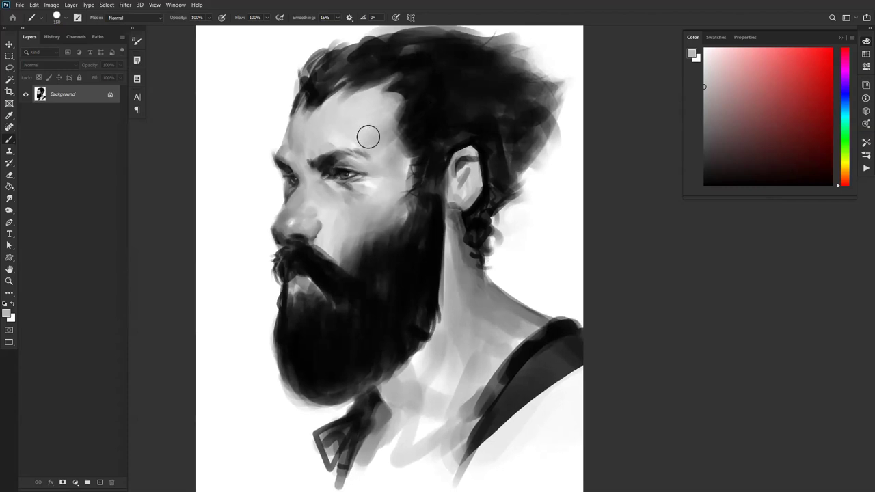
left_click_drag(348, 109, 331, 163)
left_click(319, 126, "alt")
left_click_drag(315, 121, 346, 96)
- Add fine black hairs at the outer end of the near eyebrow with a very small brush, and mirror the canvas
left_click_drag(530, 92, 504, 108)
mouse_move(334, 238)
left_mouse_down()
mouse_move(362, 189)
mouse_move(339, 163)
mouse_move(361, 156)
left_mouse_up()
key("bracketleft")
left_click(367, 146, "alt")
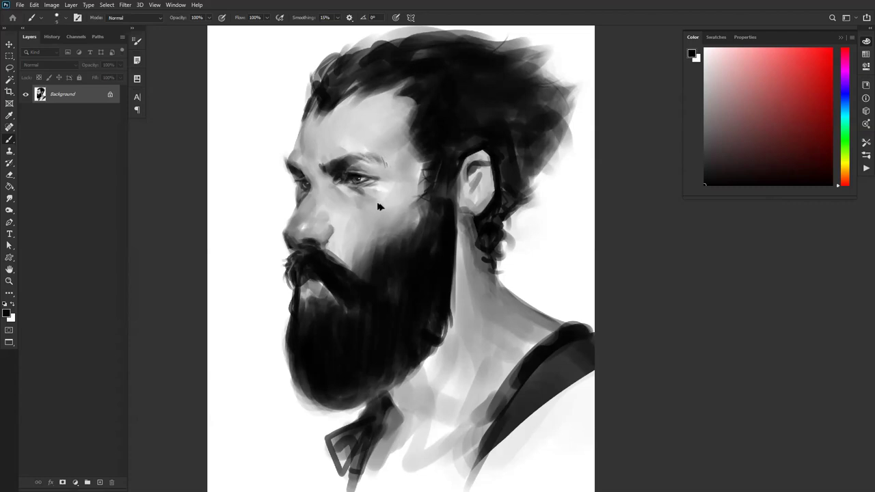
key("ctrl+shift+h")
left_click_drag(473, 199, 459, 182)
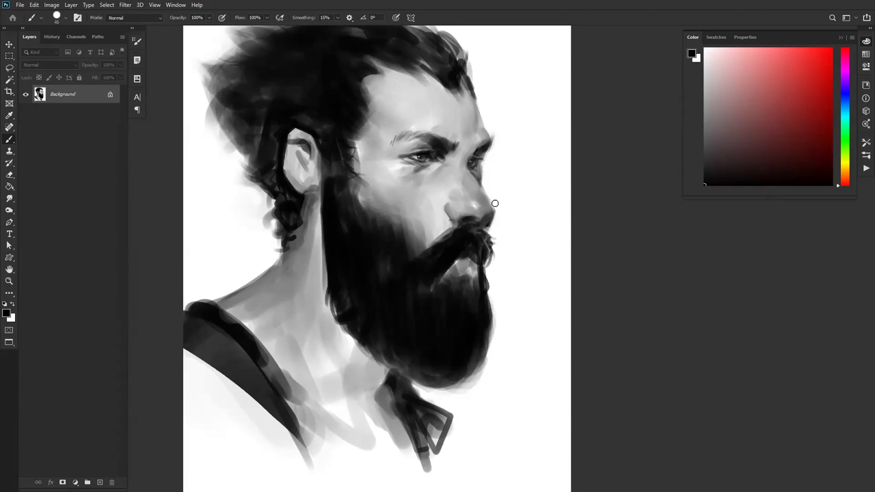
- Clean up the outline around the nose and moustache with a white brush, and mirror the canvas
key("x")
key("z")
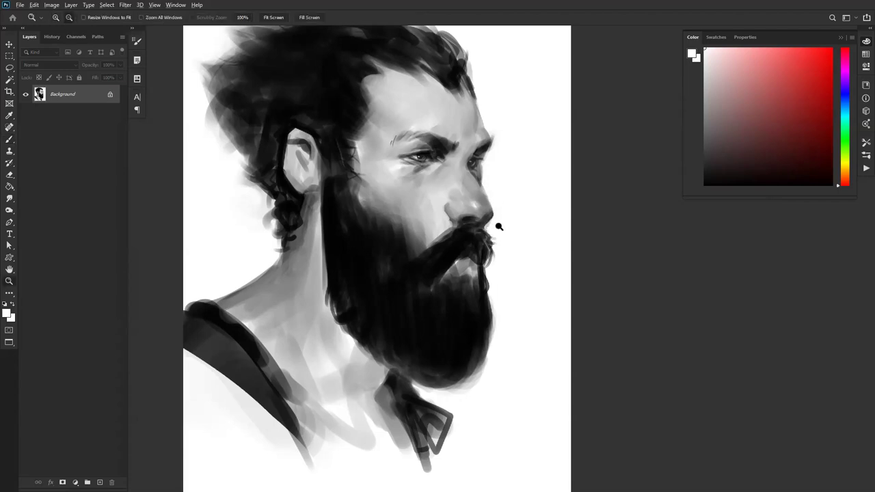
left_click(496, 221, "alt")
left_click(497, 224, "alt")
key("ctrl+shift+h")
left_click(452, 261)
left_click(452, 260)
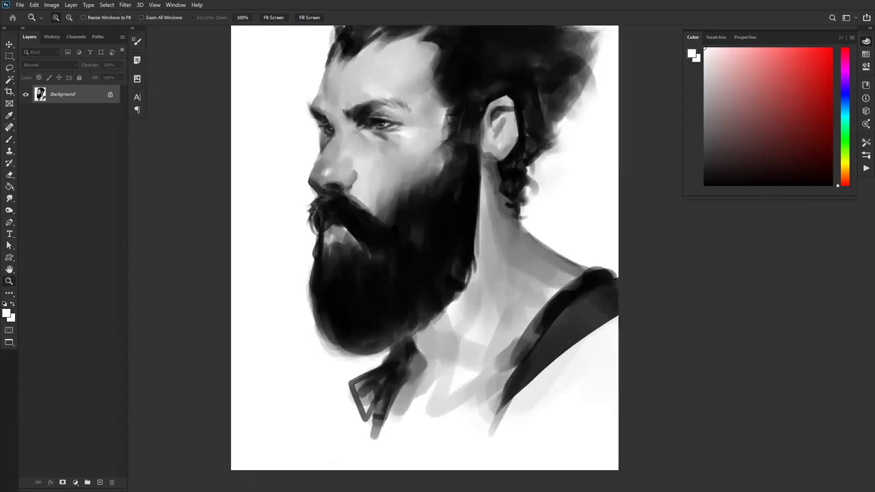
left_click_drag(381, 156, 352, 196)
- Refine the forehead edge above the far eyebrow with a light grey sampled from the brow
key("b")
key("d")
left_click(292, 145, "alt")
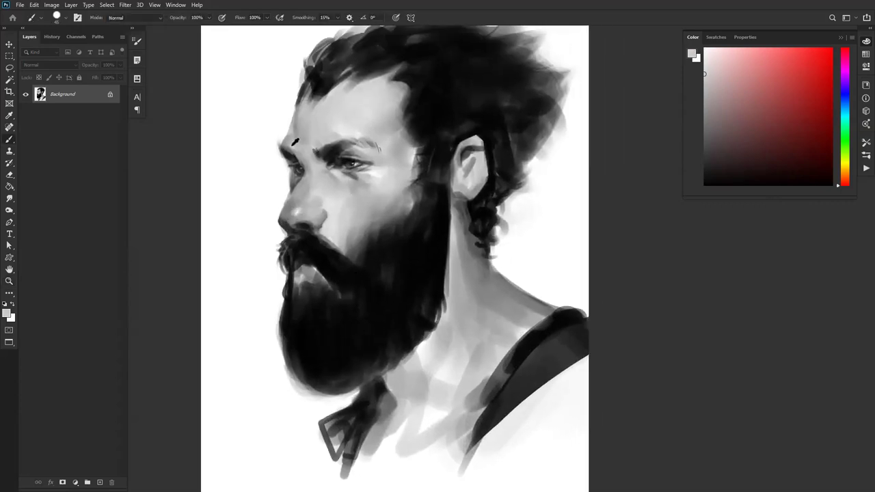
left_click_drag(289, 141, 296, 133)
- Enlarge the brush and try a grey stroke on the upper forehead below the hairline, undoing it
key("bracketright")
key("bracketright")
key("bracketright")
key("bracketright")
key("bracketright")
key("bracketright")
left_click_drag(348, 97, 357, 104)
key("ctrl+z")
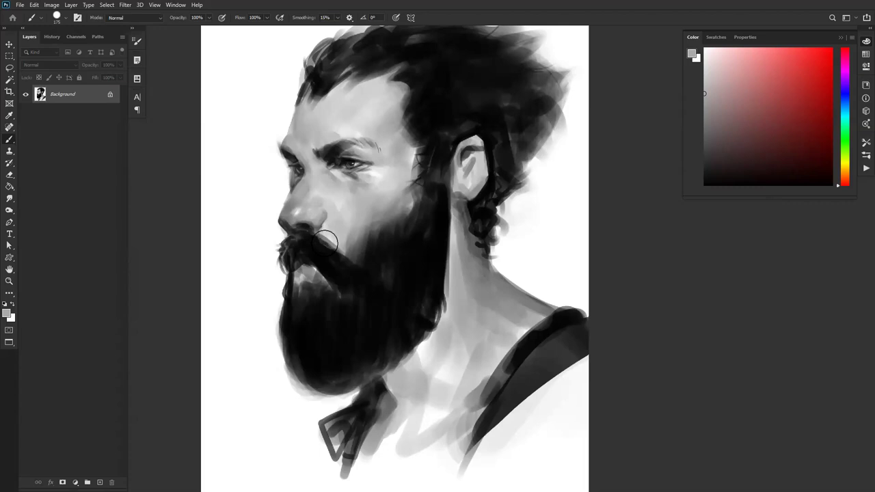
- Darken the beard beneath the moustache with a 175 px black brush and mirror the canvas
key("d")
mouse_move(309, 298)
left_mouse_down()
mouse_move(303, 273)
mouse_move(322, 300)
mouse_move(315, 286)
mouse_move(353, 279)
left_mouse_up()
key("F2")
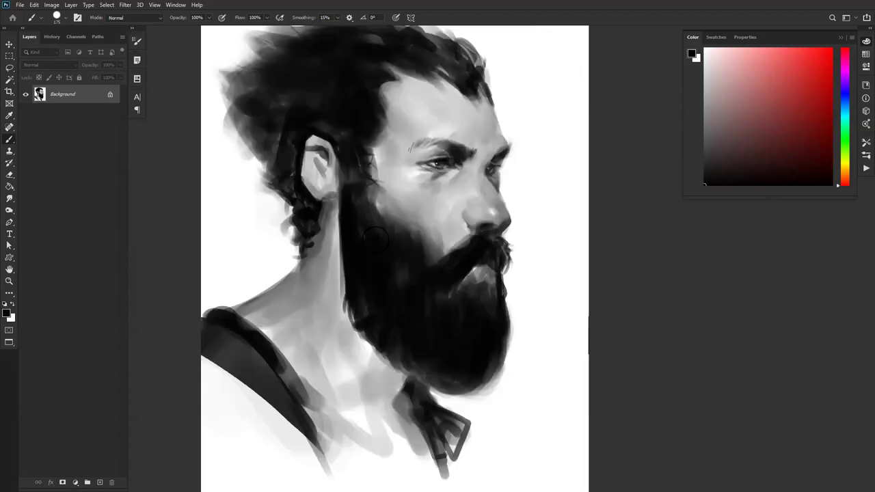
- Extend the back edge of the beard and sideburn below the ear with black strokes, and mirror the canvas
key("bracketright")
key("bracketright")
mouse_move(343, 197)
left_mouse_down()
mouse_move(338, 304)
mouse_move(339, 286)
mouse_move(341, 294)
left_mouse_up()
mouse_move(340, 238)
left_mouse_down()
mouse_move(335, 295)
mouse_move(341, 147)
mouse_move(366, 207)
mouse_move(326, 293)
mouse_move(331, 282)
left_mouse_up()
key("ctrl+z")
left_click_drag(339, 189, 330, 285)
left_click_drag(336, 243, 335, 304)
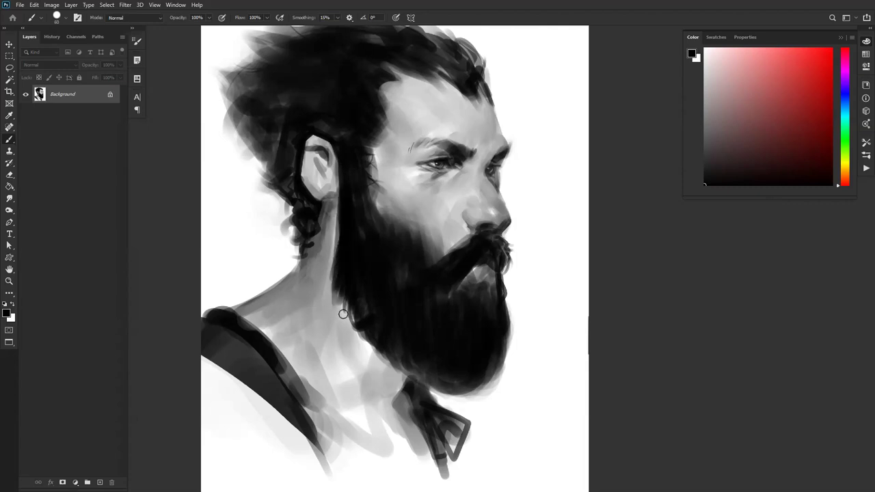
mouse_move(337, 216)
left_mouse_down()
mouse_move(333, 266)
mouse_move(306, 224)
mouse_move(327, 258)
left_mouse_up()
key("ctrl+shift+h")
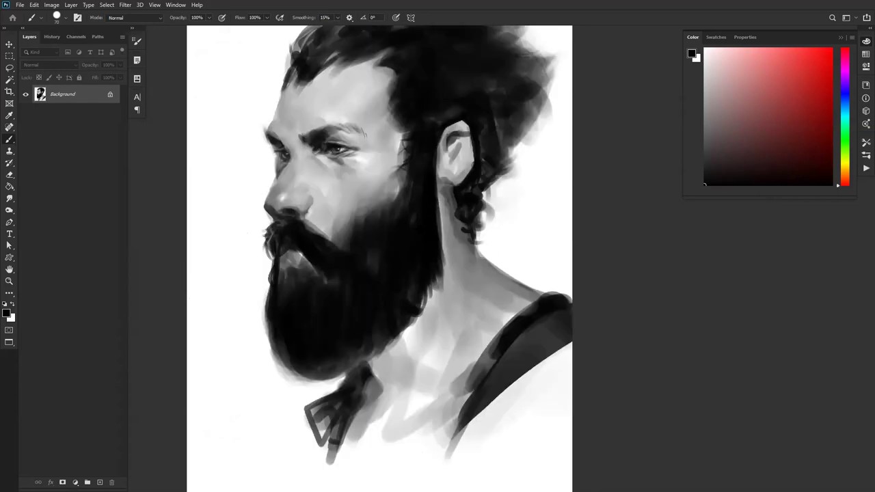
- Fill in the hair above the ear and the sideburn in front of it with black strokes, and enlarge the brush
left_click_drag(460, 76, 407, 172)
left_click_drag(441, 199, 428, 257)
left_click_drag(443, 218, 453, 251)
key("bracketright")
key("bracketright")
key("bracketright")
key("bracketright")
key("bracketright")
key("bracketright")
key("bracketright")
mouse_move(350, 123)
left_mouse_down()
mouse_move(376, 113)
mouse_move(313, 155)
mouse_move(355, 165)
mouse_move(371, 150)
left_mouse_up()
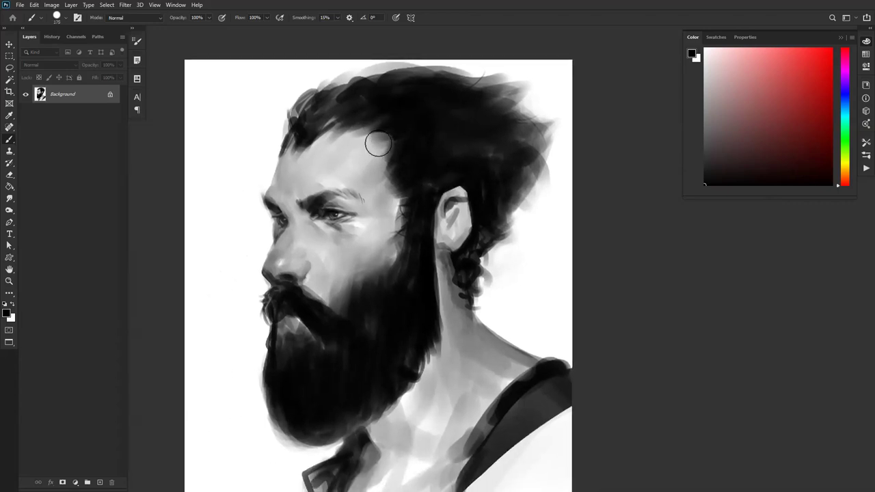
left_click_drag(380, 198, 400, 167)
- Touch up the tail of the near eyebrow with sampled dark and light greys using a very small brush, and mirror the canvas
left_click(274, 145, "alt")
key("bracketleft")
key("bracketleft")
key("bracketleft")
key("bracketleft")
key("x")
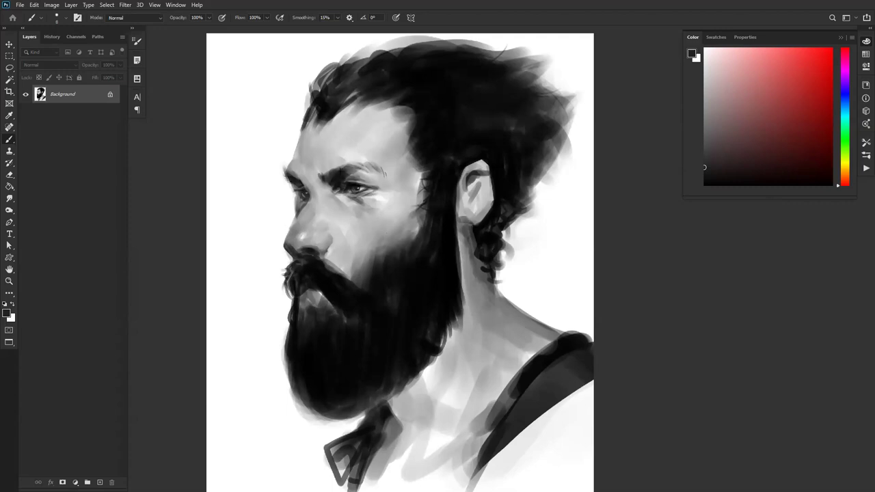
key("ctrl+f")
left_click_drag(485, 238, 448, 204)
left_click(384, 141, "alt")
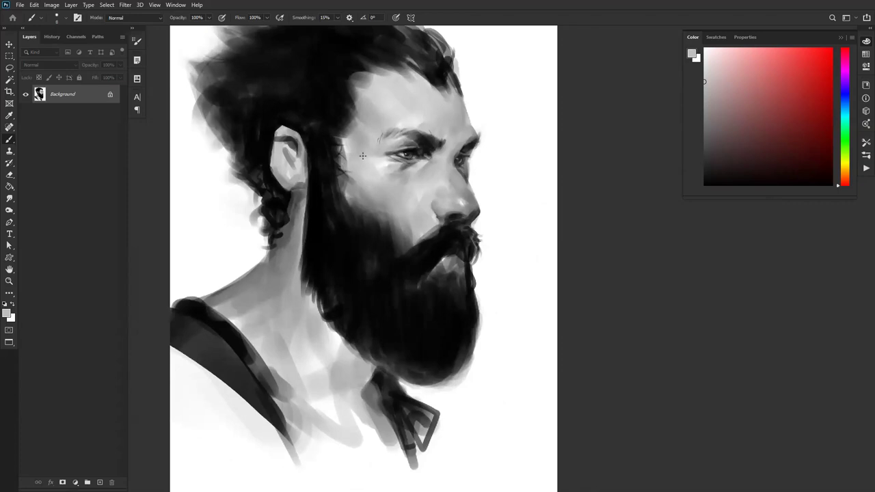
left_click_drag(382, 164, 383, 184)
- Examine the whole portrait zoomed out and mirrored, and return to a close view of the face
key("z")
left_click(388, 185, "alt")
left_click(386, 185, "alt")
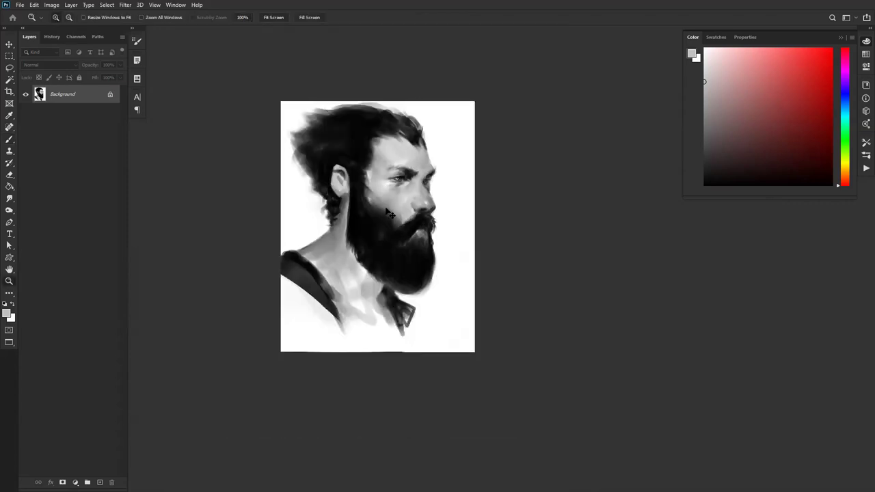
key("ctrl+f")
left_click(382, 212)
left_click(382, 213)
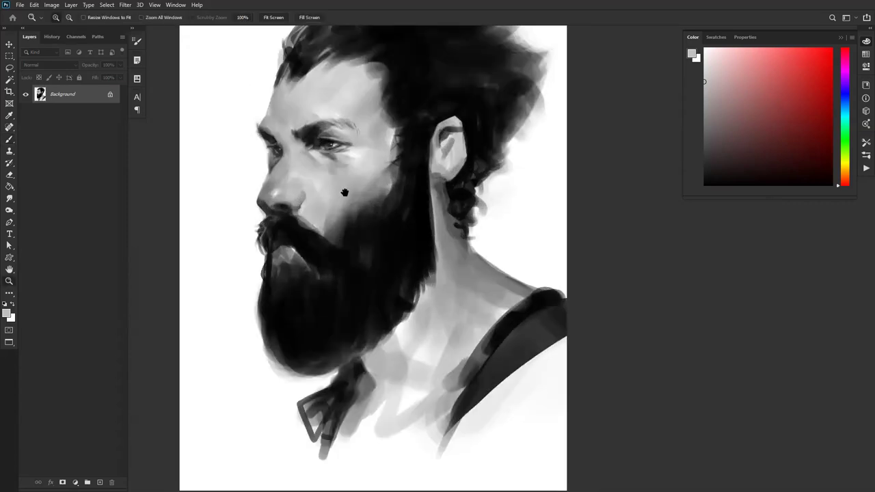
left_click_drag(341, 192, 347, 207)
key("b")
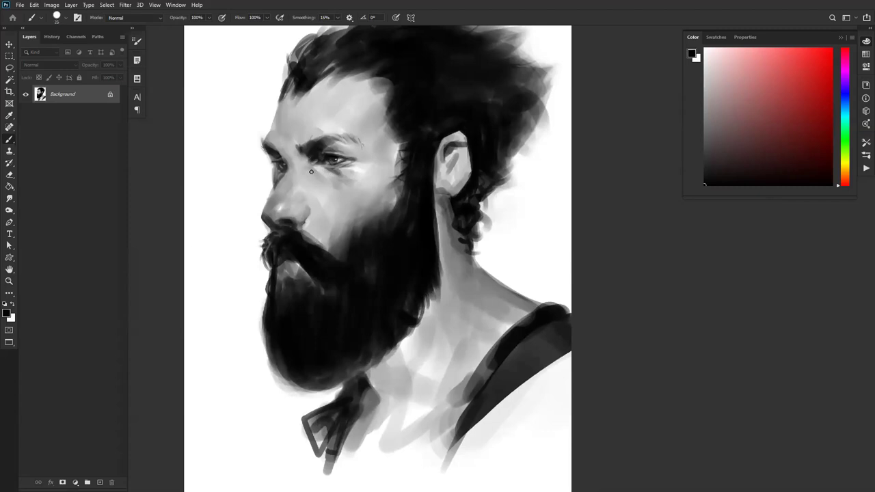
- Shade the nose side and the cheek below the near eye, using greys sampled from the face and soft dark strokes
left_click(300, 173, "alt")
key("d")
left_click(285, 180, "alt")
key("]")
left_click_drag(347, 205, 339, 199)
key("d")
key("bracketright")
key("bracketright")
mouse_move(344, 195)
left_mouse_down()
mouse_move(377, 194)
mouse_move(361, 250)
mouse_move(361, 218)
mouse_move(334, 204)
left_mouse_up()
left_click(355, 204, "alt")
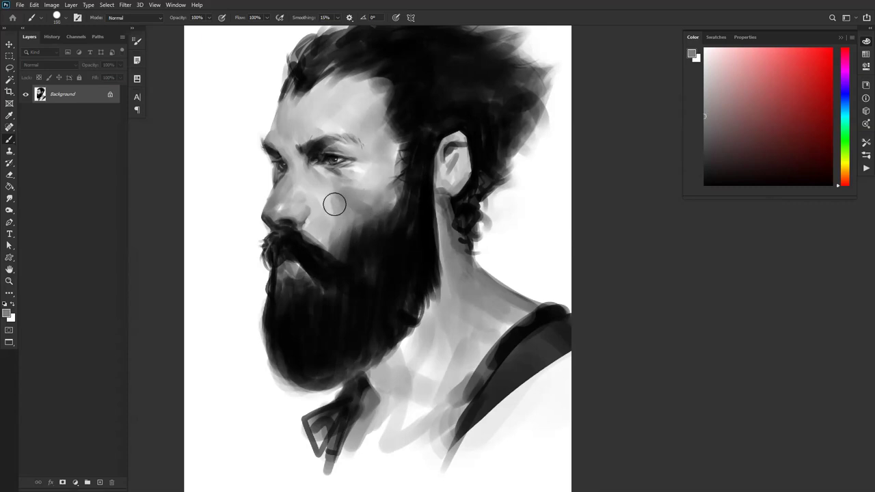
- Mirror the canvas and soften the cheek and beard edge below the near eye with sampled light grey and black
left_click(349, 259, "alt")
key("ctrl+shift+h")
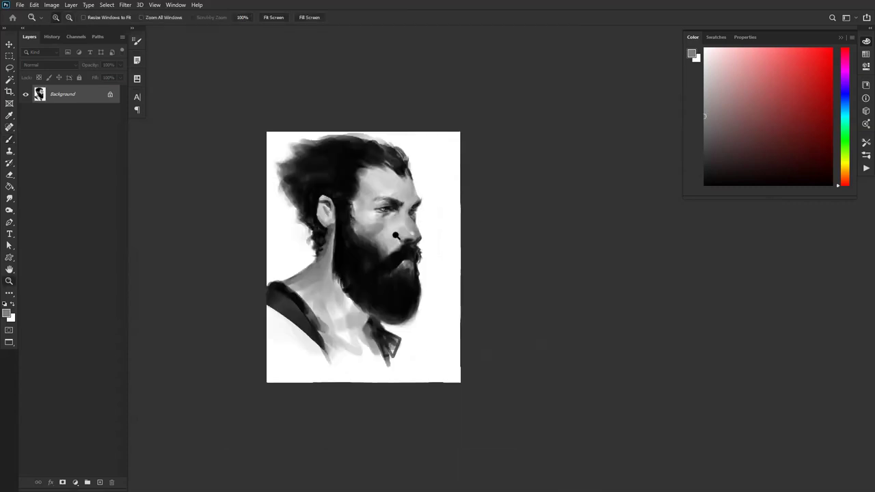
left_click(394, 240)
key("ctrl+shift+h")
key("h")
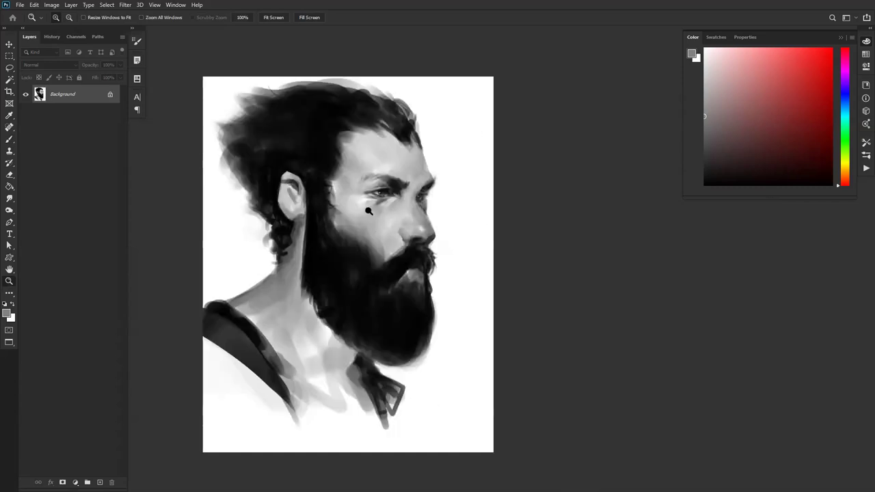
key("b")
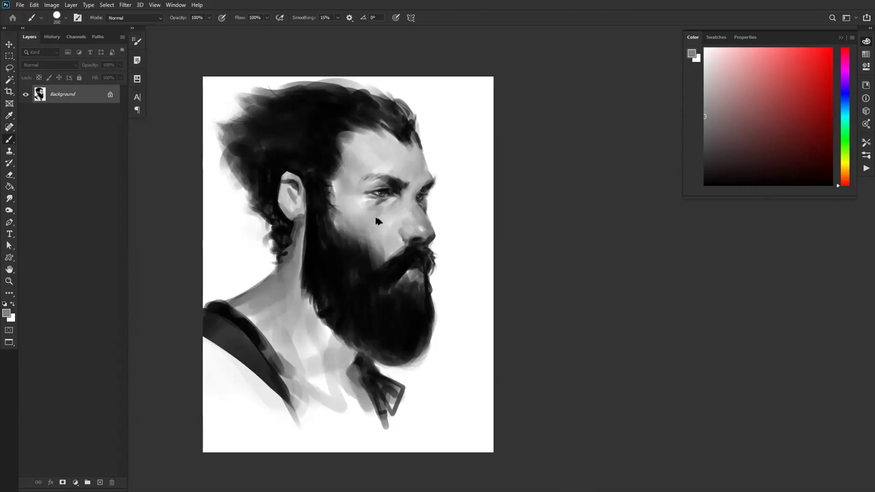
left_click(366, 179, "alt")
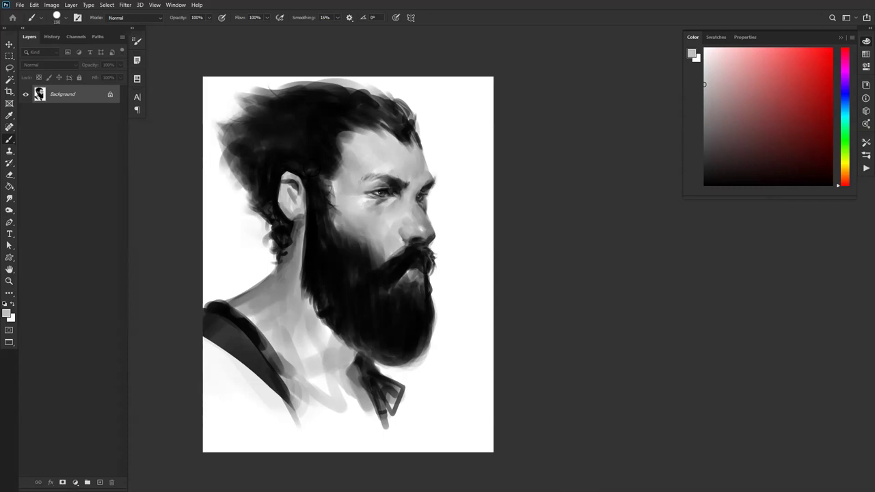
key("d")
mouse_move(334, 209)
left_mouse_down()
mouse_move(349, 234)
mouse_move(368, 228)
left_mouse_up()
- Enlarge the brush to 500 px, mirror the canvas, and switch to a brush preset with 40% flow
key("bracketright")
key("bracketright")
key("bracketright")
key("bracketright")
key("bracketright")
key("ctrl+shift+h")
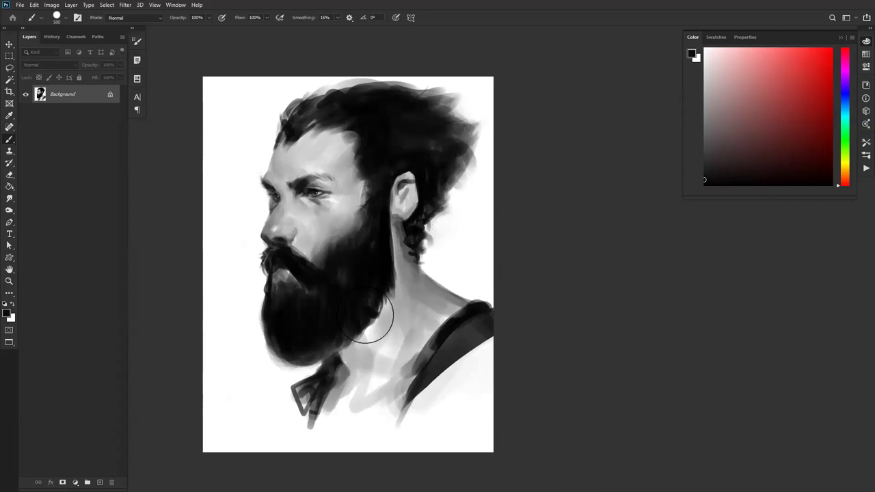
right_click(362, 218)
left_click(387, 183)
left_click(151, 305)
left_click_drag(335, 259, 349, 198)
- Lighten the moustache and upper beard with faint sampled grey strokes, using a 175 px brush at 40% flow
left_click(369, 247, "alt")
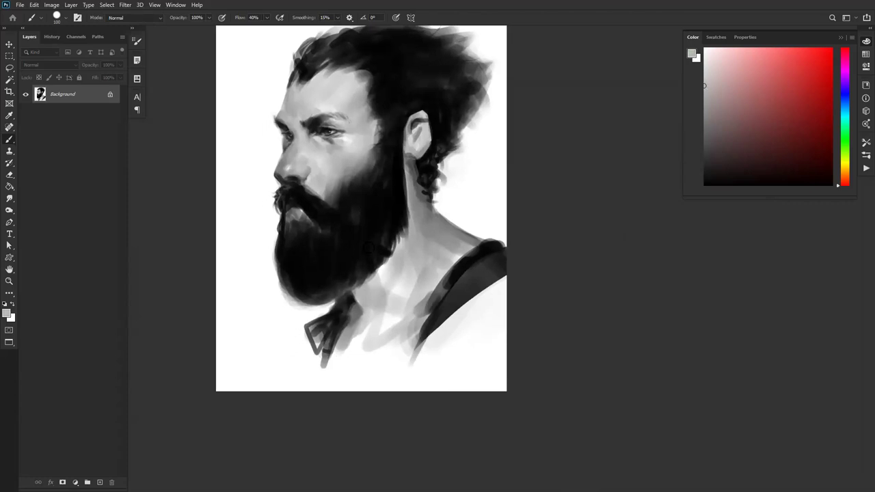
key("bracketright")
key("bracketright")
key("bracketright")
key("bracketright")
left_click_drag(296, 199, 305, 194)
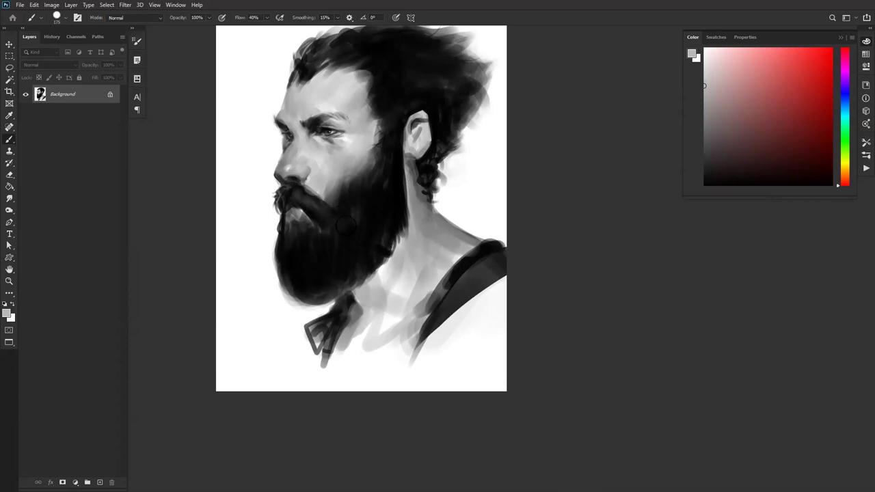
mouse_move(361, 232)
left_mouse_down()
mouse_move(389, 206)
mouse_move(380, 228)
mouse_move(365, 219)
mouse_move(376, 221)
mouse_move(368, 227)
mouse_move(382, 222)
mouse_move(391, 190)
left_mouse_up()
left_click(373, 227, "alt")
left_click(374, 199, "alt")
- Paint soft grey highlights into the hair above and behind the ear, blending them with sampled dark tones
left_click_drag(374, 158, 380, 251)
key("d")
key("x")
mouse_move(401, 143)
left_mouse_down()
mouse_move(433, 140)
mouse_move(393, 142)
mouse_move(440, 142)
mouse_move(414, 160)
mouse_move(436, 175)
mouse_move(401, 159)
mouse_move(426, 136)
mouse_move(402, 130)
mouse_move(421, 135)
mouse_move(438, 156)
mouse_move(438, 179)
mouse_move(443, 144)
left_mouse_up()
left_click(406, 161, "alt")
left_click(425, 164, "alt")
mouse_move(375, 136)
left_mouse_down()
mouse_move(398, 135)
mouse_move(387, 133)
left_mouse_up()
left_click(417, 164, "alt")
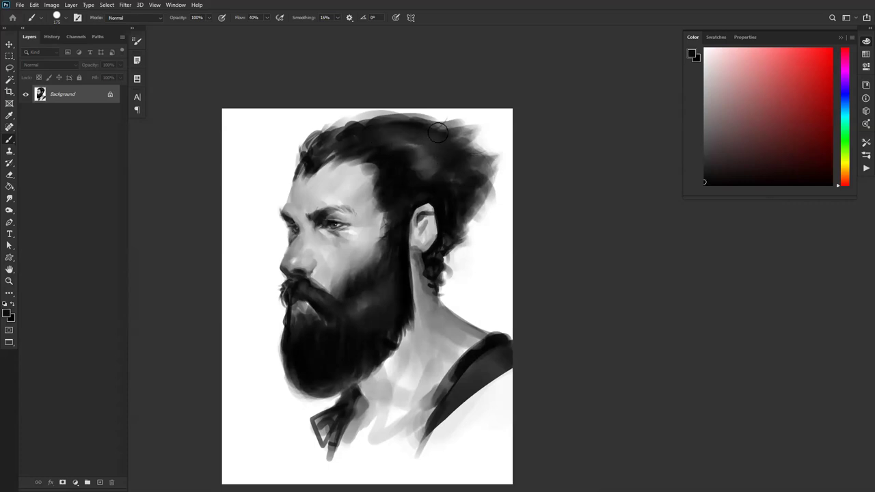
left_click(433, 154, "alt")
mouse_move(435, 164)
left_mouse_down()
mouse_move(421, 183)
mouse_move(458, 188)
mouse_move(414, 180)
mouse_move(421, 188)
mouse_move(405, 167)
mouse_move(425, 176)
left_mouse_up()
left_click(411, 176, "alt")
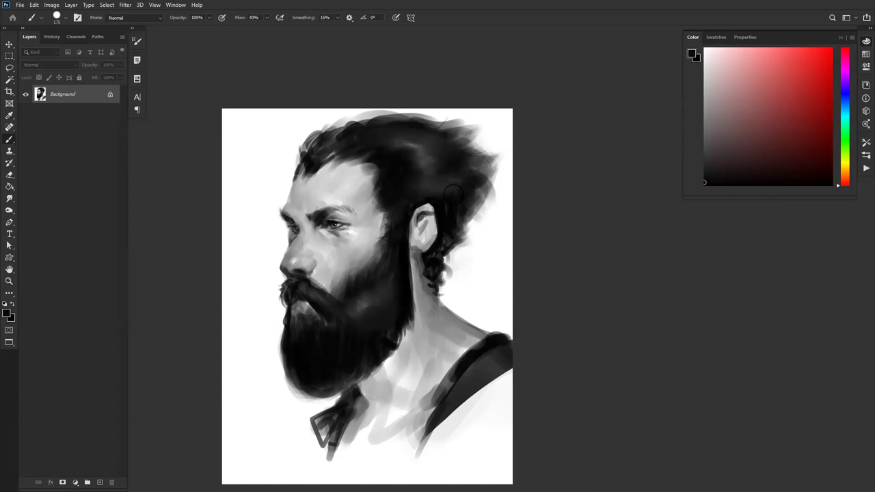
- Model the middle of the beard with sampled dark greys and reinforce its front and lower edge with black
left_click(390, 318, "alt")
left_click(360, 304, "alt")
mouse_move(367, 297)
left_mouse_down()
mouse_move(393, 314)
mouse_move(355, 290)
mouse_move(386, 282)
left_mouse_up()
left_click(381, 301, "alt")
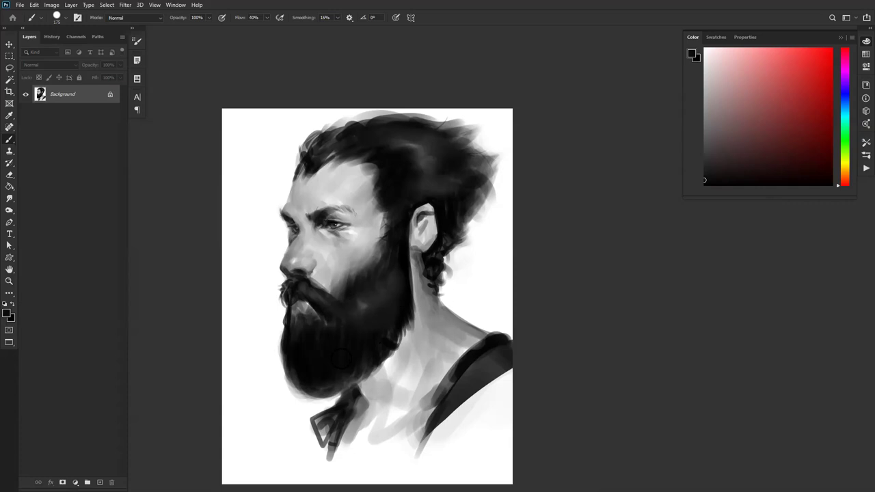
left_click(346, 325, "alt")
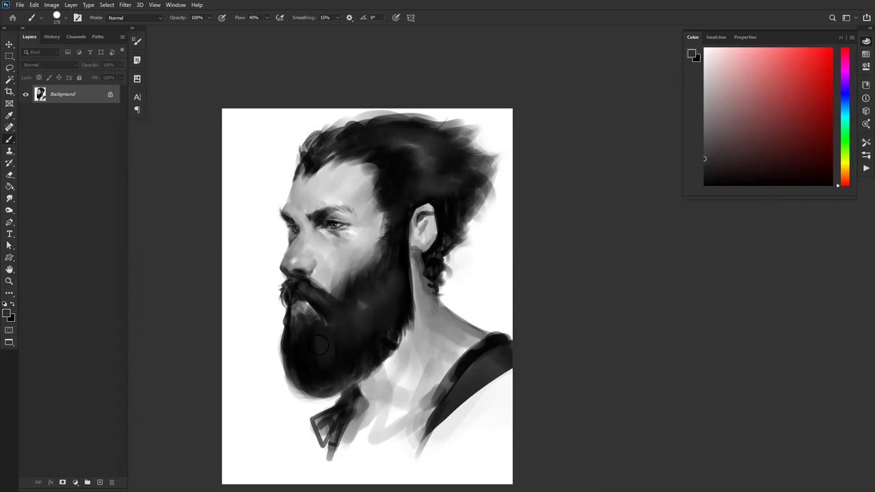
left_click_drag(293, 375, 297, 333)
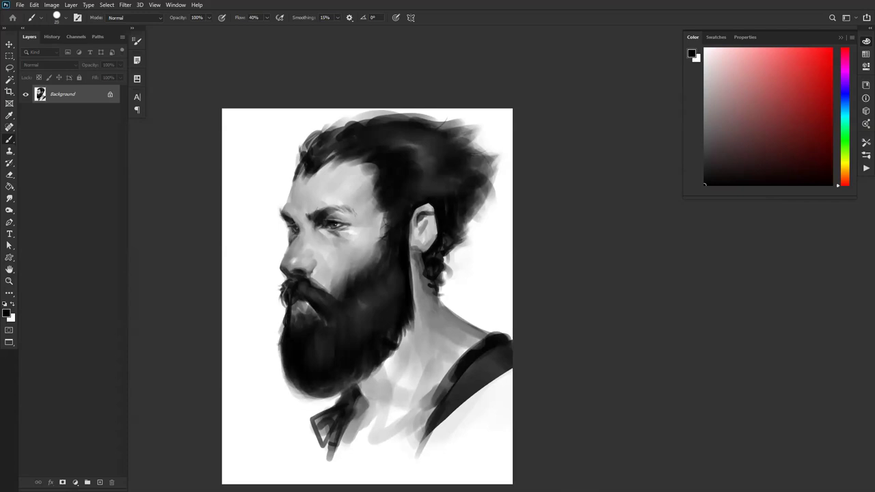
mouse_move(289, 394)
left_mouse_down()
mouse_move(304, 349)
mouse_move(329, 387)
left_mouse_up()
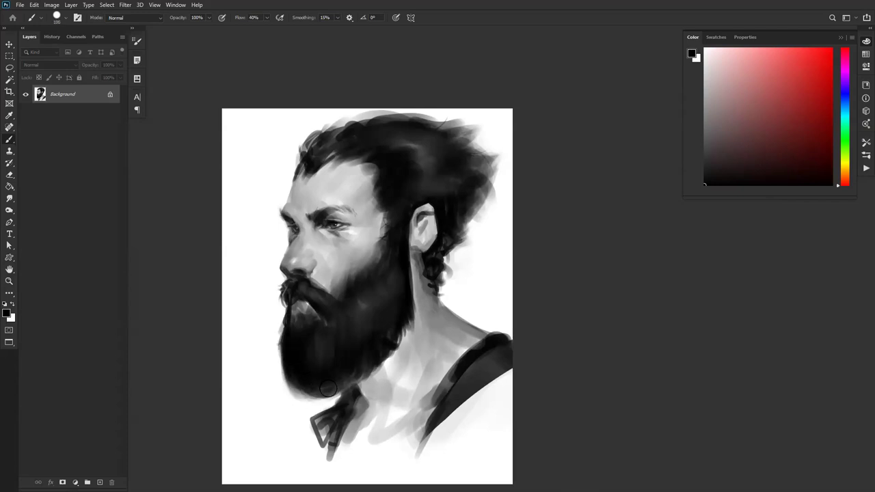
- Mirror the canvas and refine the hairline beside the forehead with sampled tones and a smaller brush
key("ctrl+f")
key("bracketleft")
key("bracketleft")
key("bracketleft")
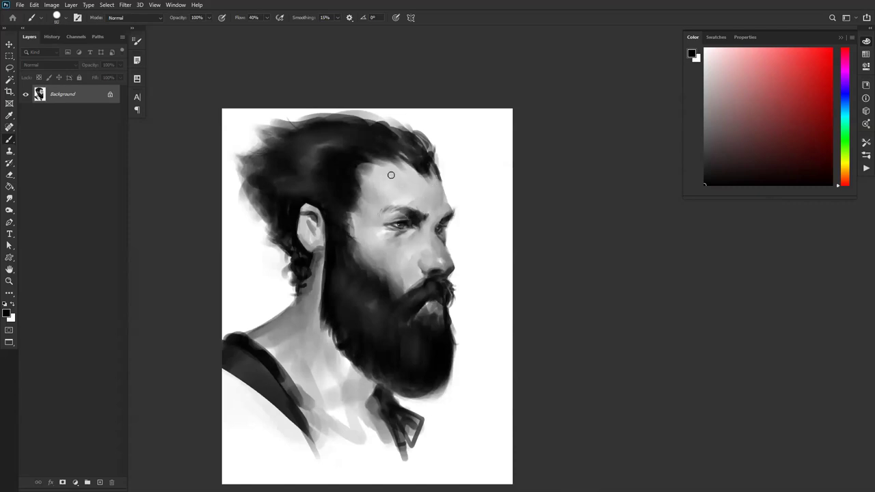
left_click(378, 166, "alt")
left_click(382, 154, "alt")
mouse_move(376, 166)
left_mouse_down()
mouse_move(349, 173)
mouse_move(358, 185)
left_mouse_up()
- Clean up the hair outline along the crown with a 100 px white brush, undoing the last stroke
key("bracketright")
key("bracketright")
key("bracketright")
key("bracketright")
key("bracketright")
key("bracketright")
key("bracketright")
key("bracketright")
key("bracketright")
key("bracketright")
key("bracketright")
key("bracketleft")
key("bracketleft")
key("bracketleft")
key("bracketleft")
key("bracketleft")
key("bracketleft")
key("x")
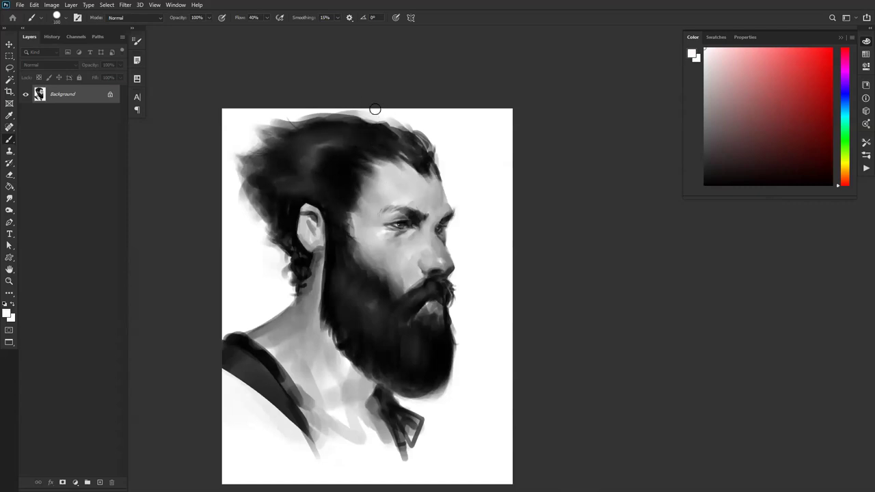
key("ctrl+z")
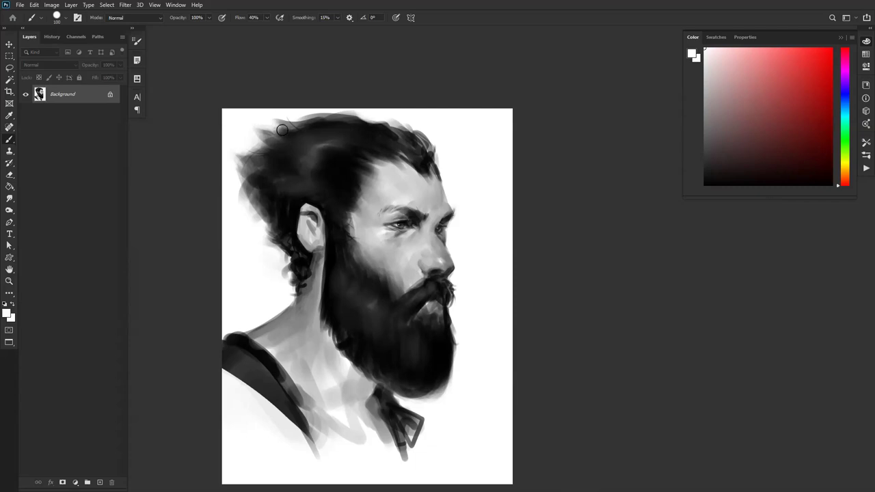
- Darken the neck behind and below the ear with a black stroke
key("x")
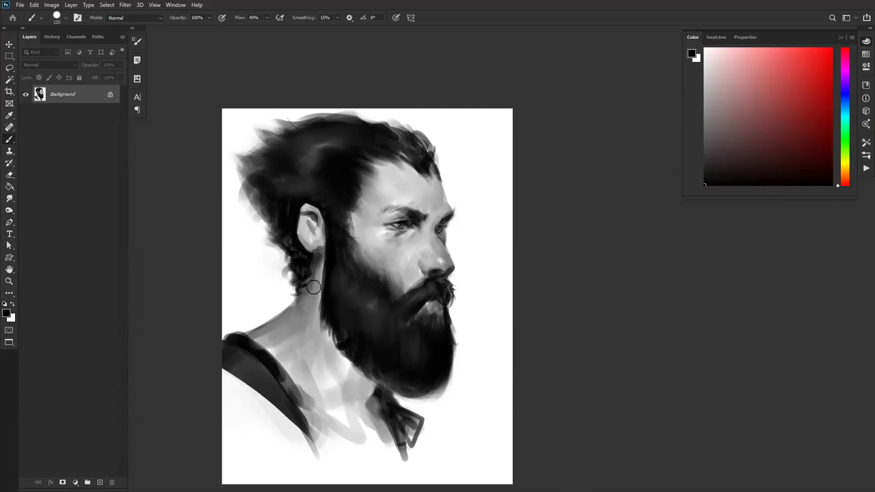
left_click_drag(317, 255, 316, 298)
left_click_drag(380, 309, 374, 249)
- Darken the shirt collar on the shoulder and the collar piece below the beard with black strokes
key("bracketright")
key("bracketright")
key("bracketright")
key("bracketright")
key("bracketright")
key("bracketright")
key("bracketleft")
key("bracketleft")
key("bracketleft")
left_click_drag(261, 313, 306, 383)
left_click_drag(282, 327, 316, 402)
mouse_move(290, 334)
left_mouse_down()
mouse_move(307, 345)
mouse_move(314, 382)
mouse_move(307, 350)
left_mouse_up()
key("bracketleft")
left_click_drag(387, 367, 391, 402)
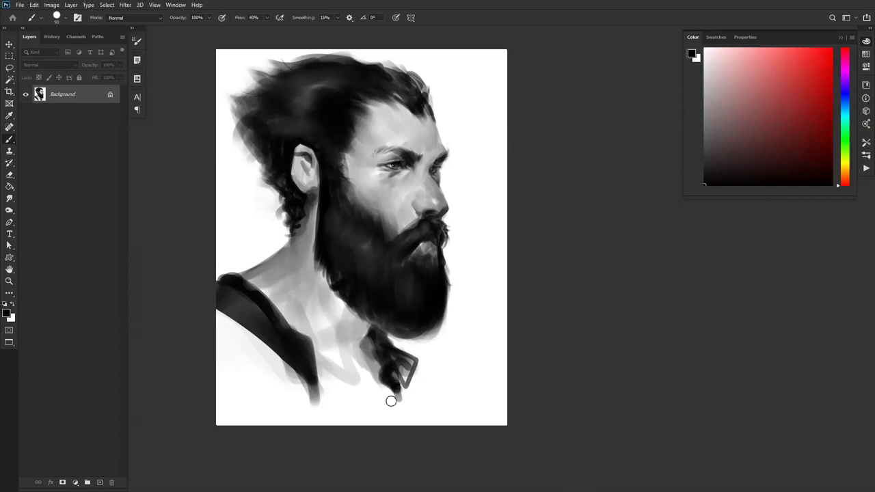
- Shade the neck beneath the beard with broad, soft black strokes using a brush of about 250 px
key("bracketright")
key("bracketright")
key("bracketright")
key("bracketright")
key("bracketright")
key("bracketright")
key("bracketright")
key("bracketright")
left_click_drag(333, 294, 363, 352)
mouse_move(332, 275)
left_mouse_down()
mouse_move(370, 346)
mouse_move(360, 347)
mouse_move(367, 330)
mouse_move(335, 298)
left_mouse_up()
key("bracketleft")
key("bracketleft")
mouse_move(358, 371)
left_mouse_down()
mouse_move(337, 332)
mouse_move(337, 342)
mouse_move(298, 322)
mouse_move(288, 292)
mouse_move(311, 259)
left_mouse_up()
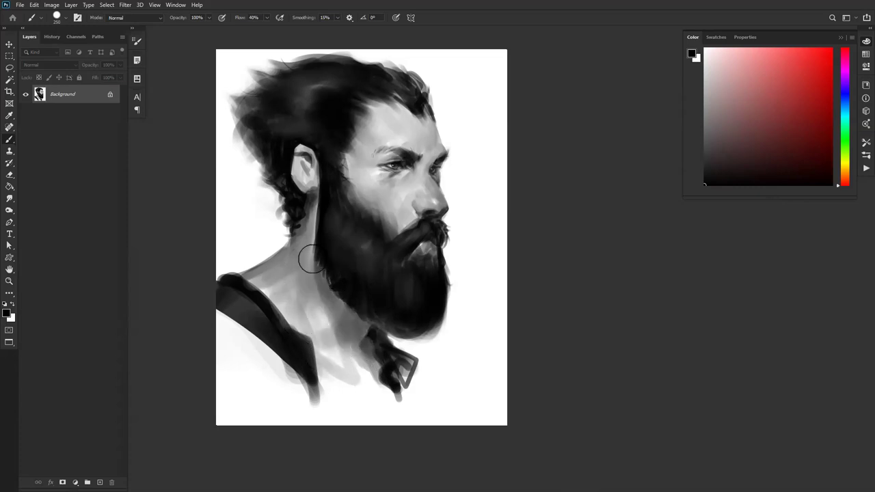
- Paint down the neck toward the collar with a smaller brush and a mid grey sampled from the neck
left_click(306, 245, "alt")
key("bracketleft")
key("bracketleft")
key("bracketleft")
key("bracketleft")
key("bracketleft")
key("bracketleft")
mouse_move(311, 261)
left_mouse_down()
mouse_move(310, 335)
mouse_move(312, 270)
mouse_move(325, 355)
mouse_move(292, 298)
mouse_move(271, 296)
mouse_move(334, 377)
left_mouse_up()
left_click(387, 358, "alt")
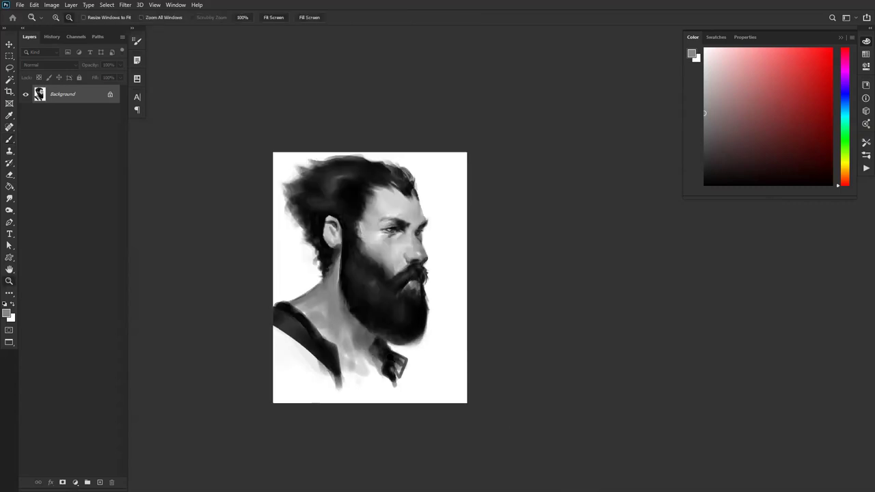
- Examine the portrait mirrored horizontally at several zoom levels, and return it to its original orientation
left_click(390, 358, "alt")
key("ctrl+shift+h")
left_click(368, 283, "ctrl")
left_click(368, 288, "ctrl")
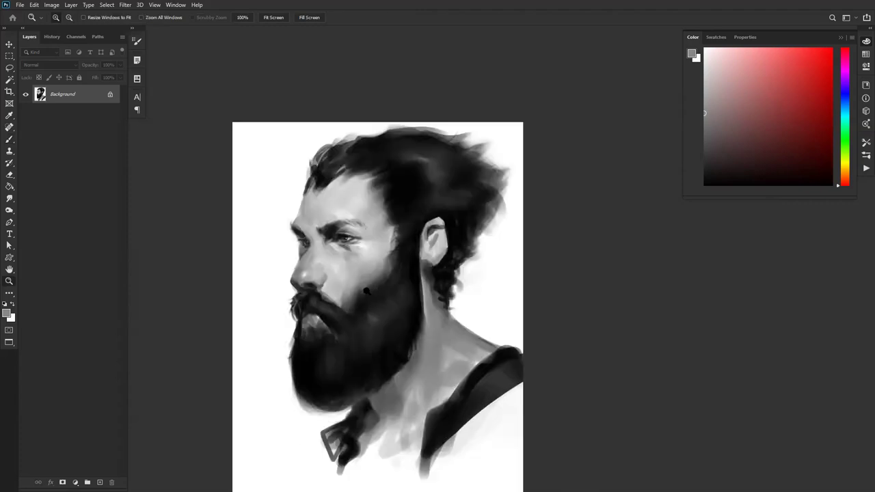
left_click(366, 292, "ctrl")
mouse_move(368, 294)
left_mouse_down()
mouse_move(359, 199)
mouse_move(355, 204)
left_mouse_up()
key("d")
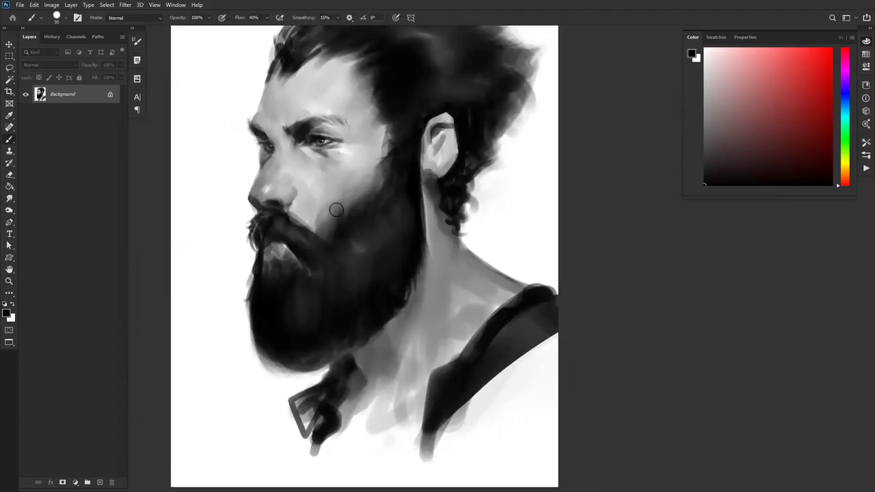
key("z")
left_click(348, 239, "alt")
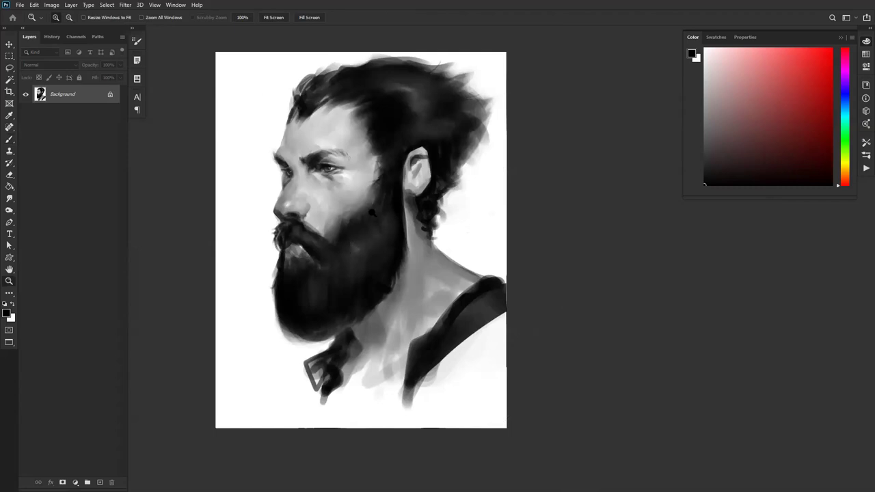
left_click_drag(371, 234, 371, 220)
left_click(293, 193, "ctrl")
key("b")
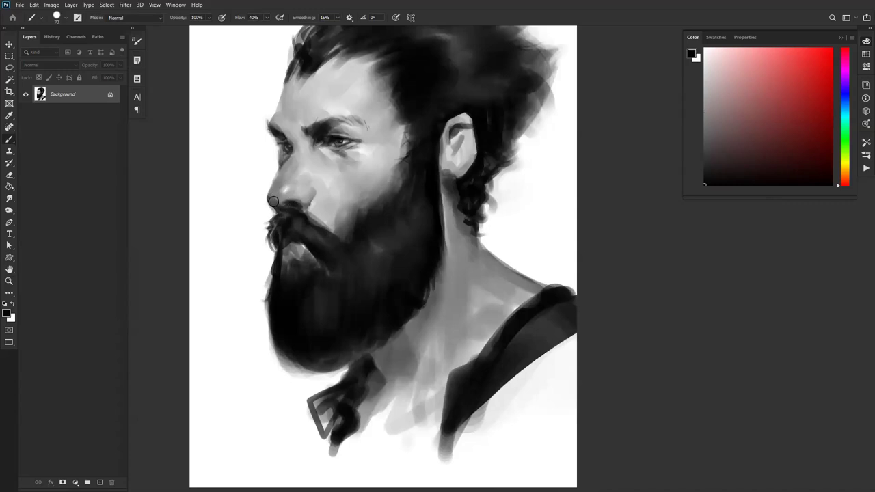
key("ctrl+shift+h")
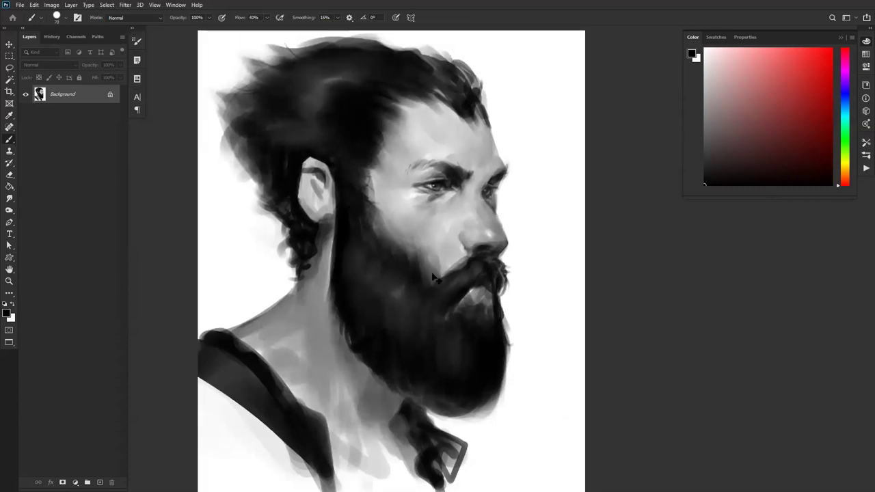
- Add a new layer above the portrait and fill it with white
key("ctrl+minus")
key("ctrl+shift+alt+n")
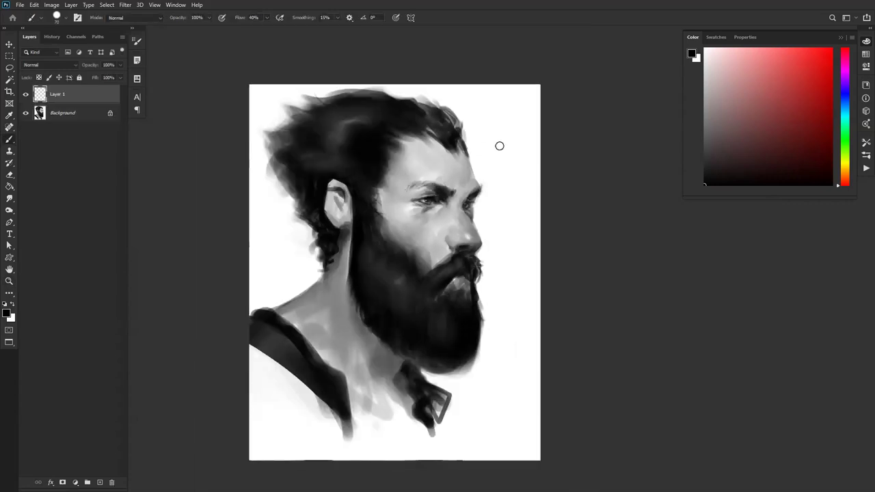
key("g")
key("x")
left_click(502, 152)
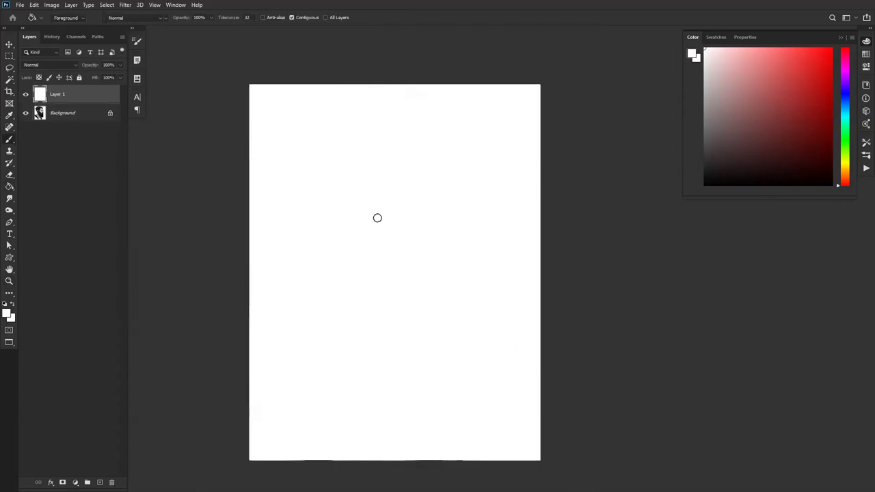
- Handwrite the weekday headings M, Tu, W, Th, F, Sa and Su in black across the top of the white layer with a triangular-tip brush
right_click(377, 218)
left_click(450, 232)
key("d")
left_click(319, 143)
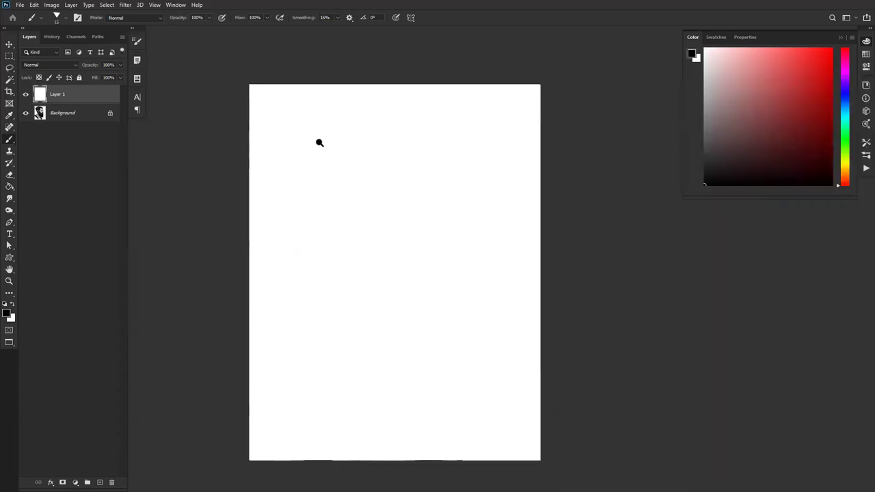
left_click(320, 142, "ctrl")
mouse_move(256, 89)
left_mouse_down()
mouse_move(260, 116)
mouse_move(284, 114)
left_mouse_up()
mouse_move(307, 86)
left_mouse_down()
mouse_move(306, 116)
mouse_move(325, 87)
mouse_move(328, 101)
mouse_move(352, 107)
mouse_move(370, 81)
mouse_move(407, 84)
left_mouse_up()
mouse_move(397, 87)
left_mouse_down()
mouse_move(396, 109)
mouse_move(440, 114)
left_mouse_up()
left_click_drag(442, 84, 458, 83)
left_click_drag(443, 97, 504, 109)
left_click_drag(544, 84, 529, 109)
left_click_drag(544, 95, 557, 101)
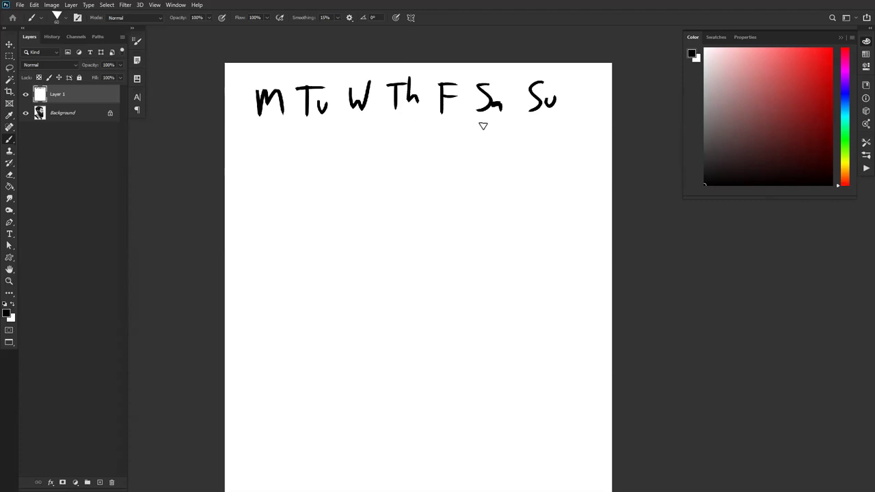
- Write the numbers 2, 6, 1, 1, 2, 2, 1 beneath the weekday headings, with a circled 15 at the row's end
left_click_drag(365, 137, 365, 159)
mouse_move(415, 135)
left_mouse_down()
mouse_move(416, 160)
mouse_move(455, 153)
left_mouse_up()
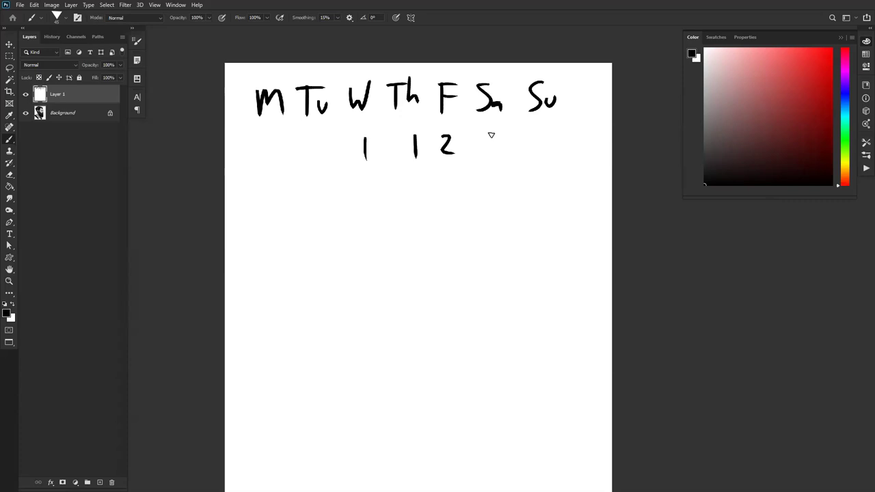
mouse_move(482, 136)
left_mouse_down()
mouse_move(482, 151)
mouse_move(501, 151)
left_mouse_up()
left_click_drag(545, 132, 545, 146)
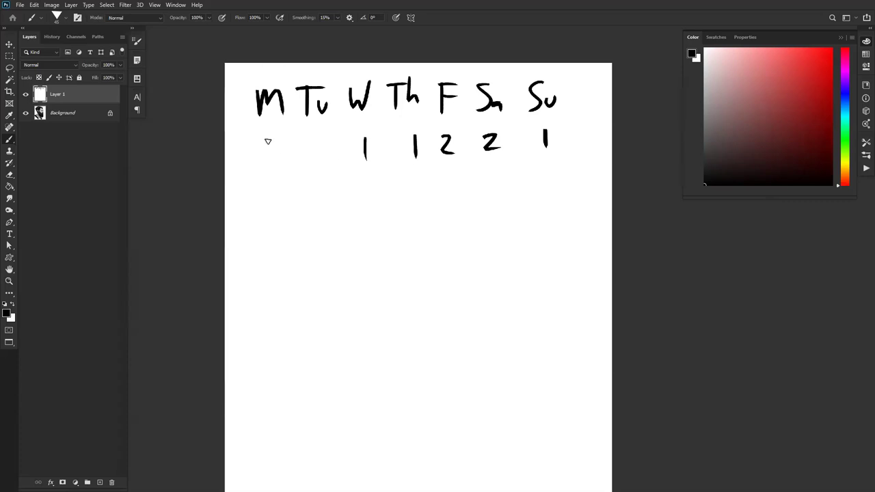
left_click_drag(262, 136, 264, 159)
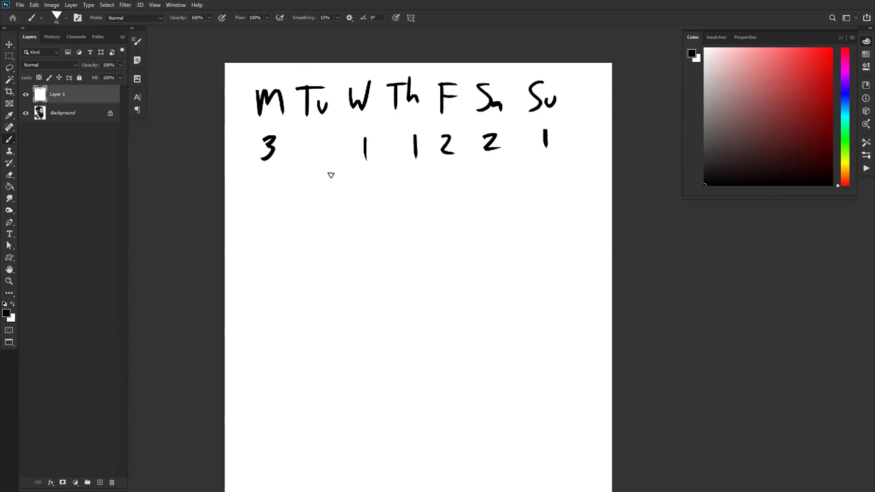
key("ctrl+z")
left_click_drag(262, 139, 278, 155)
left_click_drag(313, 132, 309, 147)
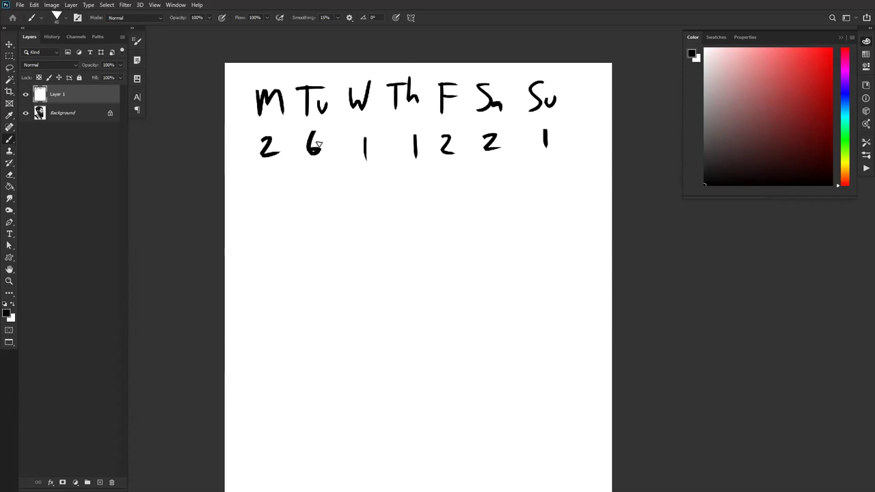
left_click_drag(585, 124, 583, 152)
mouse_move(592, 127)
left_mouse_down()
mouse_move(600, 143)
mouse_move(592, 151)
left_mouse_up()
mouse_move(595, 129)
left_mouse_down()
mouse_move(608, 127)
mouse_move(574, 121)
left_mouse_up()
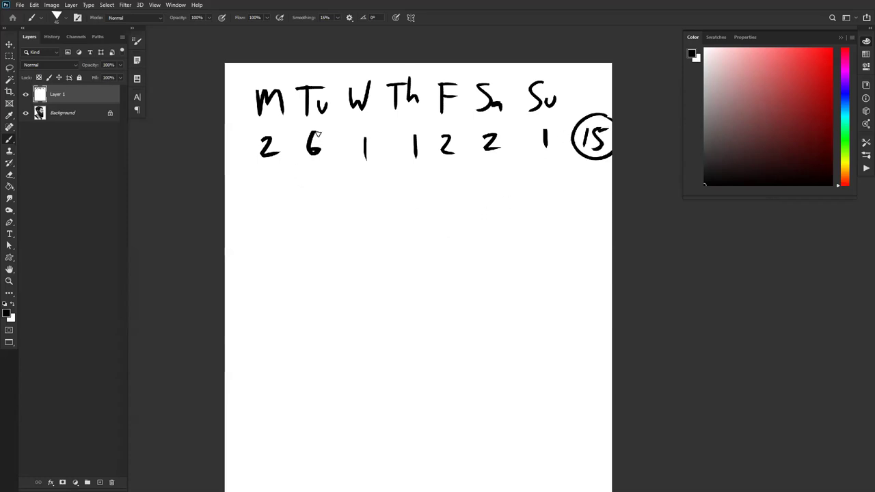
left_click_drag(335, 120, 290, 112)
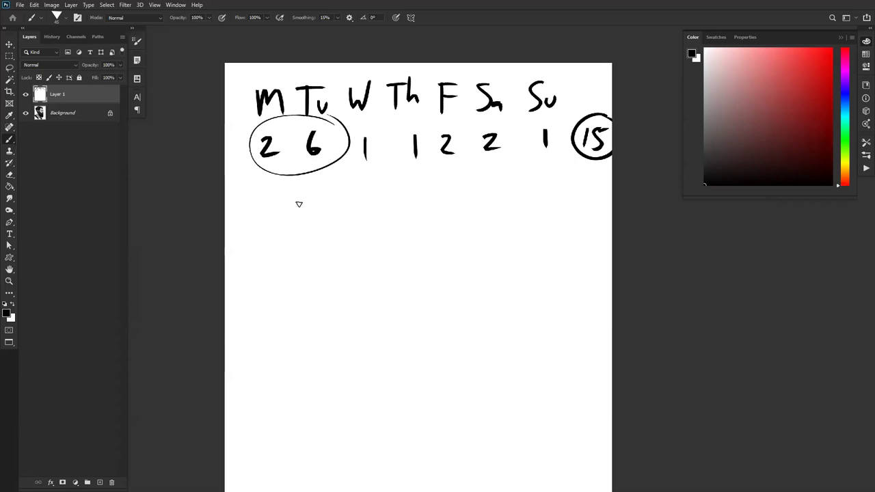
key("ctrl+z")
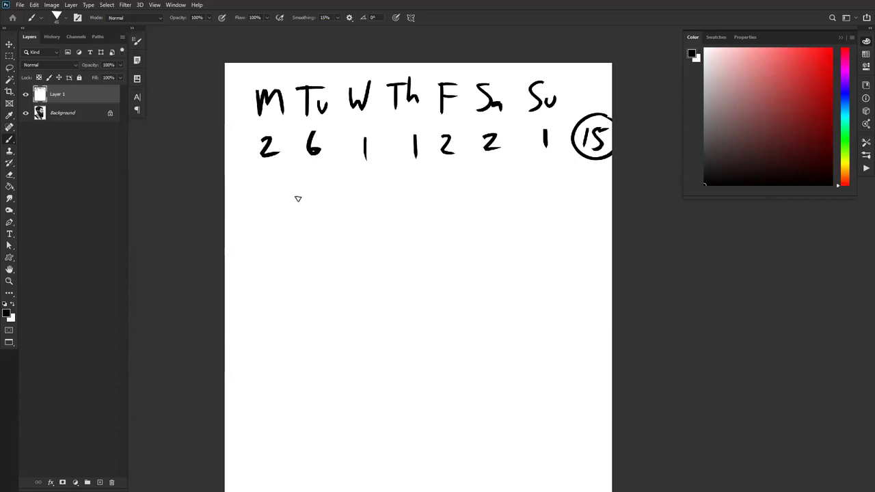
left_click_drag(305, 60, 303, 51)
key("ctrl+z")
mouse_move(348, 112)
left_mouse_down()
mouse_move(367, 111)
mouse_move(364, 119)
left_mouse_up()
key("ctrl+z")
key("ctrl+z")
mouse_move(374, 184)
left_mouse_down()
mouse_move(406, 198)
mouse_move(412, 182)
left_mouse_up()
key("ctrl+z")
key("ctrl+shift+z")
key("ctrl+z")
key("ctrl+z")
mouse_move(418, 176)
left_mouse_down()
mouse_move(424, 183)
mouse_move(422, 175)
left_mouse_up()
key("ctrl+z")
mouse_move(376, 91)
left_mouse_down()
mouse_move(335, 113)
mouse_move(375, 89)
left_mouse_up()
key("ctrl+z")
- Write a second row of 3, 8, 0, 0, 0, 0, 3 beneath the first, with a circled 14 at its end
mouse_move(373, 181)
left_mouse_down()
mouse_move(495, 176)
mouse_move(538, 185)
left_mouse_up()
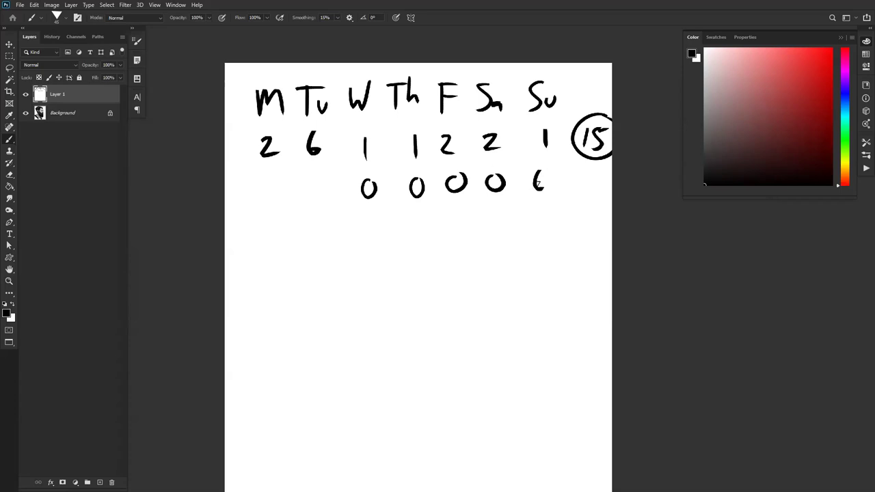
left_click_drag(268, 185, 265, 200)
key("ctrl+z")
key("ctrl+z")
left_click_drag(539, 171, 536, 186)
left_click_drag(266, 181, 268, 202)
mouse_move(309, 177)
left_mouse_down()
mouse_move(306, 195)
mouse_move(322, 175)
left_mouse_up()
key("ctrl+z")
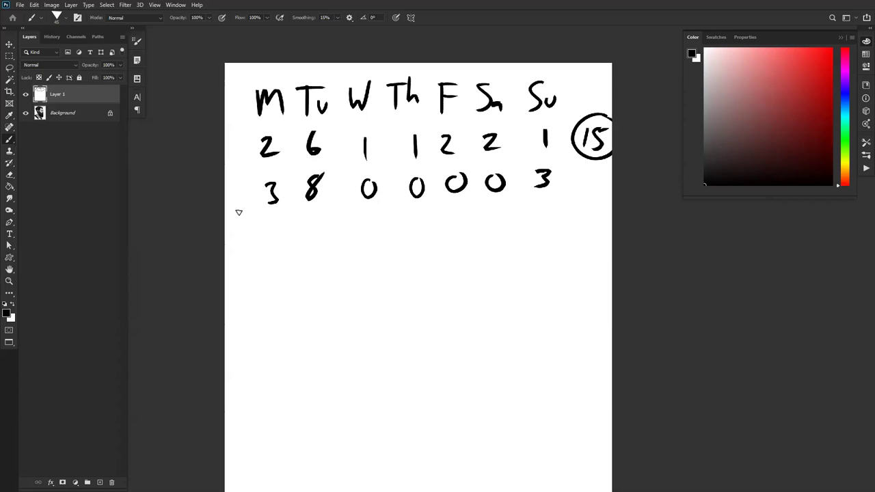
mouse_move(592, 170)
left_mouse_down()
mouse_move(614, 193)
mouse_move(581, 168)
left_mouse_up()
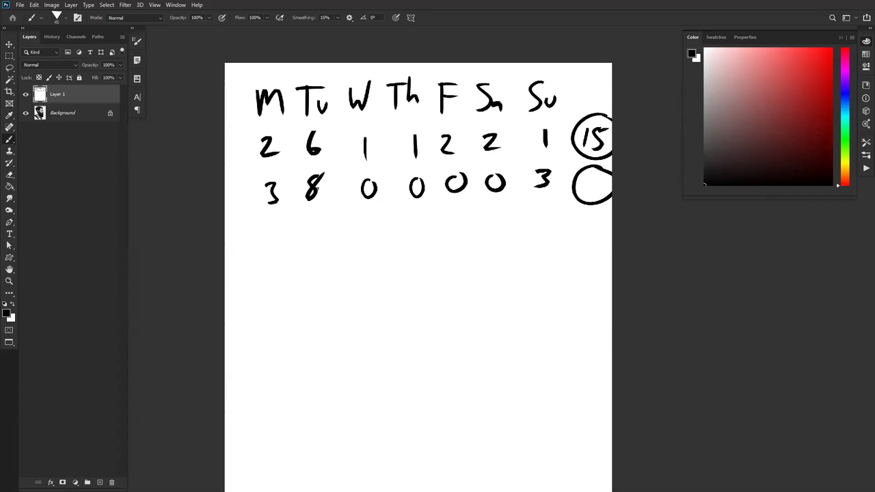
mouse_move(583, 173)
left_mouse_down()
mouse_move(582, 195)
mouse_move(602, 183)
left_mouse_up()
left_click_drag(599, 175, 598, 195)
- Write a third row with 3 for every weekday except an X under W, and a circled 18 at its end
scroll(453, 248, "down", 2)
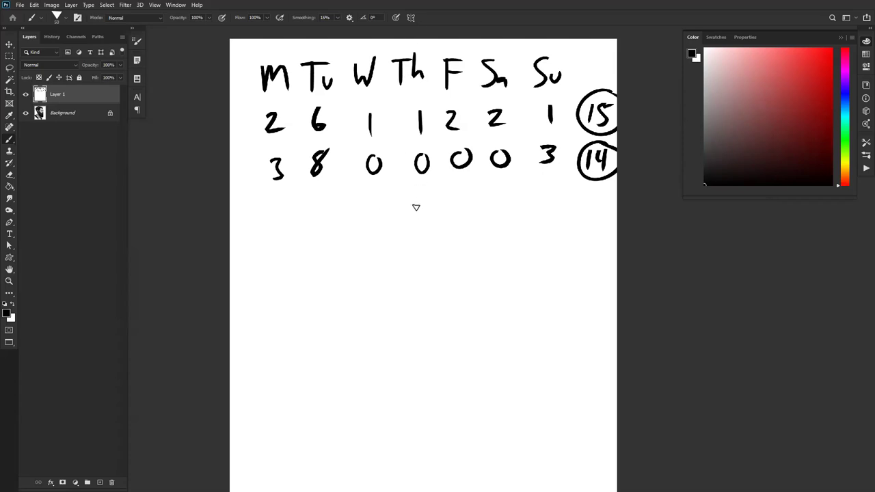
left_click(403, 194)
left_click_drag(404, 191, 407, 214)
left_click_drag(451, 191, 453, 214)
left_click_drag(491, 192, 502, 216)
left_click_drag(540, 182, 537, 212)
mouse_move(267, 205)
left_mouse_down()
mouse_move(285, 215)
mouse_move(271, 228)
left_mouse_up()
mouse_move(312, 196)
left_mouse_down()
mouse_move(321, 196)
mouse_move(313, 226)
left_mouse_up()
mouse_move(360, 192)
left_mouse_down()
mouse_move(377, 211)
mouse_move(359, 213)
left_mouse_up()
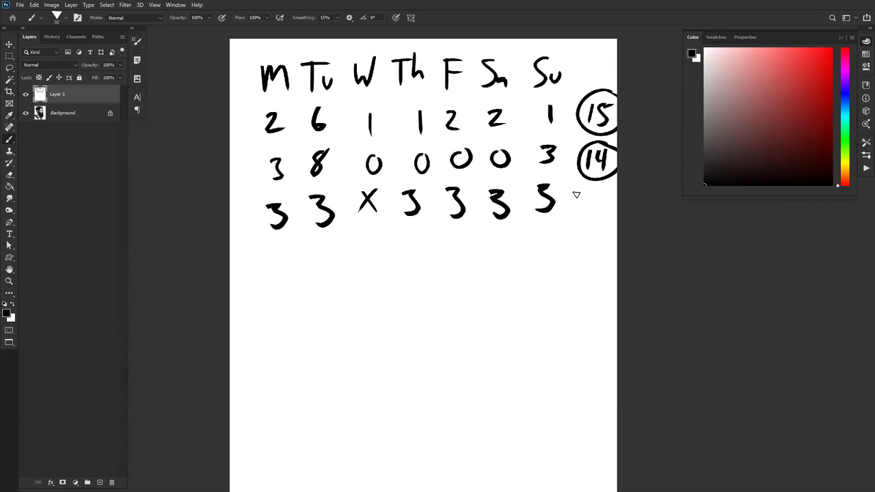
mouse_move(581, 189)
left_mouse_down()
mouse_move(582, 209)
mouse_move(598, 183)
mouse_move(571, 190)
left_mouse_up()
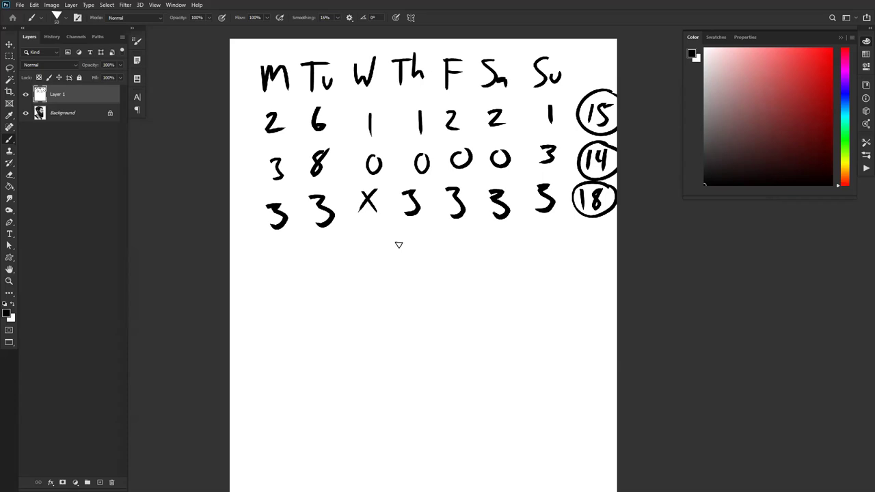
left_click_drag(389, 226, 396, 231)
mouse_move(331, 129)
left_mouse_down()
mouse_move(307, 98)
mouse_move(322, 193)
mouse_move(244, 148)
mouse_move(288, 130)
left_mouse_up()
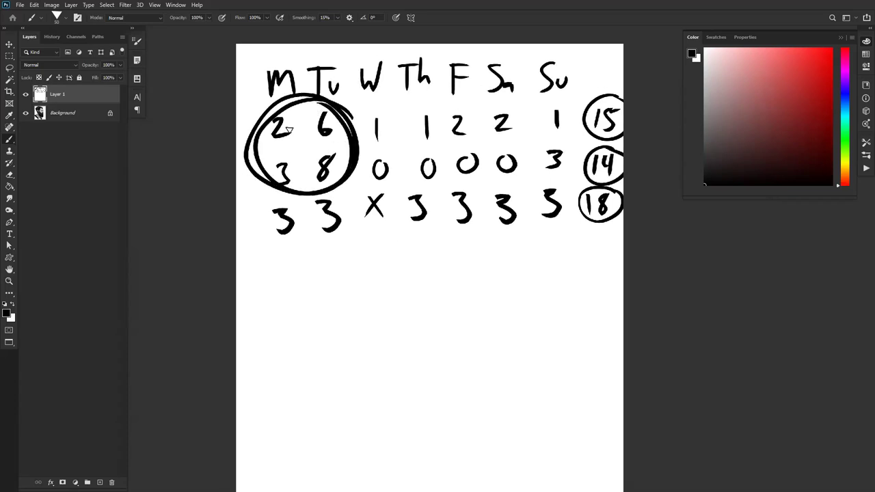
key("ctrl+z")
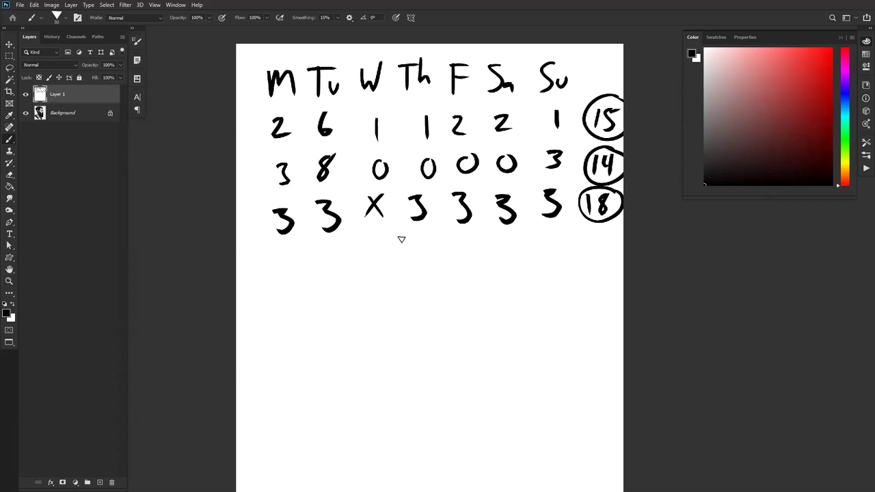
left_click_drag(402, 171, 389, 148)
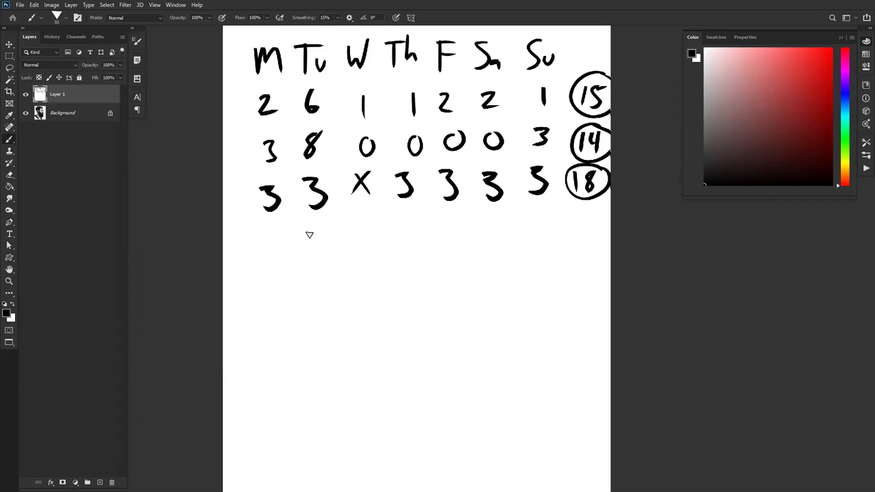
mouse_move(309, 224)
left_mouse_down()
mouse_move(312, 215)
mouse_move(312, 243)
left_mouse_up()
key("ctrl+z")
left_click_drag(314, 221, 333, 219)
left_click_drag(270, 227, 268, 250)
left_click_drag(270, 227, 277, 220)
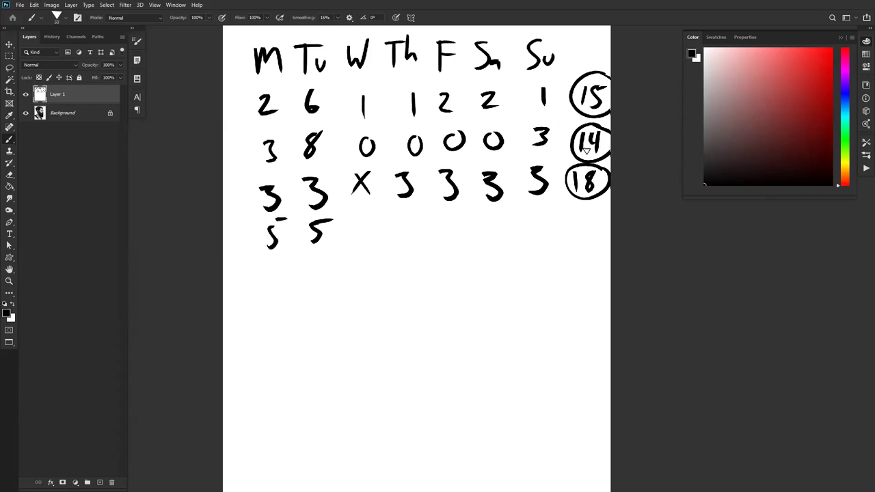
left_click_drag(604, 152, 619, 205)
key("ctrl+z")
mouse_move(568, 218)
left_mouse_down()
mouse_move(581, 234)
mouse_move(599, 233)
left_mouse_up()
left_click_drag(602, 203, 593, 204)
key("ctrl+z")
key("ctrl+z")
key("ctrl+z")
key("ctrl+z")
key("ctrl+z")
key("ctrl+z")
key("ctrl+z")
- Start a fourth row by writing a 4 in each of the Th, F, Sa and Su columns
scroll(348, 246, "up", 1)
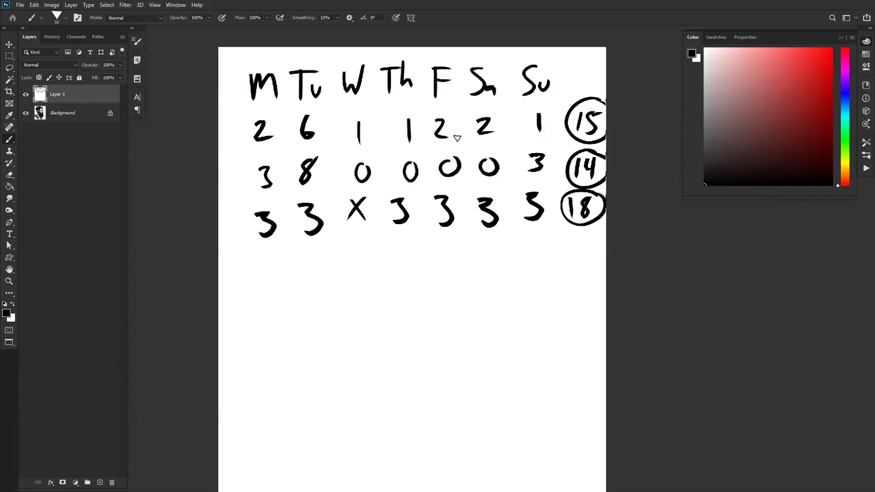
left_click(396, 239)
left_click_drag(395, 239, 409, 254)
left_click_drag(408, 237, 406, 277)
left_click_drag(442, 241, 454, 253)
left_click_drag(454, 235, 454, 271)
mouse_move(487, 241)
left_mouse_down()
mouse_move(490, 253)
mouse_move(499, 252)
left_mouse_up()
left_click_drag(502, 235, 503, 270)
left_click_drag(528, 236, 541, 250)
left_click_drag(539, 232, 538, 263)
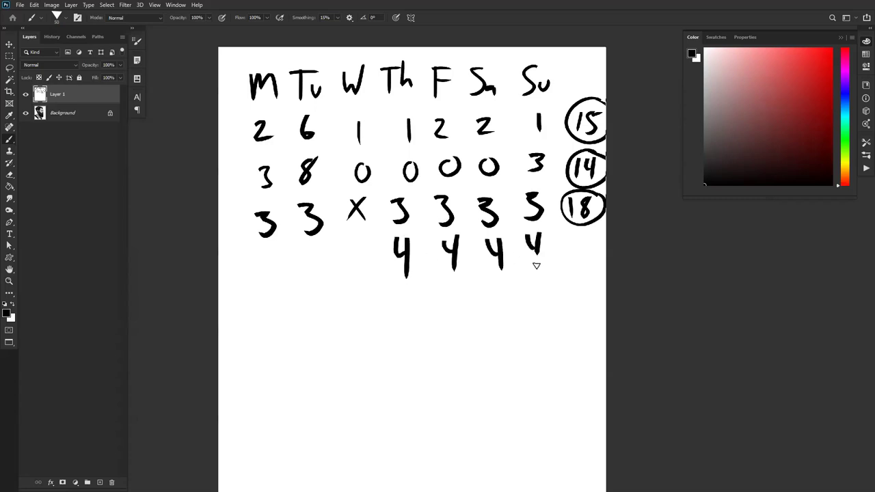
- Complete the fourth row with a 4 under M and Tu, an X under W, and a circled 24 at its end
left_click_drag(264, 252, 280, 266)
left_click_drag(275, 250, 277, 282)
left_click_drag(306, 248, 315, 281)
mouse_move(341, 254)
left_mouse_down()
mouse_move(362, 260)
mouse_move(346, 268)
left_mouse_up()
left_click_drag(561, 239, 585, 254)
mouse_move(580, 238)
left_mouse_down()
mouse_move(587, 258)
mouse_move(596, 232)
left_mouse_up()
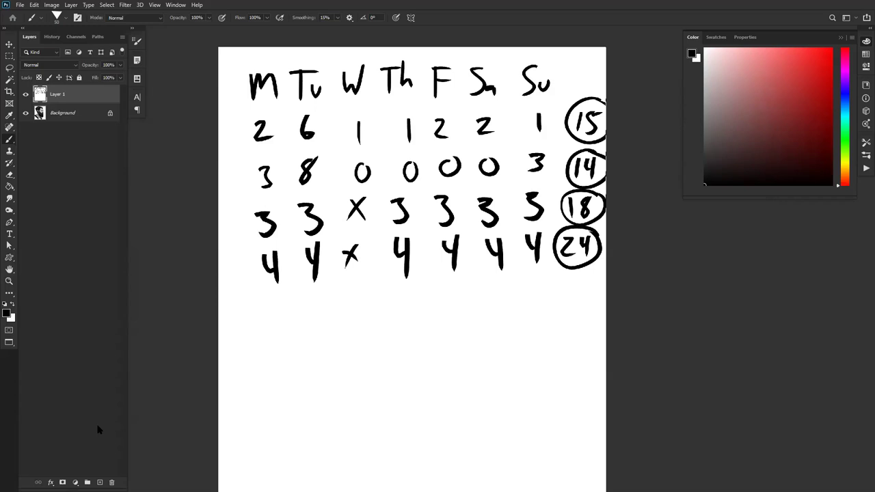
- Write a fifth row with 12 in the M, Tu, Th, F, Sa and Su columns
scroll(394, 272, "down", 2)
mouse_move(258, 224)
left_mouse_down()
mouse_move(257, 256)
mouse_move(286, 250)
left_mouse_up()
left_click_drag(307, 222, 307, 250)
left_click_drag(309, 224, 330, 251)
mouse_move(372, 220)
left_mouse_down()
mouse_move(371, 251)
mouse_move(404, 241)
left_mouse_up()
mouse_move(434, 216)
left_mouse_down()
mouse_move(436, 243)
mouse_move(462, 240)
left_mouse_up()
left_click_drag(487, 208, 488, 233)
mouse_move(489, 209)
left_mouse_down()
mouse_move(504, 233)
mouse_move(521, 229)
left_mouse_up()
left_click_drag(526, 207, 546, 224)
- Draw a circle at the end of the row of 12s and write 72 inside it
mouse_move(585, 193)
left_mouse_down()
mouse_move(555, 239)
mouse_move(588, 197)
left_mouse_up()
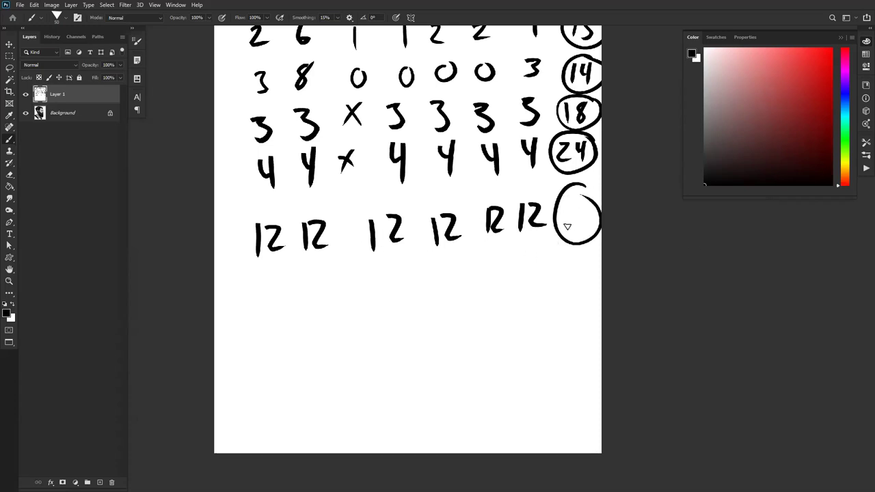
left_click_drag(527, 303, 508, 321)
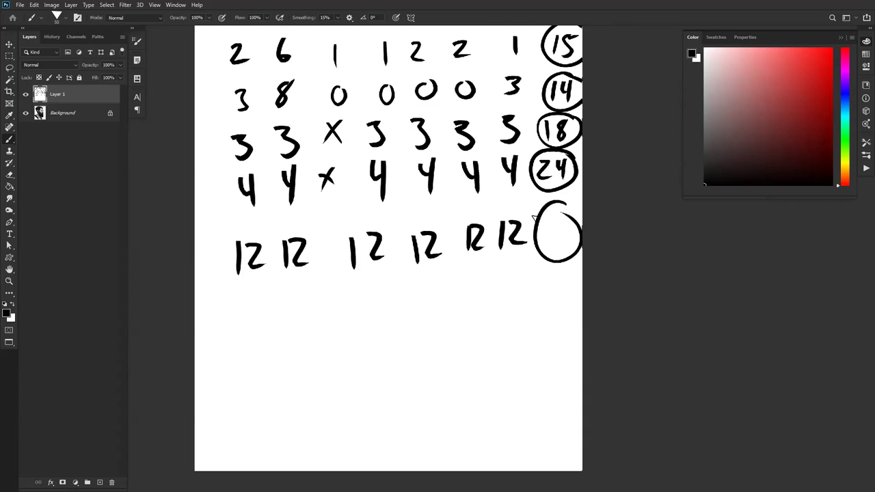
left_click_drag(545, 220, 546, 248)
key("ctrl+z")
left_click_drag(557, 233, 555, 248)
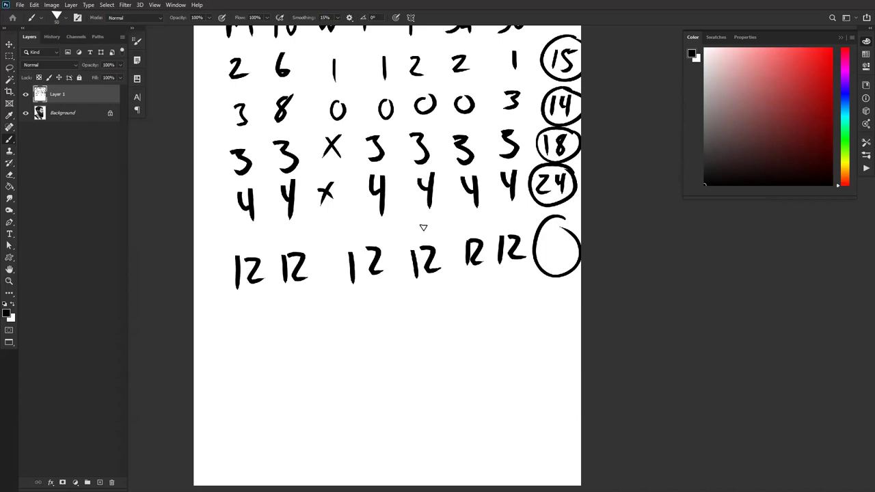
mouse_move(545, 244)
left_mouse_down()
mouse_move(551, 264)
mouse_move(578, 261)
left_mouse_up()
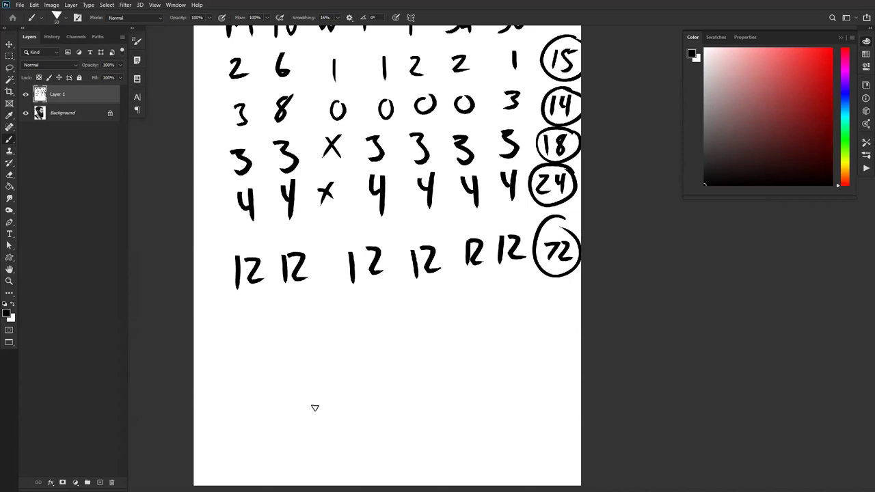
- Mark the W column of the row of 12s with an X and write 6x below that row
mouse_move(319, 256)
left_mouse_down()
mouse_move(333, 272)
mouse_move(318, 272)
left_mouse_up()
left_click_drag(348, 247, 384, 274)
key("ctrl+z")
mouse_move(373, 297)
left_mouse_down()
mouse_move(369, 319)
mouse_move(398, 321)
mouse_move(399, 303)
left_mouse_up()
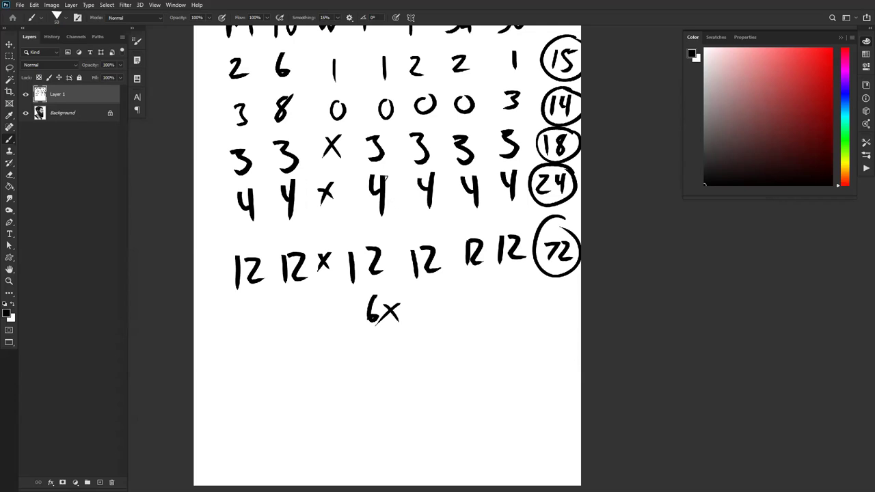
mouse_move(393, 169)
left_mouse_down()
mouse_move(396, 207)
mouse_move(394, 168)
mouse_move(422, 222)
mouse_move(441, 171)
mouse_move(502, 186)
mouse_move(489, 214)
left_mouse_up()
key("ctrl+z")
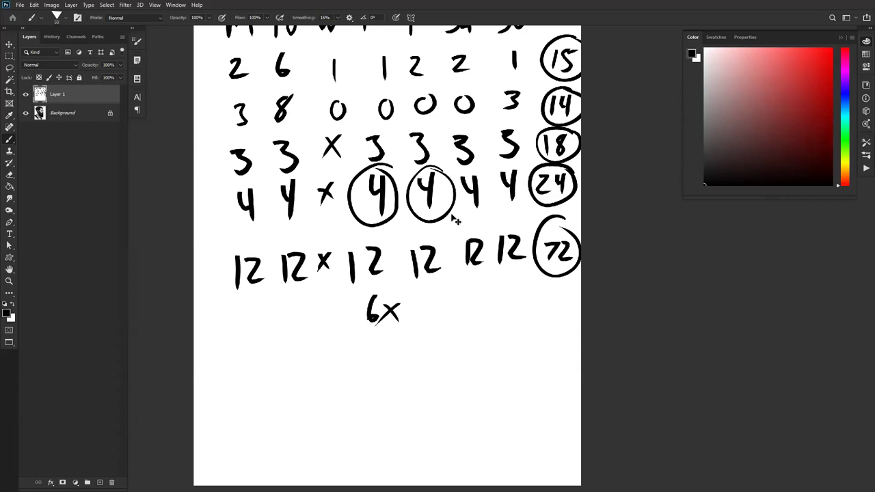
key("ctrl+z")
key("ctrl+z")
left_click_drag(350, 201, 362, 203)
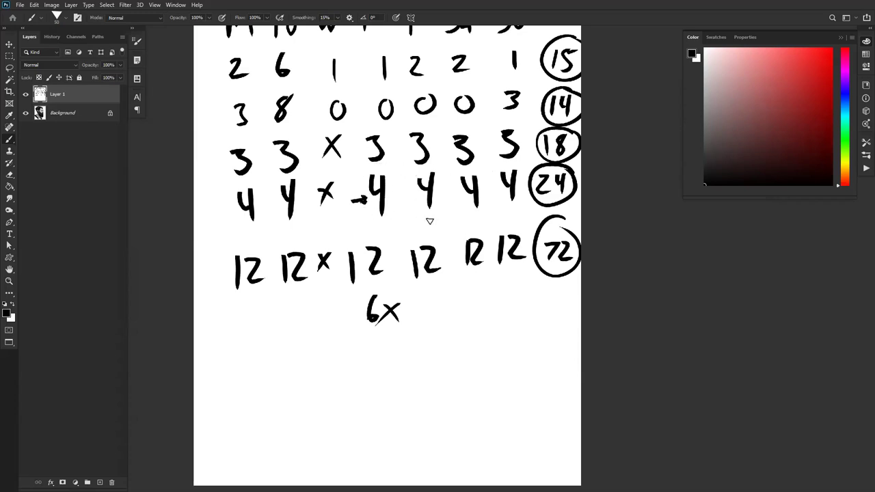
key("ctrl+z")
key("ctrl+z")
- Draw a small arrow between the Th and F 4s in the fourth row, and try a box around the circled 24
mouse_move(391, 198)
left_mouse_down()
mouse_move(414, 195)
mouse_move(406, 207)
left_mouse_up()
mouse_move(524, 214)
left_mouse_down()
mouse_move(582, 192)
mouse_move(525, 187)
mouse_move(528, 211)
left_mouse_up()
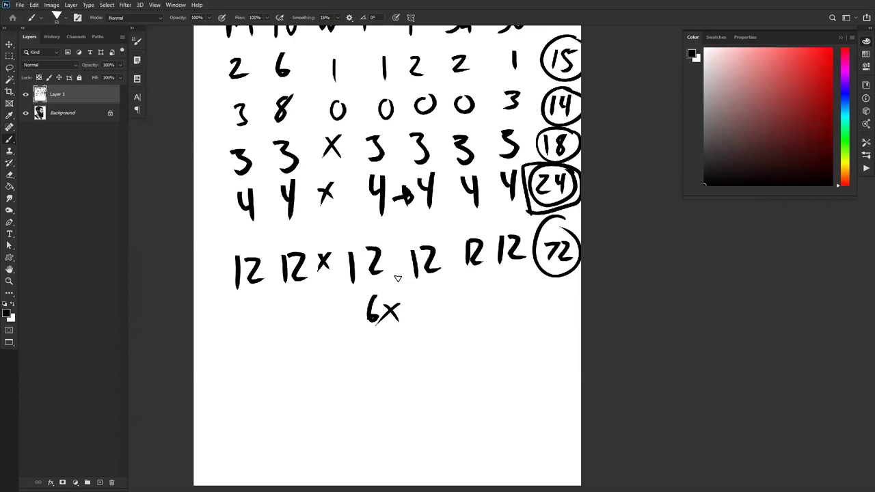
key("ctrl+z")
- Draw a small arrow in front of the first 12 in the row of 12s, pointing at that number
left_click_drag(354, 193, 348, 164)
left_click(391, 224, "alt")
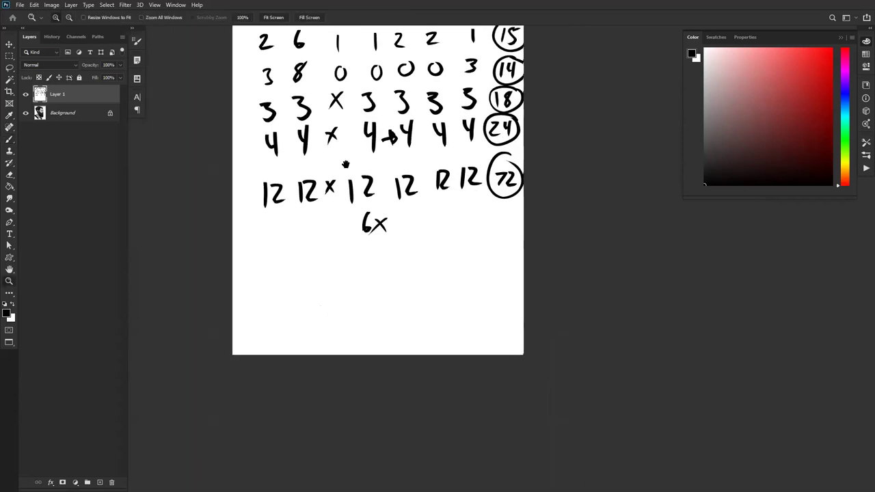
left_click_drag(350, 214, 335, 283)
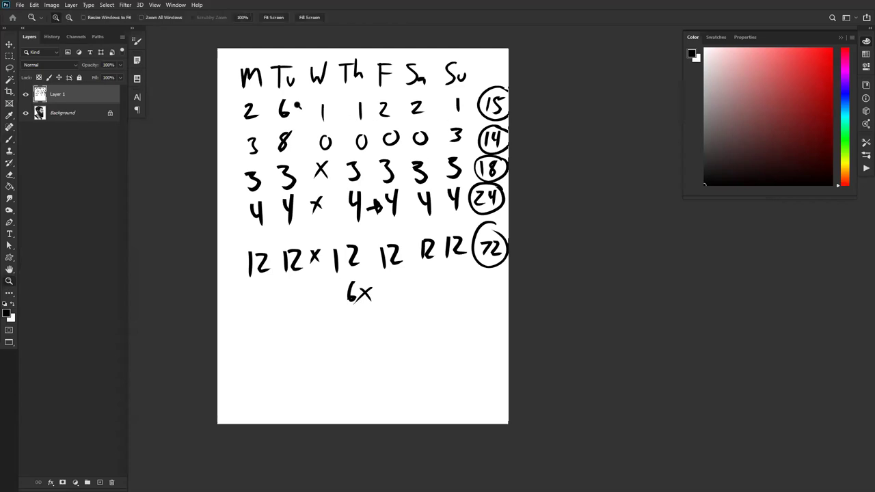
left_click_drag(294, 355, 302, 234)
left_click_drag(335, 185, 322, 250)
mouse_move(226, 211)
left_mouse_down()
mouse_move(239, 206)
mouse_move(232, 201)
left_mouse_up()
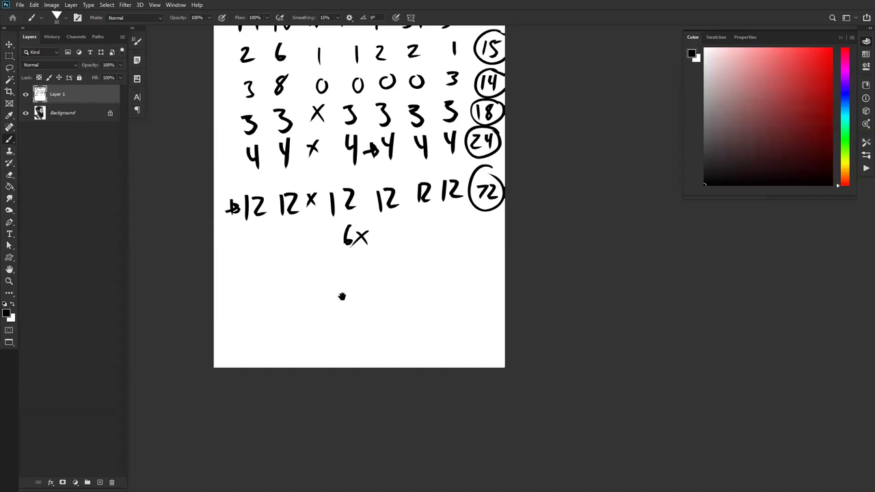
- Write 72 below the row of 12s, followed by an arrow pointing to the words "2 months"
left_click_drag(342, 297, 337, 274)
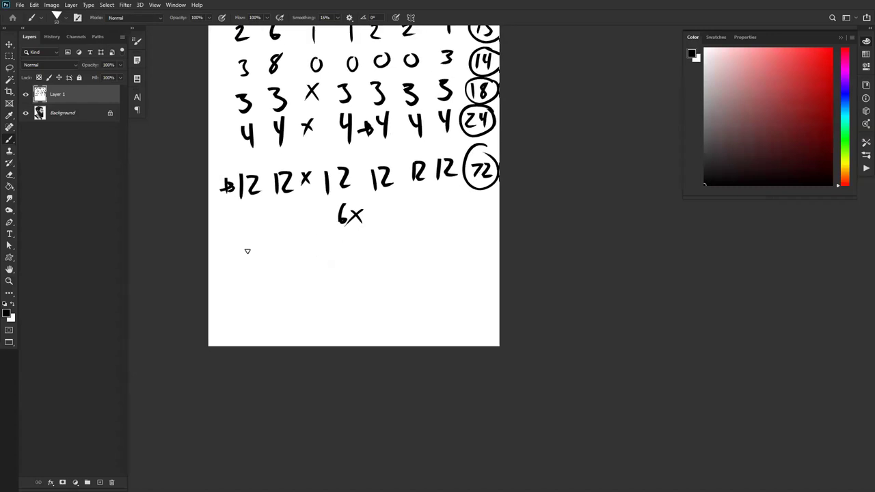
mouse_move(241, 246)
left_mouse_down()
mouse_move(256, 245)
mouse_move(247, 265)
mouse_move(287, 252)
left_mouse_up()
left_click_drag(279, 247, 280, 258)
left_click(298, 252, "ctrl")
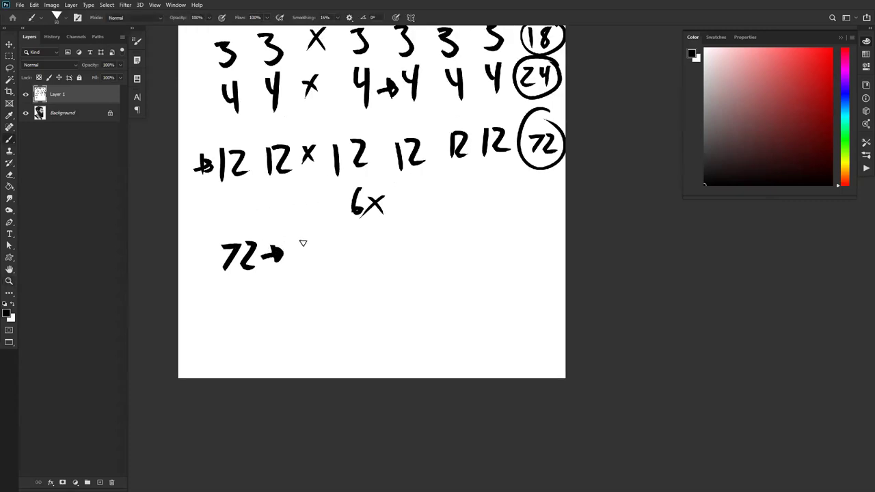
left_click_drag(302, 241, 297, 260)
key("ctrl+z")
mouse_move(296, 243)
left_mouse_down()
mouse_move(338, 249)
mouse_move(347, 257)
mouse_move(377, 248)
left_mouse_up()
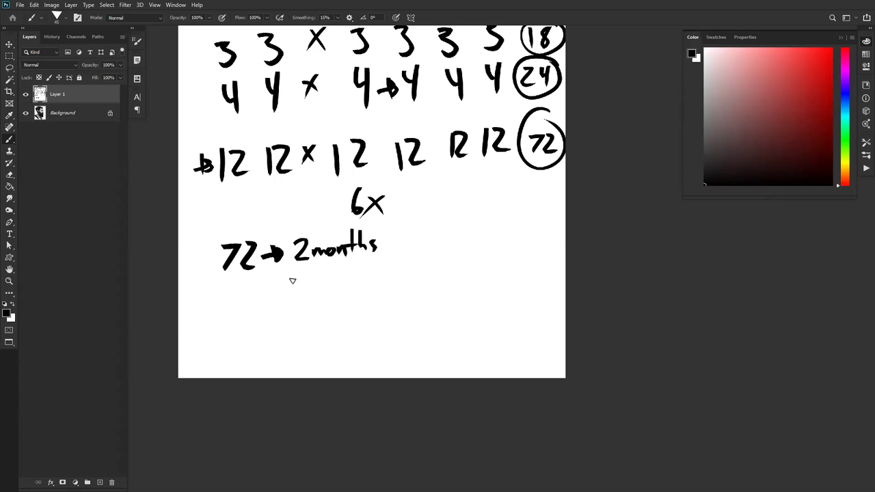
mouse_move(296, 277)
left_mouse_down()
mouse_move(351, 287)
mouse_move(363, 265)
mouse_move(381, 283)
left_mouse_up()
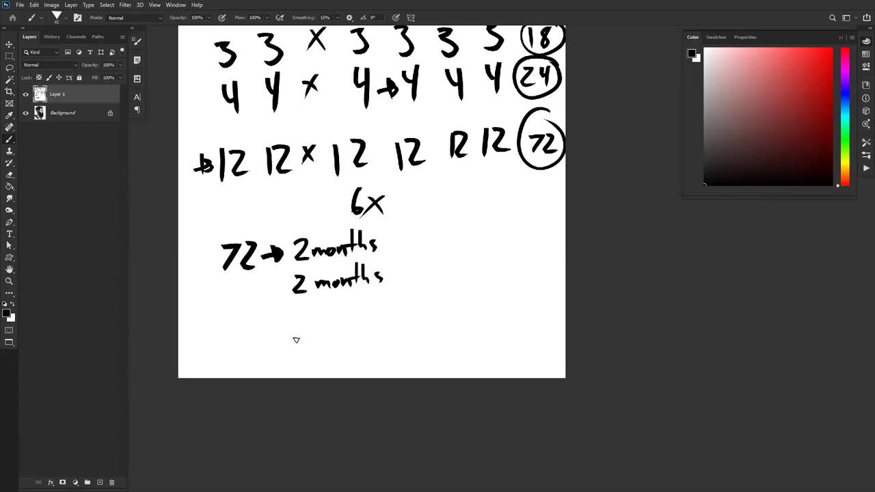
key("ctrl+z")
key("ctrl+z")
key("ctrl+z")
key("ctrl+z")
key("ctrl+z")
key("ctrl+z")
key("ctrl+z")
- Handwrite "3 months" directly beneath the "2 months" note
mouse_move(293, 276)
left_mouse_down()
mouse_move(306, 287)
mouse_move(296, 296)
left_mouse_up()
mouse_move(314, 292)
left_mouse_down()
mouse_move(318, 283)
mouse_move(358, 287)
left_mouse_up()
left_click_drag(354, 260, 380, 285)
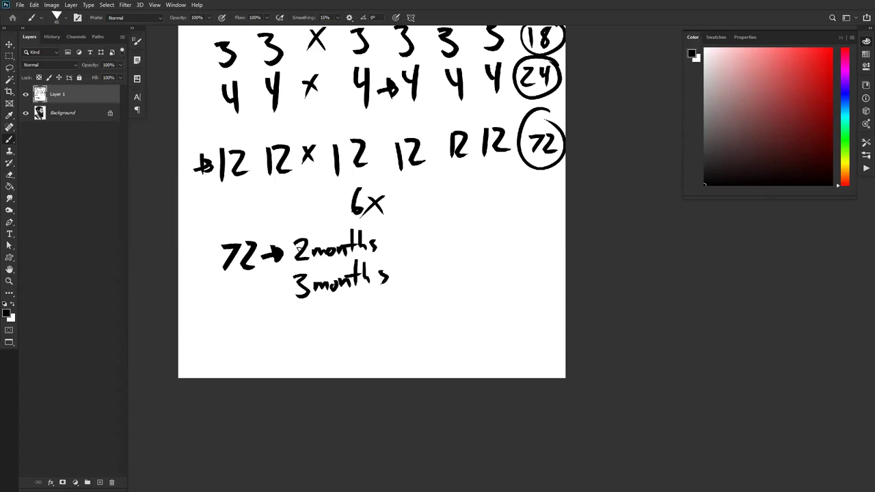
- Paint over the handwritten 3 in white and replace it with a black 4 so the line reads "4 months"
key("x")
mouse_move(294, 288)
left_mouse_down()
mouse_move(302, 276)
mouse_move(307, 293)
mouse_move(307, 285)
left_mouse_up()
key("x")
left_click_drag(303, 272, 302, 299)
left_click_drag(373, 286, 380, 259)
- Switch to Calculator and multiply 72 by 8
key("f")
key("f")
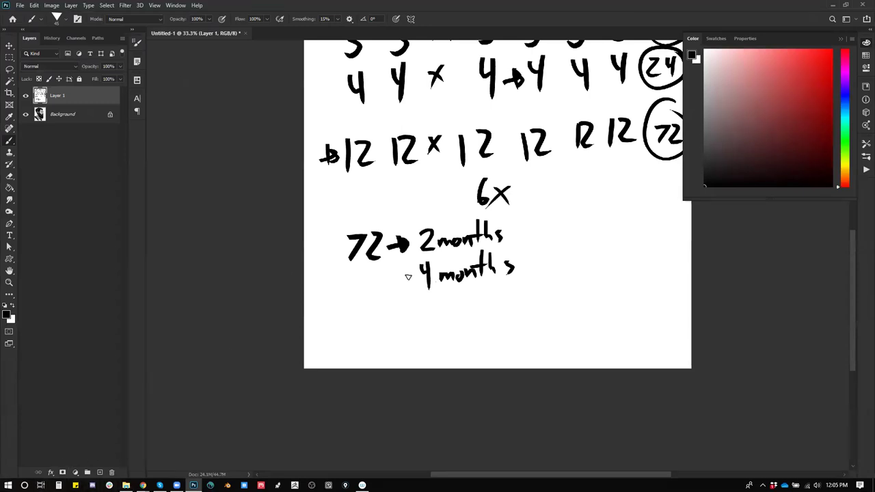
left_click(58, 485)
left_click_drag(396, 91, 251, 115)
left_click(195, 249)
left_click(233, 296)
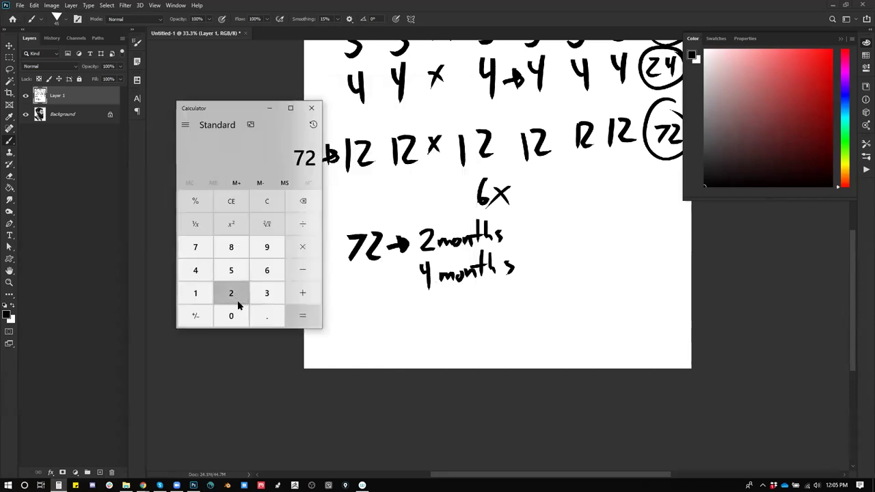
left_click(311, 251)
left_click(233, 248)
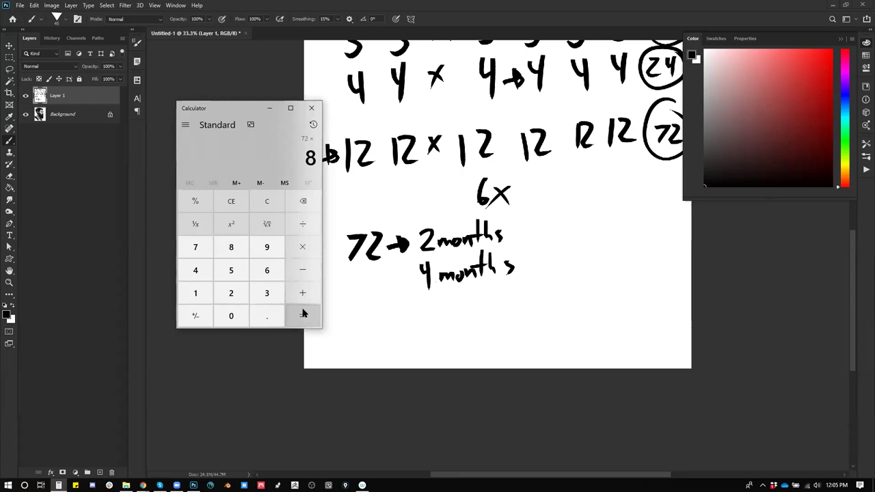
left_click(303, 318)
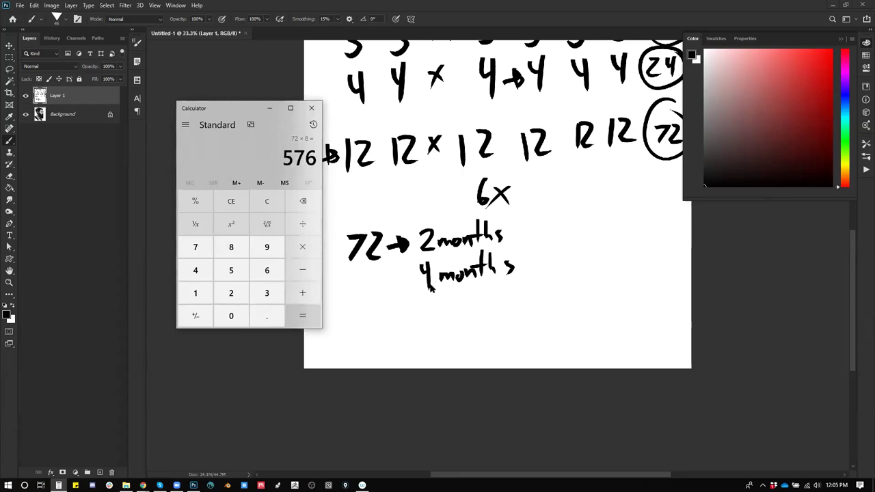
- Back in Photoshop, handwrite "576" beside the "2 months" note
left_click(519, 237)
mouse_move(554, 224)
left_mouse_down()
mouse_move(539, 228)
mouse_move(538, 246)
mouse_move(568, 234)
mouse_move(566, 243)
left_mouse_up()
key("ctrl+z")
left_click_drag(585, 221, 579, 240)
- Switch to Calculator and multiply the 576 result by 2
key("alt+Tab")
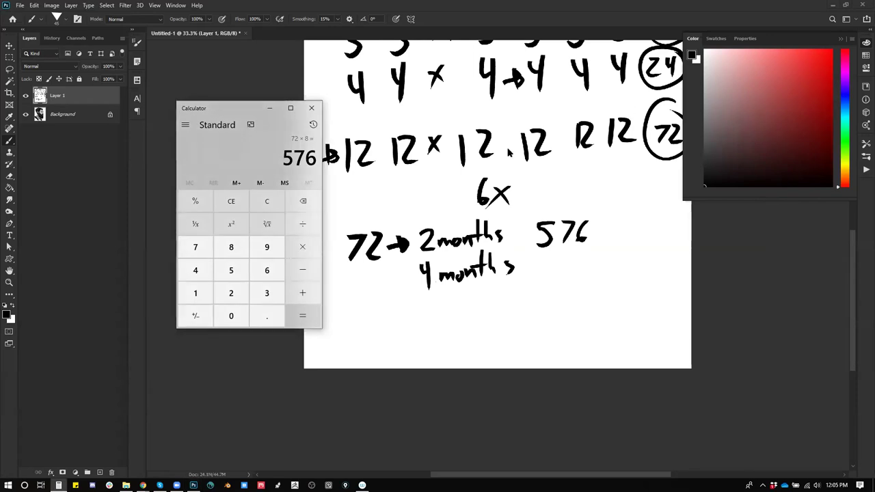
left_click(303, 247)
left_click(231, 293)
left_click(299, 313)
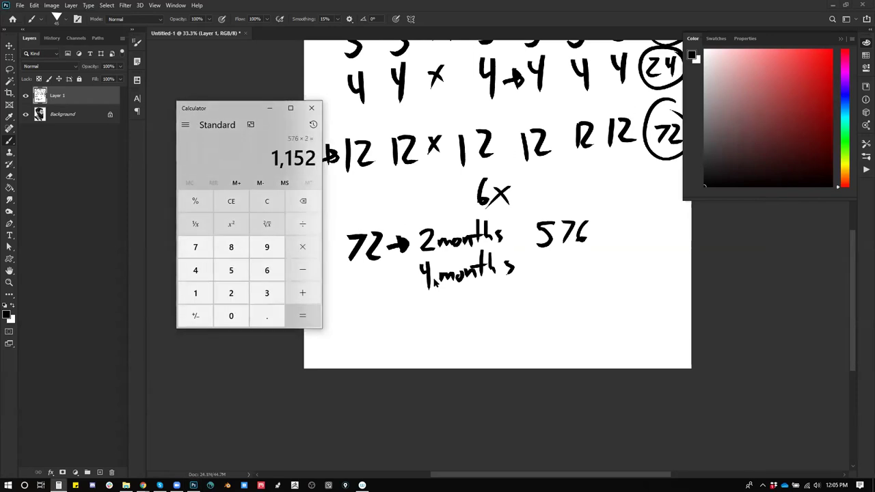
- Back in Photoshop, handwrite "(1152)" in parentheses next to 576
left_click(555, 278)
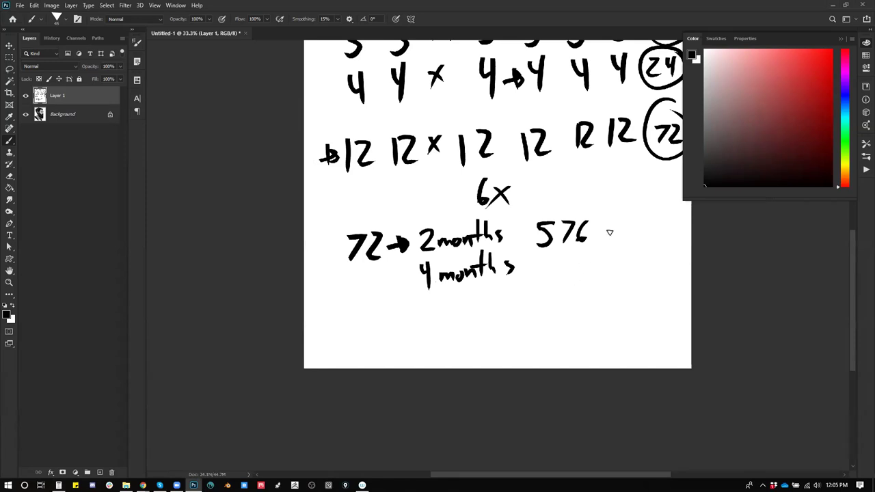
key("alt+Tab")
key("alt+Tab")
mouse_move(612, 209)
left_mouse_down()
mouse_move(609, 255)
mouse_move(629, 241)
left_mouse_up()
key("alt+Tab")
key("alt+Tab")
mouse_move(663, 218)
left_mouse_down()
mouse_move(646, 220)
mouse_move(635, 238)
mouse_move(661, 220)
mouse_move(676, 237)
left_mouse_up()
key("ctrl+z")
mouse_move(670, 202)
left_mouse_down()
mouse_move(678, 212)
mouse_move(666, 250)
left_mouse_up()
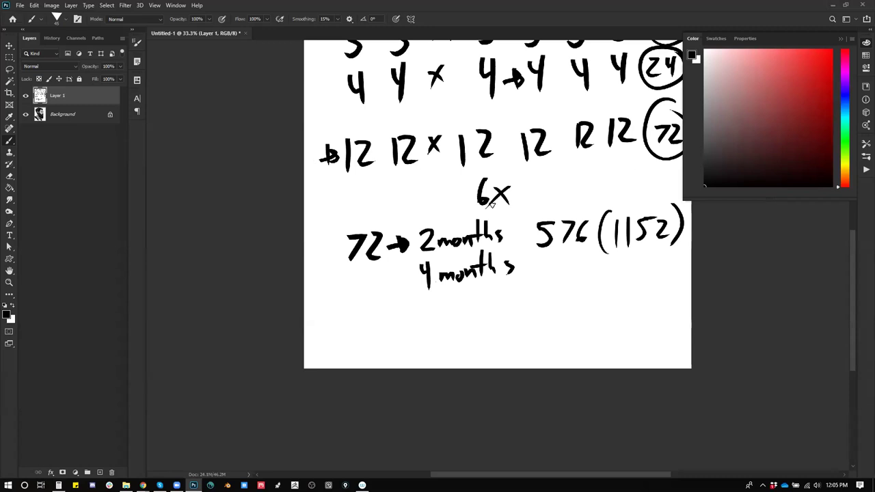
- Handwrite "4 x 365" on a new line below the "72" and "4 months" notes
scroll(386, 281, "down", 2)
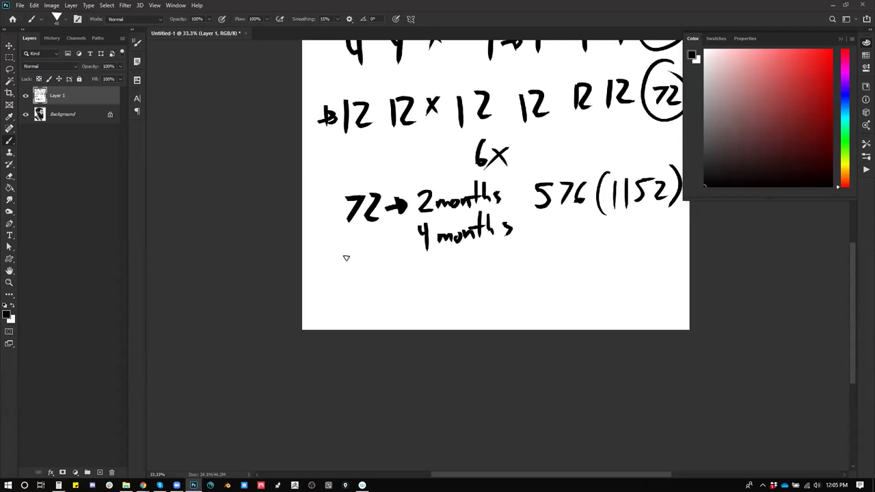
left_click_drag(345, 259, 356, 267)
left_click_drag(352, 254, 350, 292)
scroll(418, 118, "up", 3)
scroll(424, 102, "up", 3)
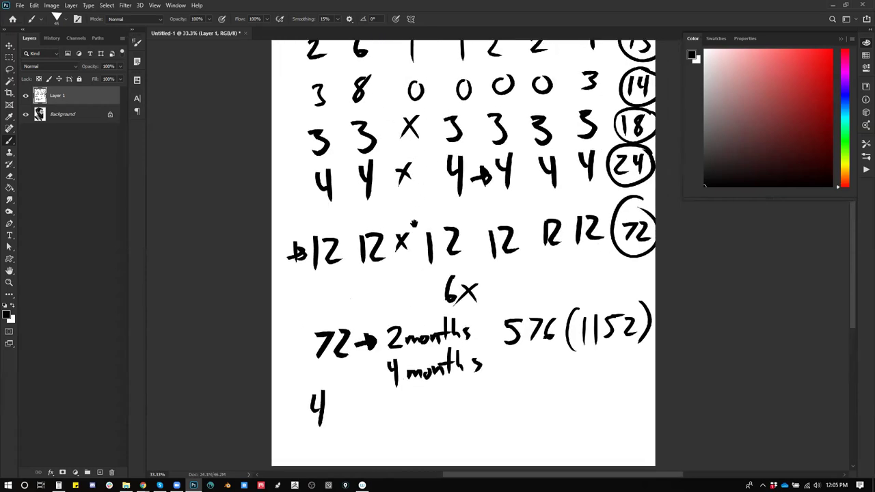
scroll(403, 260, "down", 5)
scroll(283, 326, "down", 1)
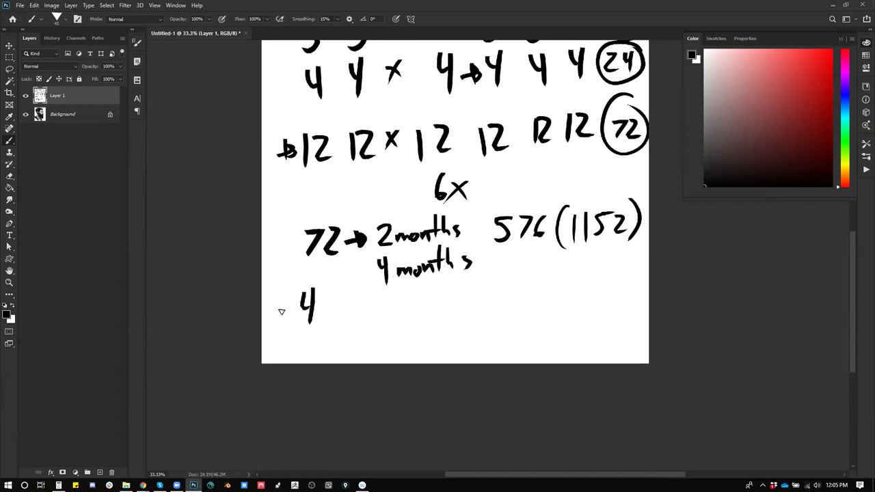
left_click_drag(341, 307, 351, 321)
mouse_move(352, 307)
left_mouse_down()
mouse_move(342, 322)
mouse_move(395, 320)
left_mouse_up()
left_click_drag(400, 301, 413, 300)
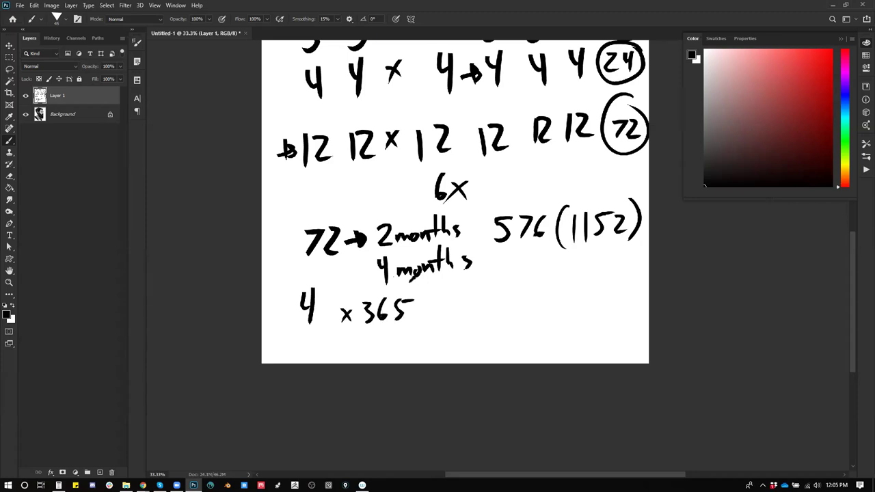
- Switch to Calculator, clear the previous result and multiply 365 by 4
key("alt+Tab")
left_click(299, 207)
left_click(254, 205)
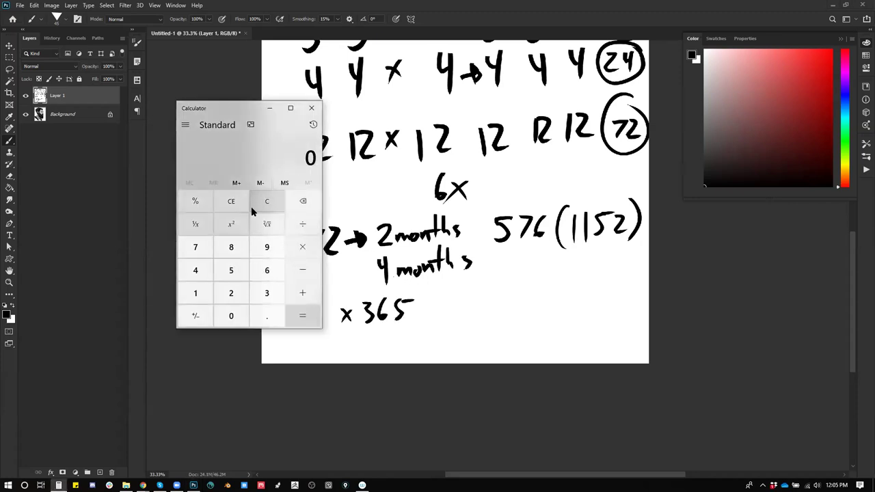
left_click(265, 293)
left_click(267, 270)
left_click(231, 270)
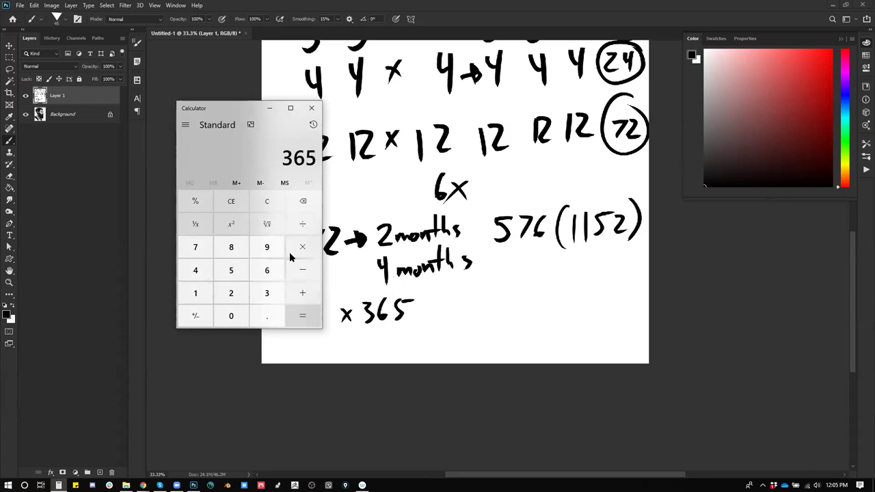
left_click(302, 246)
left_click(196, 270)
left_click(308, 317)
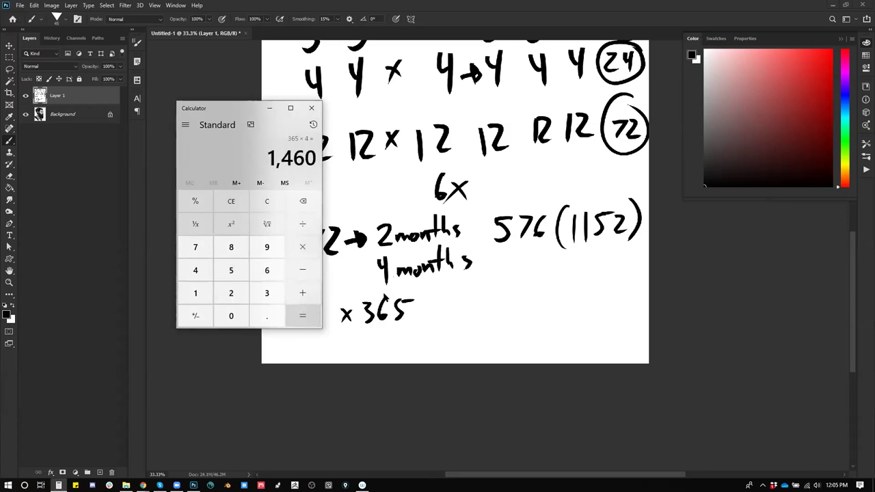
- Back in Photoshop, handwrite "(1460)" in parentheses below "(1152)", checking the number against Calculator
key("alt+Tab")
mouse_move(558, 272)
left_mouse_down()
mouse_move(562, 315)
mouse_move(572, 305)
left_mouse_up()
key("alt+Tab")
key("alt+Tab")
mouse_move(586, 277)
left_mouse_down()
mouse_move(581, 283)
mouse_move(595, 292)
left_mouse_up()
left_click_drag(591, 272, 589, 312)
mouse_move(609, 273)
left_mouse_down()
mouse_move(601, 298)
mouse_move(618, 299)
left_mouse_up()
key("alt+Tab")
key("alt+Tab")
left_click_drag(626, 268, 625, 315)
key("alt+Tab")
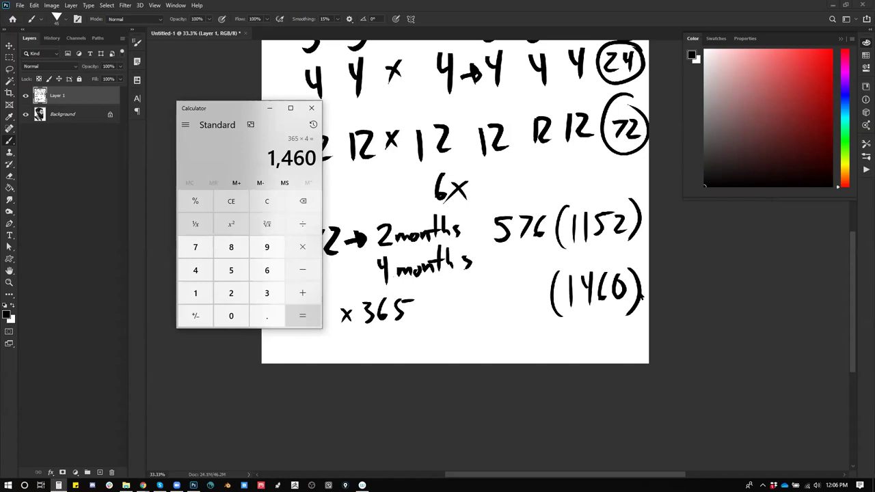
key("alt+Tab")
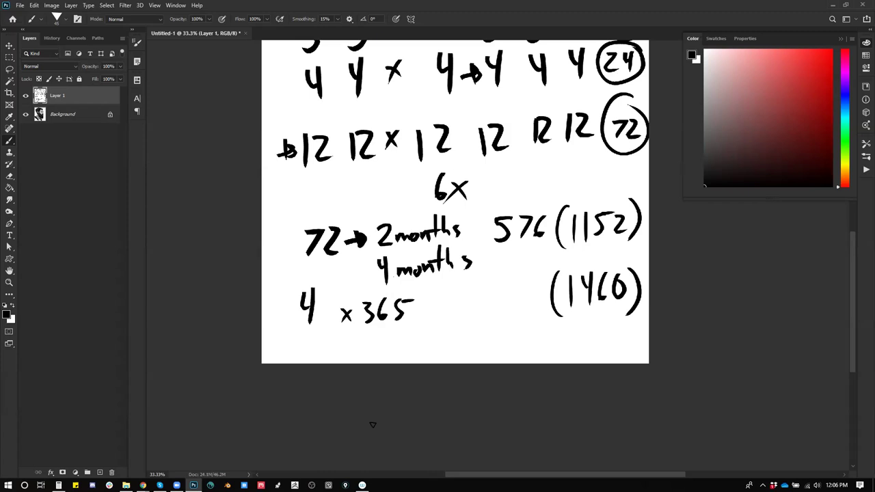
- Draw one box around the "4 x 365" line and another around the "72" and months notes above it
mouse_move(272, 289)
left_mouse_down()
mouse_move(497, 265)
mouse_move(501, 327)
left_mouse_up()
left_click_drag(488, 330, 287, 344)
left_click_drag(274, 289, 279, 342)
left_click_drag(281, 285, 361, 214)
mouse_move(432, 206)
left_mouse_down()
mouse_move(479, 202)
mouse_move(482, 268)
left_mouse_up()
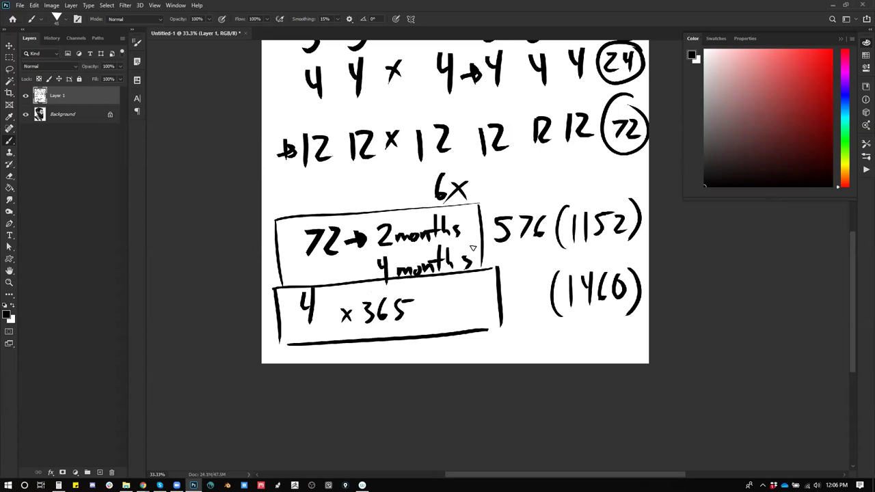
- Switch to Calculator, clear the previous result and multiply 55 by 52
key("alt+Tab")
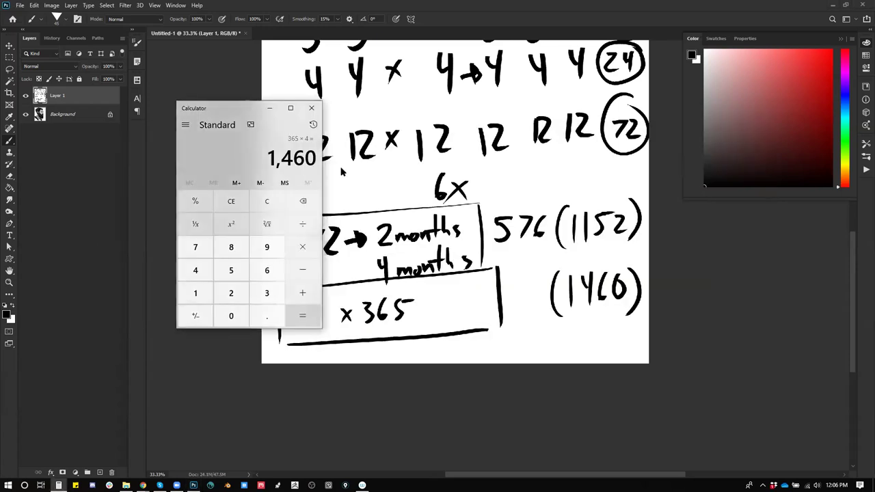
left_click(265, 202)
left_click(196, 247)
left_click(302, 201)
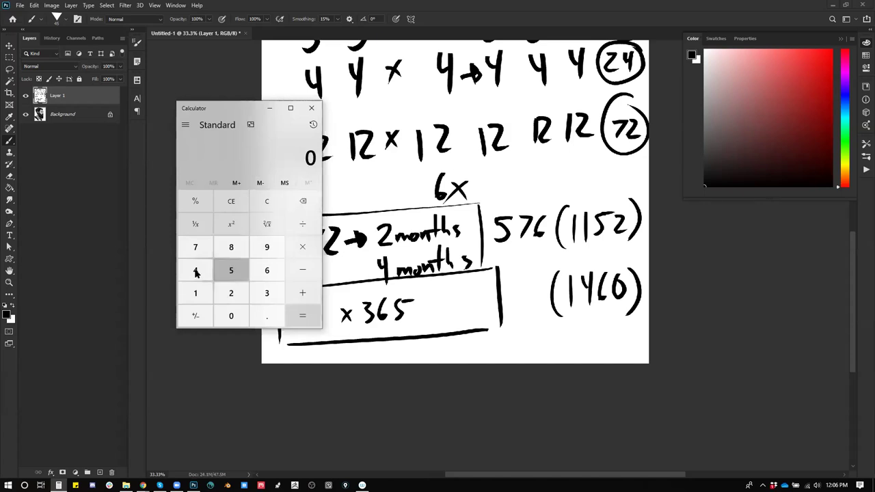
left_click(195, 251)
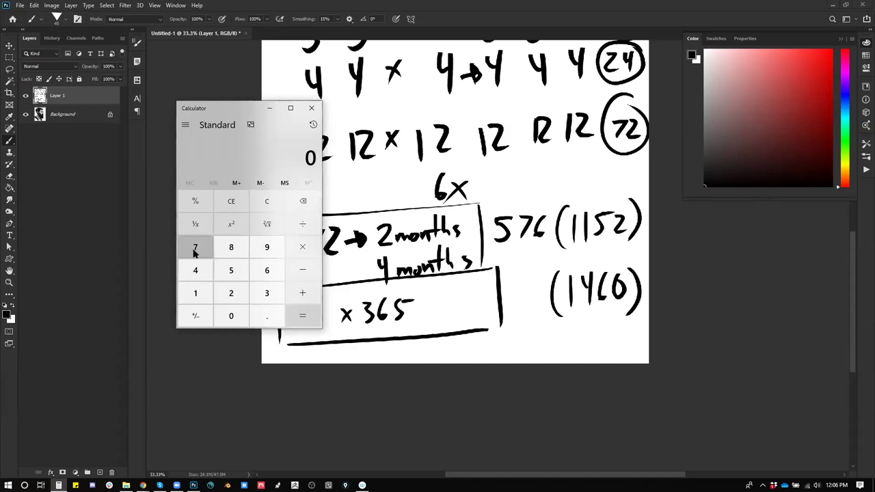
left_click(238, 272)
left_click(238, 273)
left_click(304, 246)
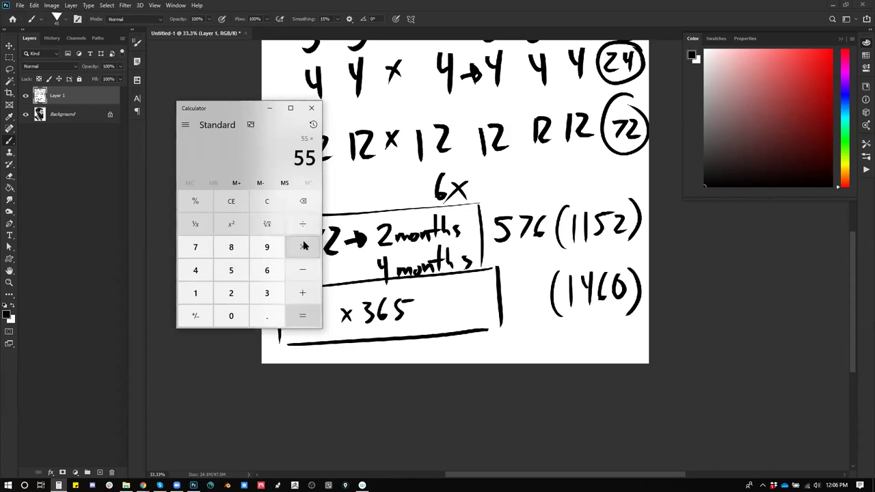
left_click(233, 273)
left_click(231, 293)
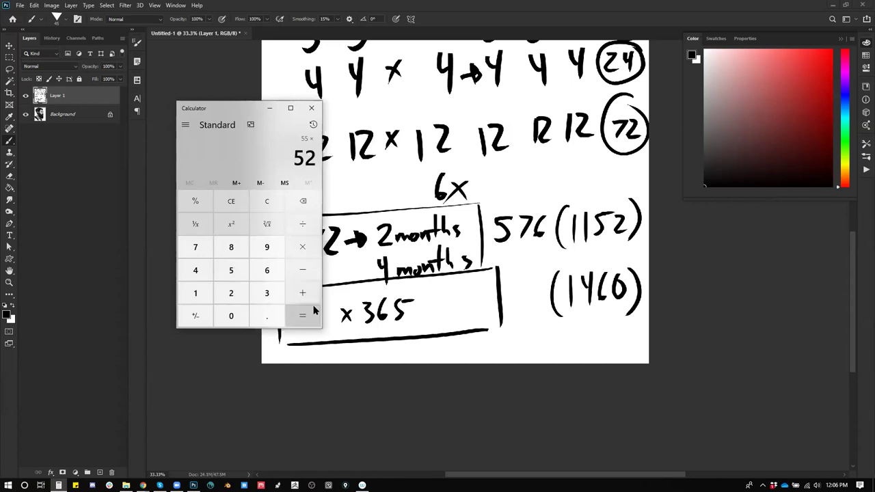
left_click(313, 313)
- Divide the 55 × 52 product by 2 and highlight the result
left_click_drag(271, 158, 316, 158)
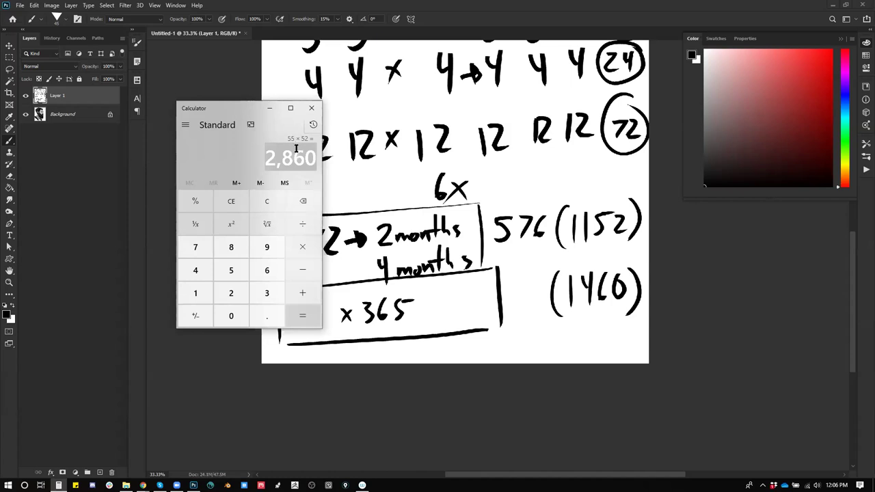
type("/")
left_click(302, 316)
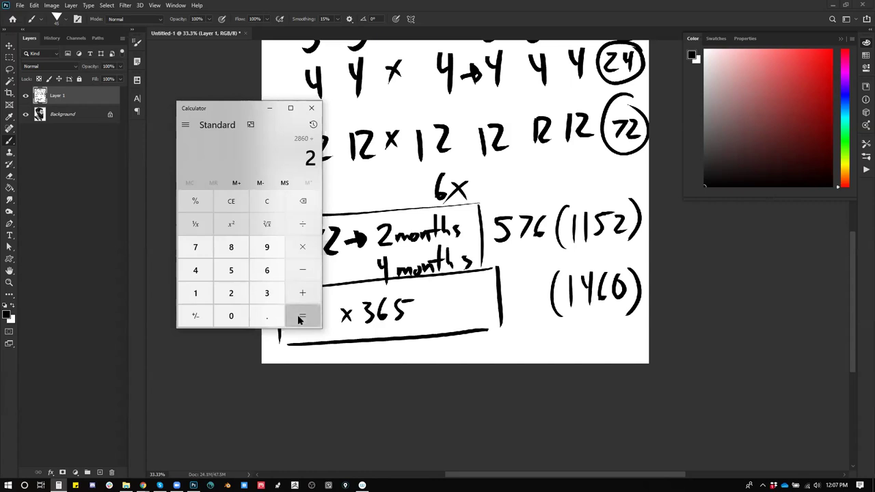
left_click_drag(279, 159, 317, 160)
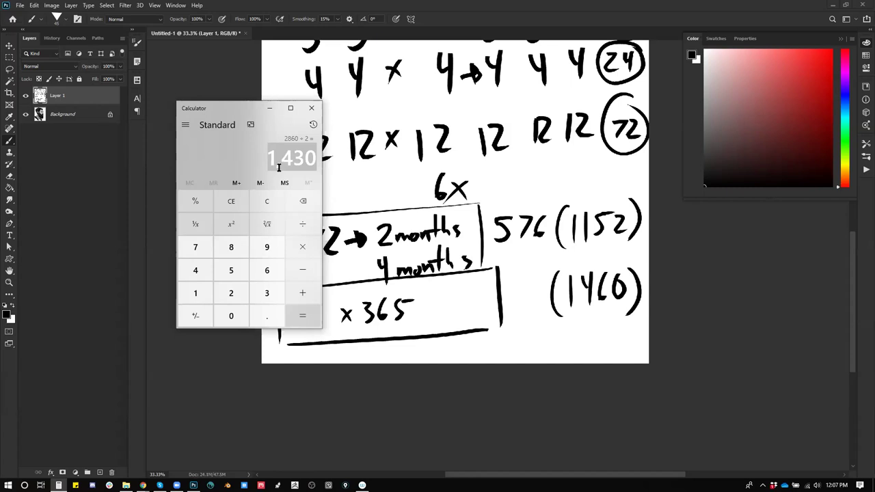
- Return to Photoshop and hide Layer 1 with the handwritten notes
left_click(369, 152)
left_click_drag(313, 132, 257, 208)
left_click_drag(297, 151, 245, 213)
key("ctrl+z")
key("z")
left_click(389, 179, "alt")
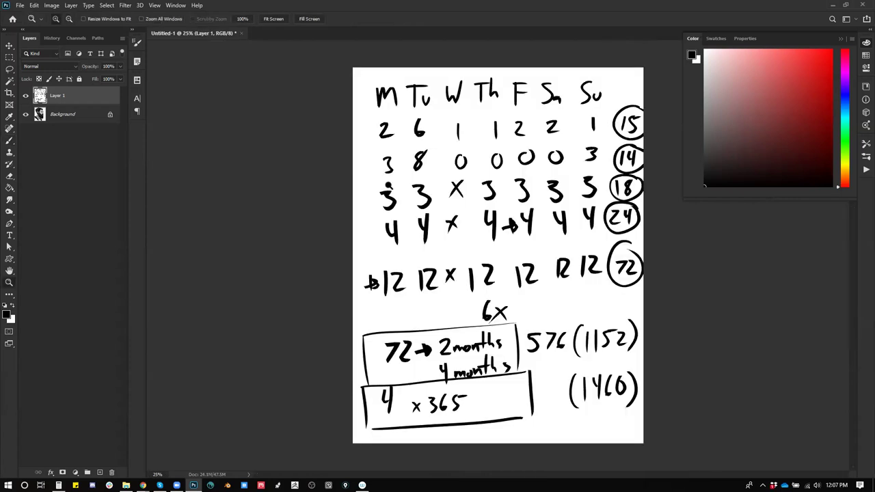
key("b")
key("f")
left_click_drag(402, 197, 343, 188)
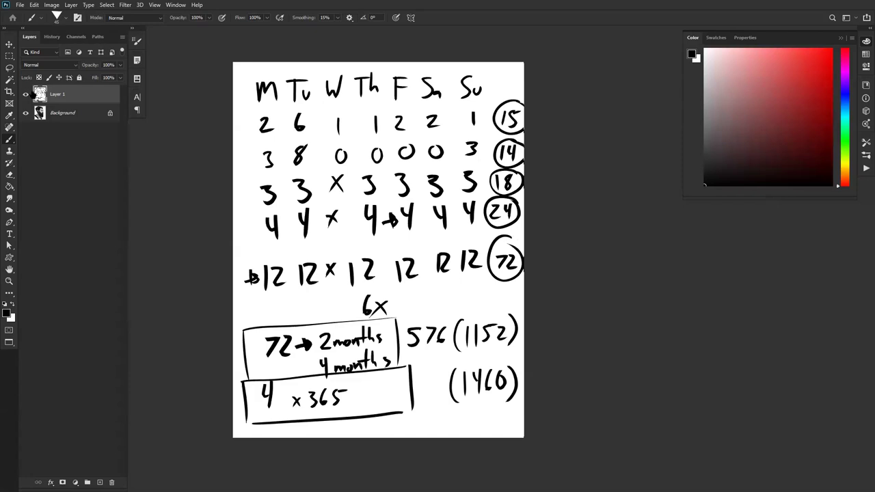
left_click(25, 94)
key("ctrl+shift+h")
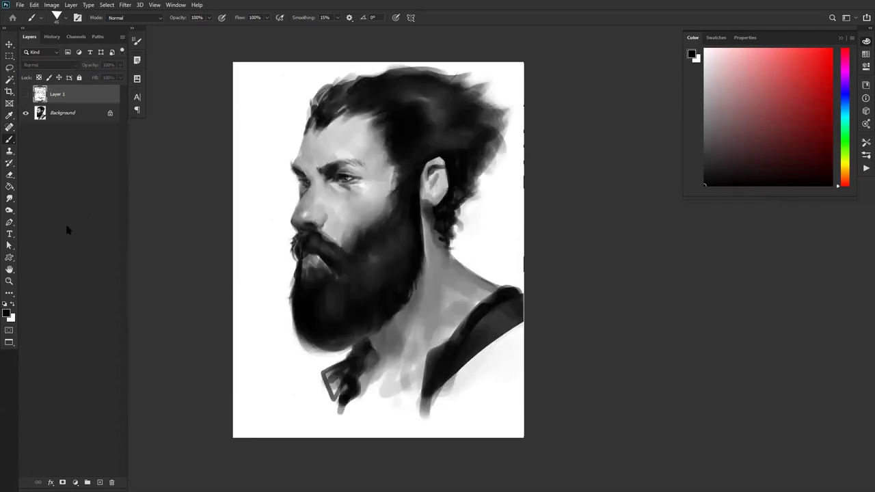
- Add a new layer directly above the Background and fill it with the white sampled from the portrait's backdrop
left_click(74, 116)
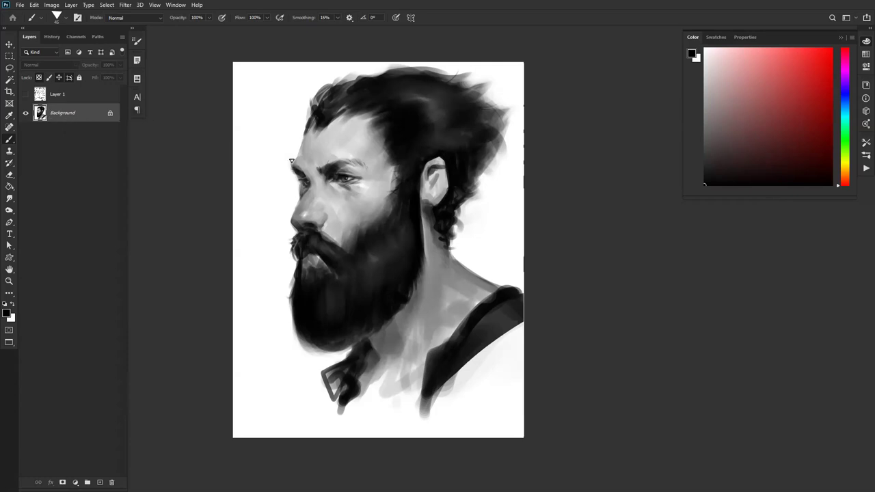
key("ctrl+alt+shift+n")
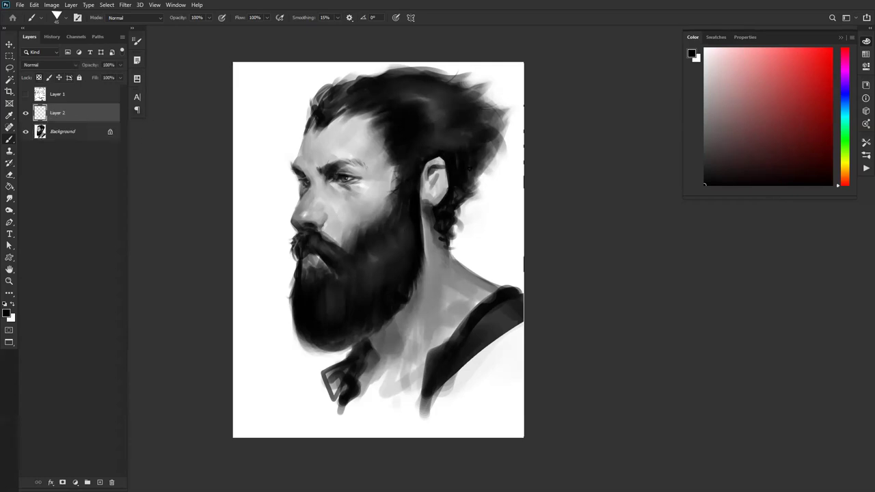
key("g")
left_click(485, 205, "alt")
left_click(485, 205)
- Choose a round brush preset, make black the foreground colour and adjust the brush size
key("b")
right_click(351, 203)
left_click(456, 183)
key("Return")
key("x")
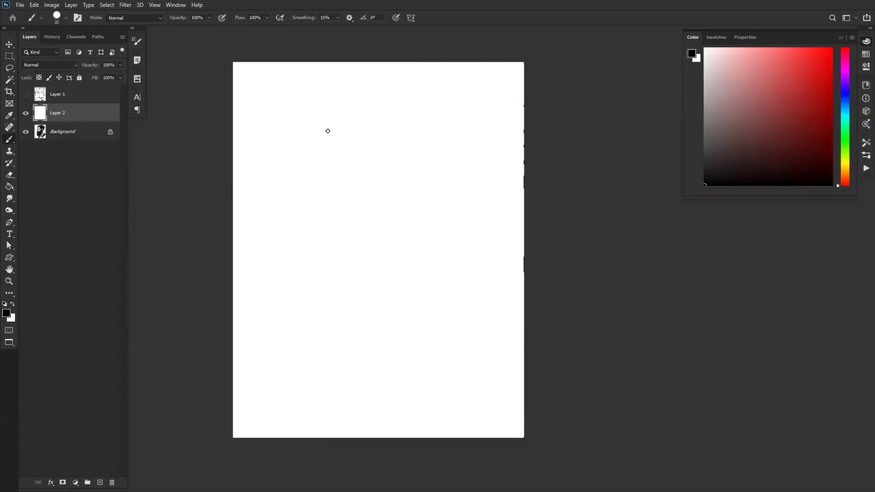
key("bracketleft")
key("bracketleft")
- Sketch the nose bridge, eye, eyebrow and underside of the nose in soft black strokes on the upper part of Layer 2
left_click_drag(335, 138, 356, 162)
key("ctrl+z")
mouse_move(324, 119)
left_mouse_down()
mouse_move(312, 152)
mouse_move(325, 169)
mouse_move(318, 163)
mouse_move(352, 165)
left_mouse_up()
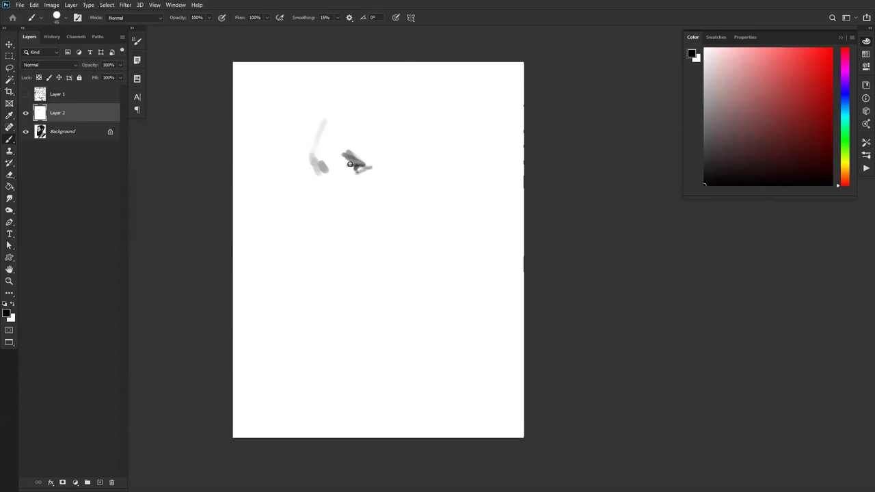
mouse_move(347, 158)
left_mouse_down()
mouse_move(312, 153)
mouse_move(325, 174)
mouse_move(316, 211)
mouse_move(323, 224)
mouse_move(327, 173)
mouse_move(311, 206)
mouse_move(344, 205)
left_mouse_up()
left_click_drag(351, 164, 350, 171)
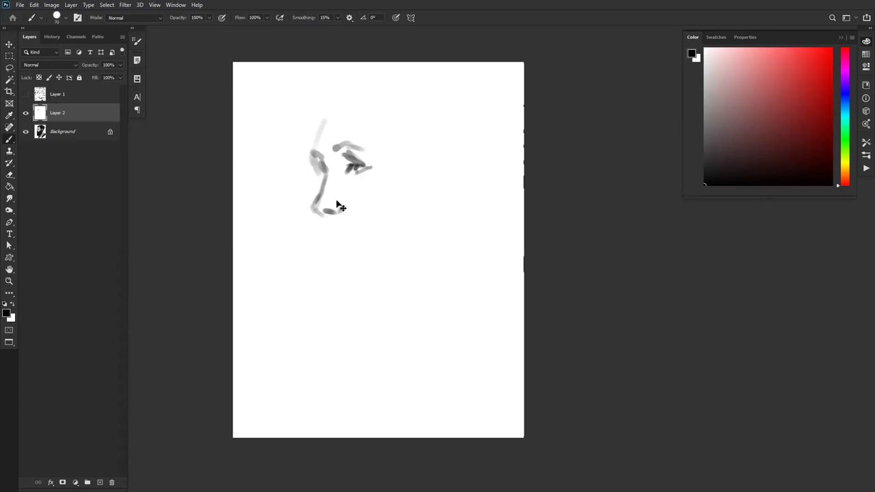
- Flip the canvas horizontally and outline the forehead and the top of the skull above the eye
key("ctrl+f")
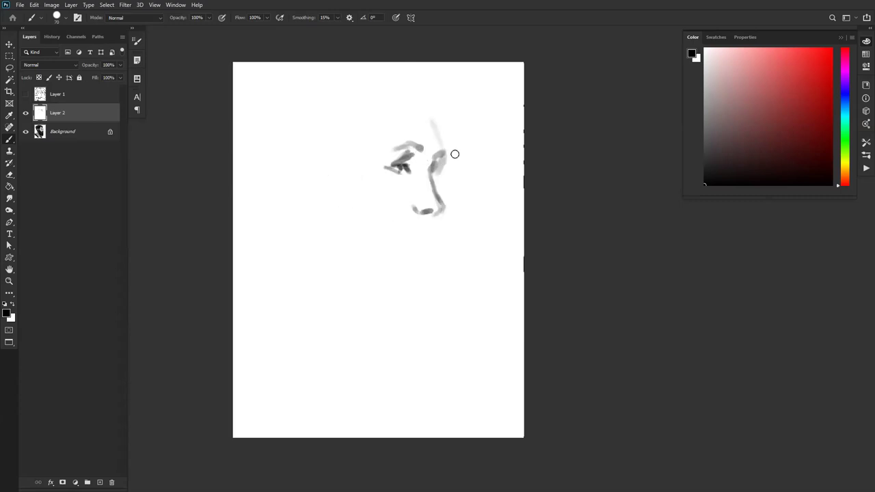
mouse_move(429, 115)
left_mouse_down()
mouse_move(413, 93)
mouse_move(385, 79)
mouse_move(318, 84)
left_mouse_up()
mouse_move(429, 107)
left_mouse_down()
mouse_move(422, 92)
mouse_move(375, 78)
mouse_move(319, 88)
mouse_move(312, 104)
left_mouse_up()
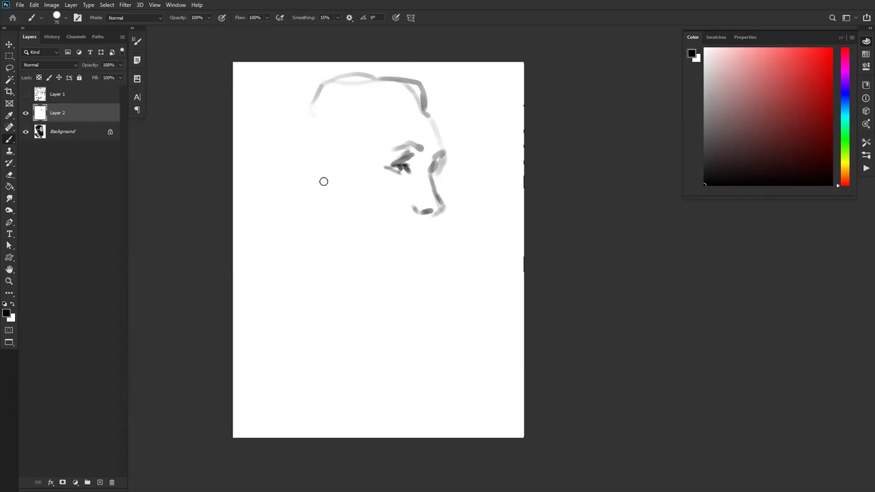
- Sketch the ear, jawline, lips and chin to close the face outline, undoing the stray jaw strokes
mouse_move(318, 153)
left_mouse_down()
mouse_move(304, 157)
mouse_move(314, 180)
mouse_move(319, 148)
mouse_move(312, 156)
mouse_move(325, 175)
left_mouse_up()
mouse_move(342, 205)
left_mouse_down()
mouse_move(356, 249)
mouse_move(372, 257)
mouse_move(331, 212)
mouse_move(338, 223)
mouse_move(337, 200)
mouse_move(353, 250)
mouse_move(386, 268)
left_mouse_up()
key("ctrl+z")
key("ctrl+z")
left_click_drag(438, 176, 422, 258)
mouse_move(430, 224)
left_mouse_down()
mouse_move(421, 268)
mouse_move(423, 254)
mouse_move(413, 271)
mouse_move(375, 264)
mouse_move(419, 270)
mouse_move(385, 270)
mouse_move(413, 270)
left_mouse_up()
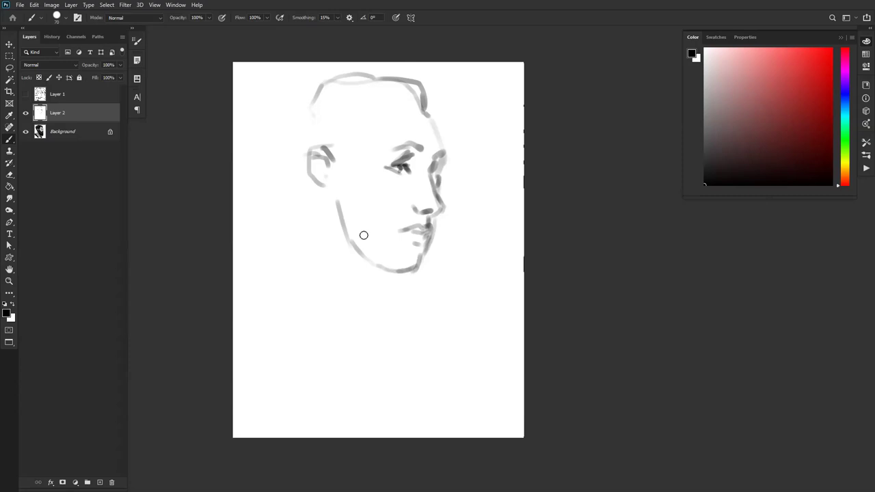
- Sketch the sideburn hair beside the ear, the front hairline and the outer contour of the hair
mouse_move(346, 168)
left_mouse_down()
mouse_move(335, 156)
mouse_move(343, 135)
left_mouse_up()
left_click_drag(351, 133, 339, 129)
mouse_move(327, 95)
left_mouse_down()
mouse_move(386, 118)
mouse_move(375, 92)
mouse_move(425, 115)
left_mouse_up()
mouse_move(386, 74)
left_mouse_down()
mouse_move(296, 81)
mouse_move(300, 123)
left_mouse_up()
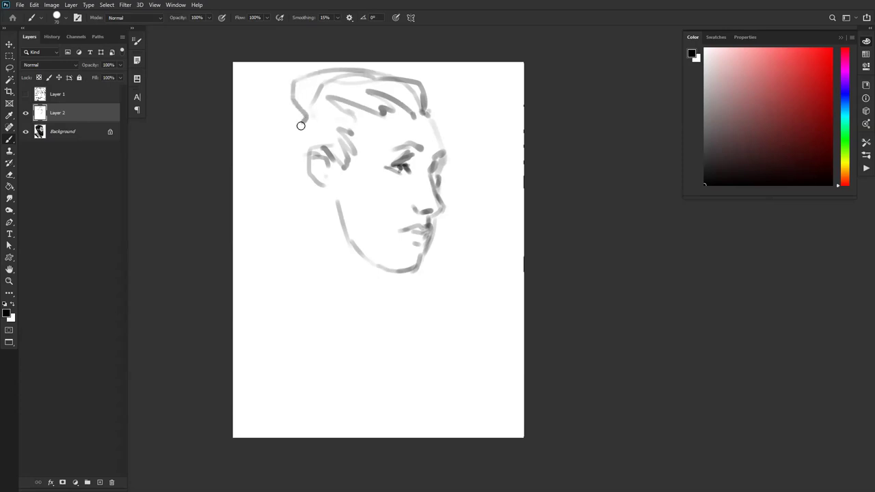
- Draw swept-back hair lines, the angular shape behind the head and long strands falling beside and below the ear
mouse_move(364, 77)
left_mouse_down()
mouse_move(299, 143)
mouse_move(322, 144)
left_mouse_up()
left_click_drag(307, 179, 280, 300)
left_click_drag(342, 77, 267, 236)
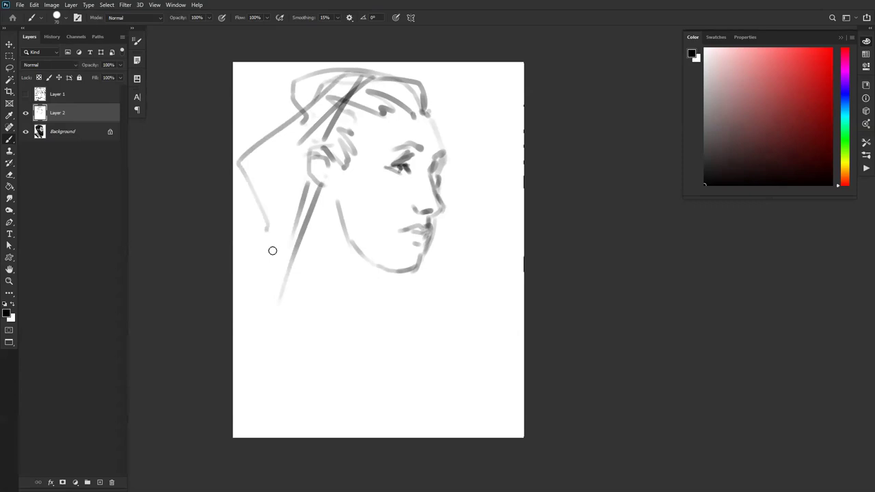
mouse_move(320, 187)
left_mouse_down()
mouse_move(294, 273)
mouse_move(326, 214)
mouse_move(309, 271)
left_mouse_up()
mouse_move(354, 144)
left_mouse_down()
mouse_move(334, 262)
mouse_move(350, 257)
left_mouse_up()
left_click_drag(348, 290, 348, 299)
- Flip the canvas and redraw the forehead, nose, chin and jaw contour, painting over the old lines in white
key("ctrl+shift+h")
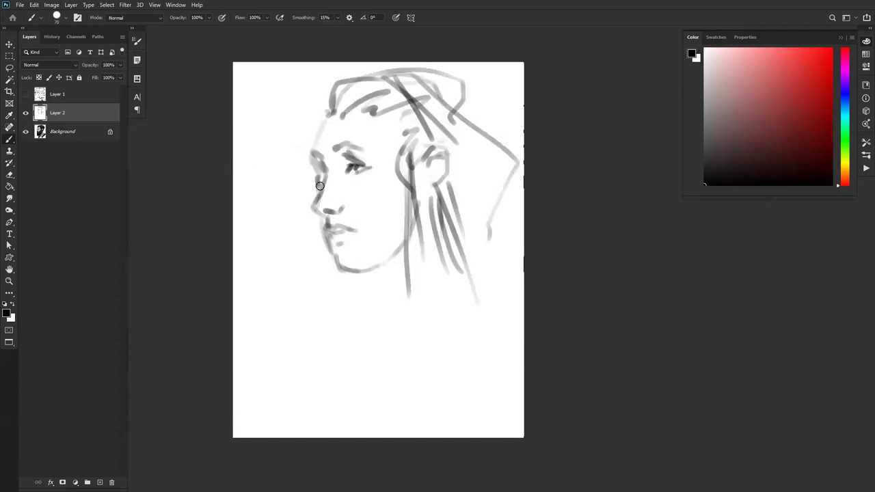
left_click_drag(331, 111, 309, 156)
key("x")
mouse_move(337, 268)
left_mouse_down()
mouse_move(317, 229)
mouse_move(348, 293)
mouse_move(320, 233)
mouse_move(317, 202)
mouse_move(309, 206)
mouse_move(316, 219)
mouse_move(356, 206)
mouse_move(325, 218)
mouse_move(330, 182)
mouse_move(329, 209)
left_mouse_up()
key("x")
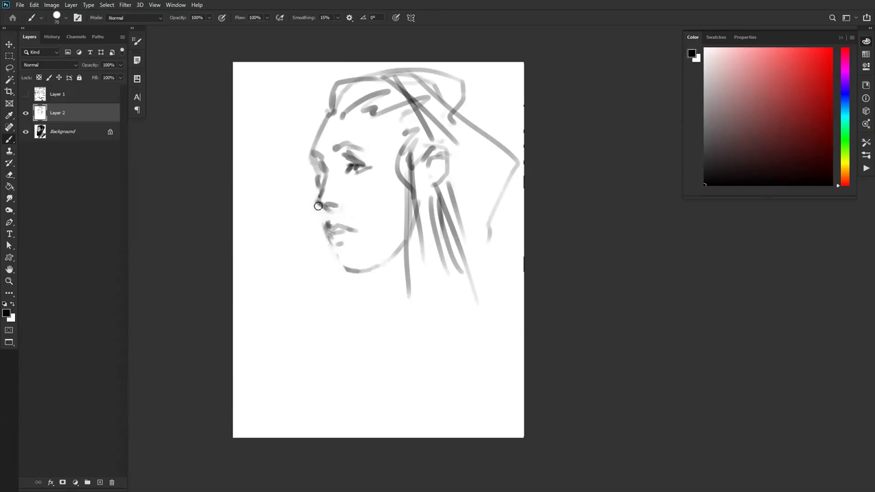
mouse_move(318, 178)
left_mouse_down()
mouse_move(320, 214)
mouse_move(346, 267)
mouse_move(342, 254)
mouse_move(374, 262)
mouse_move(365, 262)
mouse_move(394, 246)
mouse_move(345, 263)
mouse_move(400, 250)
left_mouse_up()
key("x")
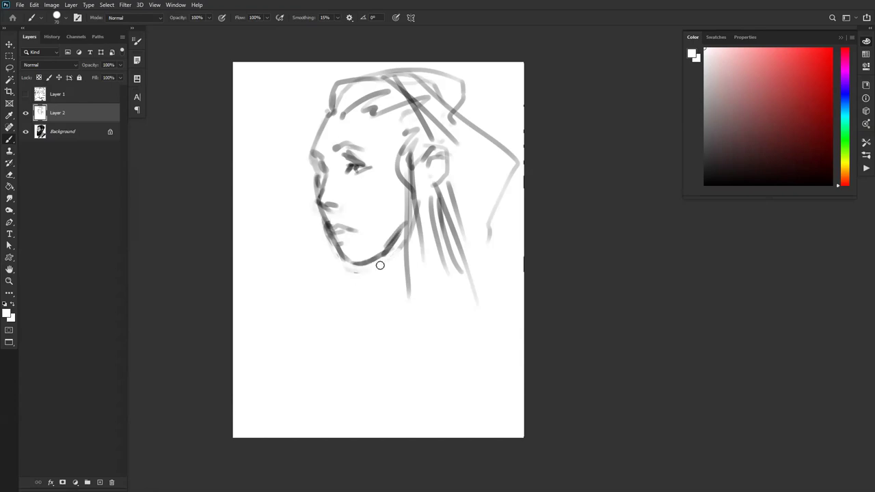
- Flip the canvas back and darken the eyebrow and near eye with black
key("ctrl+h")
key("x")
mouse_move(419, 149)
left_mouse_down()
mouse_move(411, 146)
mouse_move(422, 147)
mouse_move(394, 167)
mouse_move(408, 161)
left_mouse_up()
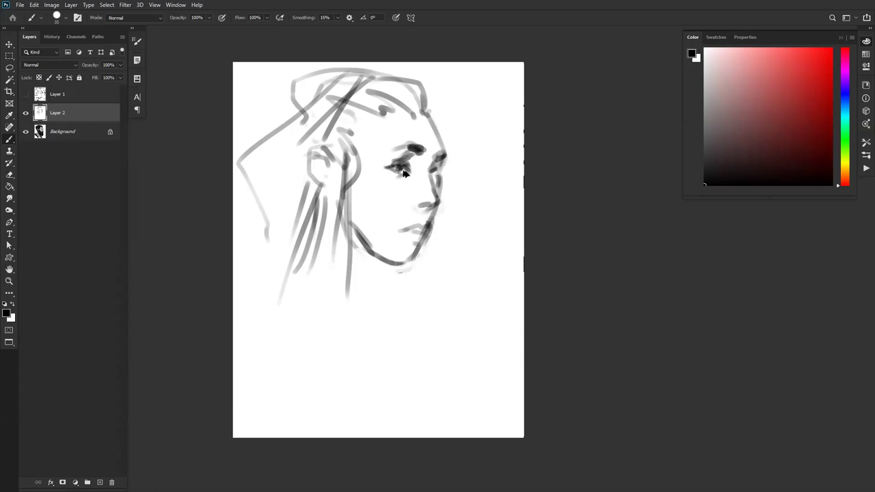
- Deepen the inner eye socket and shade the side of the nose with black and a sampled grey
left_click(409, 163, "alt")
key("d")
mouse_move(431, 160)
left_mouse_down()
mouse_move(440, 189)
mouse_move(416, 201)
left_mouse_up()
key("bracketright")
left_click(417, 201, "alt")
mouse_move(415, 201)
left_mouse_down()
mouse_move(431, 202)
mouse_move(424, 171)
mouse_move(422, 189)
mouse_move(429, 161)
left_mouse_up()
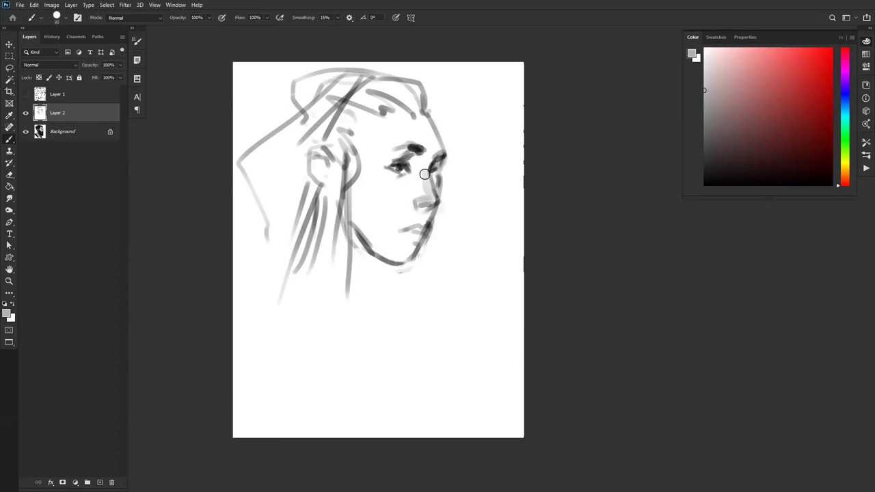
- Block in a dark hair patch at the front of the hairline and flip the canvas horizontally
key("d")
left_click_drag(425, 96, 427, 111)
key("ctrl+shift+h")
- Shade the side of the nose, the eye area and the forehead with a sampled light grey and a larger brush
left_click(330, 170, "alt")
left_click_drag(336, 177, 337, 191)
key("bracketright")
key("bracketright")
key("bracketright")
key("bracketright")
key("bracketright")
left_click_drag(332, 158, 334, 170)
mouse_move(334, 127)
left_mouse_down()
mouse_move(328, 147)
mouse_move(350, 136)
mouse_move(373, 160)
left_mouse_up()
- Fill in the upper and lower lips in black with a much smaller brush
key("bracketright")
key("bracketright")
key("bracketleft")
key("bracketleft")
key("bracketleft")
key("bracketleft")
key("bracketleft")
key("bracketleft")
key("bracketleft")
key("bracketleft")
key("bracketleft")
key("d")
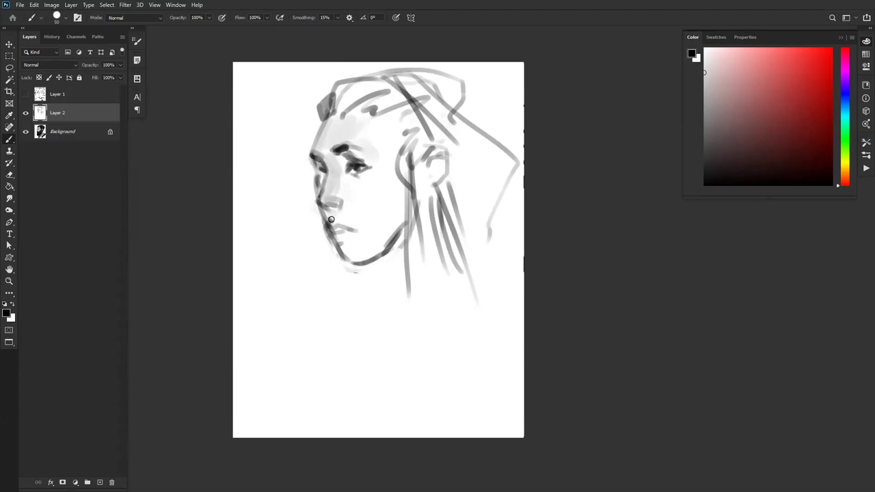
mouse_move(337, 224)
left_mouse_down()
mouse_move(358, 219)
mouse_move(349, 222)
left_mouse_up()
key("x")
key("x")
key("x")
key("x")
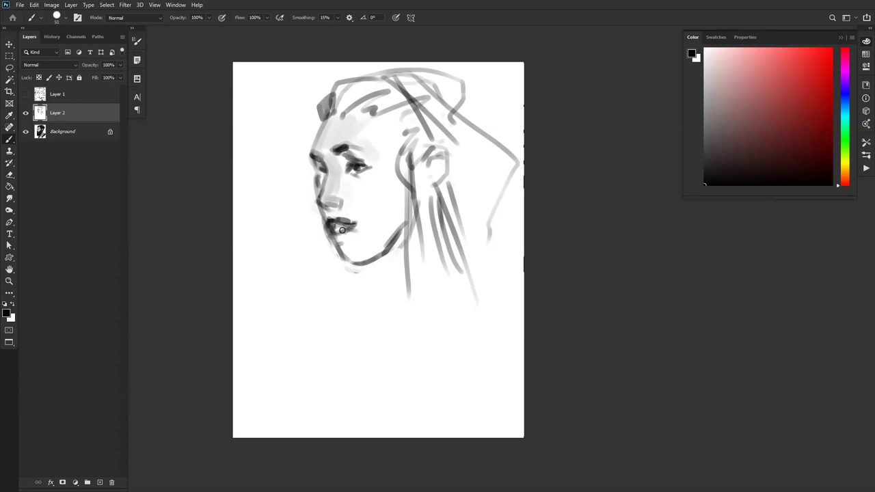
left_click_drag(340, 224, 345, 229)
- Flip the canvas, strengthen the mouth-to-chin contour, add neck lines and trim the face edge with sampled white
key("ctrl+shift+h")
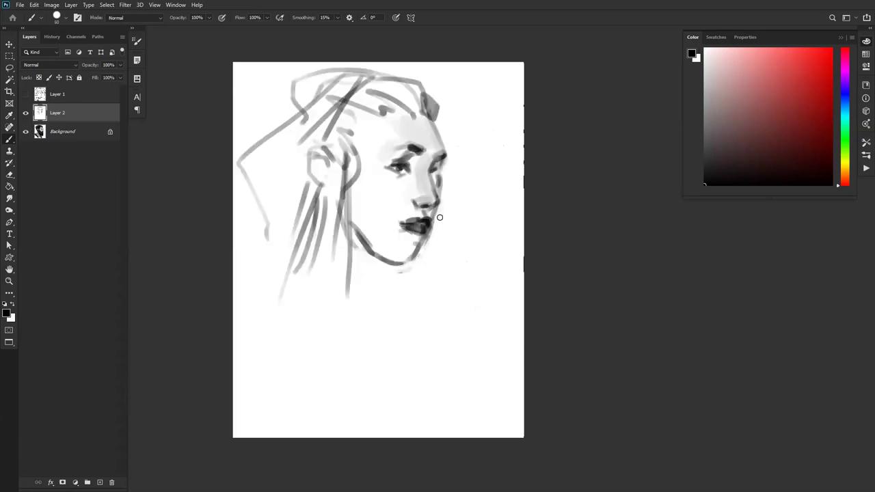
left_click_drag(435, 208, 419, 250)
mouse_move(378, 258)
left_mouse_down()
mouse_move(401, 263)
mouse_move(378, 266)
mouse_move(377, 289)
left_mouse_up()
left_click(447, 171, "alt")
left_click_drag(442, 205, 421, 257)
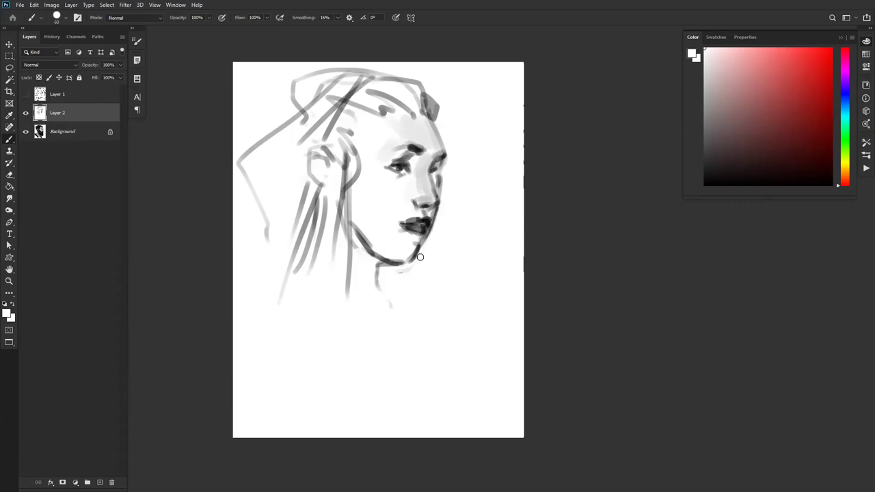
- Flip the canvas, darken the far eye and shade the nose, cheek and jaw with sampled greys
left_click(389, 167, "alt")
key("ctrl+shift+h")
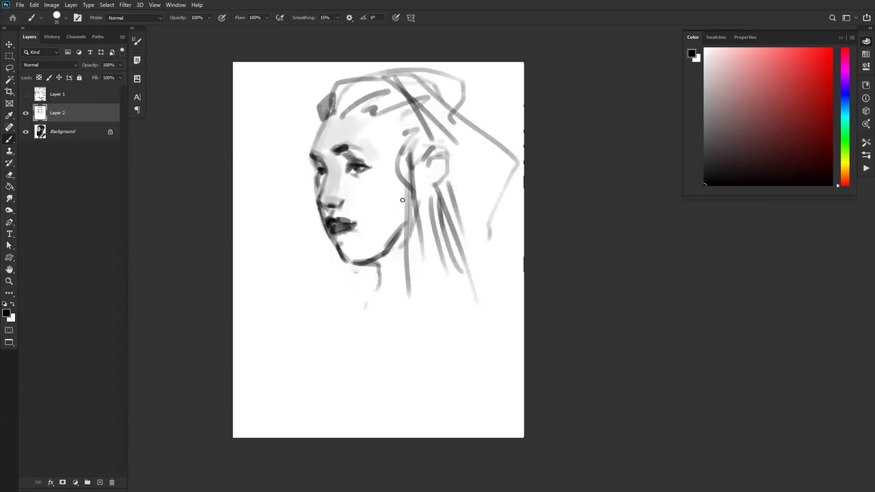
left_click_drag(326, 184, 333, 172)
left_click(331, 175, "alt")
left_click(320, 201, "alt")
left_click_drag(342, 186, 336, 193)
mouse_move(378, 256)
left_mouse_down()
mouse_move(341, 236)
mouse_move(395, 234)
mouse_move(346, 198)
mouse_move(349, 217)
mouse_move(366, 180)
mouse_move(377, 172)
mouse_move(397, 178)
mouse_move(395, 220)
mouse_move(379, 169)
mouse_move(388, 156)
mouse_move(361, 131)
mouse_move(371, 139)
mouse_move(368, 163)
mouse_move(405, 145)
mouse_move(406, 199)
left_mouse_up()
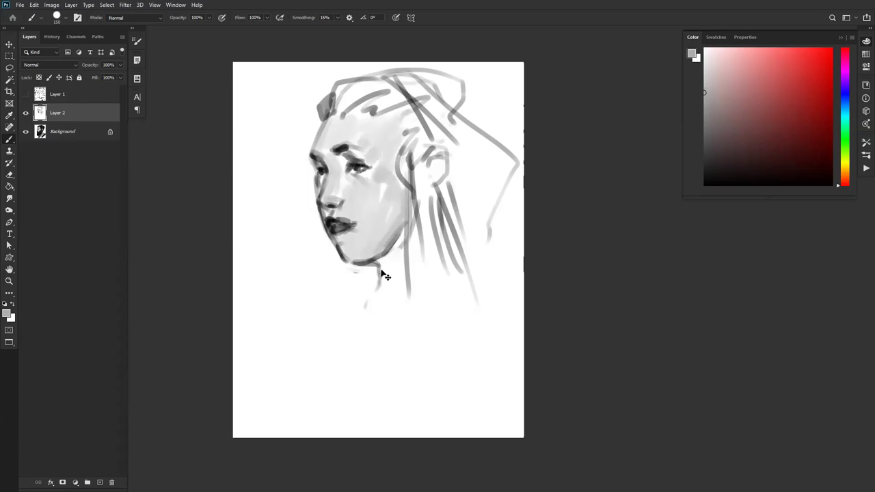
- Flip the canvas and paint the dark hair in front of the ear in black with a smaller brush
key("ctrl+shift+h")
key("d")
key("bracketleft")
key("bracketleft")
mouse_move(327, 142)
left_mouse_down()
mouse_move(339, 137)
mouse_move(340, 122)
mouse_move(350, 154)
mouse_move(341, 165)
mouse_move(345, 186)
left_mouse_up()
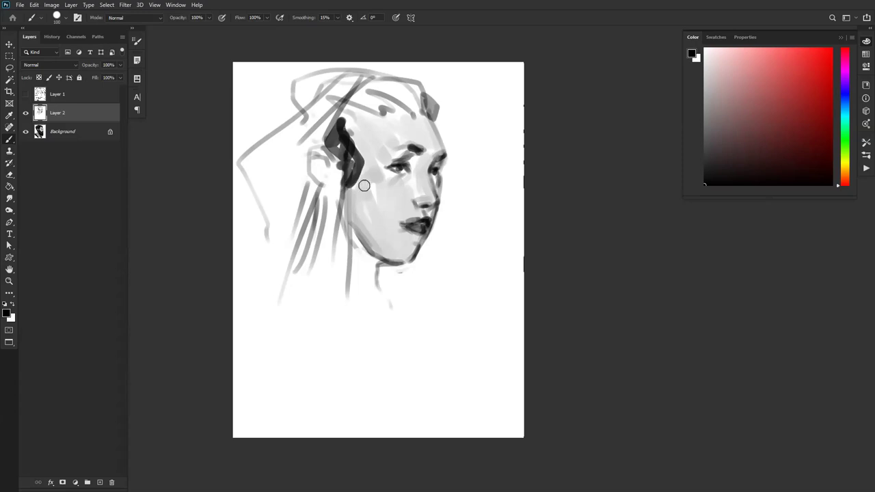
mouse_move(326, 148)
left_mouse_down()
mouse_move(313, 165)
mouse_move(328, 176)
mouse_move(324, 166)
mouse_move(324, 182)
mouse_move(336, 177)
left_mouse_up()
- Fill the hair on top of the head in black from the temple to the front hairline, varying the brush size
mouse_move(354, 103)
left_mouse_down()
mouse_move(383, 102)
mouse_move(366, 95)
mouse_move(399, 87)
mouse_move(381, 87)
mouse_move(412, 113)
mouse_move(414, 84)
mouse_move(368, 89)
mouse_move(385, 79)
mouse_move(414, 95)
left_mouse_up()
key("bracketleft")
key("bracketleft")
key("bracketleft")
mouse_move(350, 99)
left_mouse_down()
mouse_move(367, 128)
mouse_move(350, 125)
mouse_move(341, 142)
mouse_move(356, 131)
mouse_move(350, 123)
mouse_move(362, 154)
left_mouse_up()
key("bracketright")
key("bracketright")
key("bracketright")
key("bracketright")
key("bracketright")
key("bracketright")
key("bracketright")
mouse_move(348, 113)
left_mouse_down()
mouse_move(404, 106)
mouse_move(418, 118)
mouse_move(390, 97)
mouse_move(414, 106)
mouse_move(415, 130)
left_mouse_up()
- Paint a thin dark strand down beside the jaw and darken the front lock of hair over the forehead
key("bracketleft")
key("bracketleft")
key("bracketleft")
key("bracketleft")
key("bracketleft")
key("bracketleft")
left_click_drag(351, 166, 349, 260)
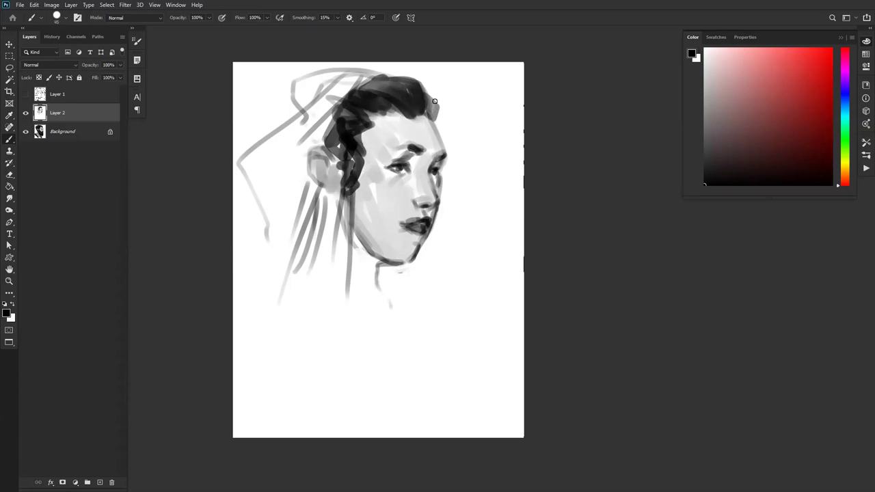
mouse_move(425, 112)
left_mouse_down()
mouse_move(425, 127)
mouse_move(433, 127)
mouse_move(437, 108)
mouse_move(440, 126)
left_mouse_up()
- Block in the long hair below the ear and beside the jaw with broad dark downward strokes
mouse_move(319, 186)
left_mouse_down()
mouse_move(298, 255)
mouse_move(322, 190)
mouse_move(329, 193)
mouse_move(300, 262)
left_mouse_up()
left_click_drag(320, 206, 304, 291)
key("bracketright")
key("bracketright")
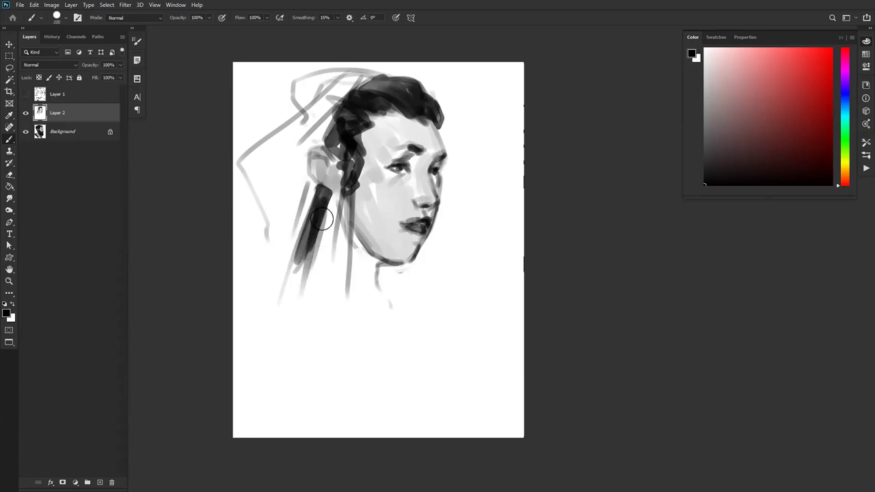
left_click_drag(320, 229, 310, 279)
left_click_drag(333, 215, 328, 285)
left_click_drag(342, 189, 336, 314)
mouse_move(349, 183)
left_mouse_down()
mouse_move(362, 253)
mouse_move(350, 313)
left_mouse_up()
- Paint a dark shadow under the chin with a smaller brush and flip the canvas horizontally
key("[")
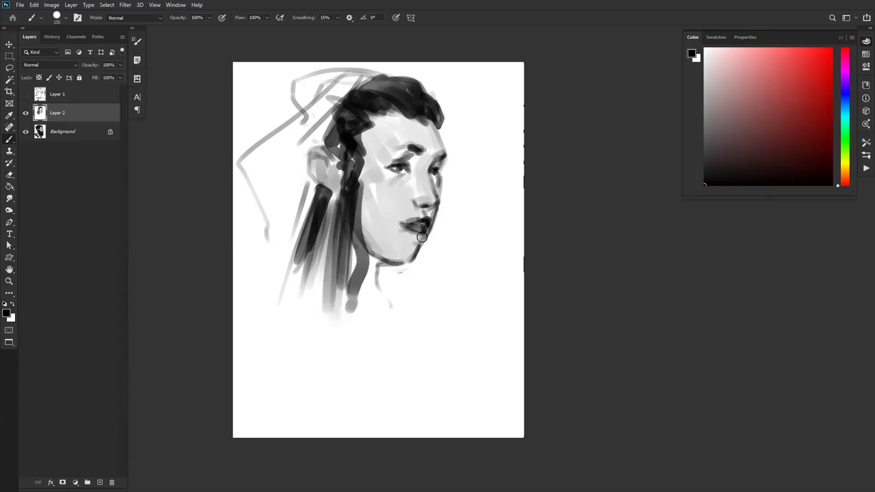
mouse_move(425, 245)
left_mouse_down()
mouse_move(417, 290)
mouse_move(406, 290)
mouse_move(422, 252)
mouse_move(401, 269)
mouse_move(402, 284)
mouse_move(409, 270)
mouse_move(383, 271)
mouse_move(410, 292)
left_mouse_up()
key("ctrl+f")
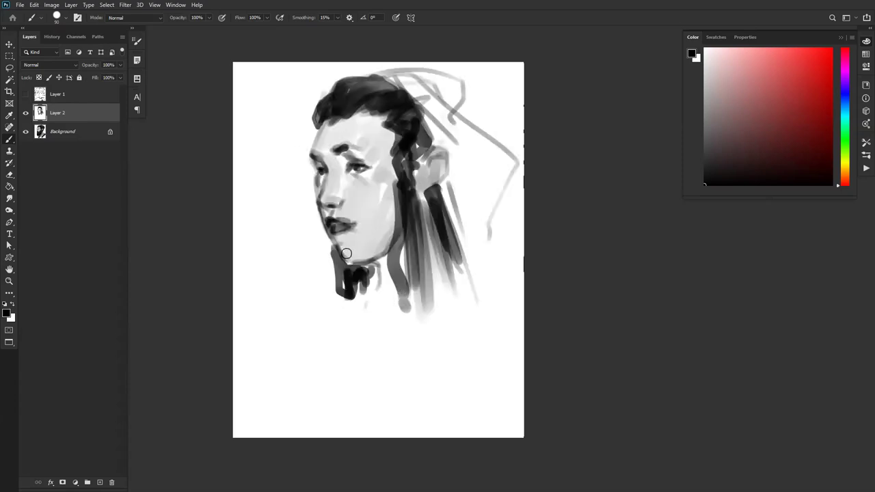
- Refine the chin and lower jaw edge with sampled dark and grey tones, undoing the last stroke near the mouth
left_click_drag(328, 255, 337, 264)
left_click(335, 244, "alt")
left_click(338, 249, "alt")
left_click_drag(352, 258, 357, 252)
left_click(352, 257, "alt")
left_click_drag(358, 215, 359, 230)
key("ctrl+z")
- Flip the canvas and soften the near eye and eyebrow with sampled greys and a larger brush
key("ctrl+shift+h")
key("bracketright")
key("bracketright")
mouse_move(393, 166)
left_mouse_down()
mouse_move(378, 170)
mouse_move(397, 159)
mouse_move(388, 163)
left_mouse_up()
left_click(404, 156, "alt")
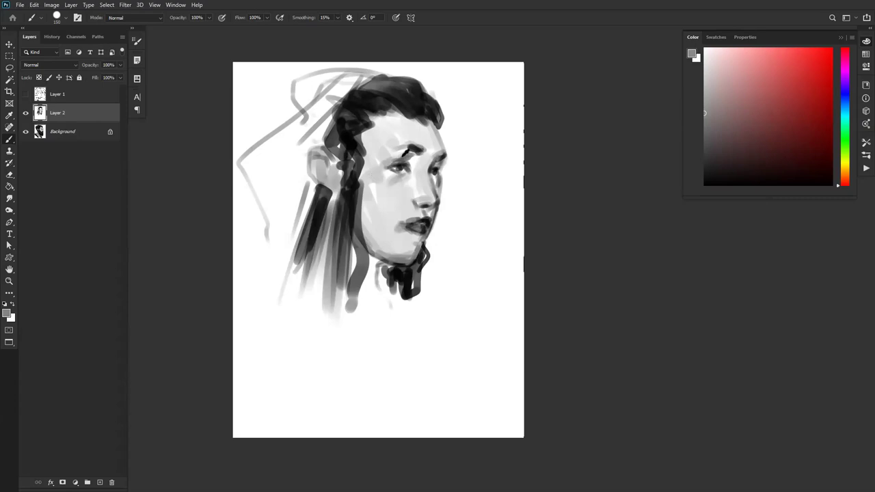
left_click(395, 138, "alt")
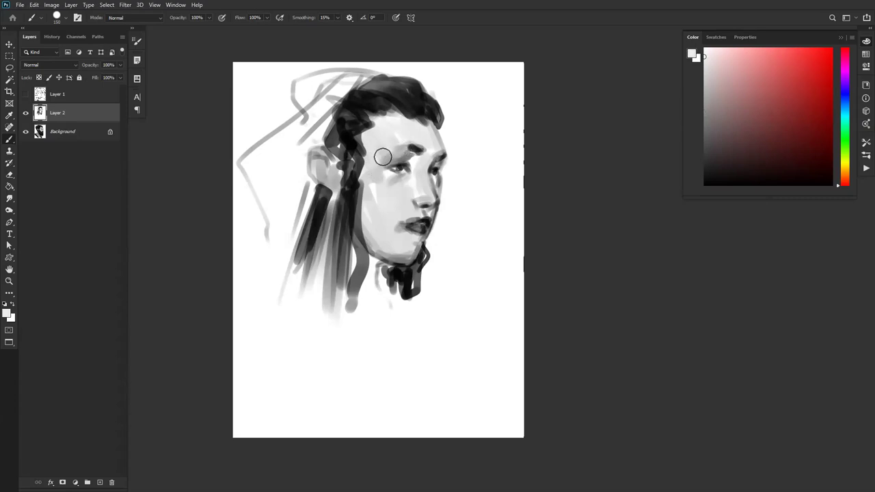
left_click(409, 151, "alt")
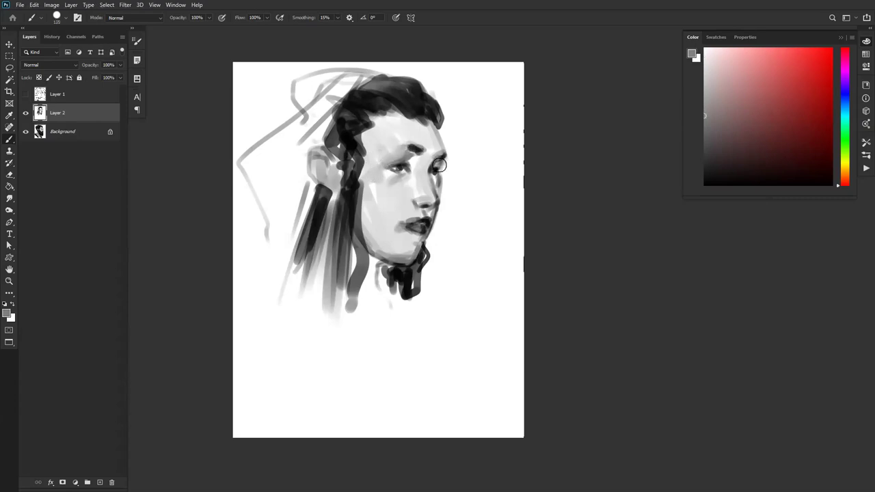
left_click(435, 164, "alt")
left_click_drag(435, 164, 435, 186)
key("ctrl+z")
- Refine the near eyebrow, eyelid and nostril with greys sampled from the surrounding face
left_click(411, 161, "alt")
left_click(404, 161, "alt")
left_click(413, 164, "alt")
left_click(411, 168, "alt")
left_click(412, 196, "alt")
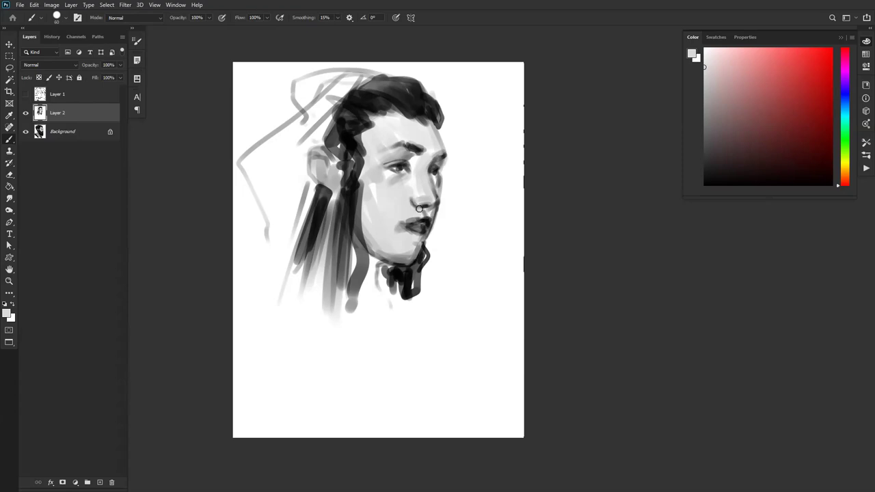
left_click_drag(418, 195, 423, 200)
left_click(413, 202, "alt")
- Flip the canvas and shade the front of the forehead and nose bridge with sampled grey and a larger brush
key("ctrl+f")
mouse_move(328, 126)
left_mouse_down()
mouse_move(318, 147)
mouse_move(329, 145)
mouse_move(336, 159)
left_mouse_up()
left_click(322, 136, "alt")
key("]")
key("]")
key("]")
key("]")
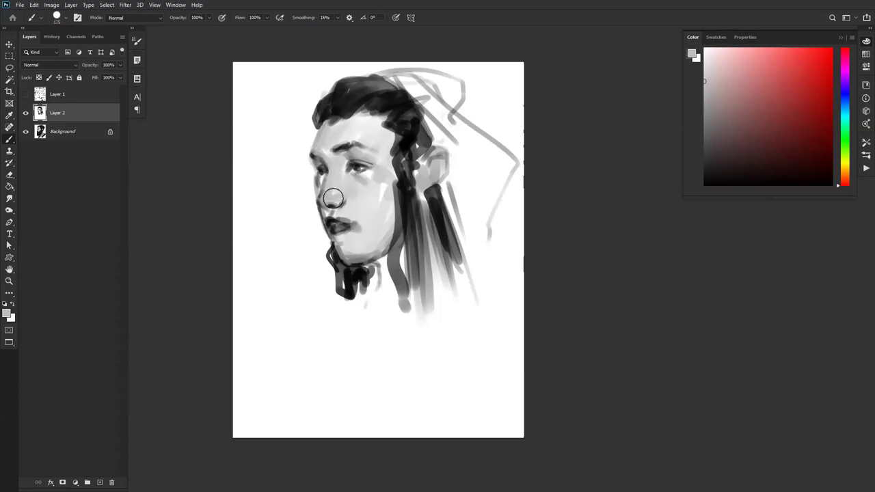
- Flip the canvas back and define the underside of the nose with a sampled dark grey and a smaller brush
key("h")
key("bracketleft")
key("bracketleft")
left_click(424, 202, "alt")
key("bracketleft")
left_click_drag(425, 201, 432, 203)
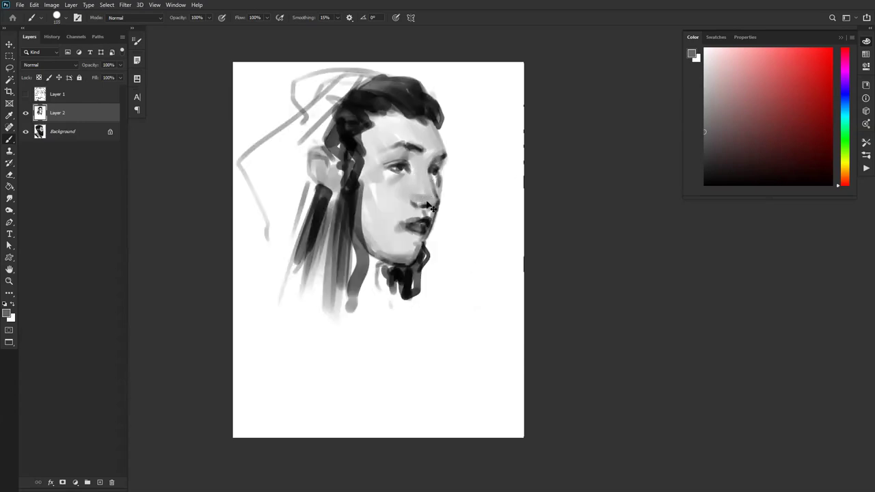
- Soften the side of the cheek along the hair with a grey sampled from the face and a larger brush
left_click(386, 182, "alt")
key("bracketright")
key("bracketright")
key("bracketright")
key("bracketright")
key("bracketright")
left_click_drag(366, 183, 373, 217)
- Darken the hair strands around the ear with black and add thin strokes under the jaw with a smaller brush
key("d")
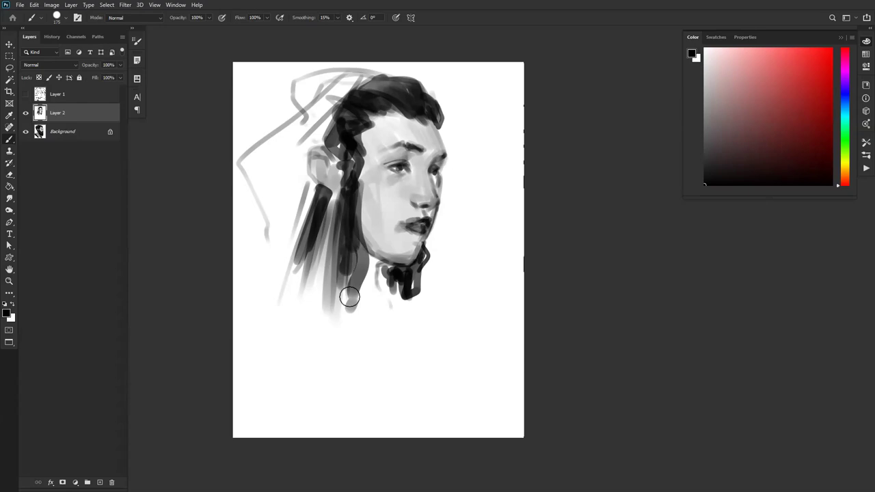
mouse_move(325, 186)
left_mouse_down()
mouse_move(303, 269)
mouse_move(327, 239)
mouse_move(312, 283)
mouse_move(297, 280)
left_mouse_up()
key("bracketleft")
mouse_move(342, 159)
left_mouse_down()
mouse_move(331, 225)
mouse_move(345, 191)
left_mouse_up()
key("bracketleft")
key("bracketleft")
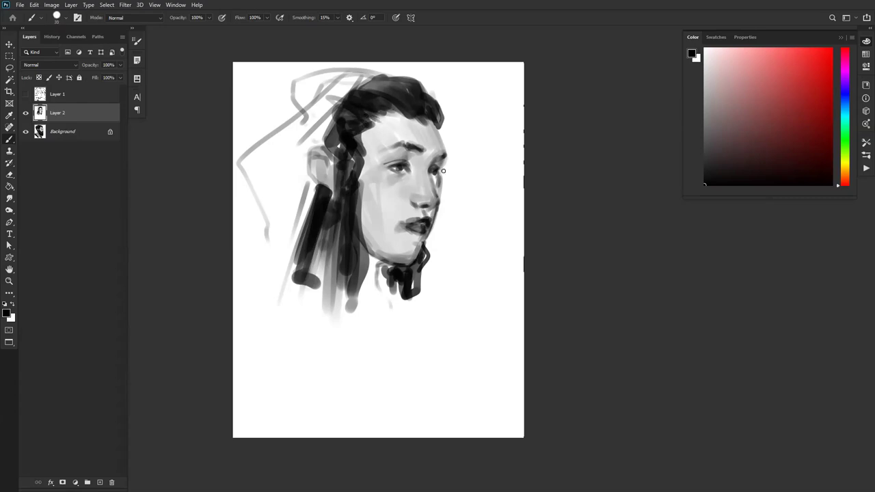
mouse_move(384, 268)
left_mouse_down()
mouse_move(384, 310)
mouse_move(374, 305)
left_mouse_up()
- Block in the shoulders and collar with broad black strokes from a much larger brush, adding a white sweep below the near shoulder
key("bracketright")
key("bracketright")
key("bracketright")
key("bracketright")
key("bracketright")
key("bracketright")
key("bracketright")
key("bracketright")
key("bracketright")
key("bracketright")
key("bracketright")
key("bracketright")
key("bracketright")
key("bracketright")
mouse_move(296, 287)
left_mouse_down()
mouse_move(293, 302)
mouse_move(321, 294)
mouse_move(375, 328)
mouse_move(379, 344)
left_mouse_up()
mouse_move(413, 319)
left_mouse_down()
mouse_move(434, 326)
mouse_move(428, 355)
left_mouse_up()
mouse_move(304, 285)
left_mouse_down()
mouse_move(274, 315)
mouse_move(372, 362)
left_mouse_up()
mouse_move(330, 315)
left_mouse_down()
mouse_move(269, 327)
mouse_move(265, 320)
mouse_move(251, 331)
mouse_move(348, 363)
left_mouse_up()
key("x")
left_click_drag(253, 350, 345, 367)
- Fill in a soft, translucent dark mass behind the head with broad black strokes from a large brush
key("x")
left_click_drag(244, 168, 269, 237)
key("bracketright")
key("bracketright")
key("bracketright")
key("bracketright")
key("bracketright")
mouse_move(259, 166)
left_mouse_down()
mouse_move(265, 256)
mouse_move(287, 172)
mouse_move(284, 284)
left_mouse_up()
key("bracketleft")
mouse_move(322, 88)
left_mouse_down()
mouse_move(260, 129)
mouse_move(335, 91)
mouse_move(312, 129)
left_mouse_up()
- Draw loose, curving dark strands across the mass behind the head with a smaller black brush
key("bracketleft")
key("bracketleft")
key("bracketleft")
key("bracketleft")
key("bracketleft")
key("bracketleft")
key("bracketleft")
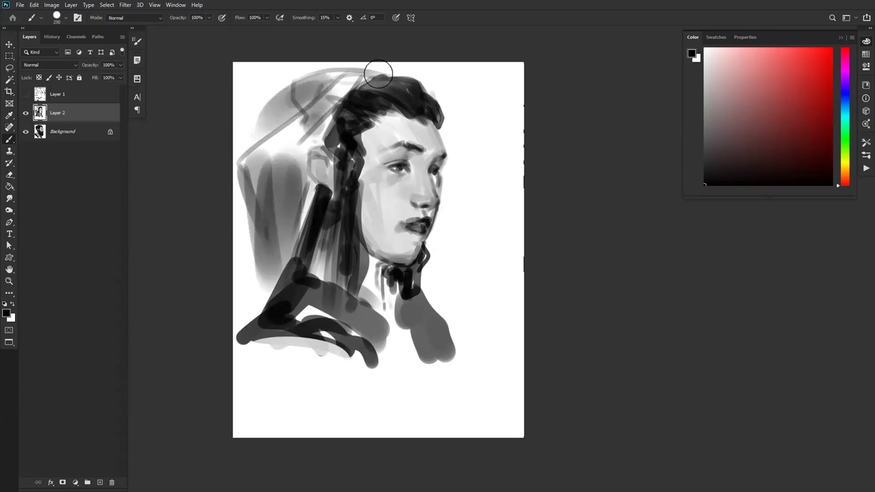
mouse_move(376, 79)
left_mouse_down()
mouse_move(352, 80)
mouse_move(271, 136)
mouse_move(254, 124)
mouse_move(253, 161)
mouse_move(219, 141)
left_mouse_up()
left_click_drag(243, 169, 272, 226)
- Flip the canvas and strengthen the eyebrows, upper lash line and lips with black, flipping back to check
key("ctrl+shift+h")
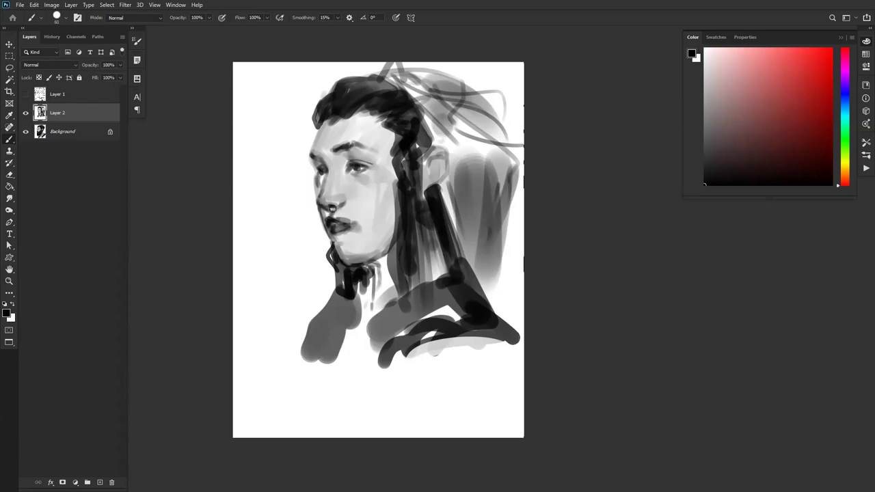
mouse_move(338, 146)
left_mouse_down()
mouse_move(355, 143)
mouse_move(331, 154)
mouse_move(365, 146)
left_mouse_up()
left_click(328, 150, "alt")
left_click(346, 146, "alt")
key("ctrl+shift+h")
key("bracketleft")
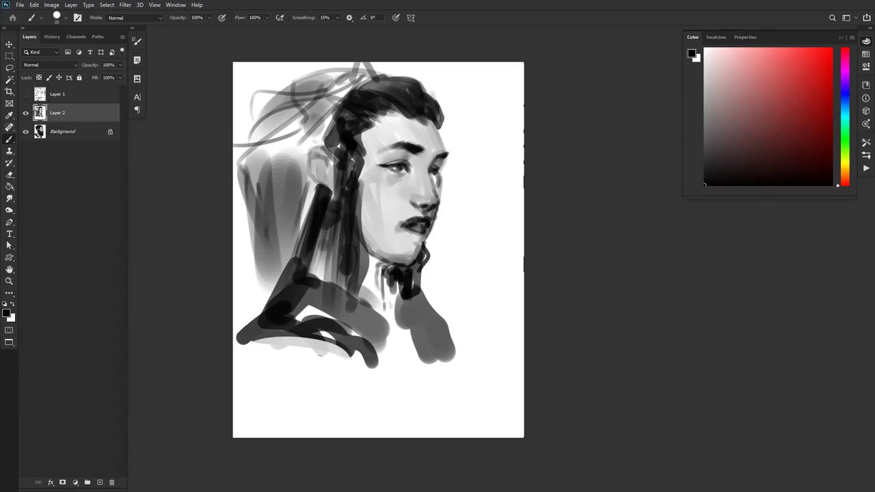
- Flip the canvas and shade the jaw's underside and neck with a sampled grey and a larger brush
key("ctrl+shift+h")
left_click(361, 205, "alt")
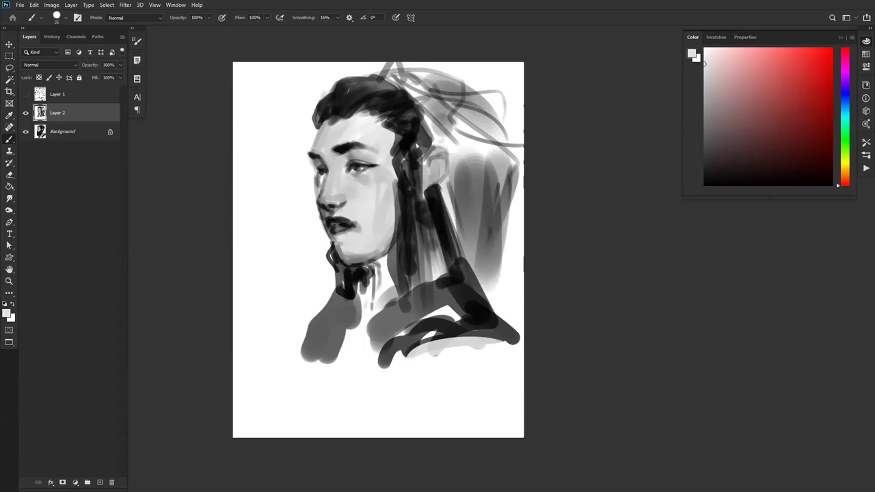
key("d")
left_click(336, 244, "alt")
key("bracketright")
key("bracketright")
key("bracketright")
key("bracketright")
key("bracketright")
key("bracketright")
mouse_move(344, 244)
left_mouse_down()
mouse_move(380, 249)
mouse_move(383, 237)
mouse_move(391, 269)
mouse_move(374, 273)
mouse_move(379, 262)
mouse_move(395, 281)
left_mouse_up()
- Flip the canvas and refine the lips and surrounding skin with dark and light greys sampled around the mouth
key("ctrl+shift+h")
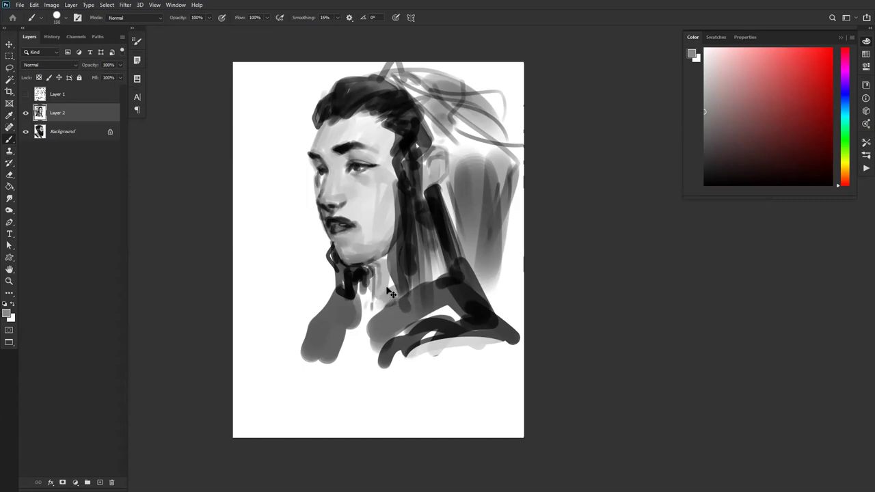
left_click(419, 220, "alt")
left_click(417, 222, "alt")
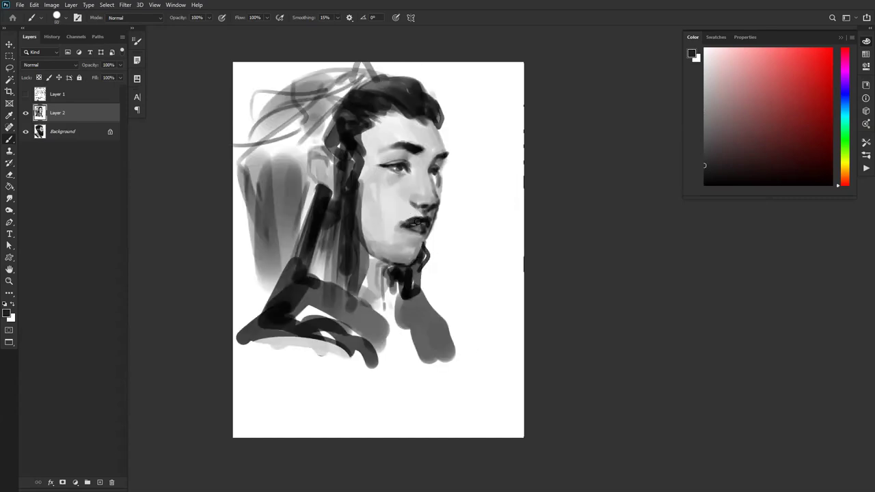
left_click(413, 223, "alt")
left_click(409, 212, "alt")
left_click(424, 217, "alt")
left_click(408, 212, "alt")
left_click(408, 244, "alt")
- Smooth the near cheek with sampled light greys and a larger brush
left_click_drag(374, 205, 393, 242)
left_click(380, 203, "alt")
key("]")
key("]")
key("]")
key("]")
key("]")
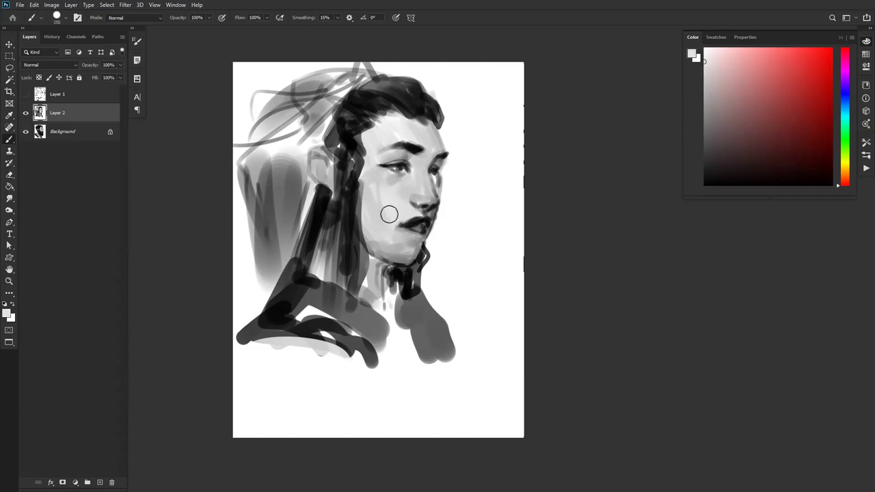
left_click(401, 197, "alt")
mouse_move(374, 174)
left_mouse_down()
mouse_move(389, 226)
mouse_move(382, 207)
mouse_move(405, 213)
mouse_move(389, 237)
left_mouse_up()
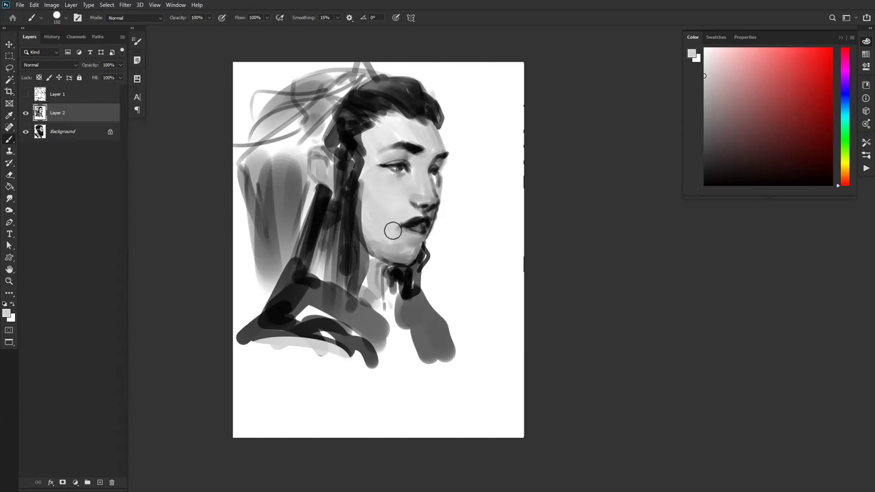
- Flip the canvas and retouch the area around the lower lip with a grey sampled beside the mouth
key("ctrl+shift+h")
left_click(361, 225, "alt")
left_click_drag(343, 240, 332, 231)
- Darken the lips and near eyebrow with black, using a small brush at 40% flow
key("d")
key("bracketleft")
key("bracketleft")
key("bracketleft")
key("bracketleft")
key("bracketleft")
key("bracketleft")
key("bracketleft")
key("bracketleft")
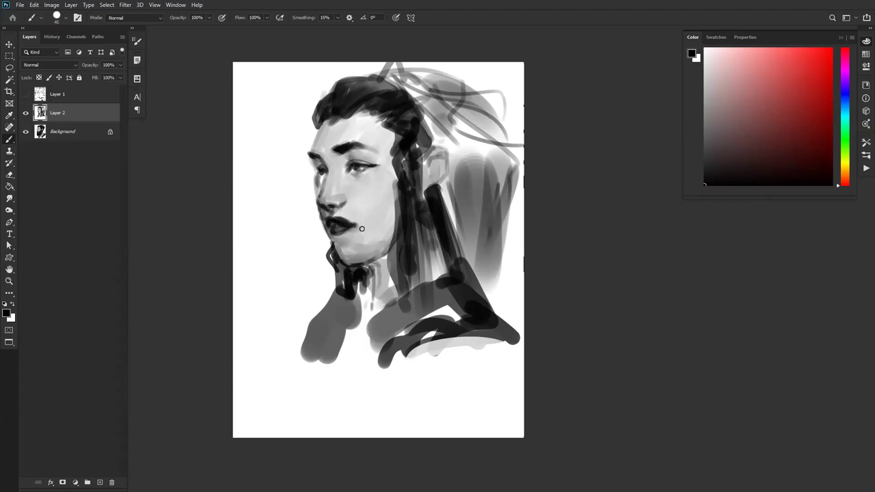
right_click(390, 205)
left_click(391, 187)
left_click(182, 246)
key("bracketleft")
left_click_drag(345, 149, 338, 151)
- Soften the forehead and brow area with a sampled grey and a larger brush, flipping the canvas to check
left_click(326, 125, "alt")
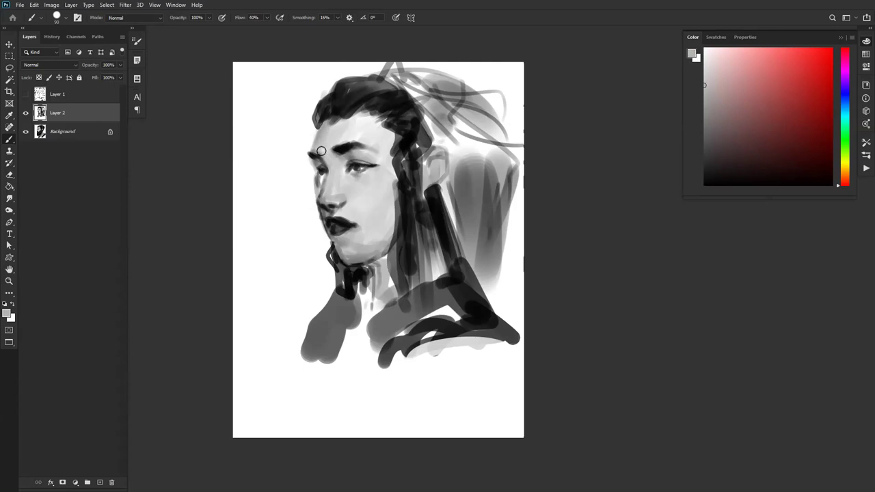
key("bracketright")
key("bracketright")
key("bracketright")
key("bracketright")
key("bracketright")
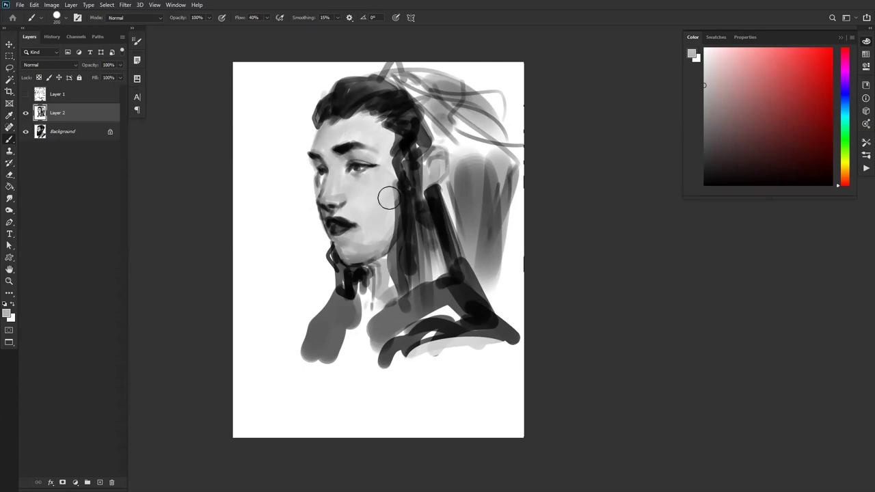
key("ctrl+shift+h")
key("ctrl+shift+h")
- Deepen the ear's folds and rear edge with black, using a smaller brush
left_click(434, 158)
key("d")
key("bracketleft")
key("bracketleft")
key("bracketleft")
key("bracketleft")
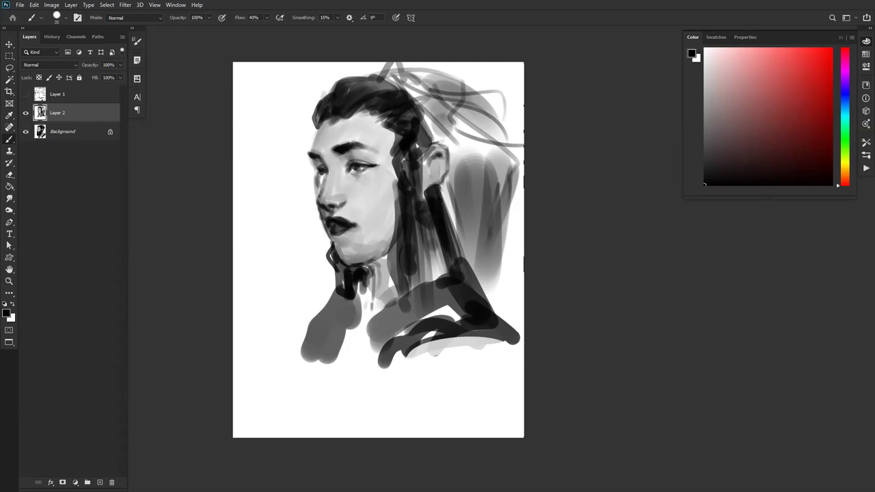
left_click_drag(453, 176, 446, 190)
- Shade the swept-back hair behind the ear with a much larger black brush and flip the canvas
key("bracketright")
key("bracketright")
key("bracketright")
key("bracketright")
key("bracketright")
key("bracketright")
key("bracketright")
key("bracketright")
key("bracketright")
key("bracketright")
key("bracketright")
key("bracketright")
key("bracketright")
key("bracketright")
mouse_move(483, 157)
left_mouse_down()
mouse_move(440, 110)
mouse_move(464, 101)
left_mouse_up()
key("ctrl+shift+h")
- Draw a dark loose curl below the ear with a small brush and darken the hair beside it with a larger one
key("bracketleft")
key("bracketleft")
key("bracketleft")
key("bracketleft")
key("bracketleft")
key("bracketleft")
key("bracketleft")
key("bracketleft")
key("bracketleft")
key("bracketleft")
key("bracketleft")
key("bracketleft")
mouse_move(317, 196)
left_mouse_down()
mouse_move(294, 242)
mouse_move(322, 269)
left_mouse_up()
key("bracketright")
key("bracketright")
key("bracketright")
key("bracketright")
key("bracketright")
mouse_move(328, 219)
left_mouse_down()
mouse_move(328, 275)
mouse_move(342, 258)
left_mouse_up()
- Refine the ear's inner folds and upper rim with small strokes of black and a sampled grey
key("bracketleft")
key("bracketleft")
key("bracketleft")
key("bracketleft")
key("bracketleft")
key("bracketleft")
key("bracketleft")
mouse_move(314, 151)
left_mouse_down()
mouse_move(322, 183)
mouse_move(336, 162)
left_mouse_up()
key("bracketright")
key("bracketright")
key("bracketright")
key("bracketright")
key("bracketright")
left_click(324, 175, "alt")
key("d")
left_click_drag(324, 175, 315, 158)
key("bracketleft")
key("bracketleft")
key("bracketleft")
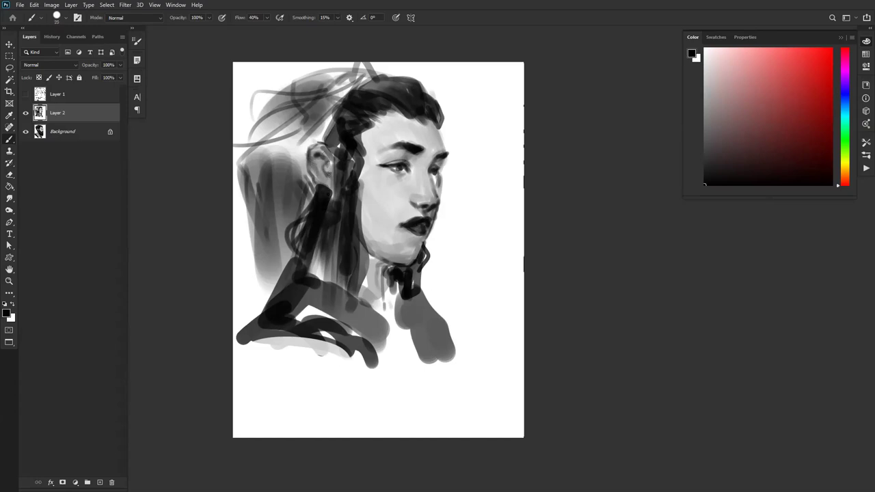
- Paint thin curved white strands behind the ear and flip the canvas
key("x")
left_click_drag(304, 155, 276, 213)
left_click_drag(299, 163, 277, 211)
key("bracketleft")
key("bracketleft")
key("bracketleft")
key("bracketleft")
key("bracketleft")
key("F2")
- Paint light-grey strands from behind the ear down to the shoulder with a sampled grey, undoing the last stroke
key("x")
left_click(461, 167, "alt")
left_click_drag(465, 172, 464, 314)
left_click_drag(463, 183, 462, 314)
key("bracketright")
key("bracketright")
key("bracketright")
key("bracketright")
key("bracketright")
key("bracketright")
key("bracketright")
key("bracketright")
key("bracketright")
key("bracketright")
key("bracketright")
key("bracketright")
key("bracketright")
left_click_drag(469, 160, 463, 327)
left_click_drag(472, 179, 485, 331)
key("ctrl+z")
- Switch to the second Standard brush preset at 100% flow and sweep a sampled light grey strand across the back hair
right_click(435, 199)
double_click(451, 183)
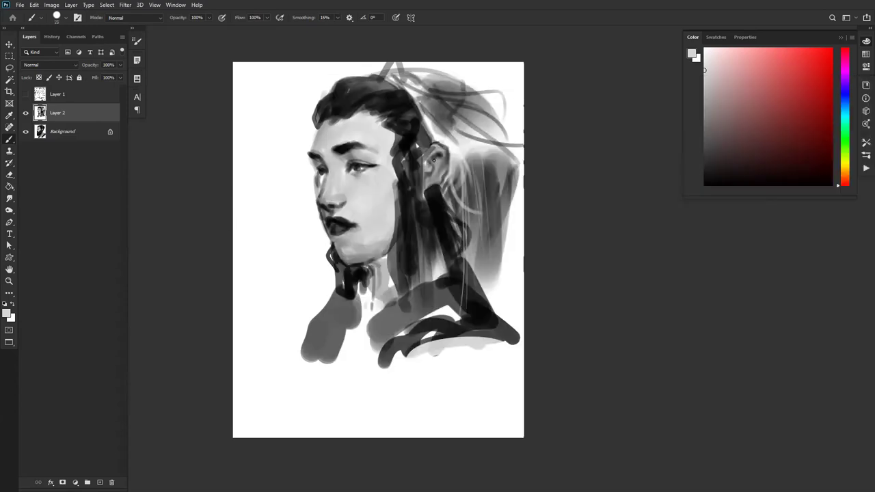
left_click(458, 174, "alt")
mouse_move(458, 171)
left_mouse_down()
mouse_move(456, 329)
mouse_move(474, 277)
mouse_move(495, 285)
mouse_move(522, 265)
left_mouse_up()
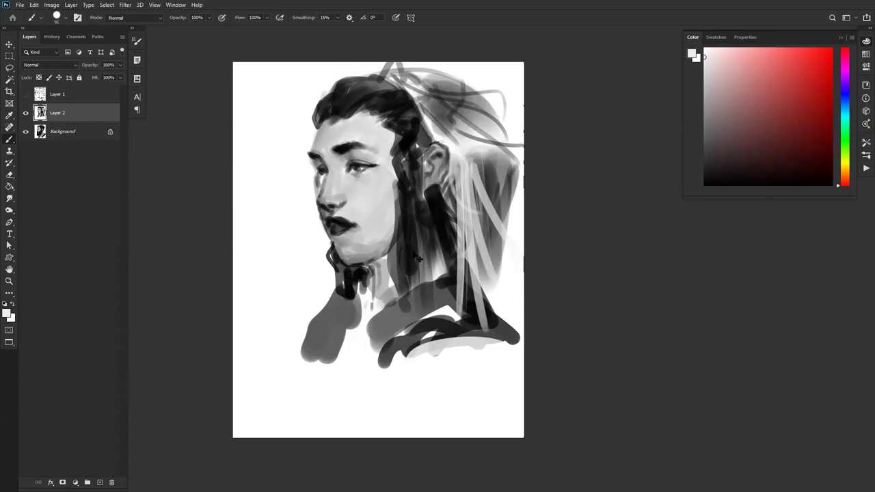
- Flip the canvas and paint black strands at the outer ends of the back hair and behind the ear
key("ctrl+shift+h")
key("d")
key("bracketleft")
key("bracketleft")
mouse_move(276, 201)
left_mouse_down()
mouse_move(233, 271)
mouse_move(251, 262)
left_mouse_up()
left_click_drag(271, 221, 237, 270)
left_click_drag(254, 254, 255, 287)
left_click_drag(267, 234, 266, 263)
key("bracketright")
key("bracketright")
mouse_move(303, 176)
left_mouse_down()
mouse_move(301, 252)
mouse_move(308, 188)
mouse_move(306, 213)
left_mouse_up()
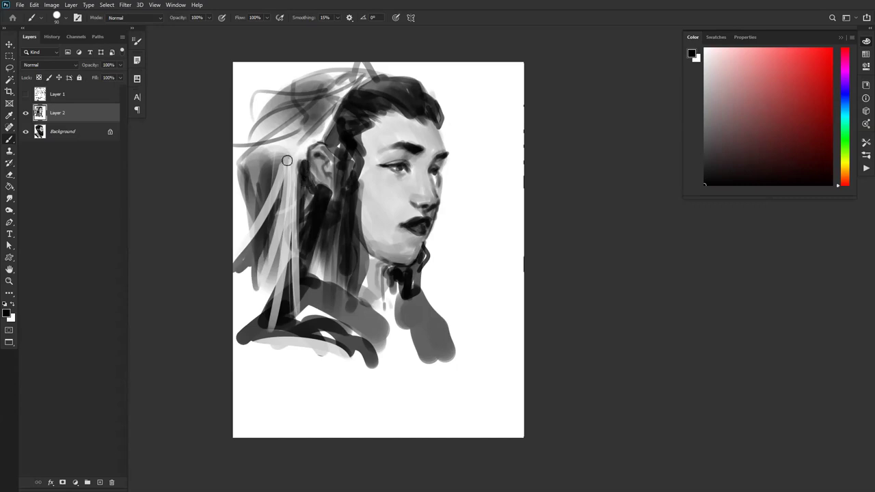
- Paint bright strands sweeping from above the ear down toward the shoulder with a sampled light tone
left_click(305, 145, "alt")
left_click_drag(310, 145, 287, 233)
left_click_drag(317, 131, 282, 339)
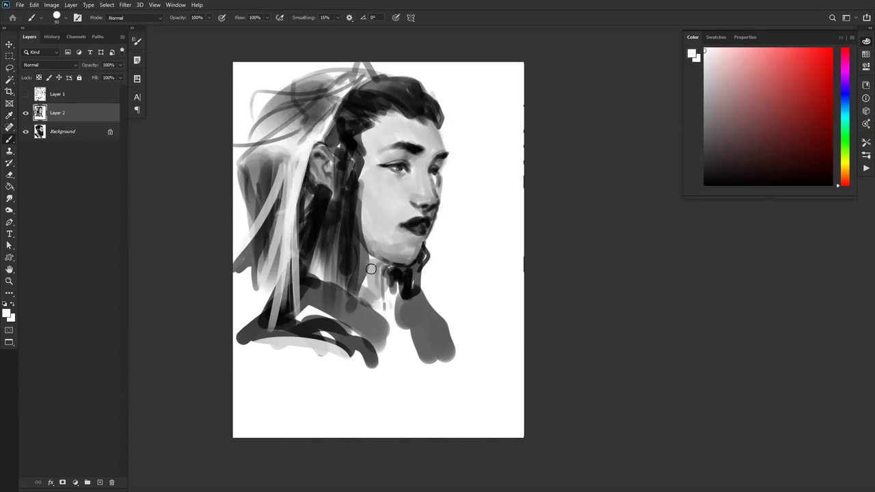
- Flip the canvas and add loose dark wisps at the temple with a sampled hair tone
key("ctrl+shift+h")
left_click(397, 158, "alt")
left_click_drag(402, 135, 393, 158)
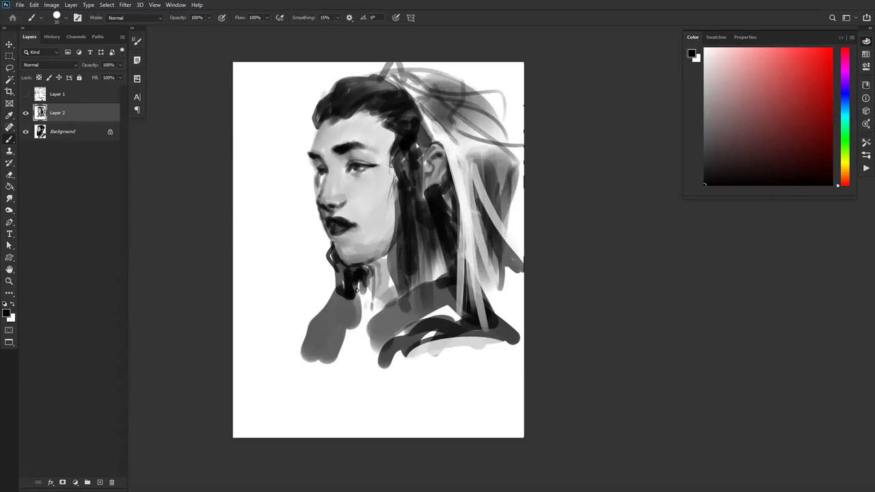
- Darken the front shoulder with black, trim its edge with white, and flip the canvas
mouse_move(361, 307)
left_mouse_down()
mouse_move(338, 323)
mouse_move(340, 290)
mouse_move(307, 319)
mouse_move(313, 353)
mouse_move(339, 309)
mouse_move(324, 341)
mouse_move(358, 309)
mouse_move(330, 350)
mouse_move(304, 366)
mouse_move(311, 360)
mouse_move(301, 391)
left_mouse_up()
key("x")
left_click_drag(357, 343, 311, 391)
key("ctrl+shift+h")
- Darken the near shoulder and collar with black and clean up their outer edges with white
key("x")
mouse_move(240, 351)
left_mouse_down()
mouse_move(333, 340)
mouse_move(362, 365)
left_mouse_up()
mouse_move(343, 316)
left_mouse_down()
mouse_move(365, 344)
mouse_move(378, 343)
mouse_move(369, 373)
mouse_move(378, 363)
mouse_move(353, 367)
mouse_move(376, 369)
mouse_move(381, 301)
mouse_move(384, 358)
left_mouse_up()
key("x")
key("x")
left_click_drag(323, 301, 383, 356)
key("x")
left_click_drag(255, 304, 220, 367)
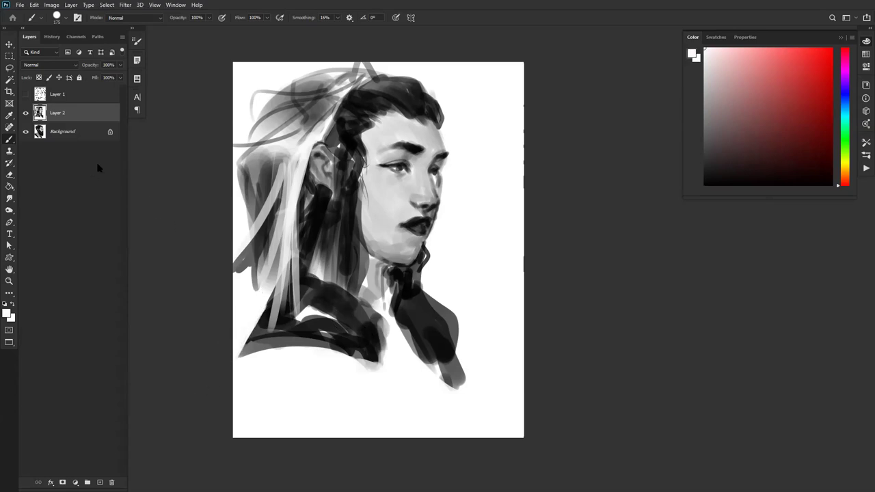
- Shift the portrait layer toward the canvas centre and fill the leftover edge strip with white using the Paint Bucket
key("v")
mouse_move(388, 227)
left_mouse_down()
mouse_move(405, 238)
mouse_move(403, 256)
mouse_move(422, 227)
mouse_move(412, 212)
left_mouse_up()
left_click_drag(407, 161, 405, 155)
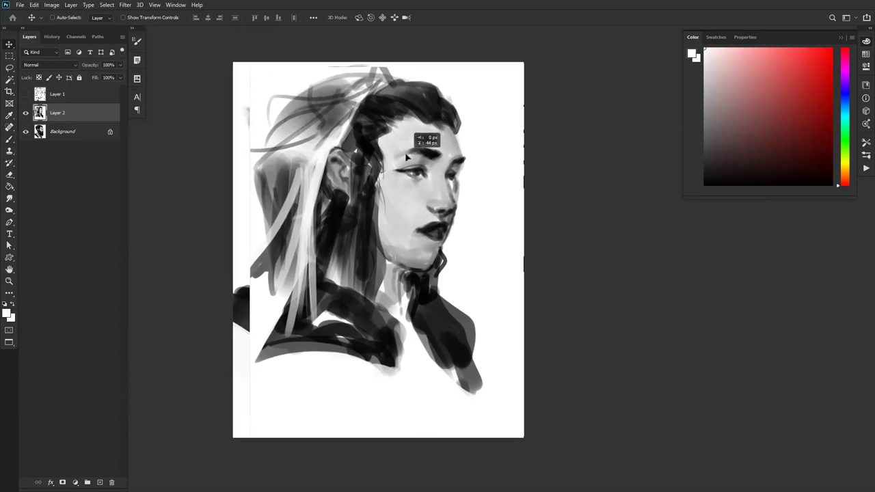
key("g")
left_click(322, 65)
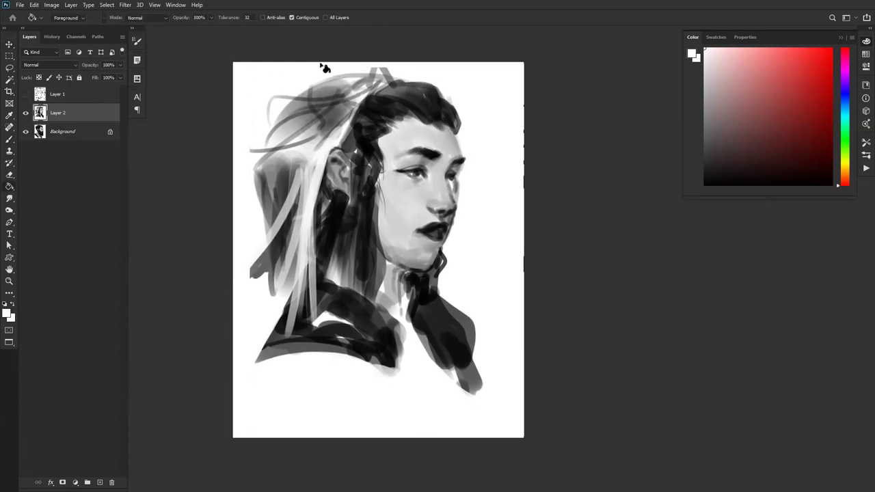
- Clean up the stray strokes above the crown and reshape the outer tips of the back hair with sampled tones
key("b")
key("x")
left_click(390, 72, "alt")
left_click_drag(385, 66, 395, 69)
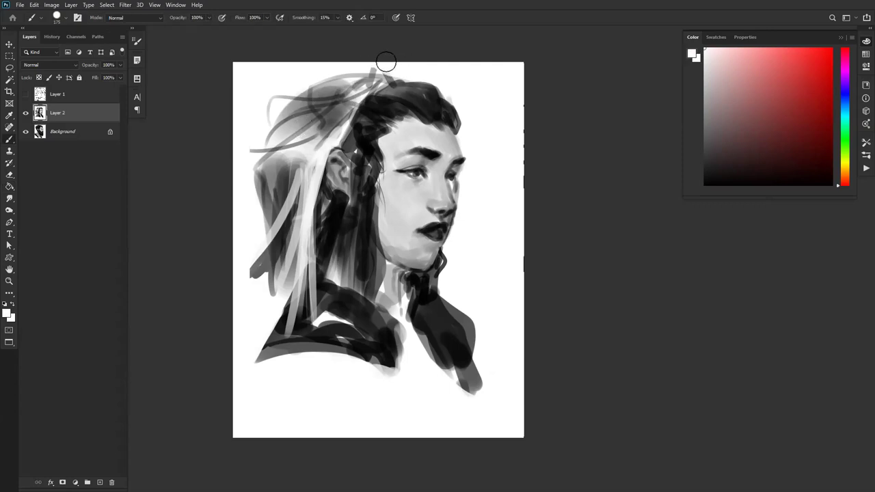
left_click(305, 96, "alt")
left_click(265, 263, "alt")
mouse_move(272, 249)
left_mouse_down()
mouse_move(246, 297)
mouse_move(246, 274)
left_mouse_up()
left_click(250, 257, "alt")
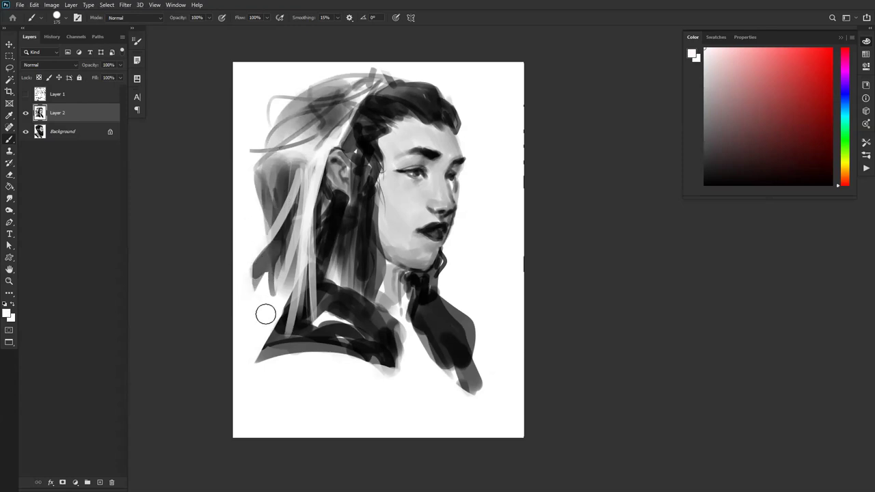
- Outline the upper rim of the ear with black, using a smaller brush
key("x")
key("bracketleft")
key("bracketleft")
key("bracketleft")
key("bracketleft")
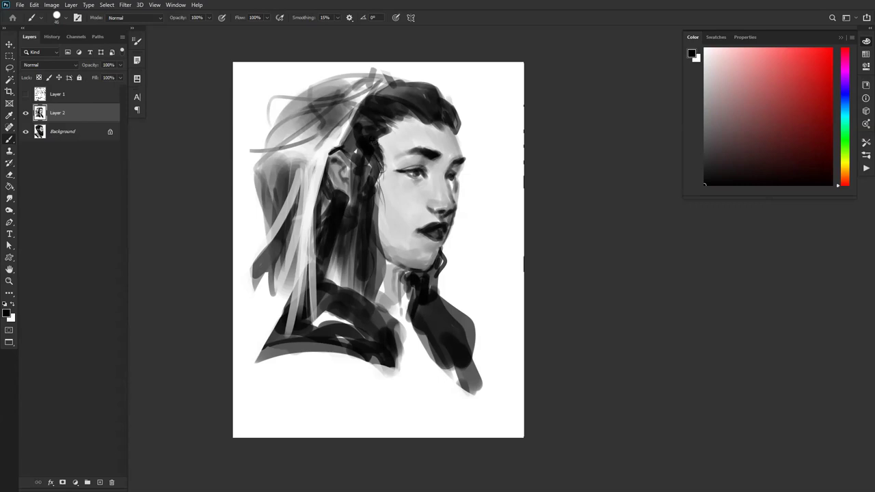
- Rework the hair above the forehead with larger black strokes, reduce the brush size and flip the canvas
key("bracketright")
key("bracketright")
key("bracketright")
key("bracketright")
key("bracketright")
mouse_move(397, 115)
left_mouse_down()
mouse_move(427, 123)
mouse_move(417, 108)
mouse_move(389, 102)
mouse_move(402, 107)
mouse_move(408, 97)
mouse_move(428, 114)
mouse_move(395, 103)
mouse_move(425, 103)
mouse_move(415, 102)
mouse_move(422, 103)
mouse_move(421, 90)
mouse_move(376, 96)
mouse_move(431, 86)
left_mouse_up()
key("x")
key("x")
key("bracketleft")
key("bracketleft")
key("bracketleft")
key("bracketleft")
key("bracketleft")
key("ctrl+shift+h")
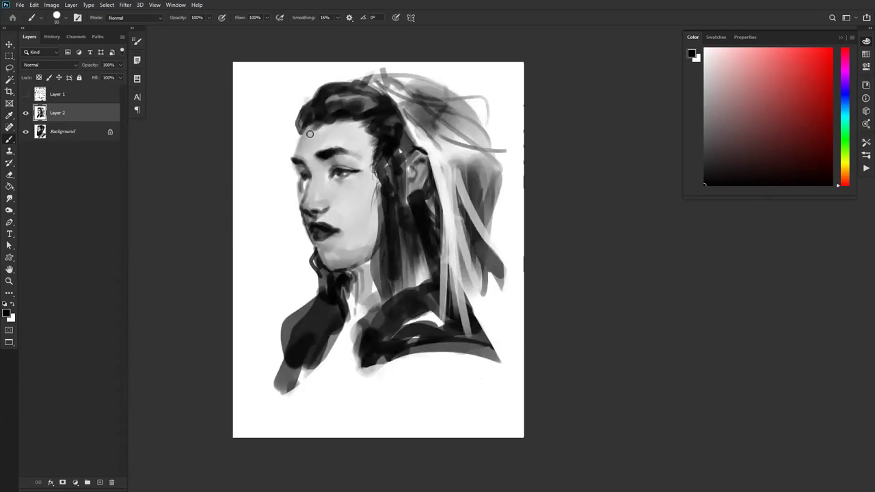
- Switch to the first brush preset in the Standard group, with 40% flow
right_click(341, 152)
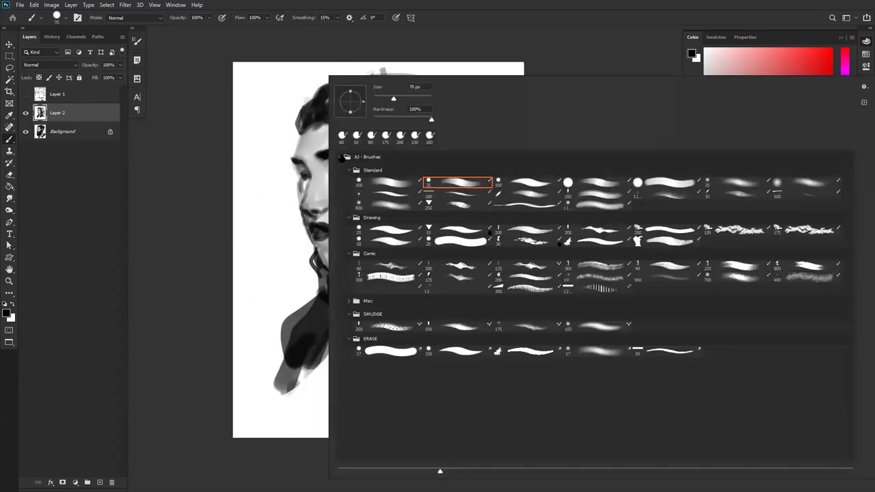
left_click(376, 180)
key("Return")
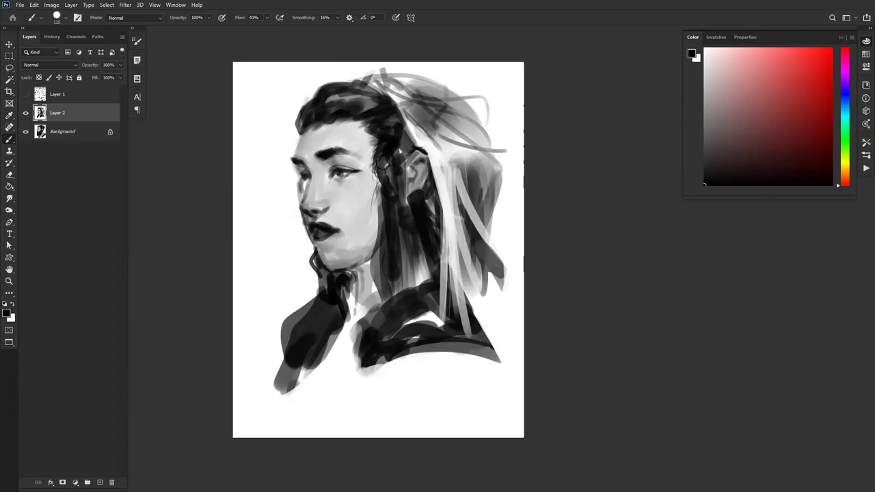
- Refine the bridge and outer contour of the nose with a smaller brush and sampled tones, and flip the canvas
key("bracketleft")
key("bracketleft")
key("bracketleft")
key("bracketleft")
key("bracketleft")
key("bracketleft")
key("bracketleft")
key("bracketleft")
left_click_drag(307, 180, 304, 197)
left_click(304, 187, "alt")
left_click(307, 189, "alt")
key("d")
left_click(292, 172, "alt")
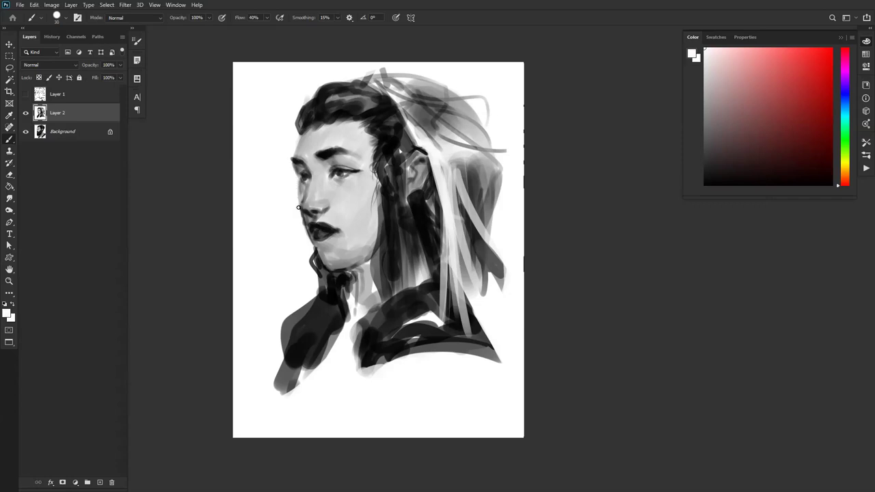
key("ctrl+f")
key("d")
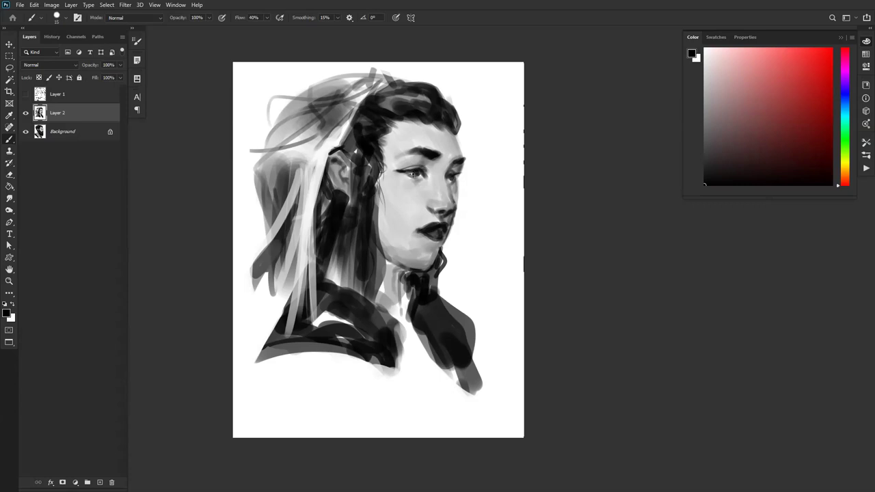
- Darken the neck just below the jaw with black, using a larger brush
key("x")
key("x")
key("x")
key("x")
key("bracketright")
key("bracketright")
key("bracketright")
key("bracketright")
left_click_drag(399, 277, 405, 294)
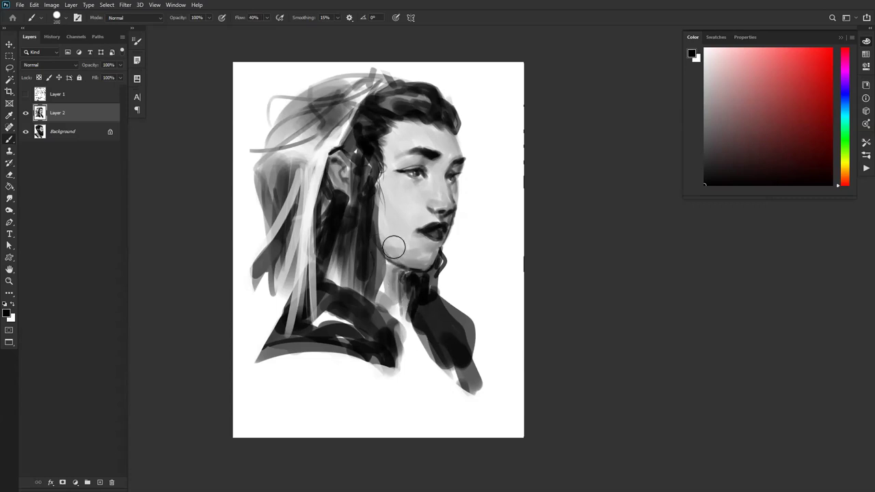
- Darken the hair between the ear and the face with long vertical strokes of sampled dark tones, using a larger brush
left_click(390, 151, "alt")
key("bracketright")
key("bracketright")
key("bracketright")
key("bracketright")
key("bracketright")
key("bracketright")
mouse_move(392, 160)
left_mouse_down()
mouse_move(385, 191)
mouse_move(398, 260)
left_mouse_up()
left_click_drag(378, 229, 375, 260)
left_click(372, 224, "alt")
left_click_drag(373, 213, 379, 294)
mouse_move(374, 229)
left_mouse_down()
mouse_move(366, 256)
mouse_move(388, 317)
mouse_move(372, 235)
mouse_move(385, 323)
mouse_move(350, 297)
mouse_move(358, 263)
mouse_move(374, 264)
mouse_move(377, 315)
left_mouse_up()
left_click_drag(377, 277, 377, 320)
mouse_move(328, 241)
left_mouse_down()
mouse_move(304, 246)
mouse_move(320, 255)
mouse_move(314, 287)
left_mouse_up()
key("bracketleft")
key("bracketleft")
key("bracketleft")
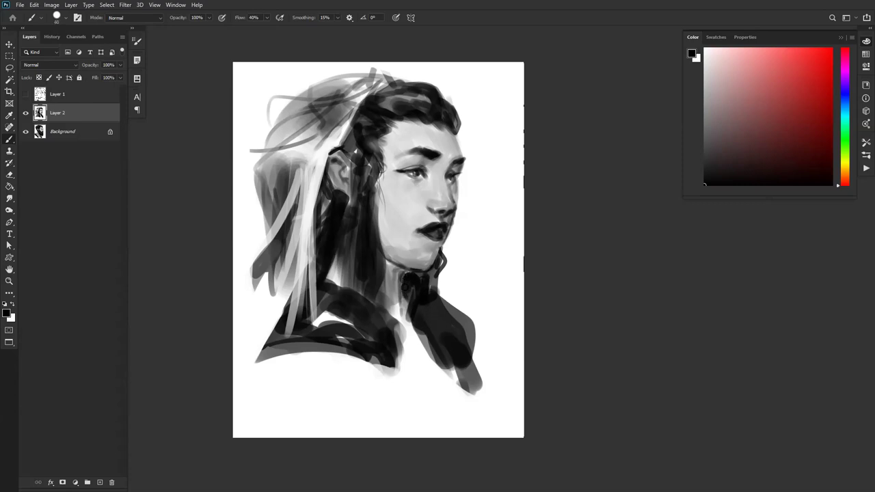
- Shade the neck and upper chest with a sampled mid-grey, enlarging the brush for the broader areas
key("x")
key("x")
mouse_move(391, 266)
left_mouse_down()
mouse_move(407, 272)
mouse_move(393, 276)
left_mouse_up()
left_click(392, 277, "alt")
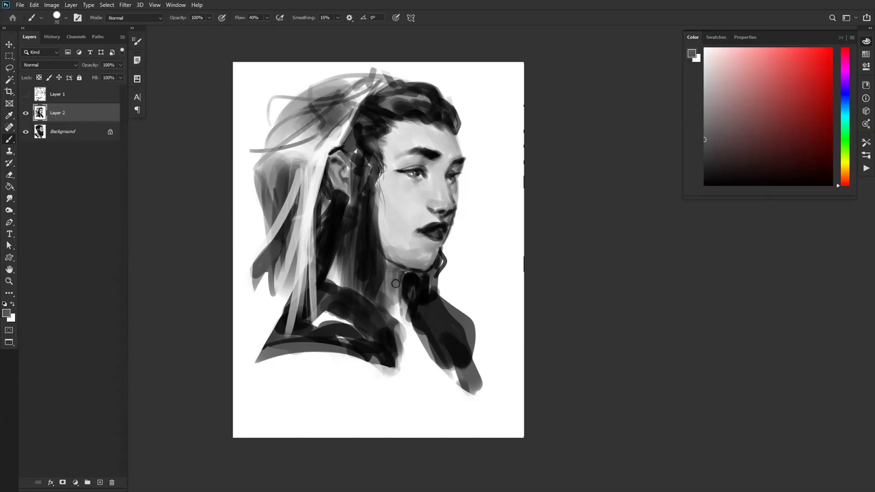
mouse_move(400, 279)
left_mouse_down()
mouse_move(395, 308)
mouse_move(406, 330)
left_mouse_up()
key("]")
key("]")
key("]")
key("]")
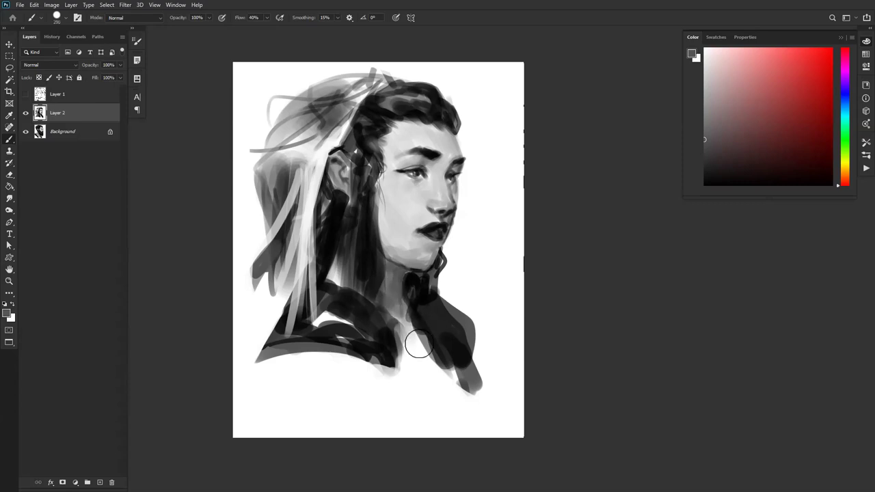
left_click(447, 364, "alt")
left_click(447, 365, "alt")
- Flip the canvas and refine the side of the nose and the inner eye area with sampled skin tones
key("ctrl+f")
left_click(398, 285, "ctrl")
left_click_drag(399, 286, 376, 288)
key("ctrl+0")
key("d")
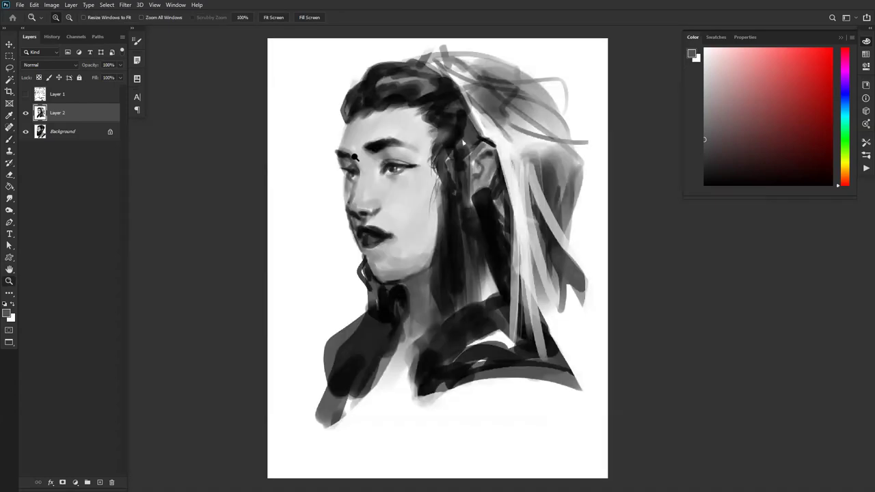
key("b")
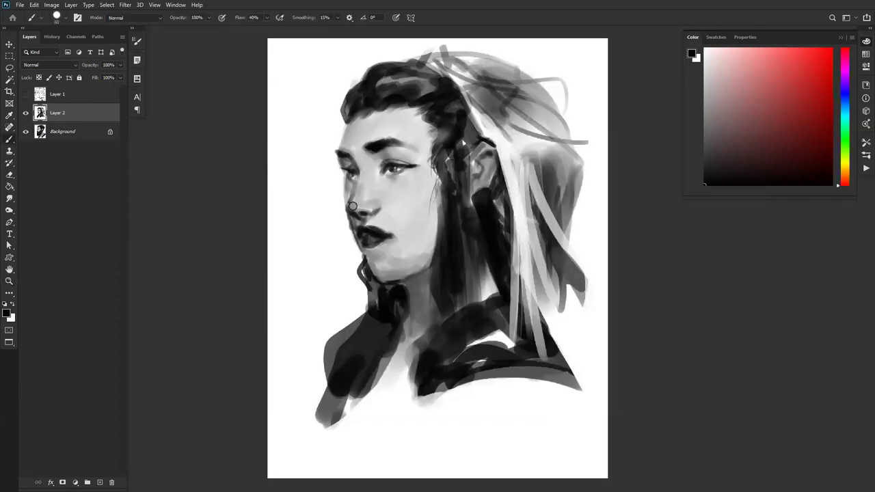
left_click(362, 195, "alt")
left_click(356, 212, "alt")
key("d")
left_click(353, 205, "alt")
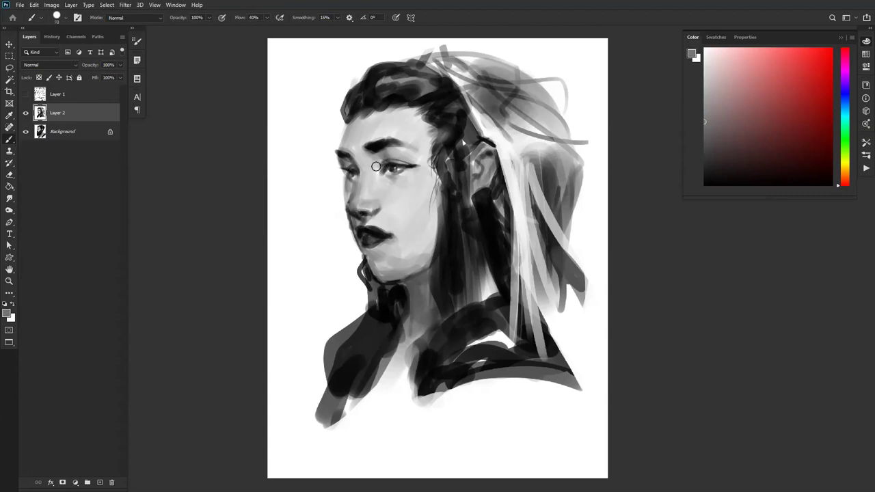
left_click(363, 169, "alt")
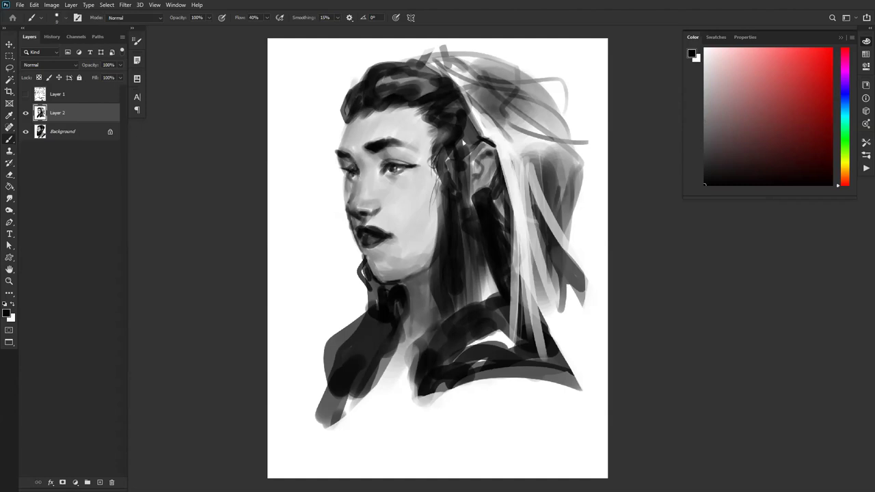
- Flip the canvas and brush a soft black shadow beneath the near eye
key("ctrl+shift+h")
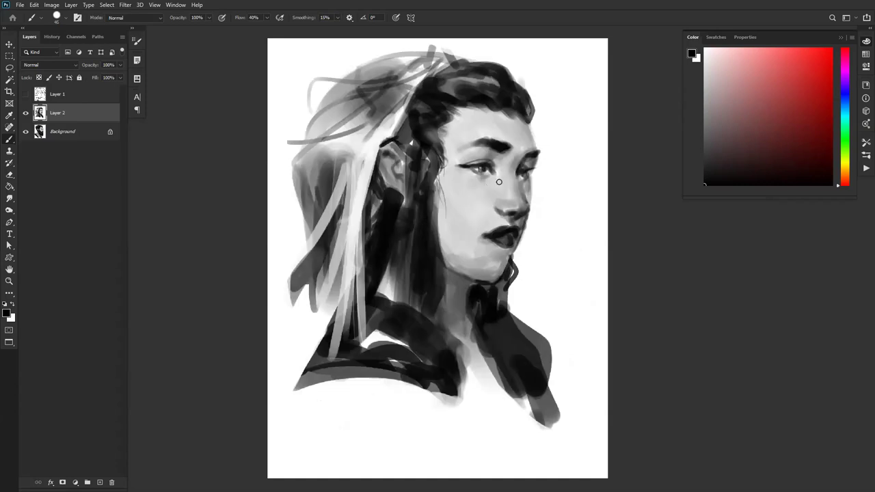
left_click_drag(507, 209, 420, 204)
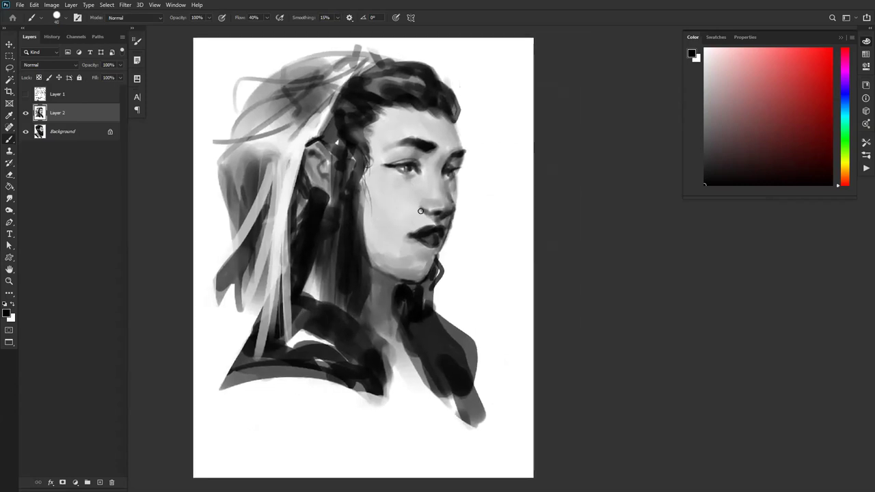
key("x")
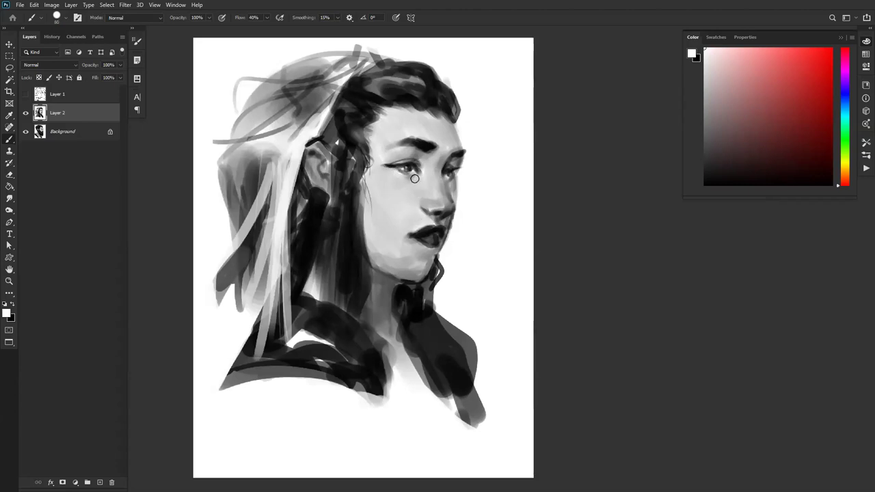
key("x")
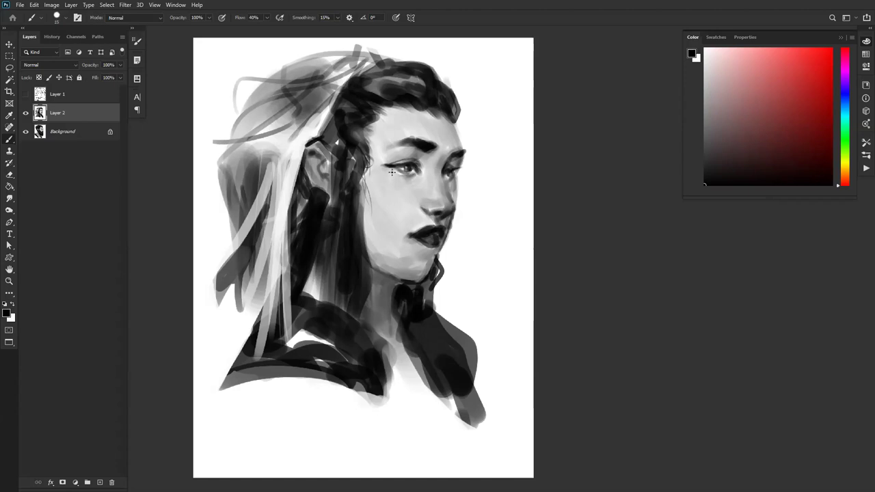
key("bracketright")
key("bracketright")
key("bracketright")
key("bracketright")
key("bracketright")
key("bracketright")
left_click_drag(409, 178, 390, 170)
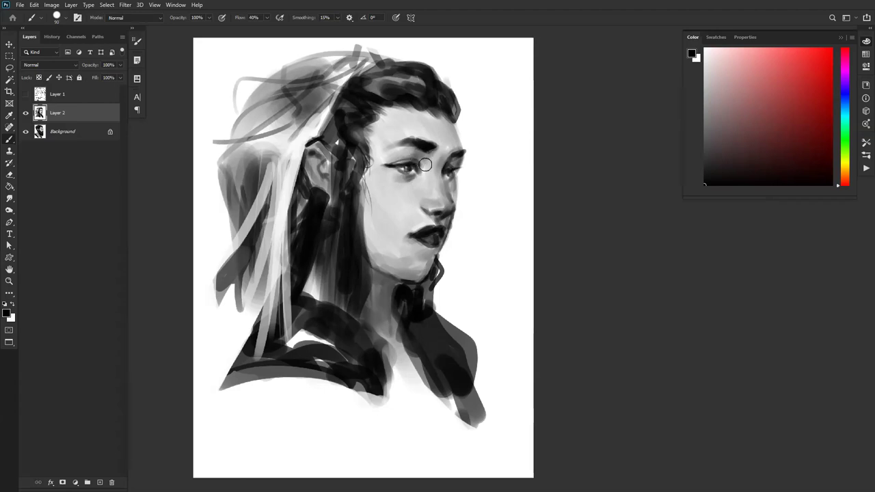
- Blend the shadow under the near eye into the cheek with a tone sampled from the skin
key("bracketright")
key("bracketright")
key("bracketright")
key("bracketright")
key("bracketright")
key("bracketright")
key("bracketleft")
key("bracketleft")
key("bracketleft")
key("bracketleft")
key("bracketleft")
key("bracketleft")
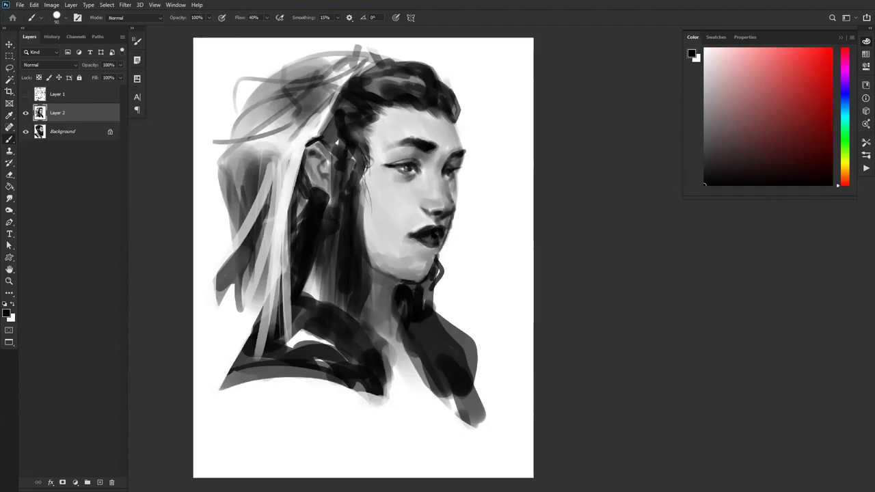
left_click(398, 196, "alt")
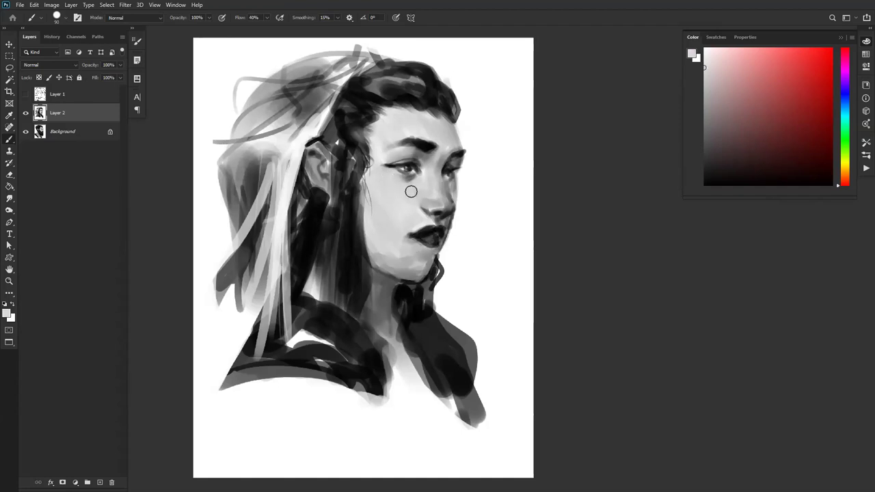
- Flip the canvas and draw thin black flyaway strands along the hair outline above the forehead
key("z")
left_click(407, 235, "alt")
left_click(407, 235, "alt")
left_click(408, 235, "alt")
key("ctrl+shift+h")
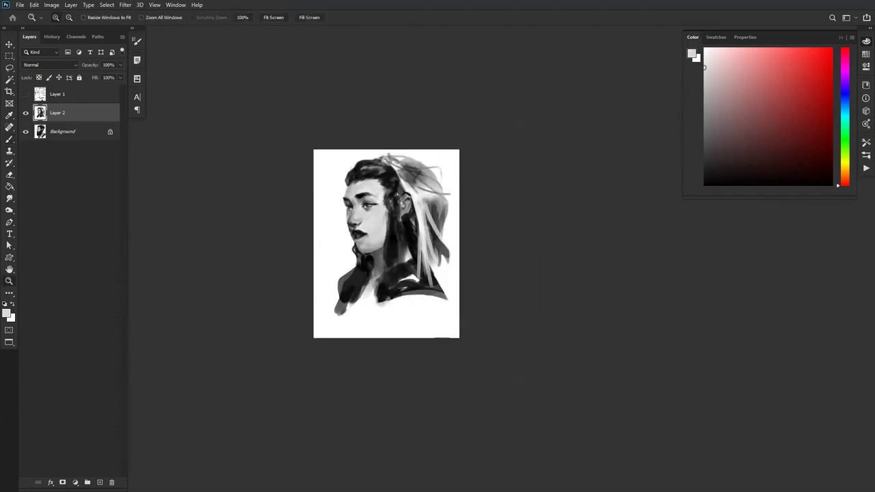
left_click(397, 239)
key("b")
key("d")
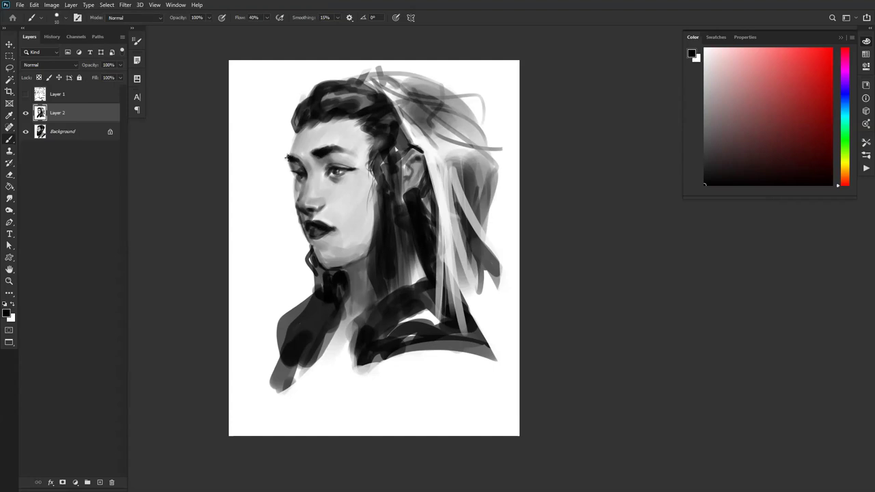
left_click_drag(307, 94, 327, 77)
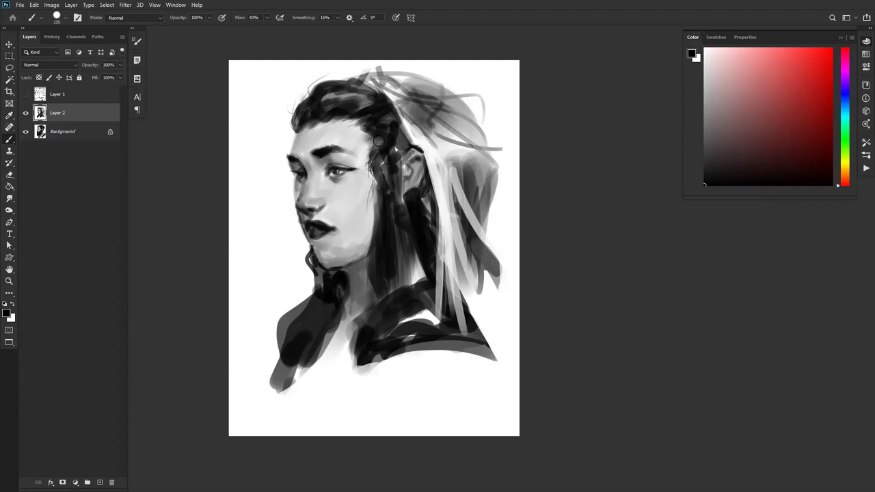
- Fill the long hair between the face and the ear with solid black, using a larger brush
key("]")
key("]")
key("]")
key("]")
key("]")
mouse_move(395, 164)
left_mouse_down()
mouse_move(405, 305)
mouse_move(418, 247)
mouse_move(415, 284)
left_mouse_up()
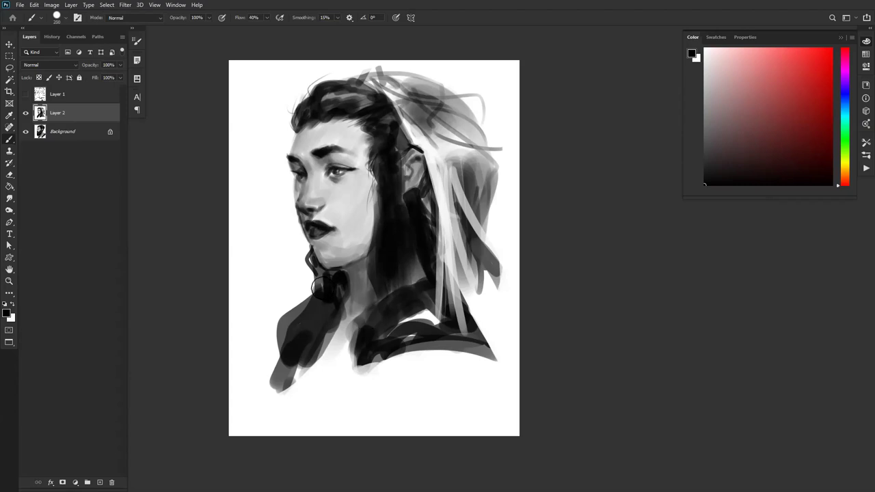
- Fill in the dark hair lock below the chin with black, reducing the brush size
key("[")
key("[")
key("[")
key("[")
key("[")
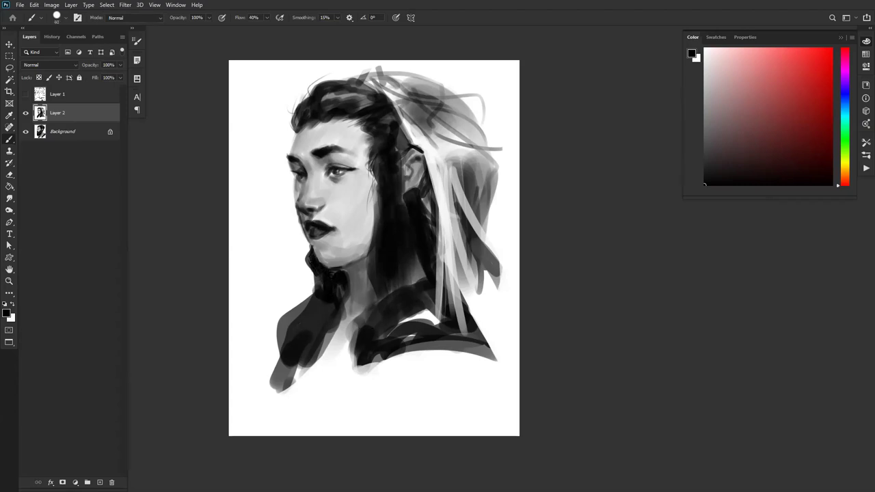
- Smooth the chin and jawline with sampled greys and flip the canvas
left_click(320, 253, "alt")
mouse_move(320, 254)
left_mouse_down()
mouse_move(331, 262)
mouse_move(375, 250)
mouse_move(347, 262)
left_mouse_up()
left_click(320, 262, "alt")
key("]")
key("]")
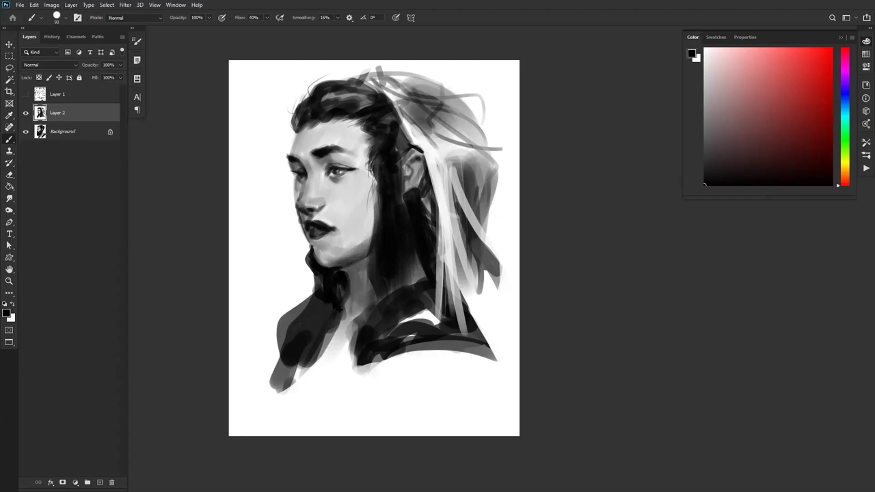
left_click(358, 253, "alt")
left_click(365, 238, "alt")
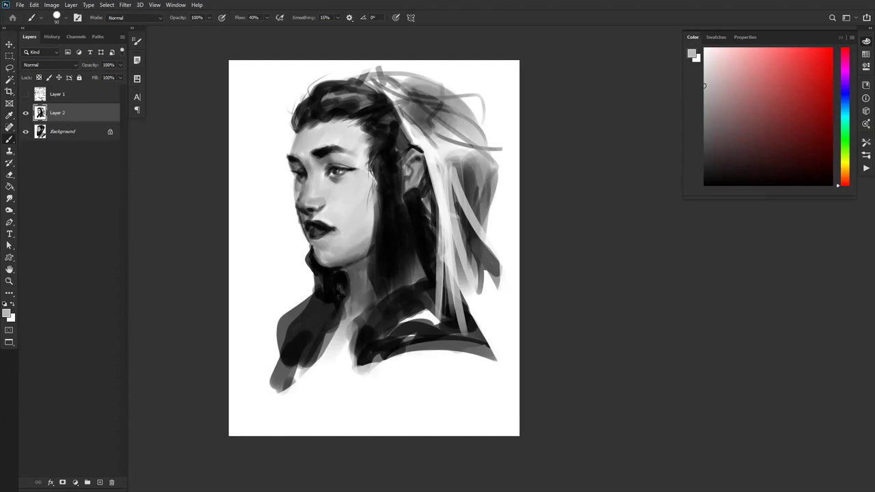
key("ctrl+shift+h")
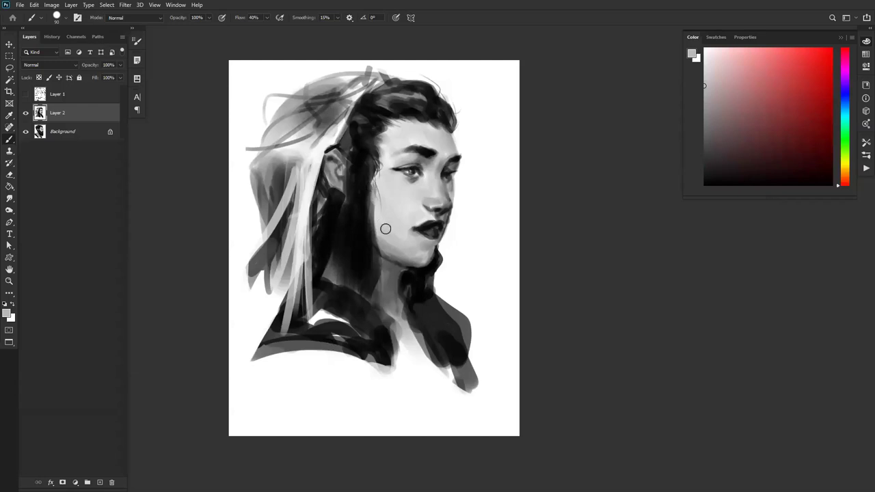
- Paint light hair strands over the front of the ear and down to the shoulder with a sampled tone, flipping the canvas to check
left_click(345, 152, "alt")
left_click(335, 133, "alt")
mouse_move(343, 127)
left_mouse_down()
mouse_move(306, 199)
mouse_move(306, 279)
left_mouse_up()
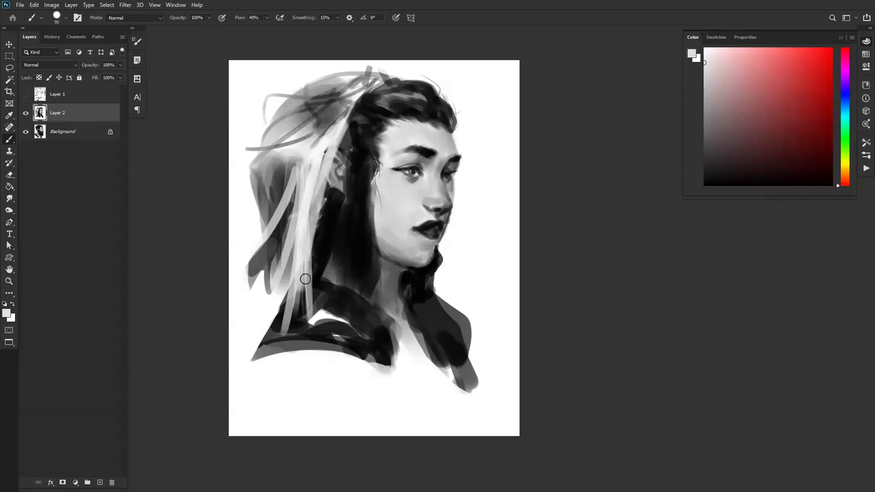
key("ctrl+shift+h")
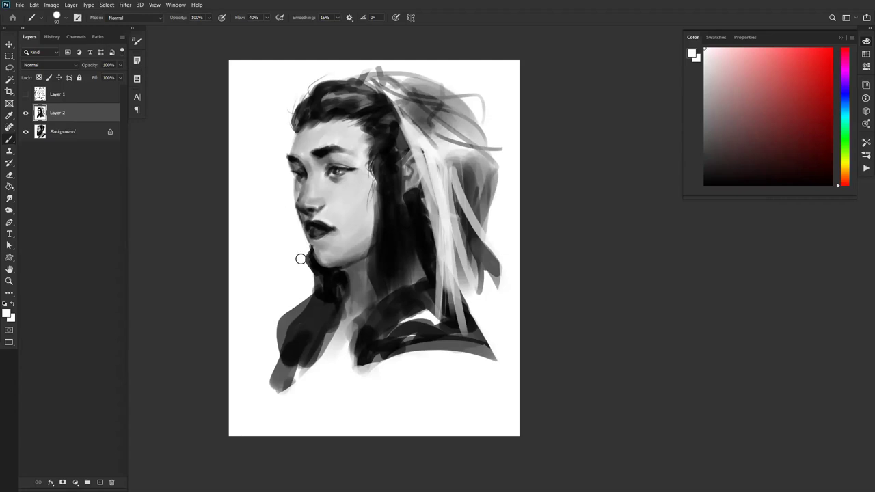
key("ctrl+f")
- Add grey highlights to the dark hair above the forehead with a smaller brush and sampled tones
left_click(415, 108, "alt")
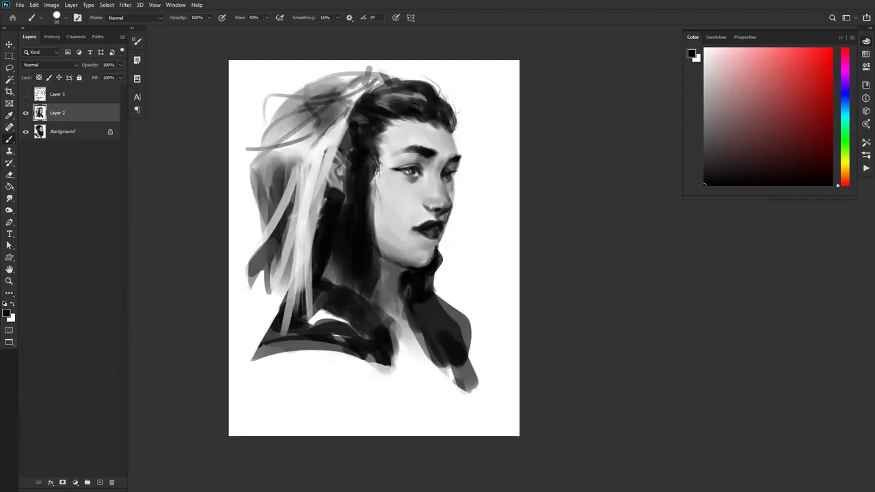
left_click(423, 96, "alt")
key("bracketleft")
key("bracketleft")
key("bracketleft")
key("bracketleft")
key("bracketleft")
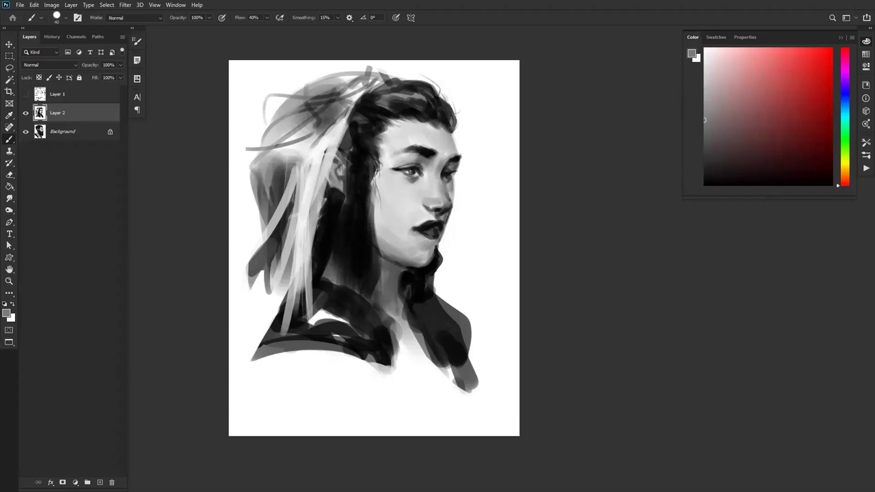
- Brush a grey sheen down the dark hair beside the face, enlarging the brush for long vertical strokes
mouse_move(353, 160)
left_mouse_down()
mouse_move(353, 260)
mouse_move(361, 246)
left_mouse_up()
key("bracketright")
key("bracketright")
key("bracketright")
key("bracketright")
key("bracketright")
key("bracketright")
key("bracketright")
key("bracketright")
key("bracketright")
left_click_drag(361, 201, 363, 277)
left_click_drag(354, 185, 356, 283)
- Blend the sheen in the hair beside the face by layering black and sampled dark greys downwards
key("d")
mouse_move(361, 215)
left_mouse_down()
mouse_move(362, 273)
mouse_move(356, 262)
left_mouse_up()
left_click_drag(357, 176, 348, 282)
key("x")
left_click_drag(345, 213, 339, 237)
mouse_move(348, 204)
left_mouse_down()
mouse_move(349, 270)
mouse_move(352, 183)
mouse_move(338, 255)
left_mouse_up()
left_click(352, 182, "alt")
key("d")
left_click_drag(348, 220, 337, 267)
left_click(352, 193, "alt")
left_click_drag(355, 190, 346, 287)
left_click_drag(365, 223, 362, 300)
key("z")
left_click(429, 323, "alt")
left_click(430, 321, "alt")
double_click(430, 317)
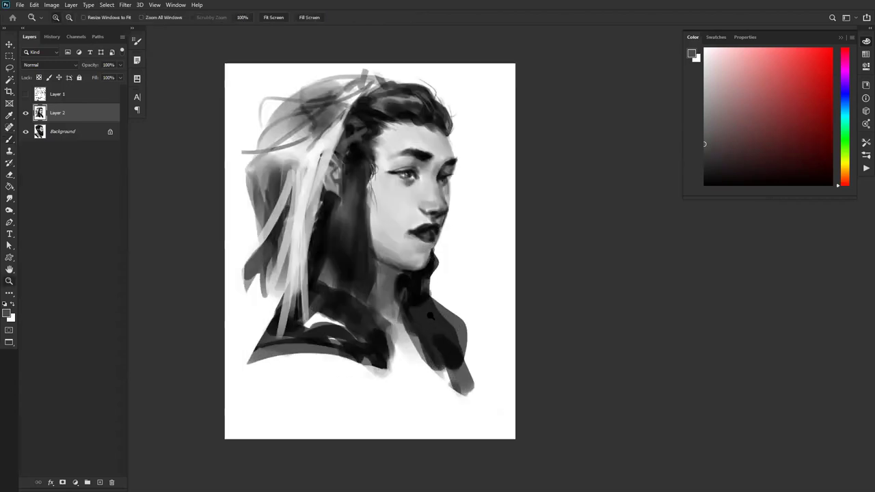
- Switch to the sixth brush preset in the Comic group and cover the light hair beside the ear with pale grey
key("b")
left_click(385, 242, "alt")
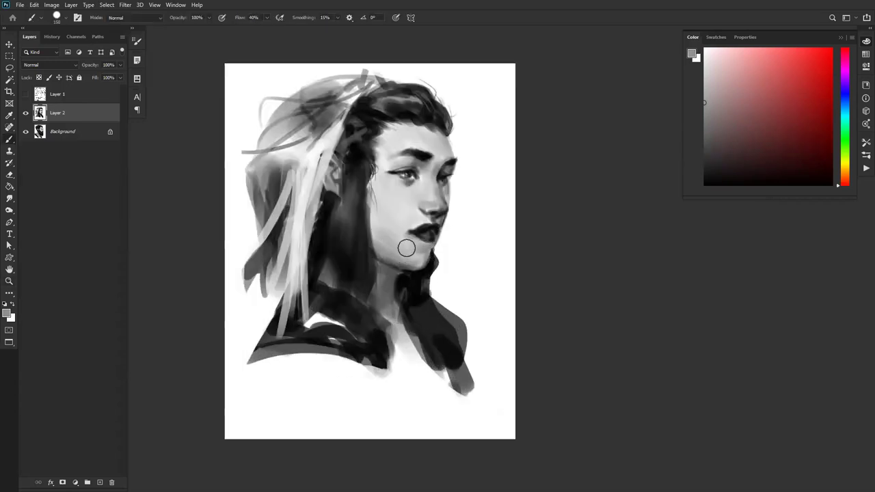
right_click(395, 230)
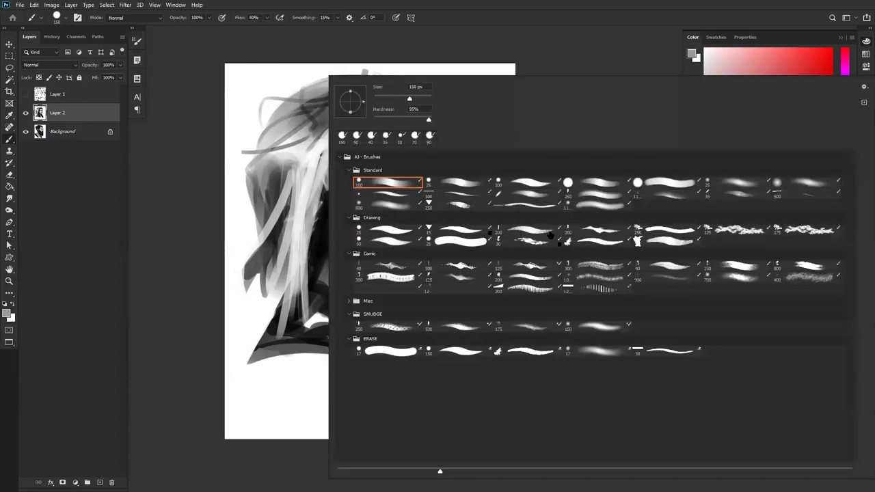
left_click(744, 265)
left_click(229, 303)
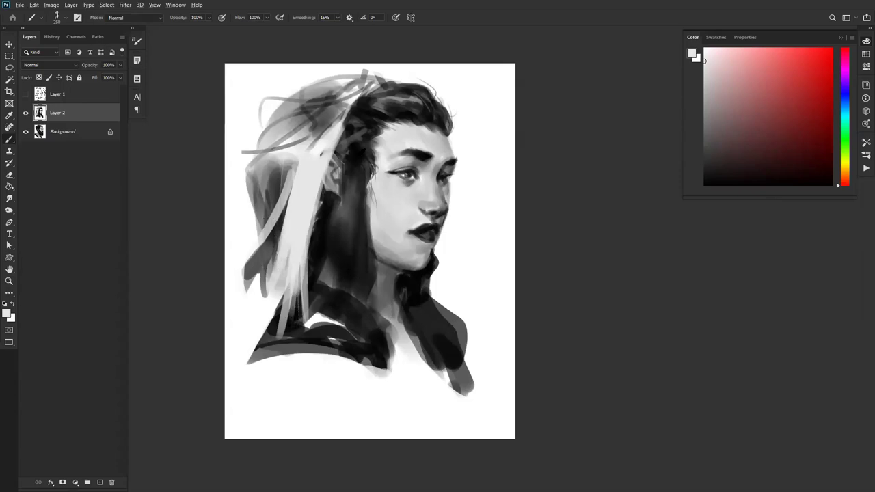
- Darken the hair beside the ear and the hair above the forehead with broad black strokes
key("x")
left_click_drag(357, 163, 355, 229)
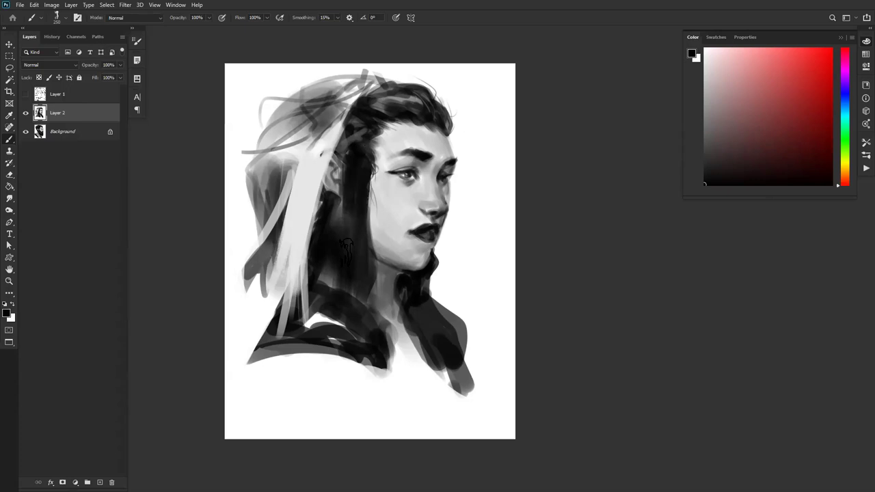
mouse_move(382, 89)
left_mouse_down()
mouse_move(431, 97)
mouse_move(443, 119)
left_mouse_up()
left_click_drag(427, 82, 442, 109)
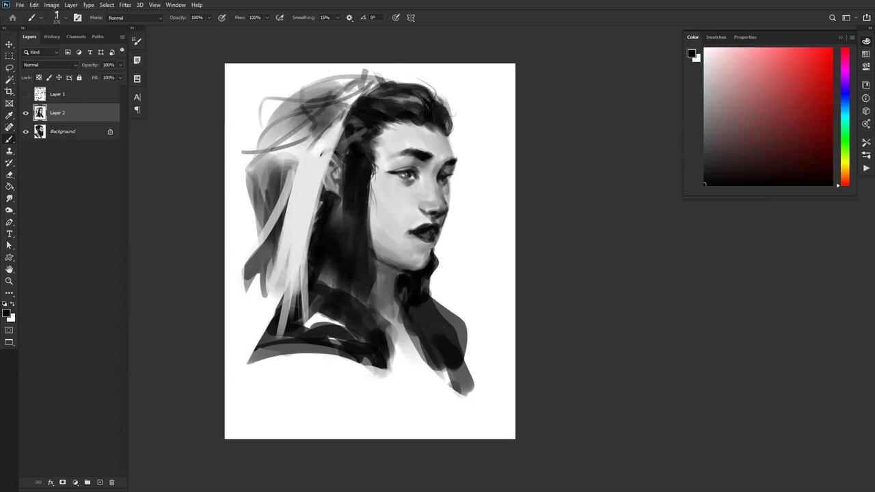
- Brush pale grey strands over the light hair at the crown, blending them with tones sampled nearby
key("x")
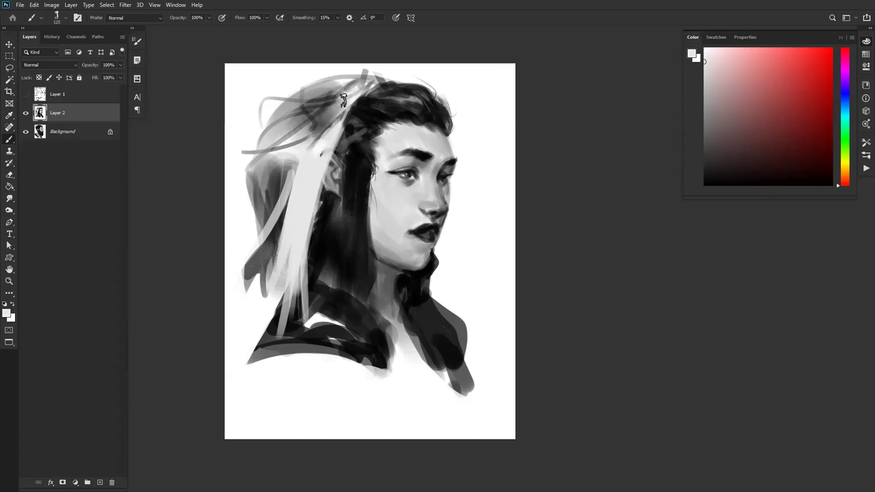
left_click_drag(356, 82, 273, 124)
key("ctrl+z")
left_click_drag(334, 84, 304, 116)
mouse_move(309, 101)
left_mouse_down()
mouse_move(365, 89)
mouse_move(311, 104)
mouse_move(331, 95)
mouse_move(257, 161)
mouse_move(291, 104)
mouse_move(342, 106)
mouse_move(264, 132)
left_mouse_up()
left_click(333, 97, "alt")
mouse_move(323, 90)
left_mouse_down()
mouse_move(266, 125)
mouse_move(268, 170)
left_mouse_up()
left_click(290, 134, "alt")
mouse_move(308, 124)
left_mouse_down()
mouse_move(263, 186)
mouse_move(275, 156)
mouse_move(354, 96)
left_mouse_up()
left_click(303, 147, "alt")
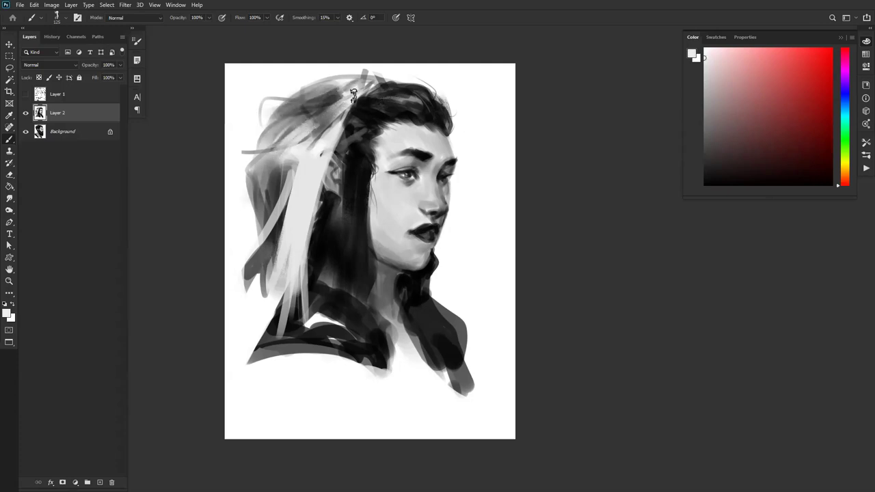
- Sweep pale strands downwards through the grey hair at the back of the head
left_click_drag(296, 174, 274, 197)
left_click_drag(285, 159, 264, 275)
left_click_drag(283, 186, 247, 334)
- Reduce the brush to 150 and extend the dark collar towards the chest, blending its edge
key("x")
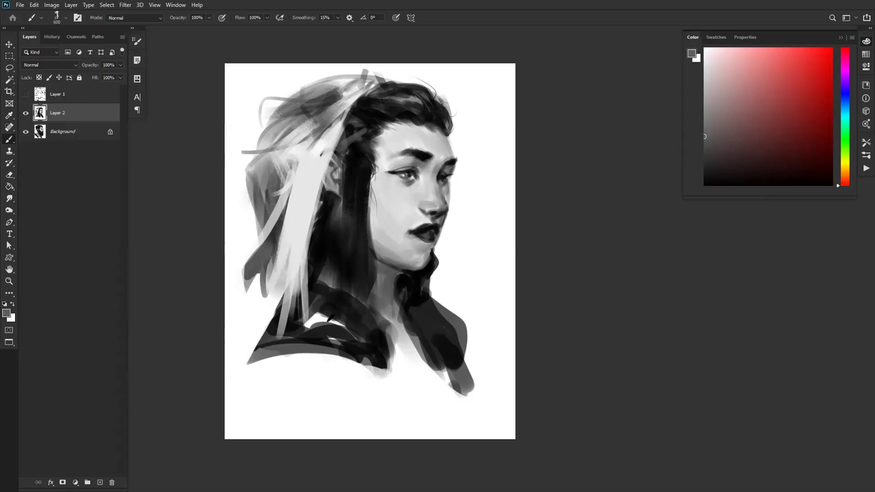
key("bracketleft")
key("bracketleft")
key("bracketleft")
key("bracketleft")
key("bracketleft")
key("bracketleft")
mouse_move(317, 283)
left_mouse_down()
mouse_move(361, 312)
mouse_move(340, 308)
mouse_move(354, 299)
mouse_move(373, 331)
left_mouse_up()
key("ctrl+z")
mouse_move(321, 285)
left_mouse_down()
mouse_move(365, 354)
mouse_move(395, 354)
mouse_move(377, 376)
left_mouse_up()
- Touch up the cheek, eye area and nose with sampled greys, reducing the brush to 70
left_click(396, 246, "alt")
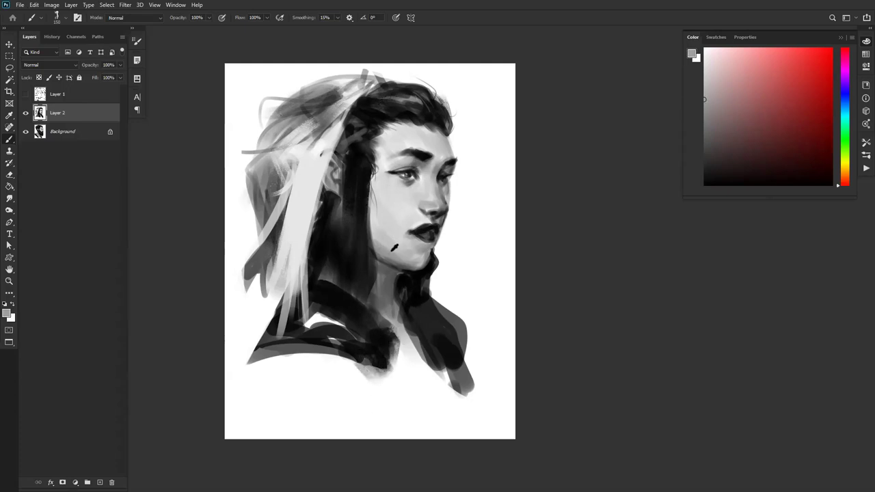
left_click(389, 245, "alt")
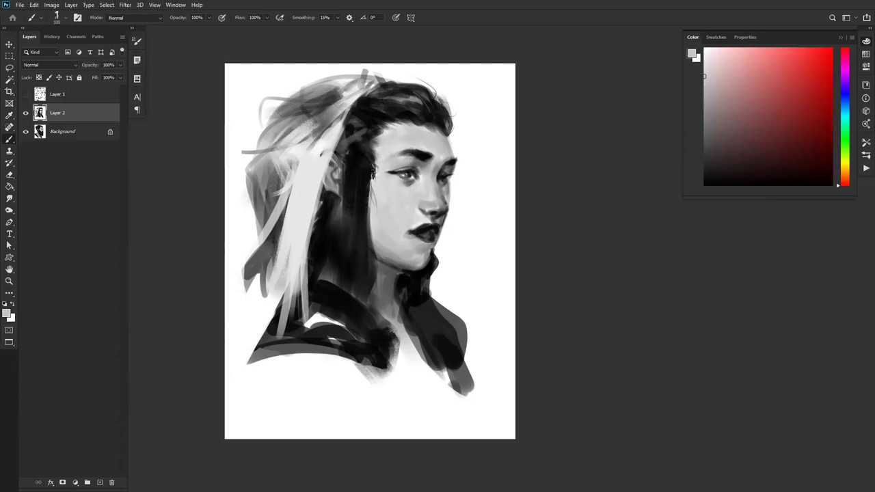
left_click(420, 175, "alt")
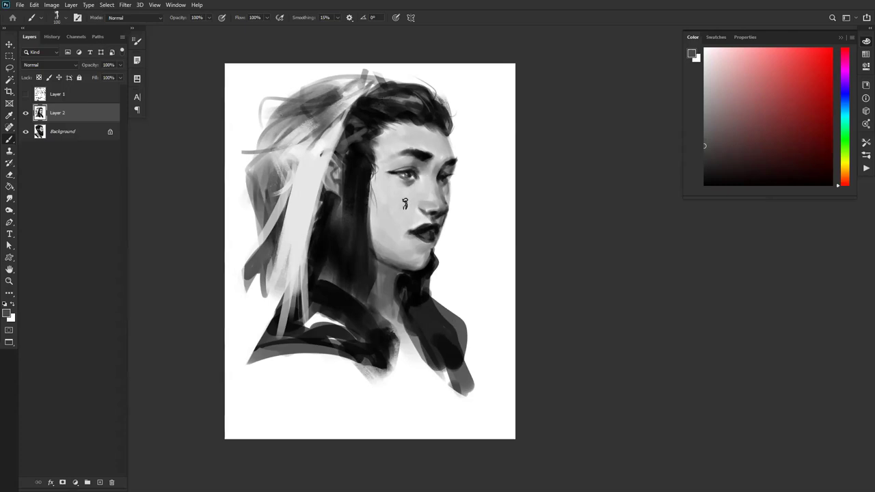
left_click(442, 167, "alt")
left_click(431, 186, "alt")
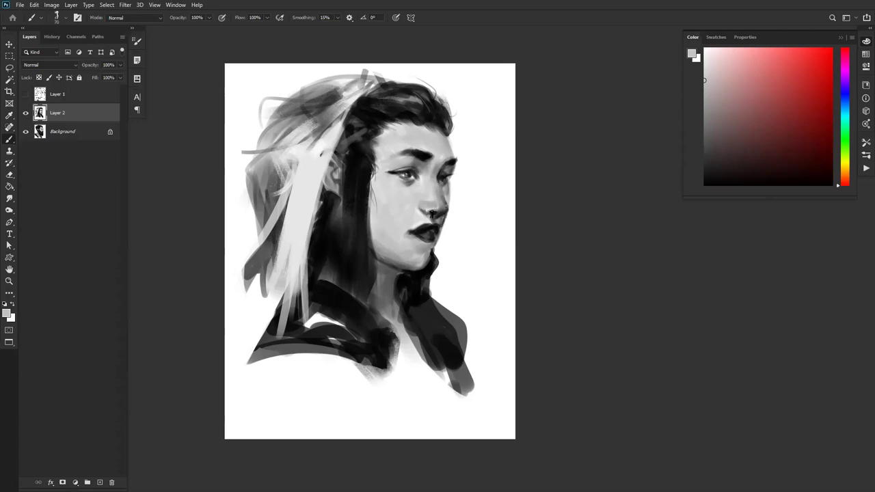
left_click(431, 215, "alt")
- Flip the canvas horizontally and touch up the dark hair above the forehead with sampled dark tones
key("ctrl+shift+h")
left_click(356, 152, "alt")
mouse_move(395, 120)
left_mouse_down()
mouse_move(359, 143)
mouse_move(402, 136)
mouse_move(402, 120)
mouse_move(369, 140)
mouse_move(408, 113)
left_mouse_up()
left_click_drag(354, 135, 383, 119)
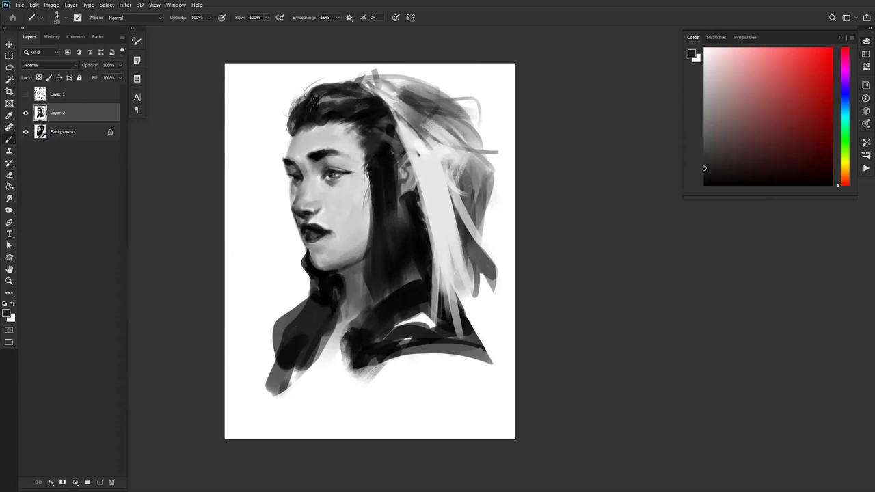
left_click(340, 96, "alt")
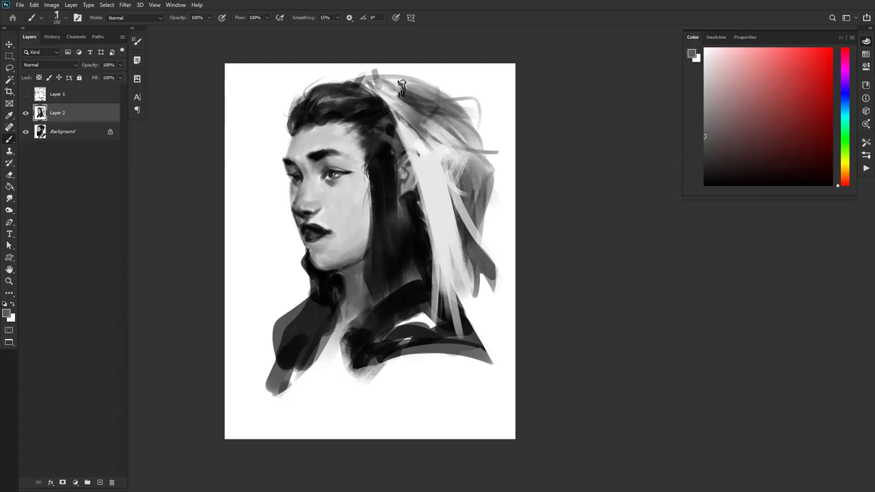
- Flip the canvas back and draw fine dark strands along the light hair's inner edge with a very small brush
key("ctrl+shift+h")
key("bracketleft")
key("bracketleft")
key("bracketleft")
key("bracketleft")
key("bracketleft")
key("bracketleft")
key("bracketleft")
key("bracketleft")
key("bracketleft")
key("bracketleft")
left_click(426, 119, "alt")
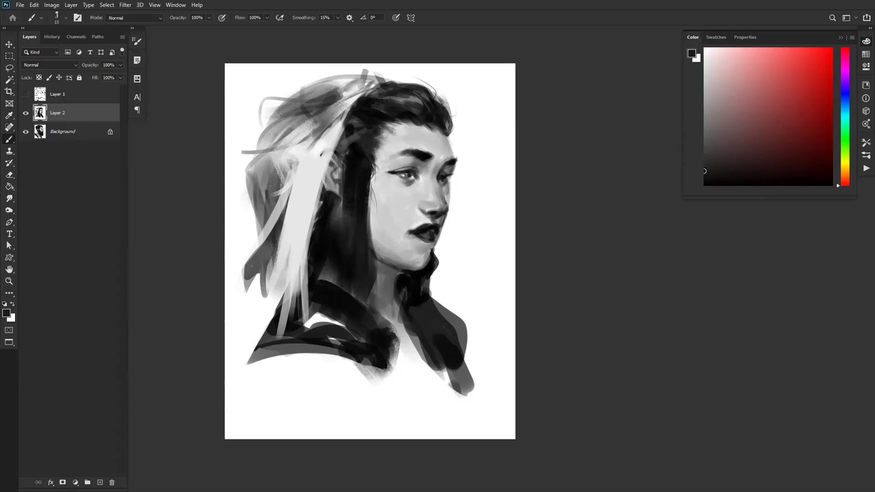
left_click(375, 110, "alt")
left_click_drag(348, 99, 339, 213)
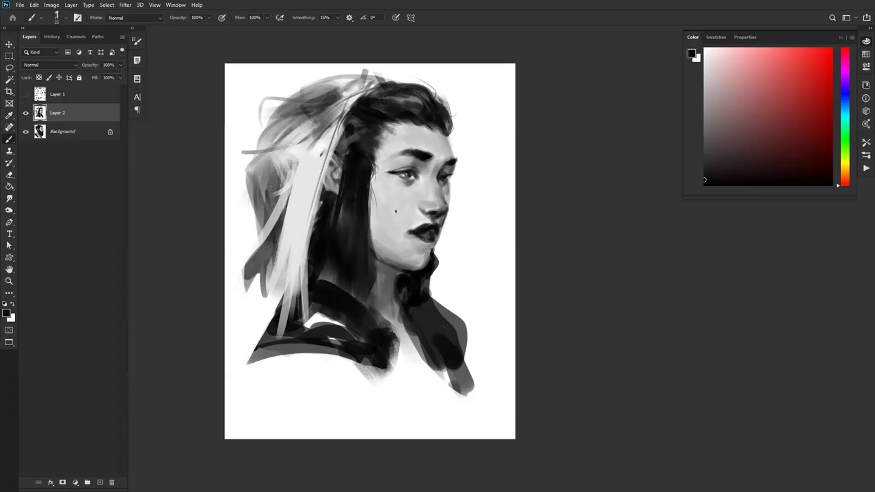
- Enlarge the brush to 400 and paint white along the clothing's lower edge to trim the bust cleanly
left_click(411, 257, "alt")
left_click(411, 258, "alt")
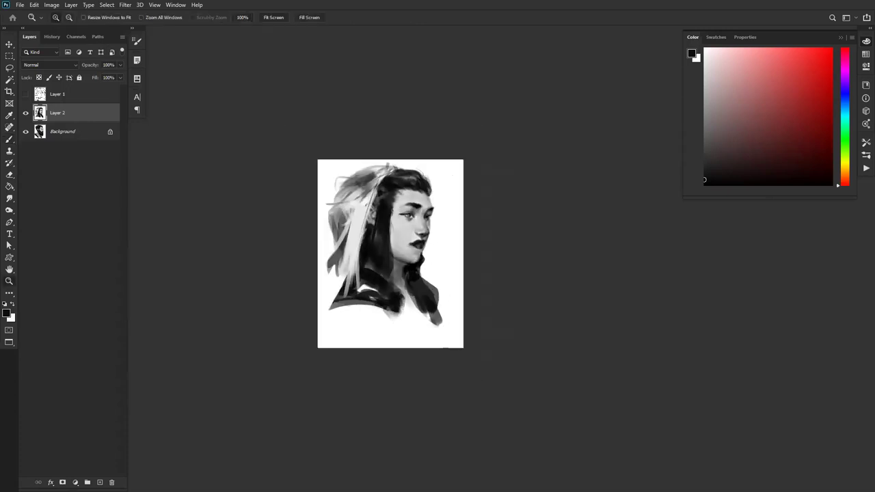
double_click(411, 266, "ctrl")
left_click(348, 376, "alt")
key("bracketright")
key("bracketright")
key("bracketright")
key("bracketright")
key("bracketright")
key("bracketright")
key("bracketright")
key("bracketright")
key("bracketright")
key("bracketright")
key("bracketright")
key("bracketright")
key("bracketright")
mouse_move(298, 347)
left_mouse_down()
mouse_move(377, 348)
mouse_move(369, 350)
left_mouse_up()
key("bracketright")
key("bracketright")
key("bracketright")
key("bracketright")
key("bracketright")
key("bracketright")
key("bracketright")
left_click_drag(259, 367, 391, 363)
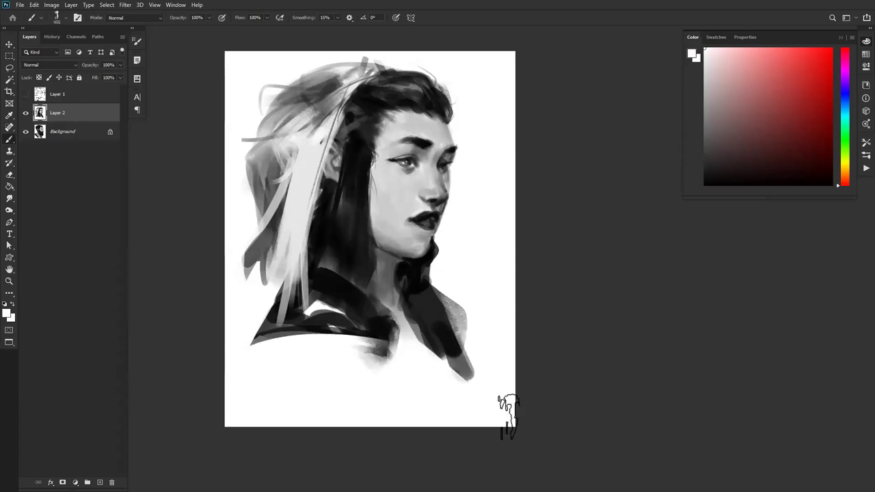
- Hide Layer 2 briefly to check the bearded portrait, and widen the canvas on its right side with the Crop tool
left_click(25, 112)
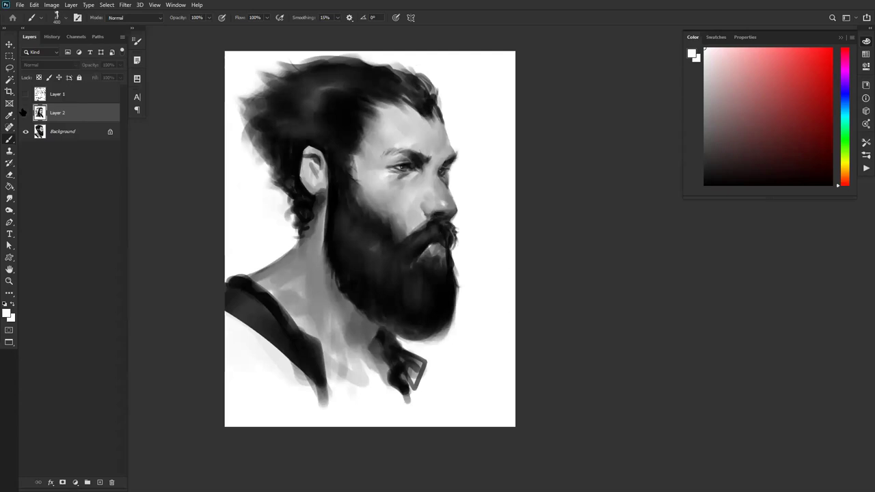
left_click(25, 113)
key("c")
key("ctrl+minus")
key("ctrl+minus")
left_click_drag(458, 232, 535, 232)
key("Return")
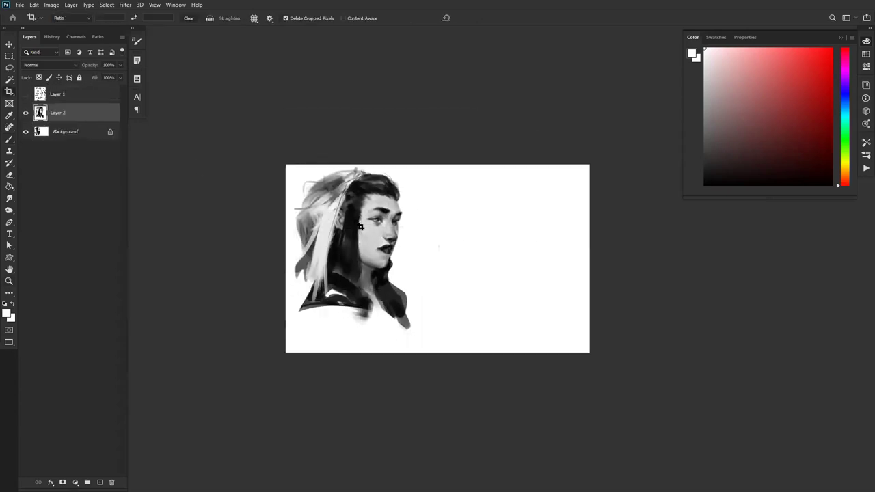
- Move the woman's portrait beside the bearded man and crop the canvas slightly narrower at the right edge
key("v")
left_click_drag(395, 258, 544, 288)
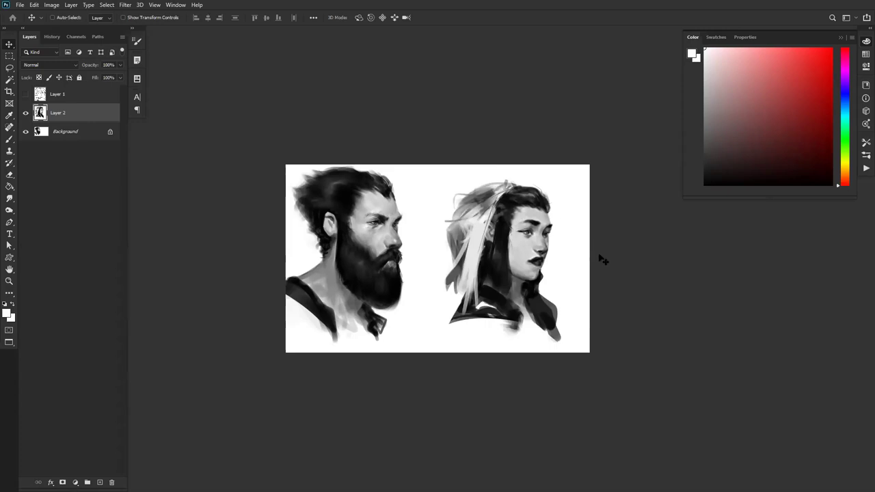
key("c")
left_click_drag(592, 259, 586, 258)
key("Return")
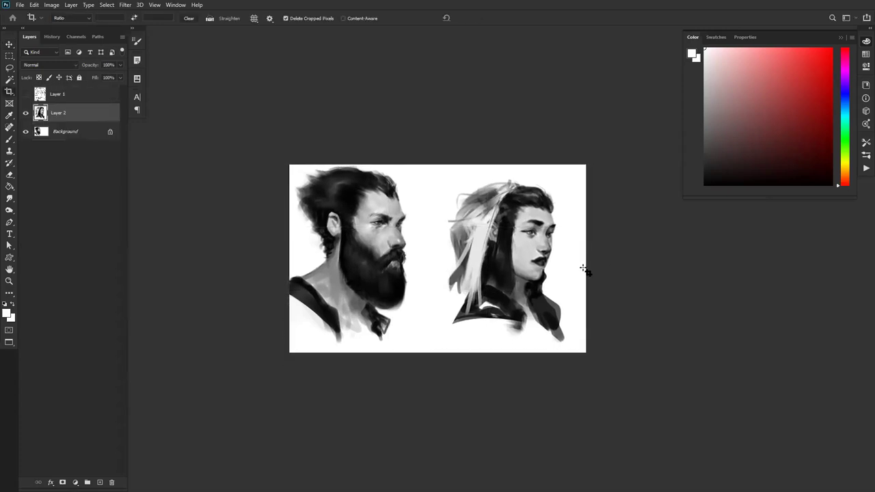
- Select Layer 2 together with the Background, try to move both, and merge them into one layer
left_click(48, 134, "shift")
key("v")
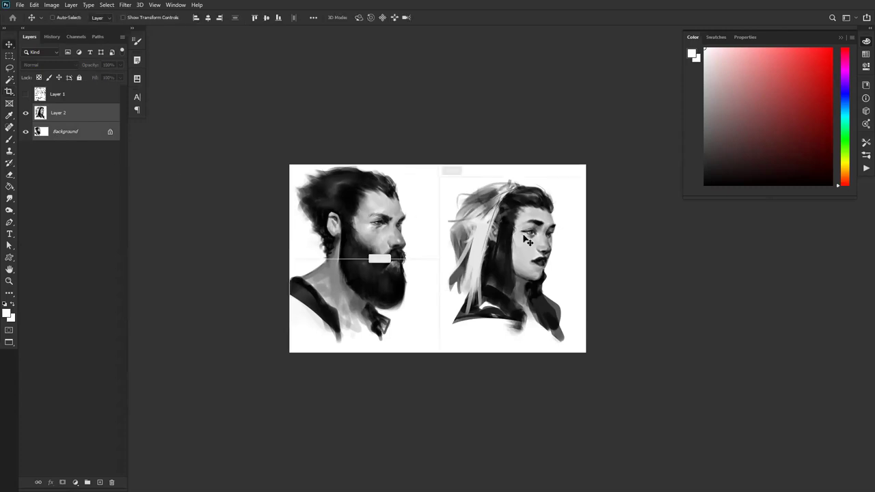
mouse_move(556, 257)
left_mouse_down()
mouse_move(555, 248)
mouse_move(543, 267)
left_mouse_up()
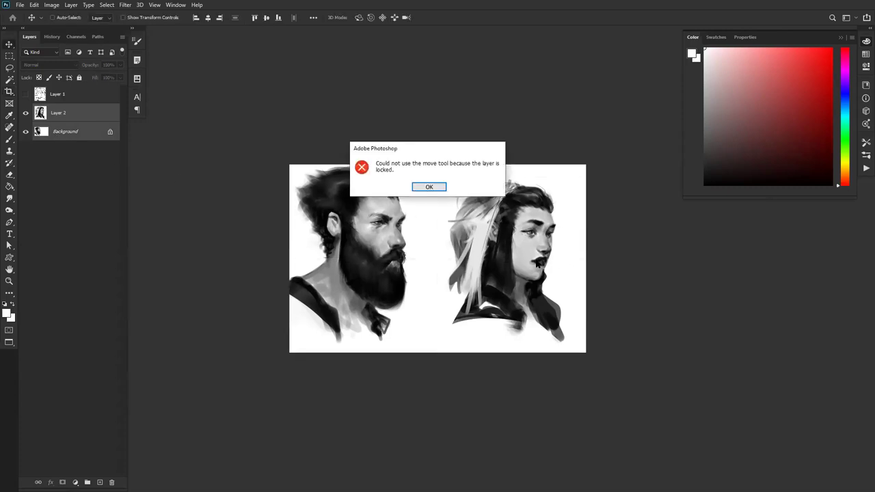
left_click(425, 186)
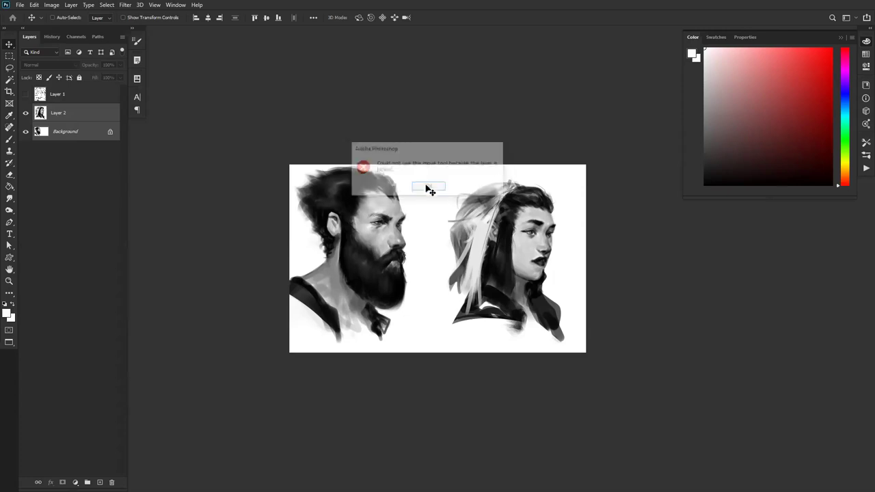
key("ctrl+e")
- Duplicate the merged layer and shift the copy slightly right, filling the exposed left strip with white
key("ctrl+j")
left_click_drag(496, 258, 505, 258)
key("g")
left_click(296, 255)
- Extend the bearded man's cut-off shoulder with dark grey and trim the bust's lower edge with white
key("z")
left_click(410, 262)
key("b")
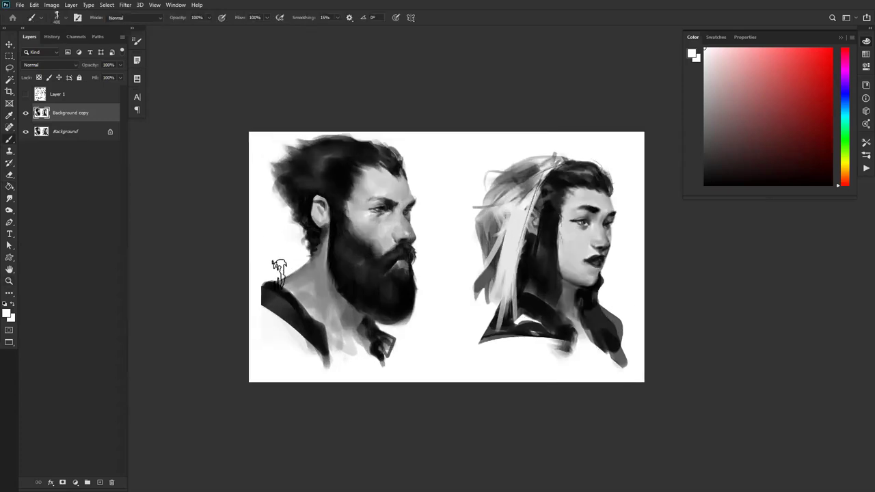
left_click(276, 300, "alt")
mouse_move(275, 297)
left_mouse_down()
mouse_move(255, 315)
mouse_move(277, 330)
left_mouse_up()
left_click(255, 310, "alt")
mouse_move(242, 290)
left_mouse_down()
mouse_move(324, 383)
mouse_move(324, 362)
left_mouse_up()
left_click(278, 291, "alt")
left_click(262, 262, "alt")
left_click_drag(248, 306, 311, 383)
key("ctrl+shift+z")
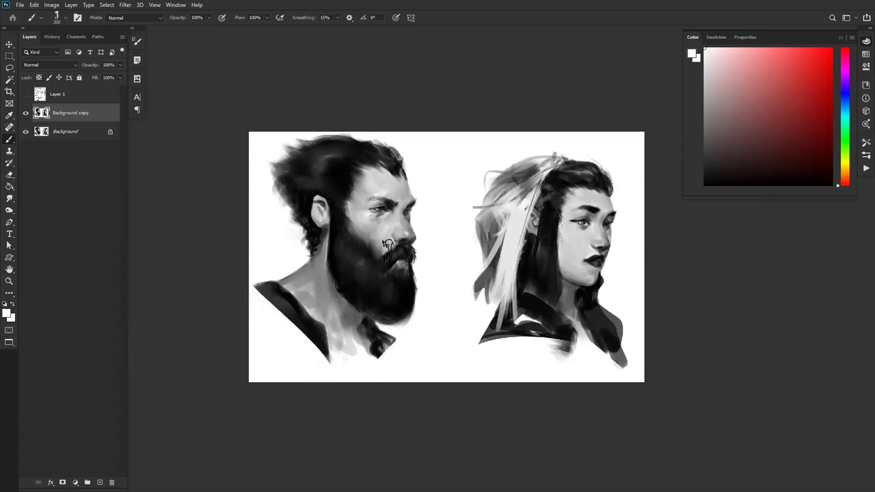
- Reduce the brush to 150 and blend sampled dark greys and blacks into the upper beard below the cheek
left_click(333, 157, "alt")
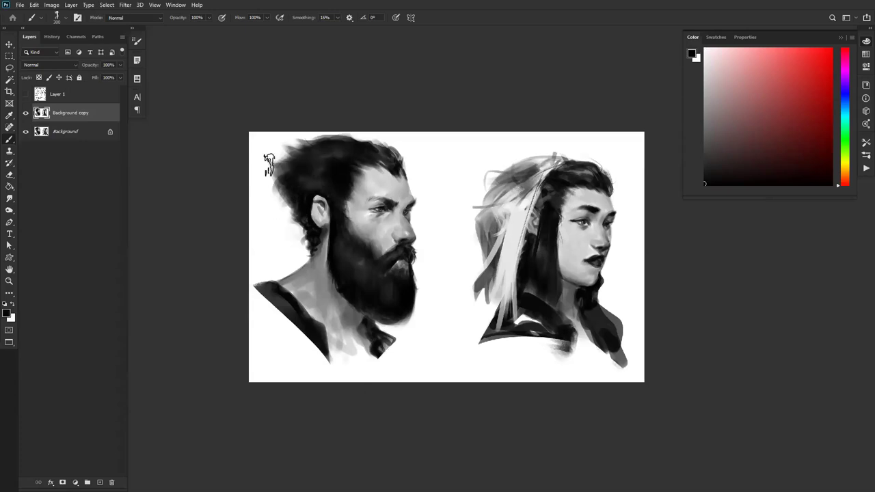
key("x")
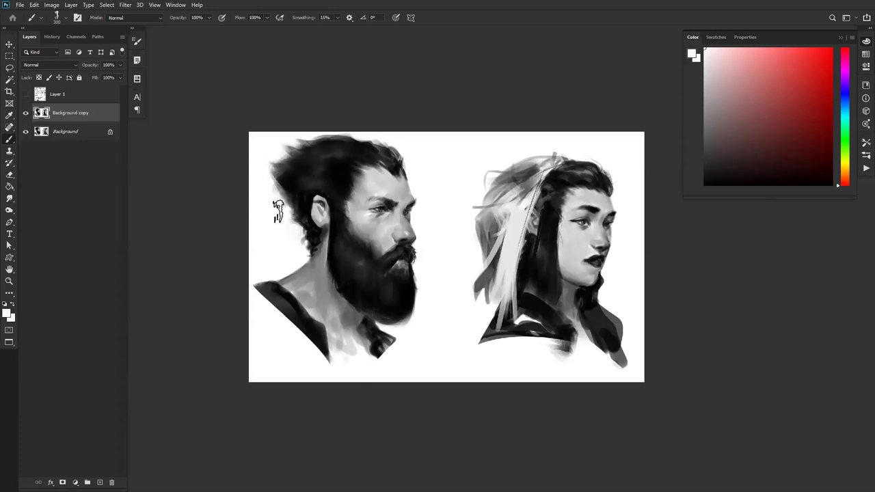
key("x")
key("[")
key("[")
key("[")
key("[")
left_click(355, 249, "alt")
left_click_drag(346, 248, 351, 270)
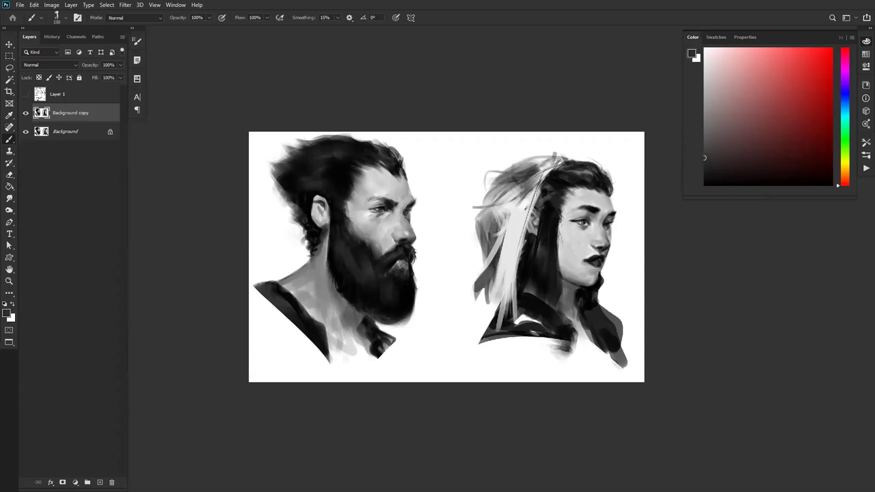
left_click(356, 262, "alt")
left_click_drag(357, 254, 356, 277)
left_click_drag(365, 259, 368, 278)
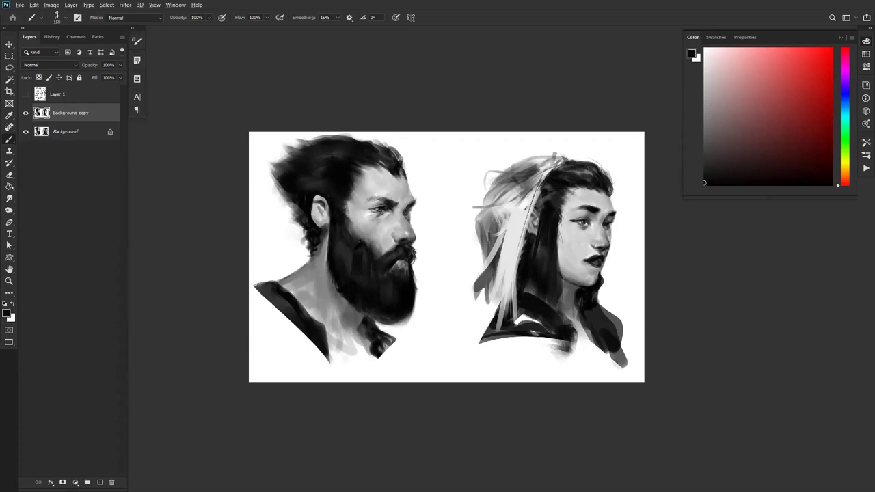
- Deepen the beard and moustache with sampled blacks, adjusting the brush size, and refine the beard's front edge
left_click(348, 254, "alt")
mouse_move(355, 253)
left_mouse_down()
mouse_move(359, 275)
mouse_move(381, 297)
left_mouse_up()
key("]")
key("]")
key("]")
key("]")
left_click(382, 296, "alt")
key("]")
left_click_drag(350, 234, 353, 266)
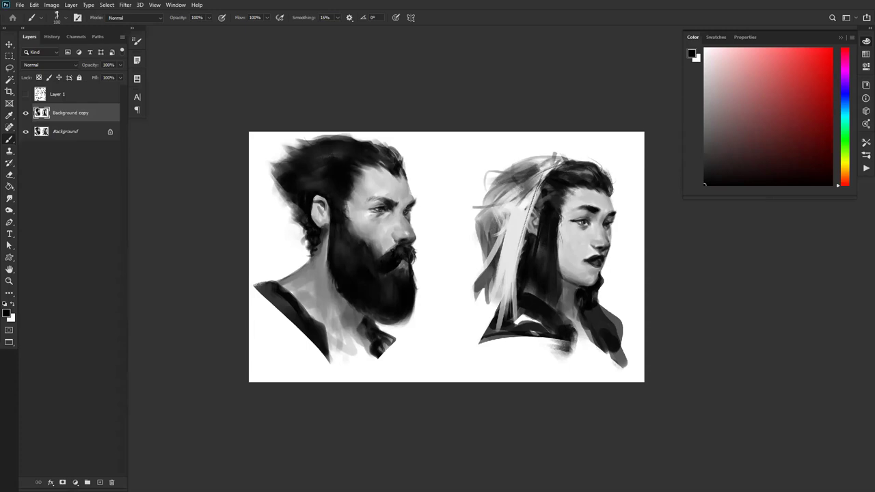
key("[")
left_click_drag(415, 270, 412, 307)
- Switch to full-screen view and round off the top of the bearded man's hair with dark strokes
key("z")
left_click(388, 273)
key("f")
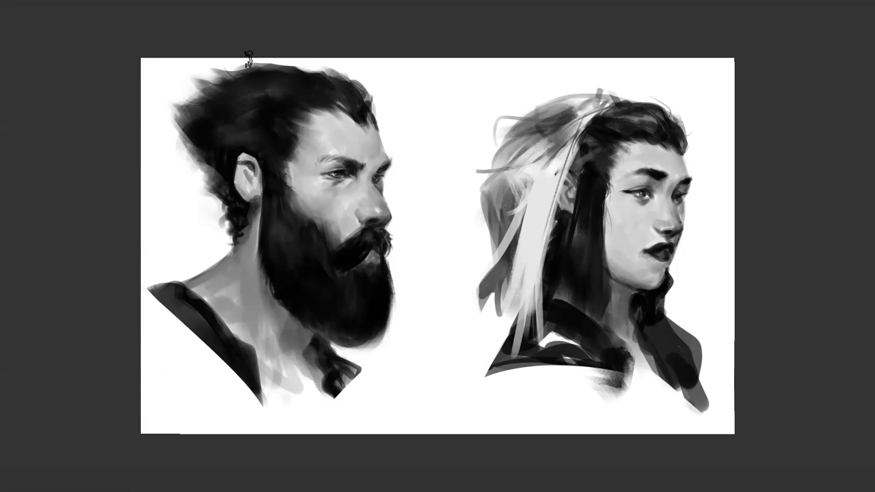
mouse_move(242, 59)
left_mouse_down()
mouse_move(305, 59)
mouse_move(243, 96)
left_mouse_up()
mouse_move(309, 72)
left_mouse_down()
mouse_move(242, 85)
mouse_move(236, 118)
left_mouse_up()
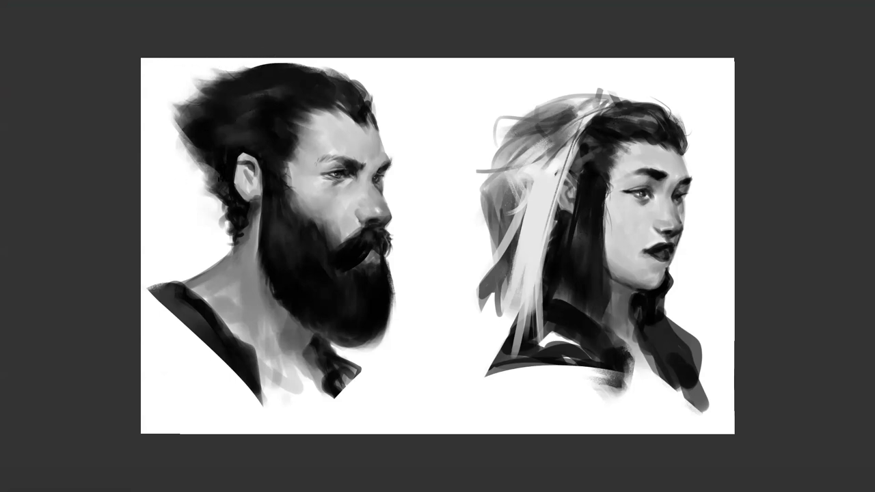
- Paint out the curls at the bearded man's nape and trim the back outline of his hair
mouse_move(220, 208)
left_mouse_down()
mouse_move(233, 219)
mouse_move(229, 212)
mouse_move(225, 243)
left_mouse_up()
left_click_drag(189, 157, 205, 172)
left_click_drag(183, 142, 204, 186)
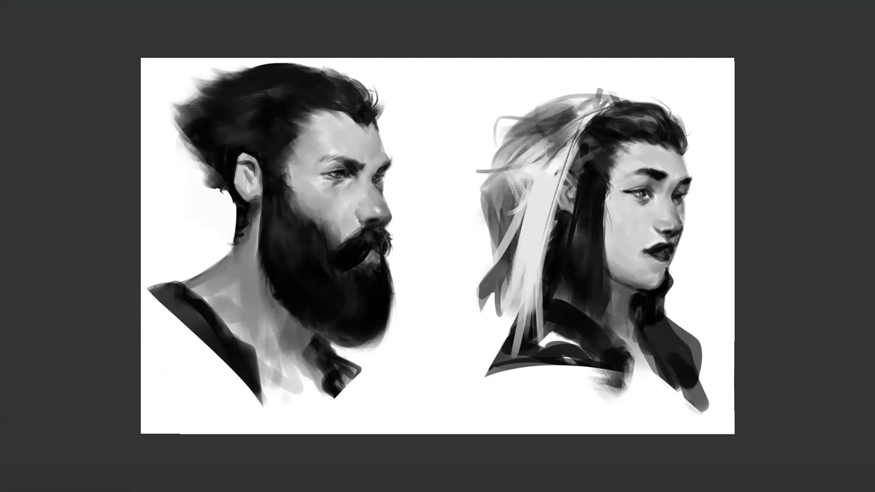
left_click_drag(441, 165, 341, 133)
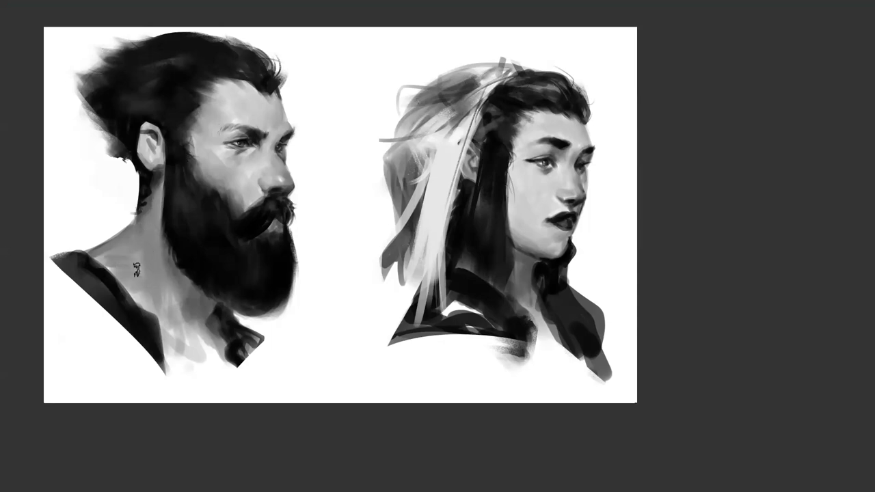
key("space")
left_click_drag(373, 207, 399, 204)
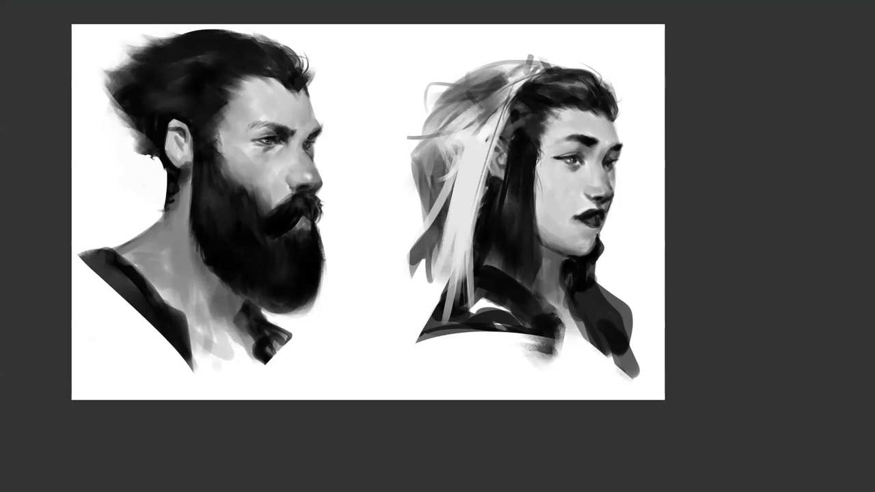
left_click_drag(444, 141, 356, 141)
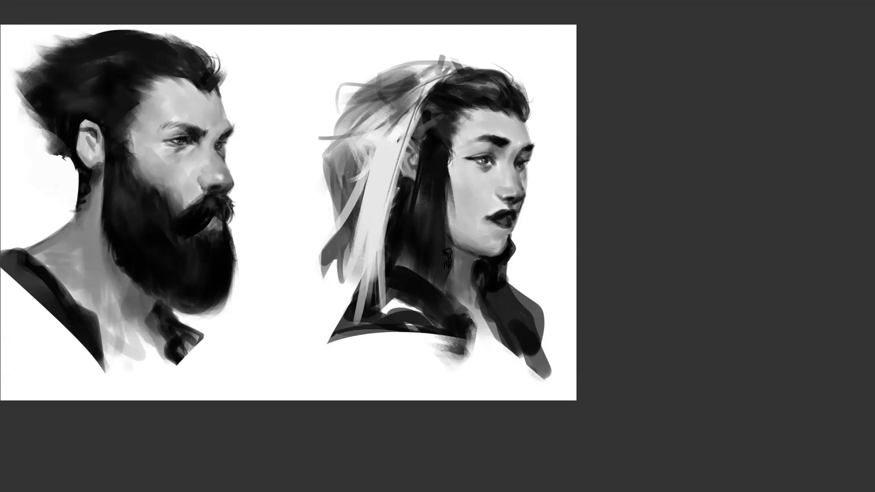
left_click_drag(451, 186, 448, 241)
key("ctrl+z")
mouse_move(400, 190)
left_mouse_down()
mouse_move(419, 210)
mouse_move(445, 217)
left_mouse_up()
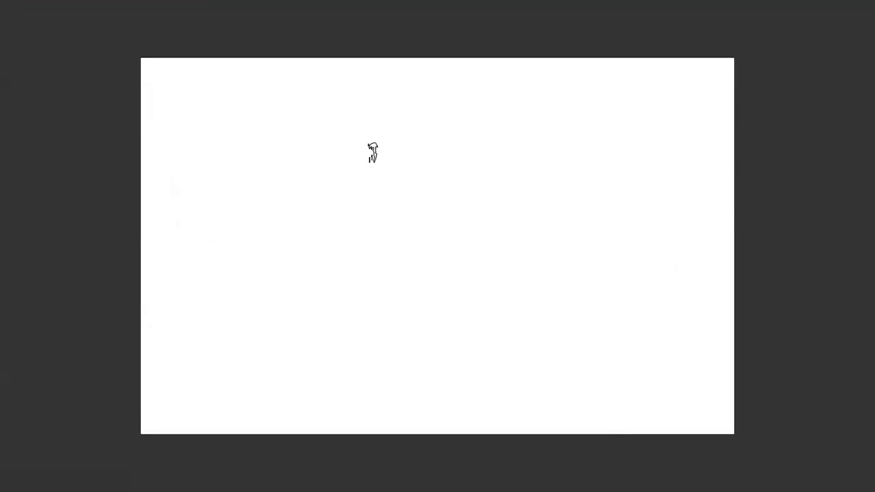
- Choose the size-15 triangular brush from the Drawing set and draw a horizontal line split into four segments by vertical ticks
right_click(372, 153)
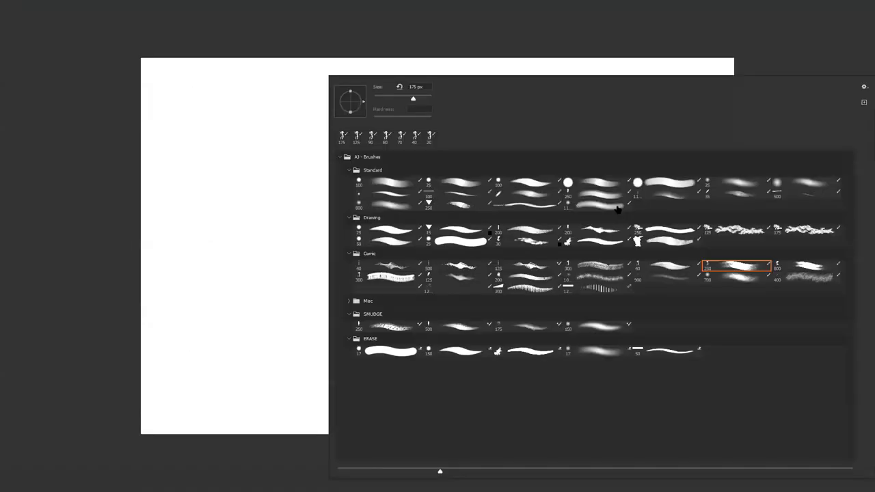
double_click(465, 231)
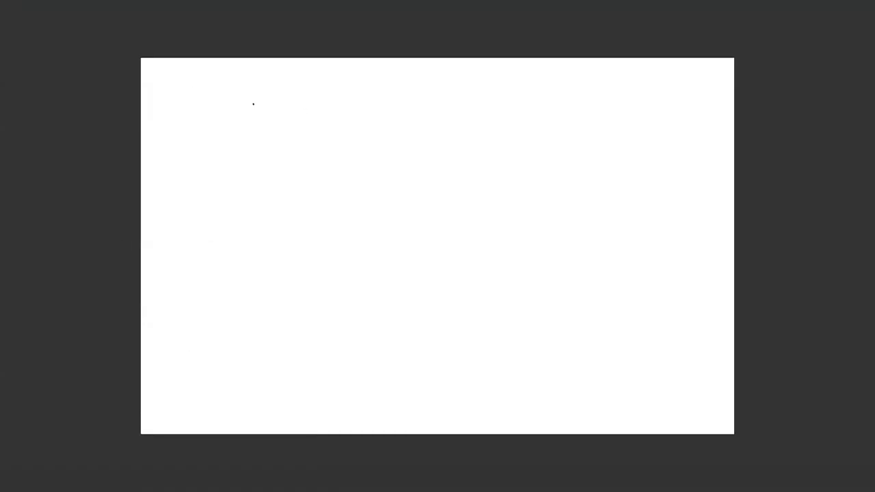
left_click_drag(241, 83, 241, 120)
left_click_drag(242, 97, 462, 97)
left_click_drag(465, 82, 463, 121)
left_click_drag(301, 79, 301, 119)
left_click_drag(363, 79, 361, 120)
left_click_drag(413, 77, 411, 120)
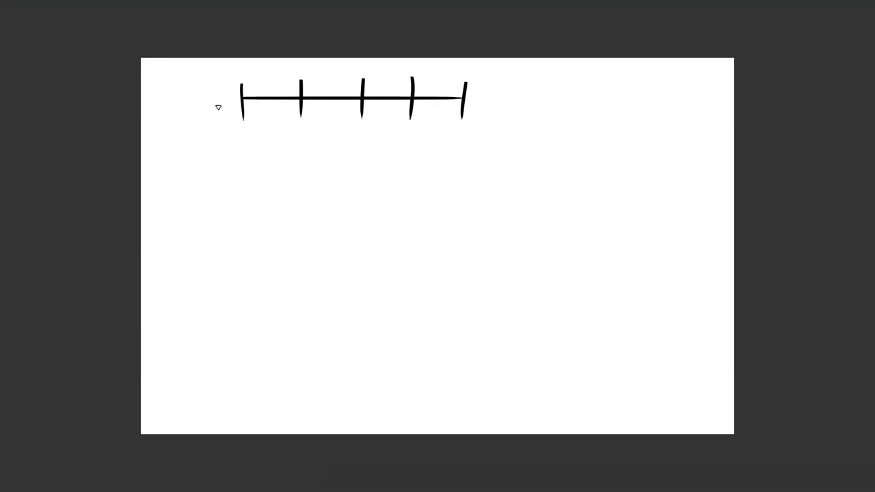
- Draw an undivided line with end ticks below the segmented one and label it A
mouse_move(244, 141)
left_mouse_down()
mouse_move(244, 163)
mouse_move(246, 155)
mouse_move(462, 166)
left_mouse_up()
left_click_drag(448, 154, 470, 154)
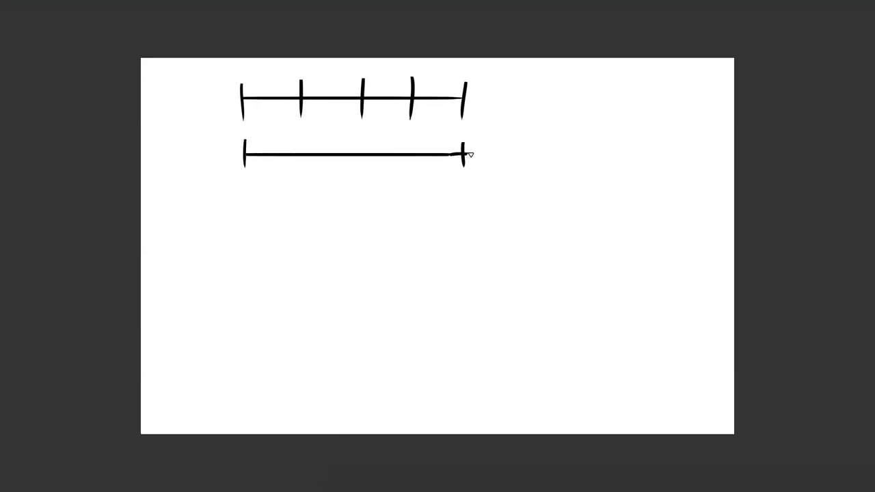
left_click_drag(359, 165, 367, 177)
left_click_drag(356, 172, 365, 173)
- Label the four segments of the upper line A, B, C and D
left_click_drag(261, 120, 273, 114)
left_click_drag(326, 106, 330, 121)
mouse_move(388, 106)
left_mouse_down()
mouse_move(390, 115)
mouse_move(429, 117)
left_mouse_up()
left_click_drag(431, 103, 432, 117)
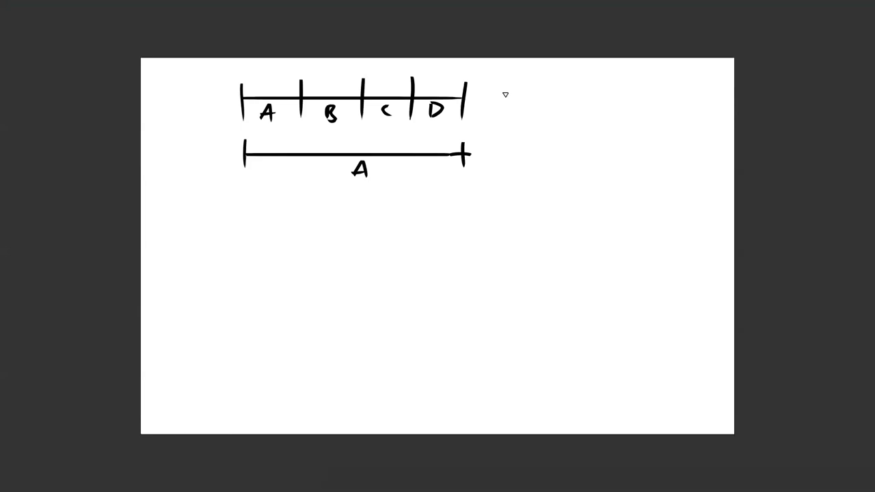
- Number the segmented line 1 and the undivided line 2, undoing the stray marks
left_click_drag(202, 156, 217, 161)
mouse_move(275, 77)
left_mouse_down()
mouse_move(259, 78)
mouse_move(287, 77)
left_mouse_up()
left_click_drag(242, 73, 299, 74)
mouse_move(250, 182)
left_mouse_down()
mouse_move(387, 194)
mouse_move(464, 168)
left_mouse_up()
mouse_move(198, 162)
left_mouse_down()
mouse_move(221, 146)
mouse_move(234, 164)
left_mouse_up()
left_click_drag(220, 87, 220, 109)
left_click_drag(217, 206, 221, 221)
key("ctrl+z")
- Circle segment D on line 1 and add an arrow towards a large D written beside the lines
left_click_drag(462, 87, 426, 67)
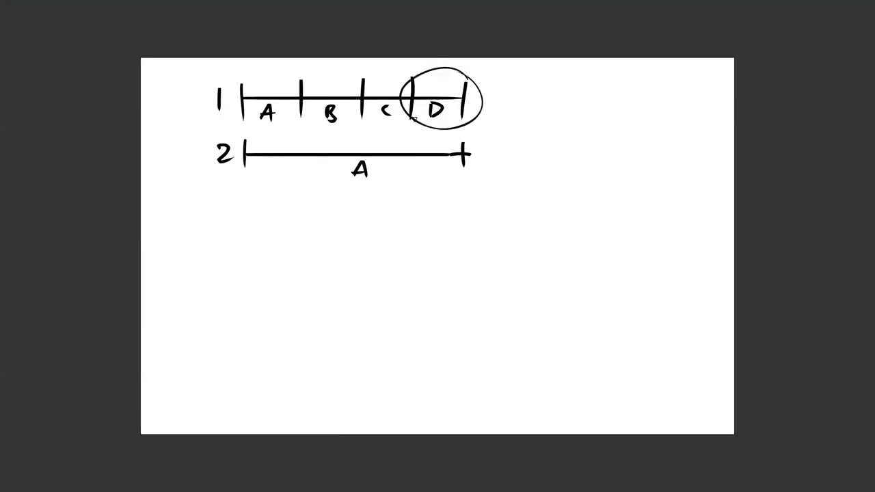
left_click_drag(611, 96, 619, 140)
mouse_move(661, 91)
left_mouse_down()
mouse_move(664, 136)
mouse_move(586, 109)
left_mouse_up()
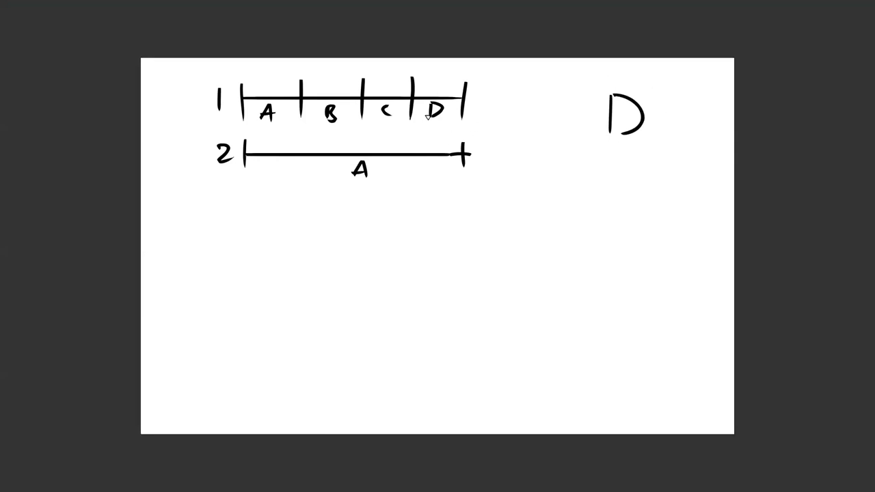
mouse_move(464, 79)
left_mouse_down()
mouse_move(404, 115)
mouse_move(438, 56)
mouse_move(476, 102)
mouse_move(533, 110)
left_mouse_up()
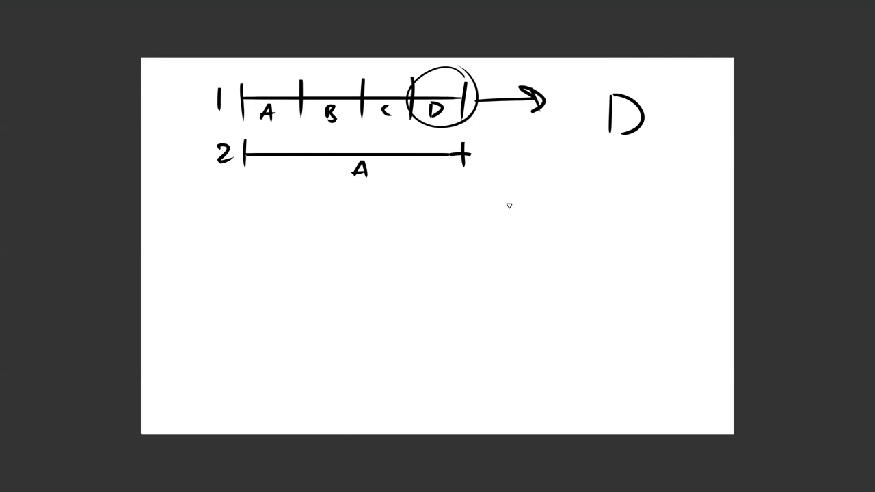
left_click_drag(399, 167, 415, 183)
left_click_drag(411, 173, 386, 194)
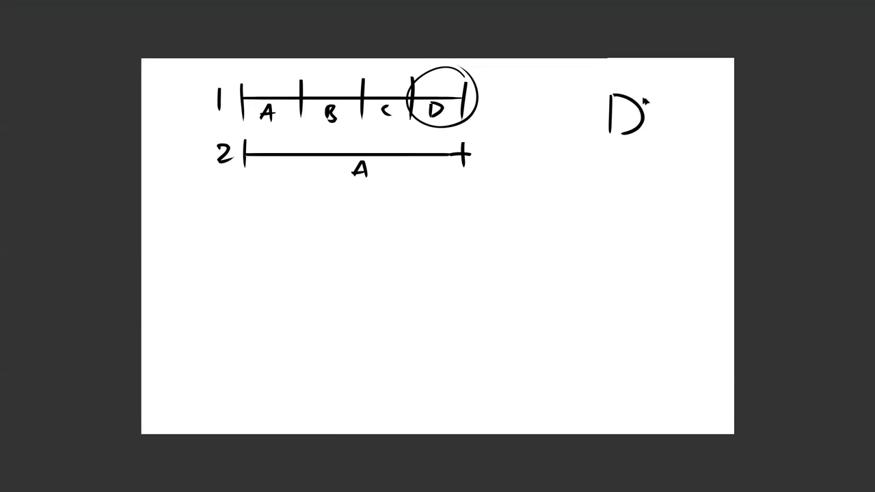
- Remove the circle around segment D and the large D beside the lines
left_click_drag(635, 101, 605, 128)
left_click_drag(395, 92, 383, 75)
left_click_drag(629, 90, 620, 126)
mouse_move(318, 111)
left_mouse_down()
mouse_move(348, 70)
mouse_move(316, 118)
left_mouse_up()
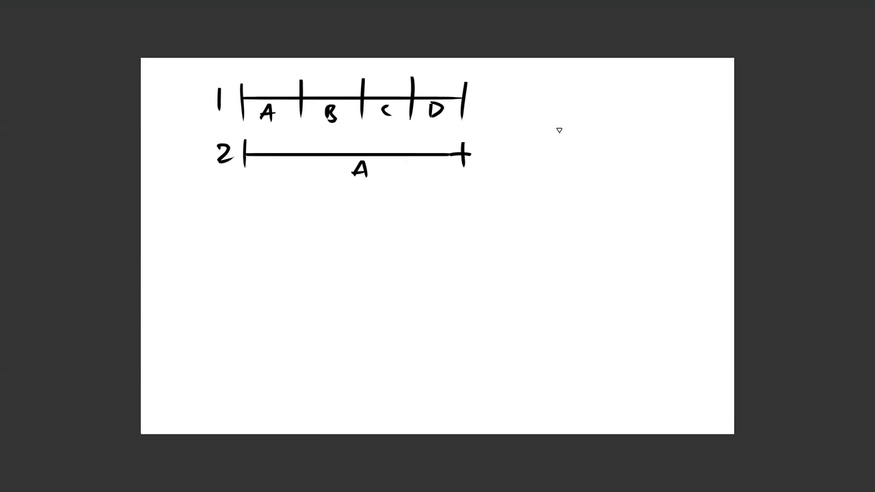
- Circle segment A and line 2, write a large A beside them, and add an arrow pointing at the end of line 2
left_click_drag(283, 74, 281, 72)
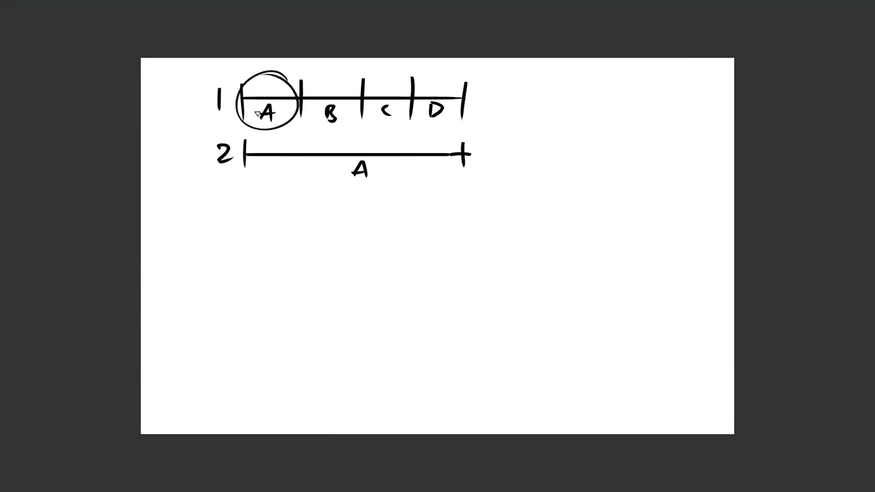
mouse_move(471, 145)
left_mouse_down()
mouse_move(444, 193)
mouse_move(407, 128)
left_mouse_up()
left_click_drag(592, 146, 615, 147)
mouse_move(592, 130)
left_mouse_down()
mouse_move(616, 149)
mouse_move(623, 128)
left_mouse_up()
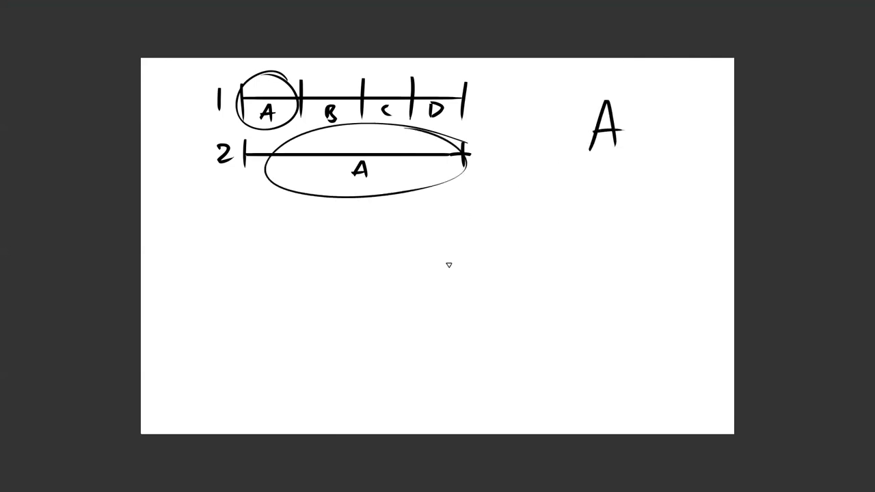
mouse_move(523, 146)
left_mouse_down()
mouse_move(496, 152)
mouse_move(503, 158)
left_mouse_up()
- Add rows numbered 3, 4 and 5 below line 2, labelled B, C and D
mouse_move(216, 205)
left_mouse_down()
mouse_move(218, 233)
mouse_move(445, 216)
left_mouse_up()
mouse_move(350, 231)
left_mouse_down()
mouse_move(361, 241)
mouse_move(353, 251)
left_mouse_up()
left_click_drag(219, 273, 231, 284)
left_click_drag(229, 266, 231, 302)
left_click_drag(361, 282, 364, 295)
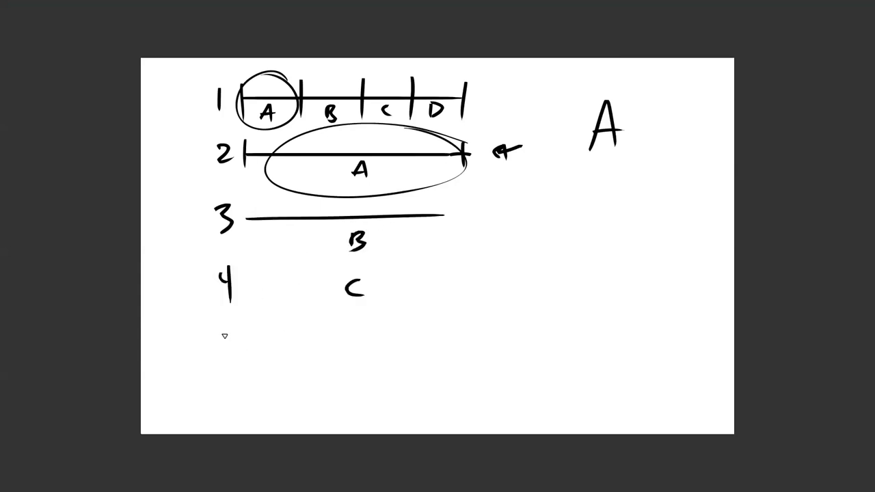
left_click_drag(235, 332, 220, 356)
left_click_drag(233, 332, 250, 332)
left_click_drag(351, 333, 350, 360)
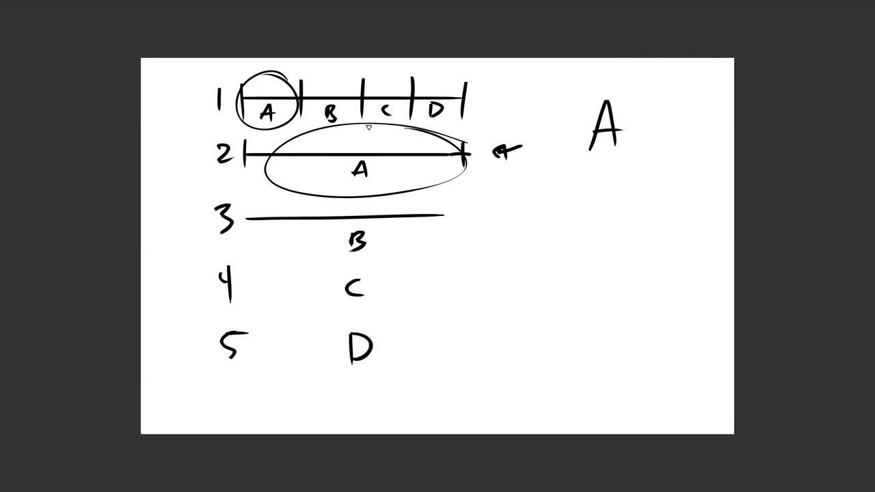
- Point an arrow at the number 2 and mark out rows 3, 4 and 5 as lines with end ticks
mouse_move(175, 157)
left_mouse_down()
mouse_move(208, 158)
mouse_move(191, 169)
left_mouse_up()
left_click_drag(249, 209, 249, 219)
left_click_drag(448, 198, 448, 223)
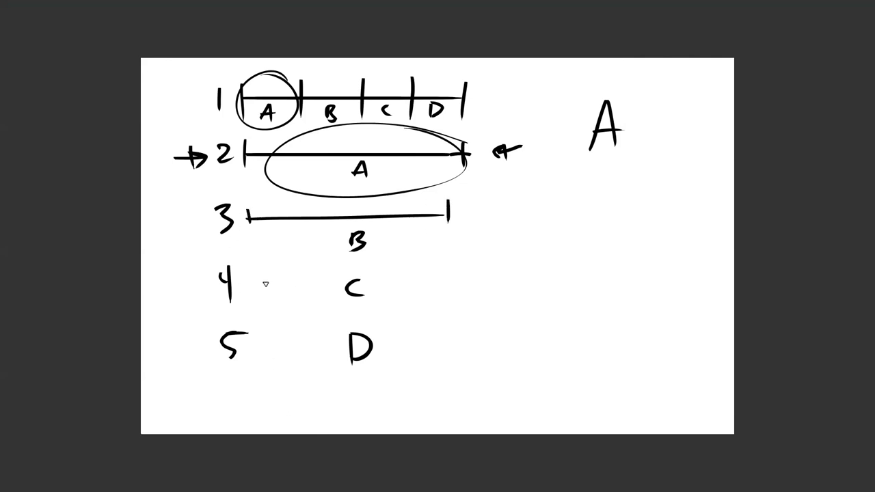
mouse_move(255, 279)
left_mouse_down()
mouse_move(444, 274)
mouse_move(244, 293)
left_mouse_up()
left_click_drag(456, 298, 457, 272)
left_click_drag(270, 336, 432, 328)
left_click_drag(242, 334, 246, 361)
left_click_drag(453, 322, 453, 337)
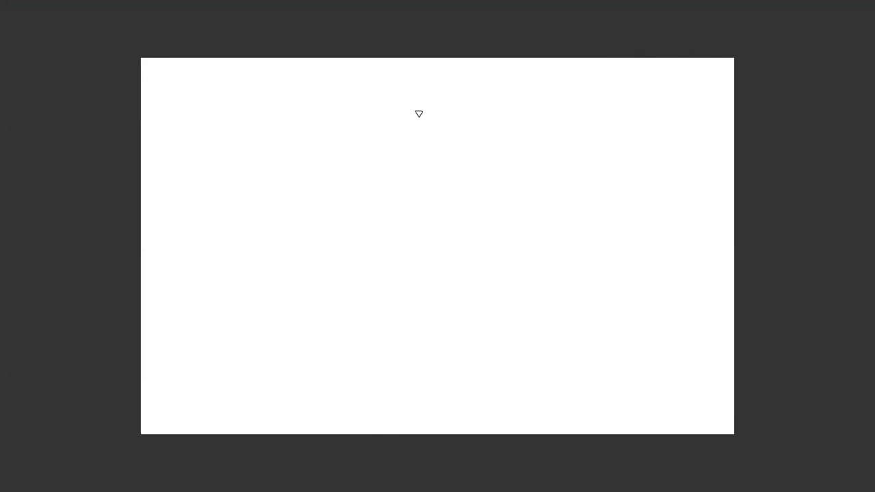
mouse_move(339, 101)
left_mouse_down()
mouse_move(309, 84)
mouse_move(341, 100)
left_mouse_up()
mouse_move(301, 125)
left_mouse_down()
mouse_move(313, 100)
mouse_move(327, 124)
left_mouse_up()
left_click_drag(307, 115, 331, 109)
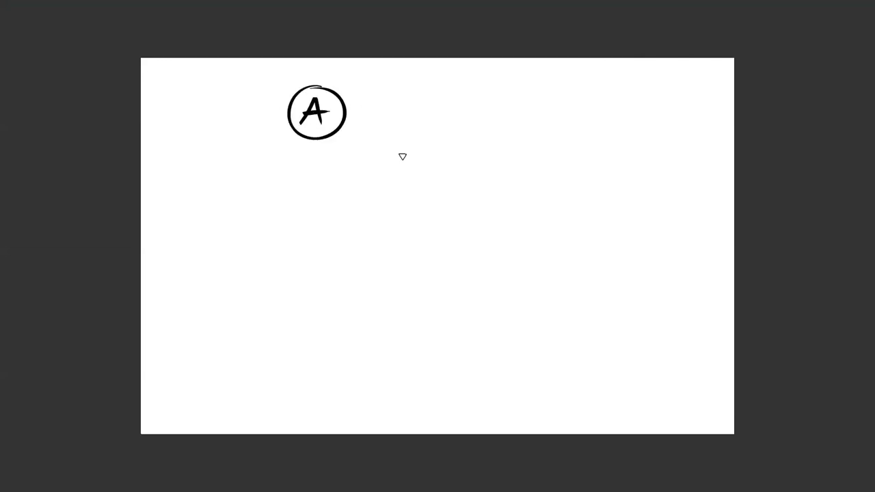
key("ctrl+z")
key("ctrl+z")
key("ctrl+z")
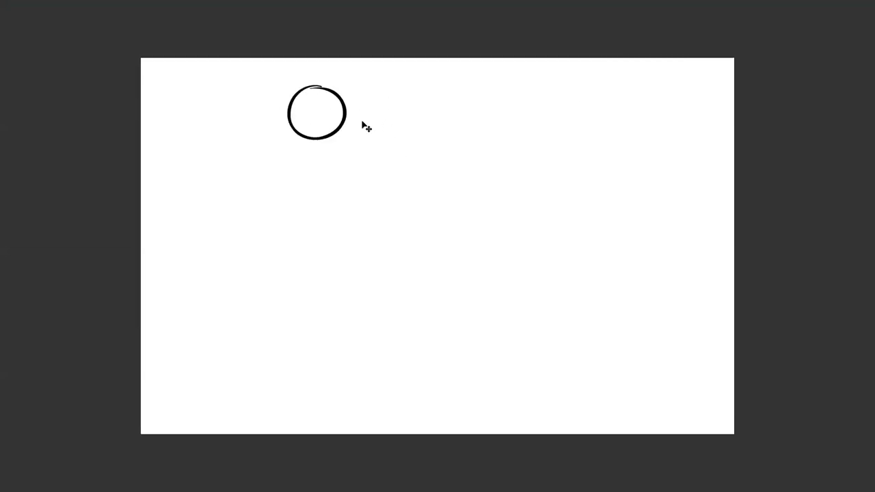
- Handwrite the figure 100,000 near the top of the blank canvas
left_click_drag(348, 90, 346, 123)
mouse_move(372, 89)
left_mouse_down()
mouse_move(367, 117)
mouse_move(373, 89)
left_mouse_up()
left_click_drag(398, 91, 402, 134)
mouse_move(435, 91)
left_mouse_down()
mouse_move(440, 112)
mouse_move(435, 93)
left_mouse_up()
left_click_drag(458, 89, 480, 117)
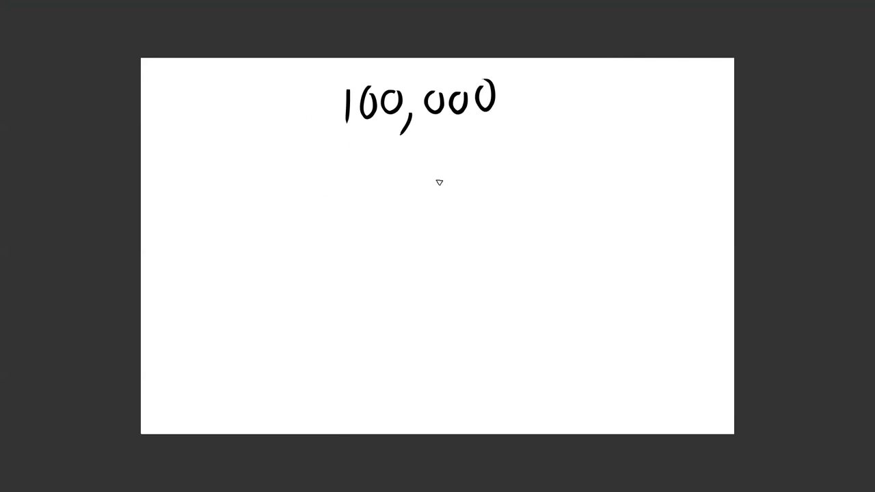
- Write 30-40k followed by (3) on a row below 100,000
mouse_move(340, 178)
left_mouse_down()
mouse_move(352, 193)
mouse_move(377, 178)
mouse_move(433, 180)
mouse_move(428, 201)
left_mouse_up()
mouse_move(451, 170)
left_mouse_down()
mouse_move(443, 186)
mouse_move(449, 171)
left_mouse_up()
left_click_drag(465, 168, 477, 198)
mouse_move(552, 163)
left_mouse_down()
mouse_move(548, 202)
mouse_move(574, 195)
mouse_move(568, 200)
left_mouse_up()
left_click_drag(594, 158, 601, 204)
- Write "vs" below the 30-40k row and the figure 1,000,000 beneath it
left_click_drag(407, 310, 400, 263)
left_click_drag(384, 199, 403, 195)
left_click_drag(425, 188, 413, 210)
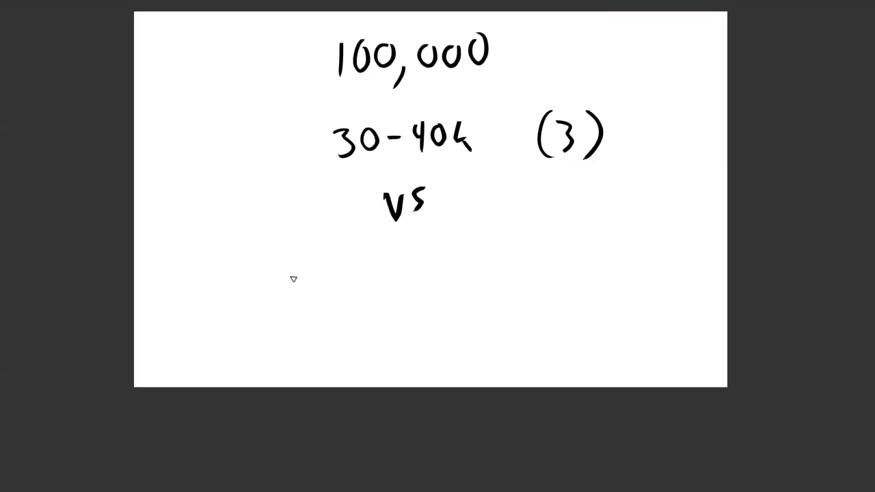
left_click_drag(331, 254, 325, 264)
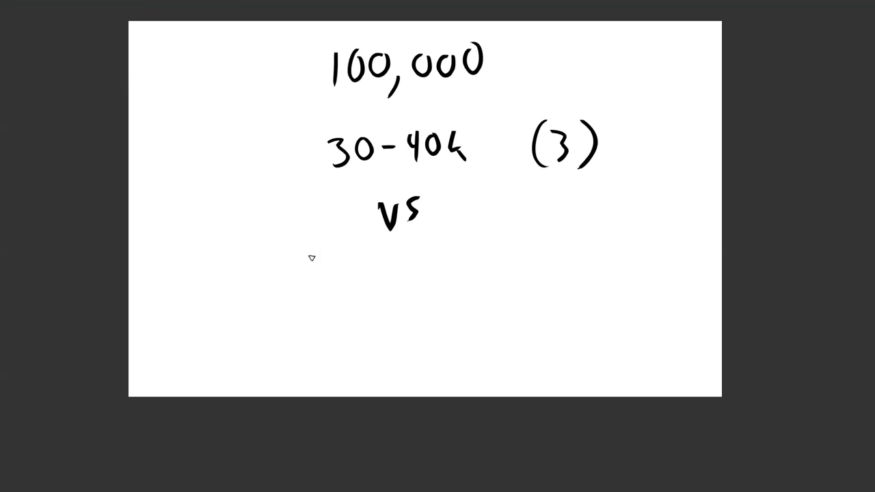
left_click_drag(316, 249, 316, 284)
left_click_drag(333, 272, 327, 291)
left_click_drag(362, 250, 417, 252)
left_click_drag(426, 280, 421, 298)
left_click_drag(464, 250, 462, 252)
left_click_drag(493, 266, 506, 246)
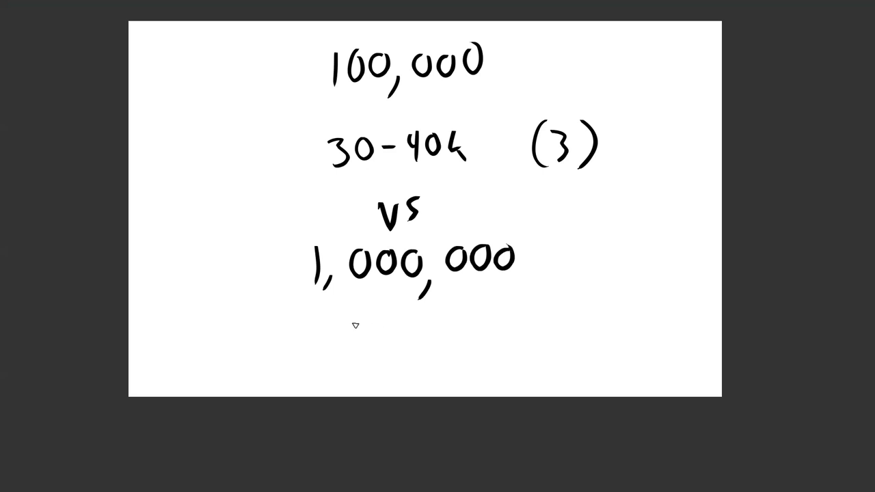
- Write 100-200k followed by (5-6) on a row below 1,000,000
left_click_drag(333, 352, 330, 347)
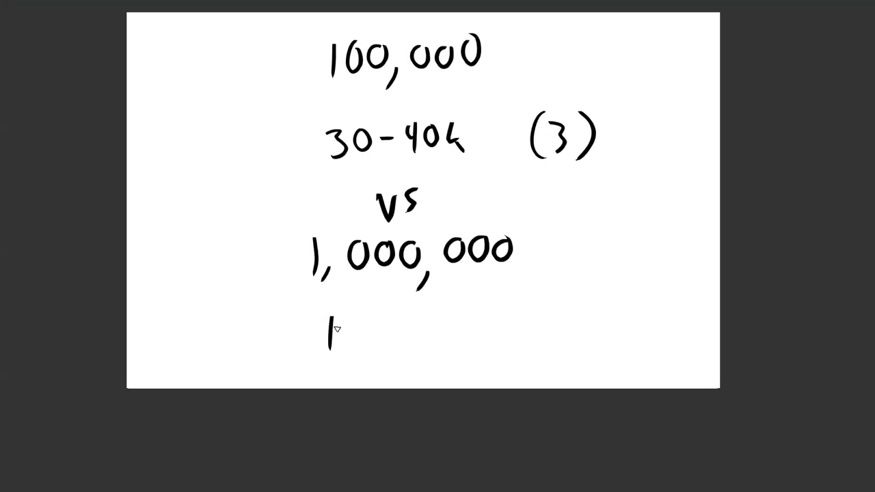
mouse_move(342, 318)
left_mouse_down()
mouse_move(369, 327)
mouse_move(379, 319)
mouse_move(377, 334)
mouse_move(391, 341)
mouse_move(428, 319)
mouse_move(443, 336)
left_mouse_up()
key("ctrl+z")
mouse_move(451, 314)
left_mouse_down()
mouse_move(455, 331)
mouse_move(457, 313)
left_mouse_up()
left_click_drag(465, 307, 477, 327)
left_click_drag(487, 316, 491, 333)
mouse_move(541, 299)
left_mouse_down()
mouse_move(549, 322)
mouse_move(540, 328)
left_mouse_up()
mouse_move(547, 299)
left_mouse_down()
mouse_move(561, 297)
mouse_move(587, 316)
left_mouse_up()
left_click_drag(600, 299, 598, 316)
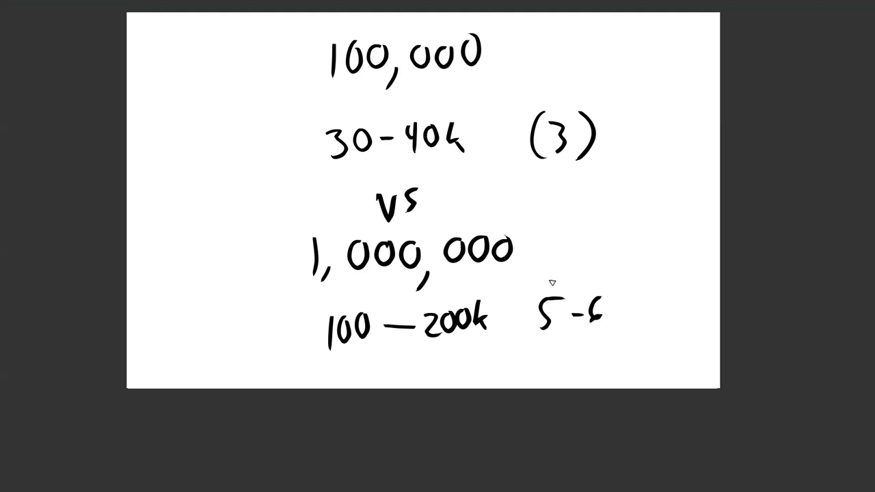
left_click_drag(550, 281, 542, 335)
left_click_drag(604, 283, 611, 329)
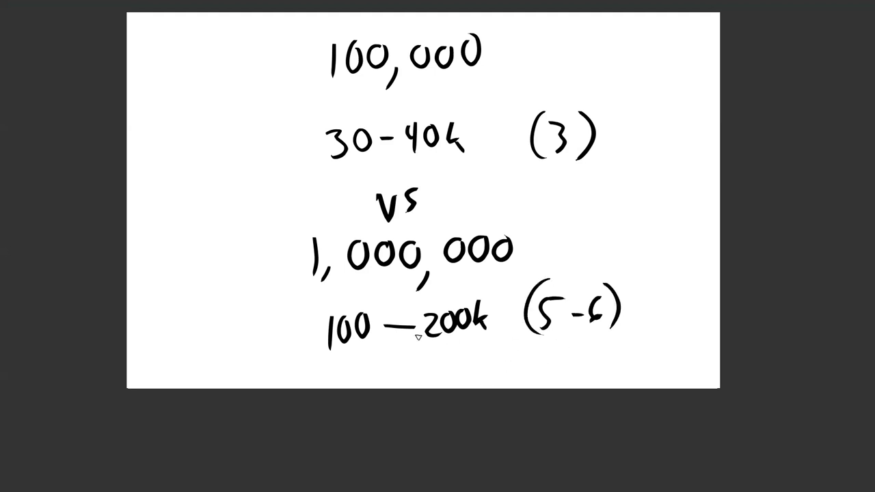
- Draw an angle bracket before the 1,000,000 and 100-200k rows and write a large Q beside it
left_click_drag(618, 344, 613, 356)
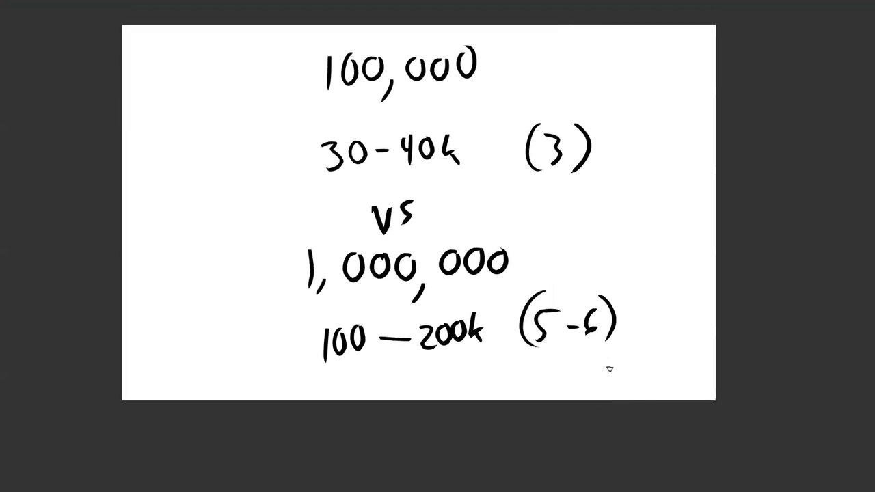
mouse_move(290, 275)
left_mouse_down()
mouse_move(242, 307)
mouse_move(299, 331)
left_mouse_up()
left_click_drag(160, 290, 205, 274)
left_click_drag(188, 312, 221, 353)
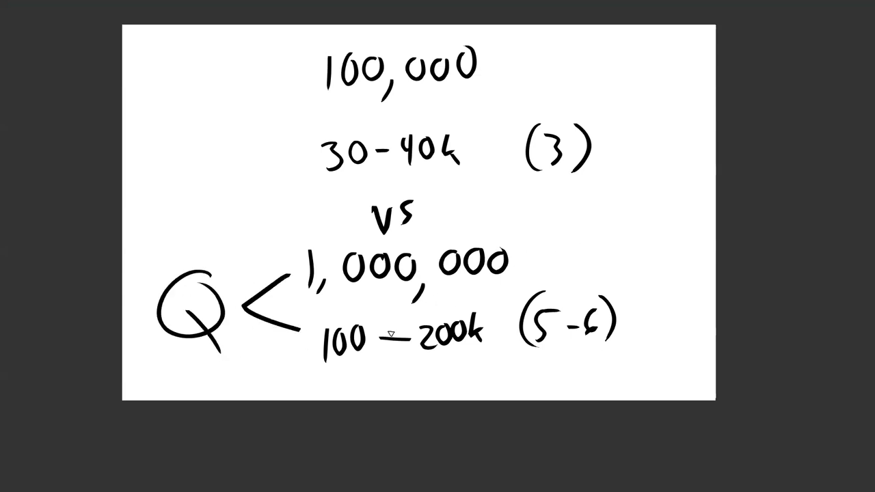
- Add a matching bracket and Q for the 100,000 rows, with three stars above the lower Q and one above the upper Q
left_click_drag(293, 73, 270, 128)
mouse_move(214, 134)
left_mouse_down()
mouse_move(240, 179)
mouse_move(215, 139)
left_mouse_up()
left_click_drag(205, 190, 228, 218)
left_click_drag(166, 313, 250, 311)
mouse_move(208, 113)
left_mouse_down()
mouse_move(223, 96)
mouse_move(217, 104)
left_mouse_up()
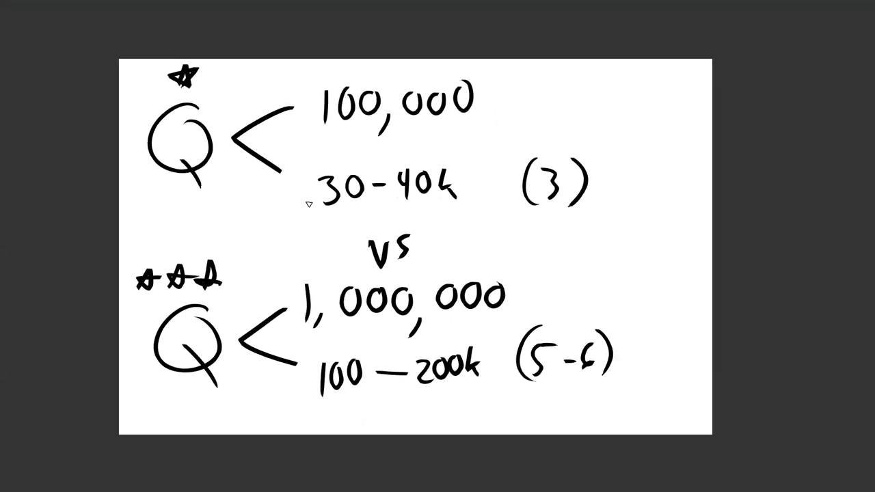
- Circle the 30-40k (3) and 100-200k (5-6) rows and draw an arrow from 30-40k to (3)
mouse_move(606, 147)
left_mouse_down()
mouse_move(406, 139)
mouse_move(273, 196)
mouse_move(491, 232)
mouse_move(625, 157)
left_mouse_up()
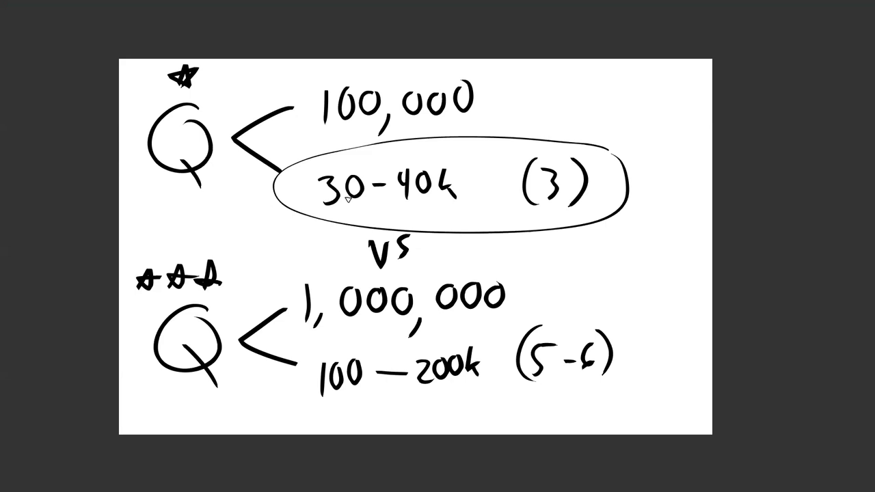
left_click_drag(633, 320, 460, 323)
mouse_move(431, 292)
left_mouse_down()
mouse_move(373, 377)
mouse_move(651, 280)
left_mouse_up()
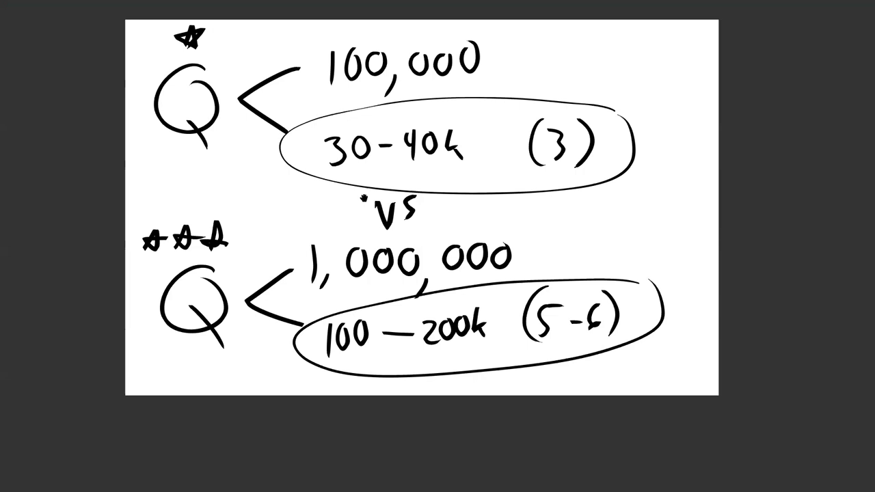
left_click_drag(366, 194, 358, 233)
left_click_drag(463, 192, 488, 191)
left_click_drag(479, 185, 484, 200)
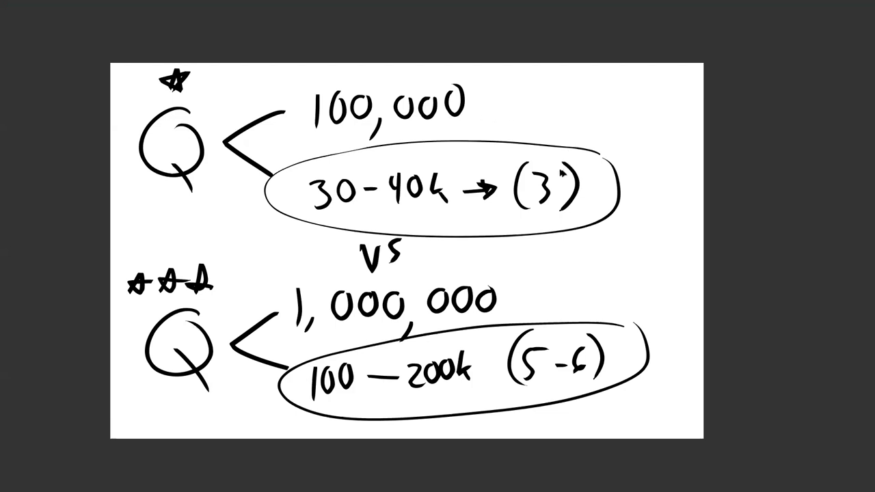
- Undo the arrow and the two ellipses around the lower rows of each group
key("ctrl+z")
key("ctrl+z")
key("ctrl+z")
key("ctrl+z")
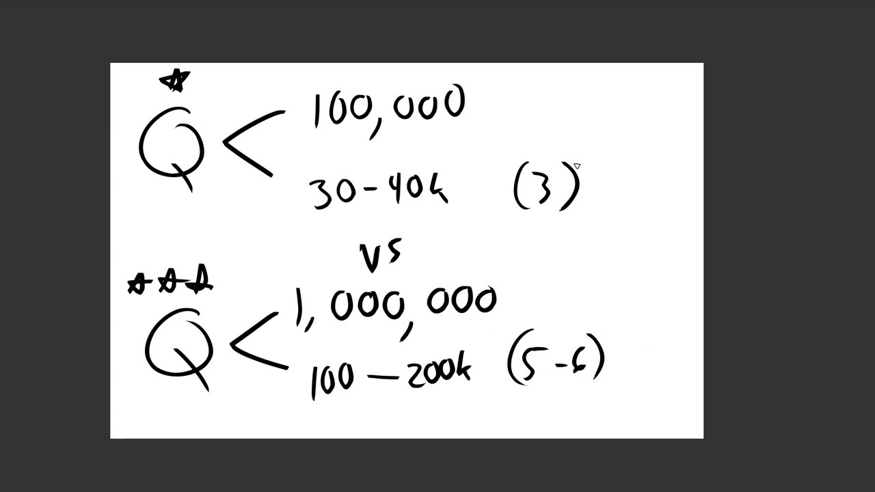
- Erase the (3) and (5-6) notes and replace the upper figure 100,000 with 1,000,000
mouse_move(528, 180)
left_mouse_down()
mouse_move(569, 171)
mouse_move(579, 327)
left_mouse_up()
left_click_drag(504, 370, 611, 372)
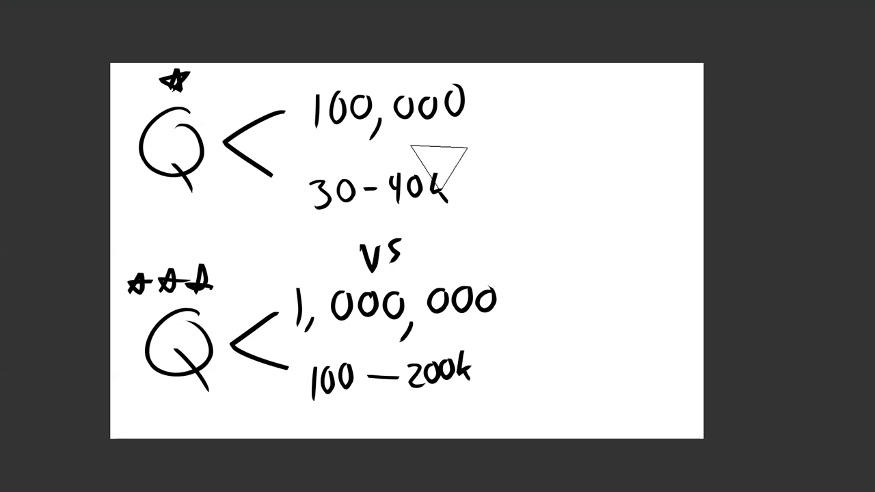
mouse_move(318, 96)
left_mouse_down()
mouse_move(340, 136)
mouse_move(445, 107)
mouse_move(455, 91)
mouse_move(336, 112)
mouse_move(311, 97)
mouse_move(313, 125)
mouse_move(327, 135)
left_mouse_up()
mouse_move(365, 89)
left_mouse_down()
mouse_move(393, 94)
mouse_move(410, 135)
mouse_move(451, 87)
mouse_move(502, 89)
left_mouse_up()
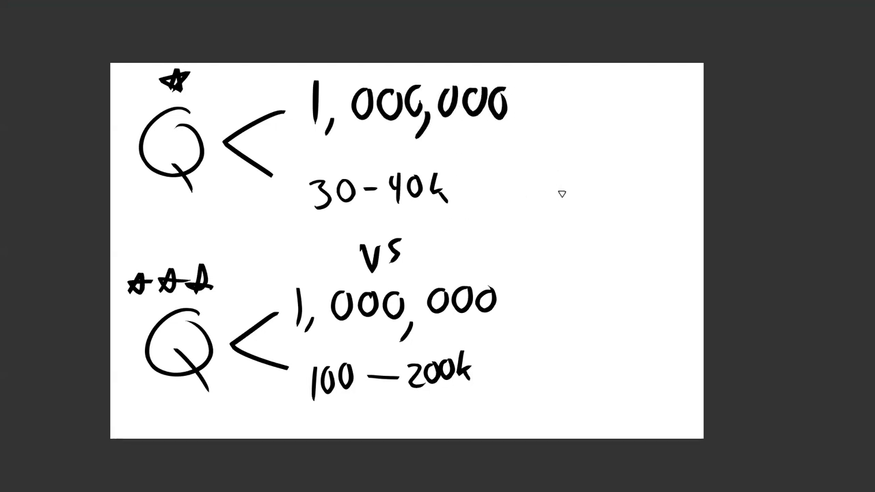
- Write 5-6 beside the 100-200k row and 20-30 beside the 30-40k row, and draw a double-headed arrow between the Qs
mouse_move(567, 356)
left_mouse_down()
mouse_move(551, 377)
mouse_move(589, 374)
left_mouse_up()
left_click_drag(610, 357, 604, 380)
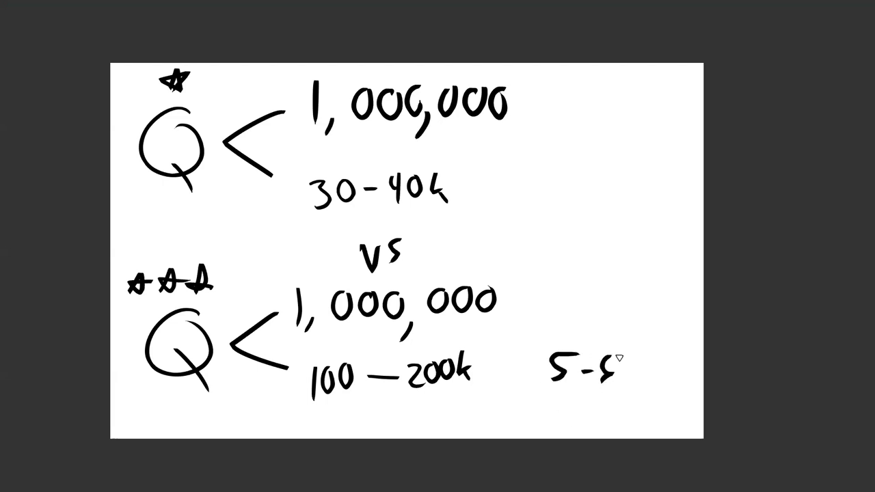
mouse_move(528, 168)
left_mouse_down()
mouse_move(541, 173)
mouse_move(541, 191)
left_mouse_up()
left_click_drag(555, 167, 578, 175)
mouse_move(584, 168)
left_mouse_down()
mouse_move(594, 179)
mouse_move(587, 190)
left_mouse_up()
left_click_drag(609, 165, 607, 167)
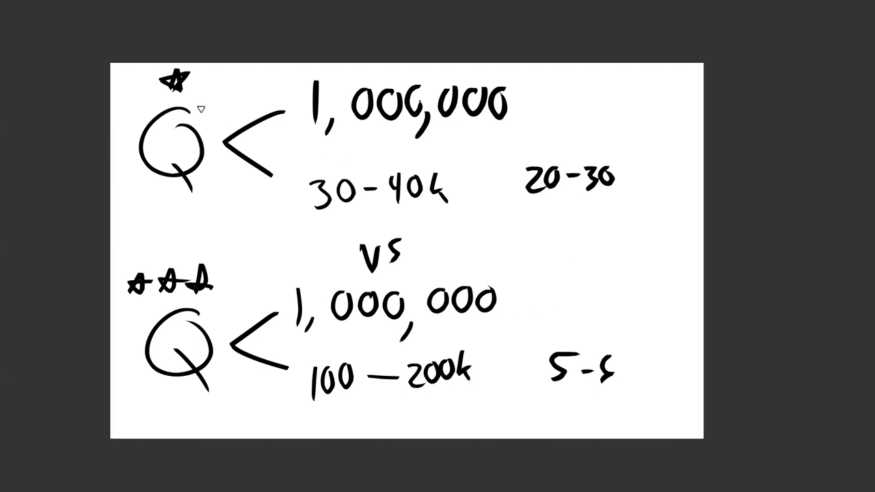
mouse_move(176, 206)
left_mouse_down()
mouse_move(177, 239)
mouse_move(185, 214)
mouse_move(186, 230)
left_mouse_up()
- Try circling both Q groups and adding a second star above the upper Q
mouse_move(205, 67)
left_mouse_down()
mouse_move(113, 126)
mouse_move(219, 69)
left_mouse_up()
mouse_move(236, 268)
left_mouse_down()
mouse_move(205, 240)
mouse_move(171, 411)
mouse_move(240, 263)
left_mouse_up()
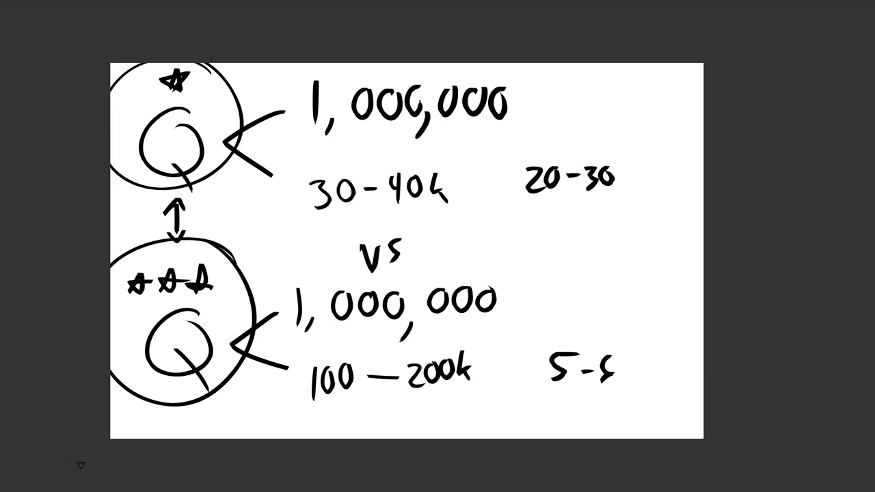
mouse_move(200, 75)
left_mouse_down()
mouse_move(198, 92)
mouse_move(213, 85)
left_mouse_up()
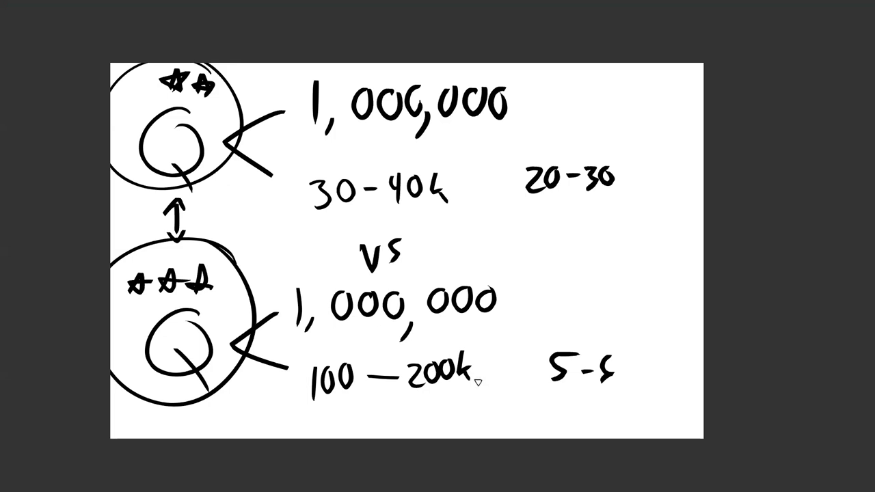
key("ctrl+z")
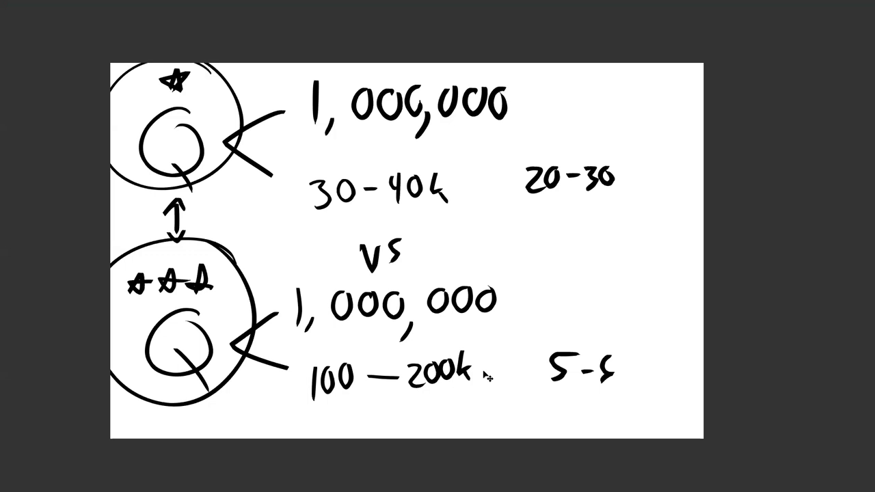
key("ctrl+z")
key("ctrl+z")
- Draw boxes around the handwritten 20-30 and 30-40k figures
mouse_move(502, 200)
left_mouse_down()
mouse_move(622, 200)
mouse_move(600, 154)
mouse_move(510, 177)
mouse_move(510, 198)
left_mouse_up()
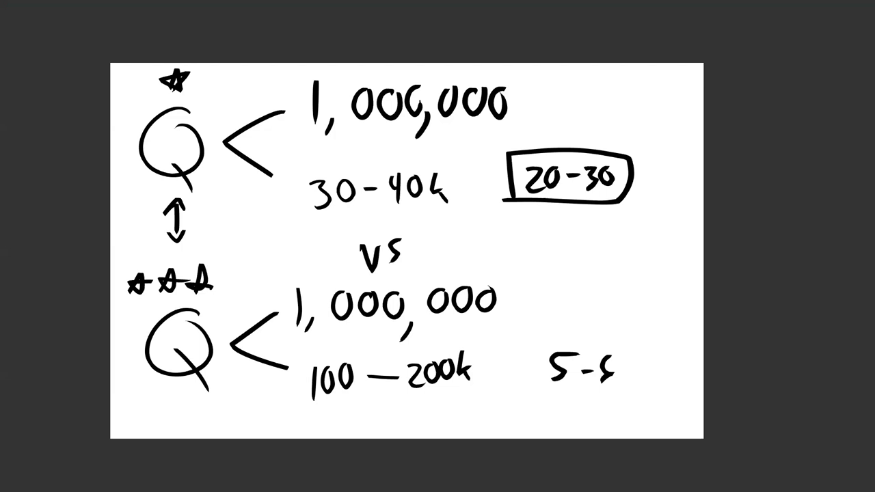
mouse_move(455, 163)
left_mouse_down()
mouse_move(303, 201)
mouse_move(470, 175)
left_mouse_up()
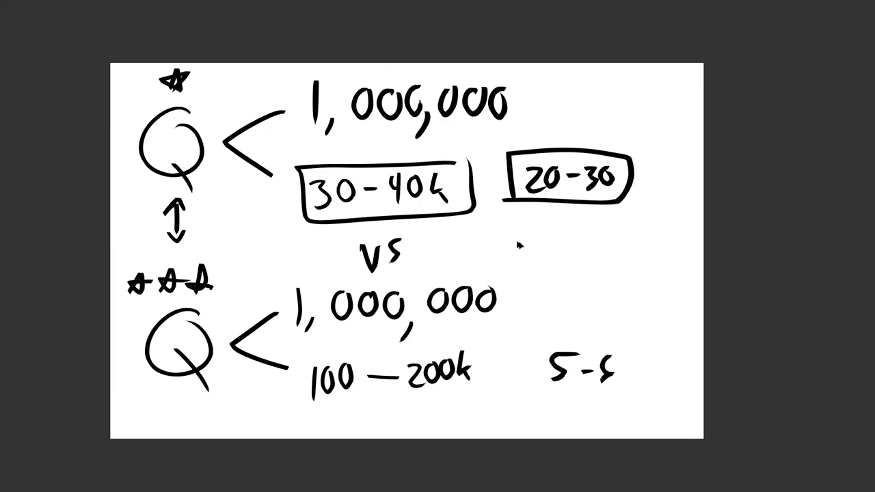
- Start a blank white page and write a circled 5-6 with a circled 3-4 below it
key("Delete")
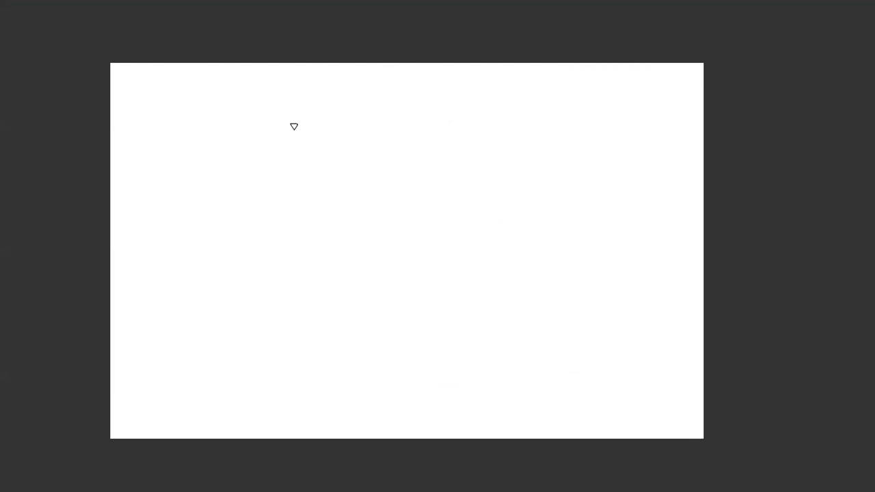
mouse_move(250, 106)
left_mouse_down()
mouse_move(261, 143)
mouse_move(300, 108)
mouse_move(277, 132)
left_mouse_up()
mouse_move(349, 101)
left_mouse_down()
mouse_move(350, 137)
mouse_move(338, 130)
left_mouse_up()
mouse_move(373, 89)
left_mouse_down()
mouse_move(205, 164)
mouse_move(372, 89)
left_mouse_up()
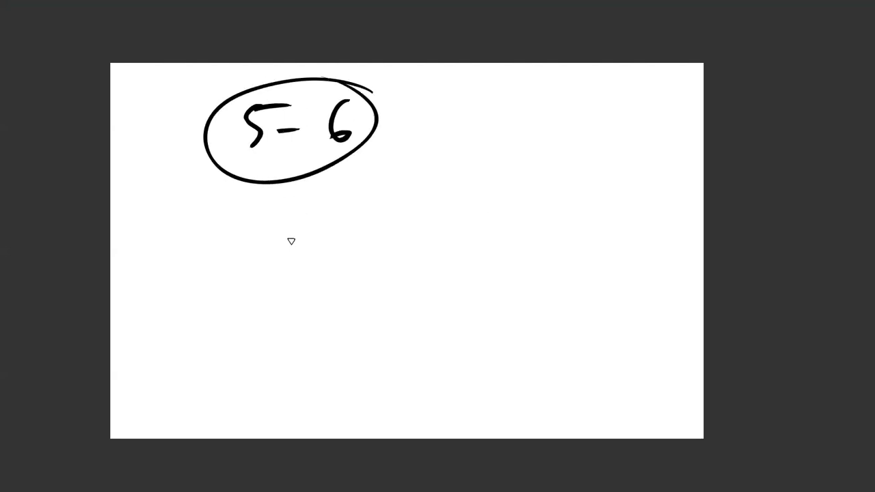
mouse_move(223, 233)
left_mouse_down()
mouse_move(254, 254)
mouse_move(231, 272)
left_mouse_up()
left_click_drag(276, 251, 331, 247)
left_click_drag(327, 225, 328, 269)
left_click_drag(359, 218, 362, 236)
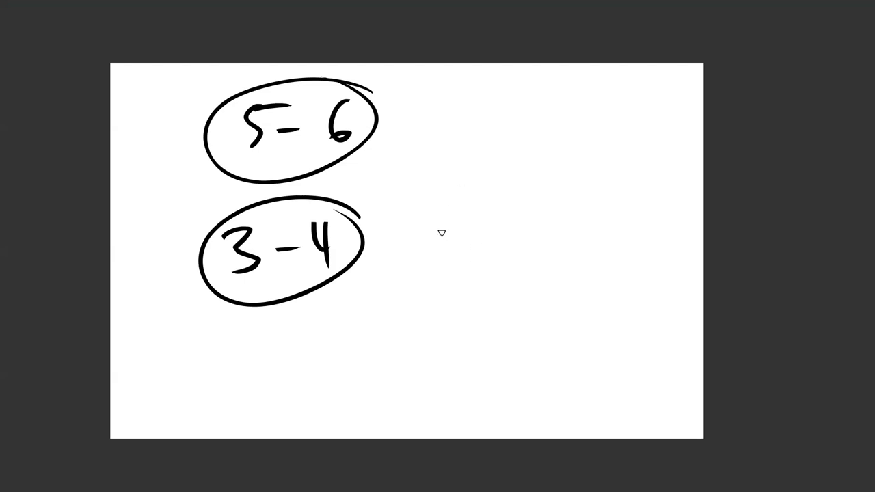
- Write 80-100 beside the circled 3-4 and draw a second ring around the 3-4
left_click_drag(478, 202, 509, 204)
left_click_drag(532, 233, 546, 228)
left_click_drag(575, 202, 571, 244)
mouse_move(612, 202)
left_mouse_down()
mouse_move(627, 240)
mouse_move(635, 199)
left_mouse_up()
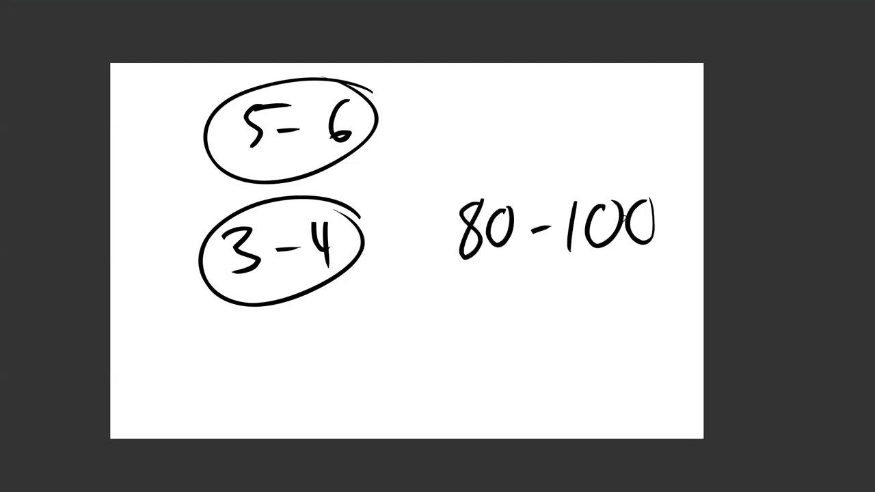
left_click_drag(272, 206, 310, 190)
mouse_move(352, 217)
left_mouse_down()
mouse_move(297, 187)
mouse_move(311, 218)
left_mouse_up()
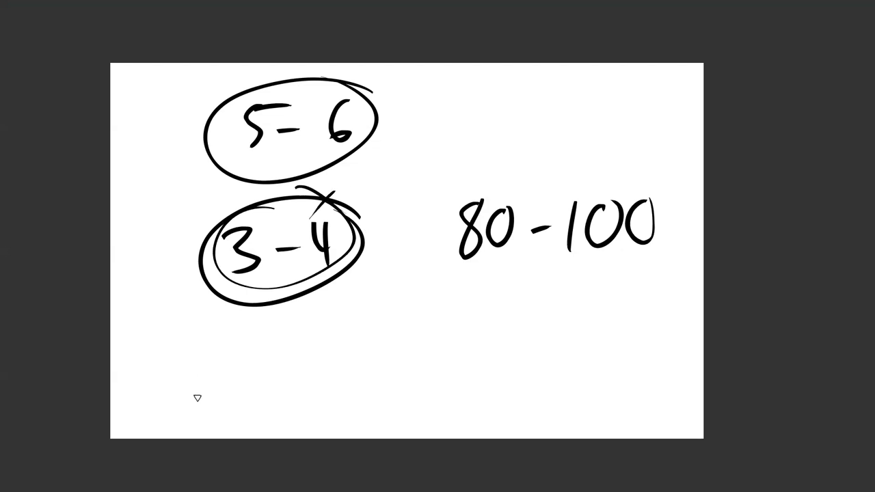
key("ctrl+z")
key("ctrl+z")
- Draw an arrow from the circled 5-6 and write Pro at its end with a small scribbled note underneath
scroll(297, 332, "down", 1)
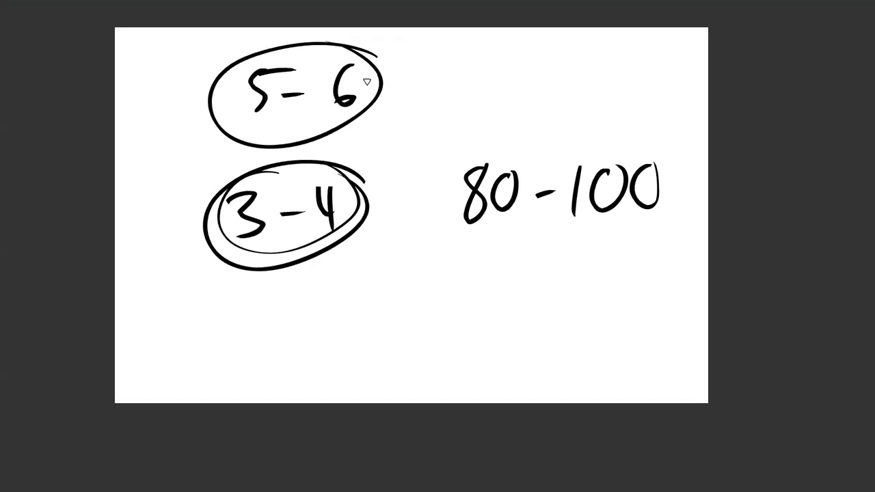
mouse_move(382, 88)
left_mouse_down()
mouse_move(437, 79)
mouse_move(416, 102)
left_mouse_up()
left_click_drag(448, 136, 419, 195)
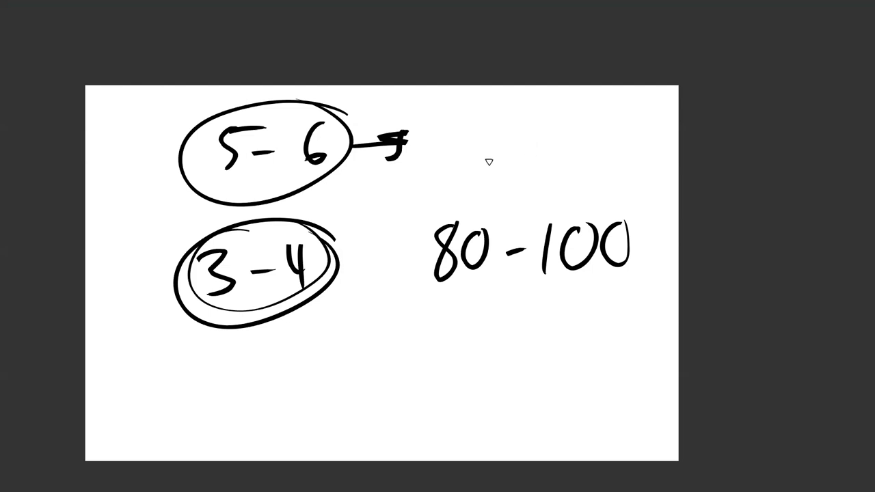
mouse_move(448, 110)
left_mouse_down()
mouse_move(446, 134)
mouse_move(483, 127)
left_mouse_up()
left_click(465, 132)
left_click_drag(458, 154, 457, 168)
left_click(476, 169)
left_click(488, 171)
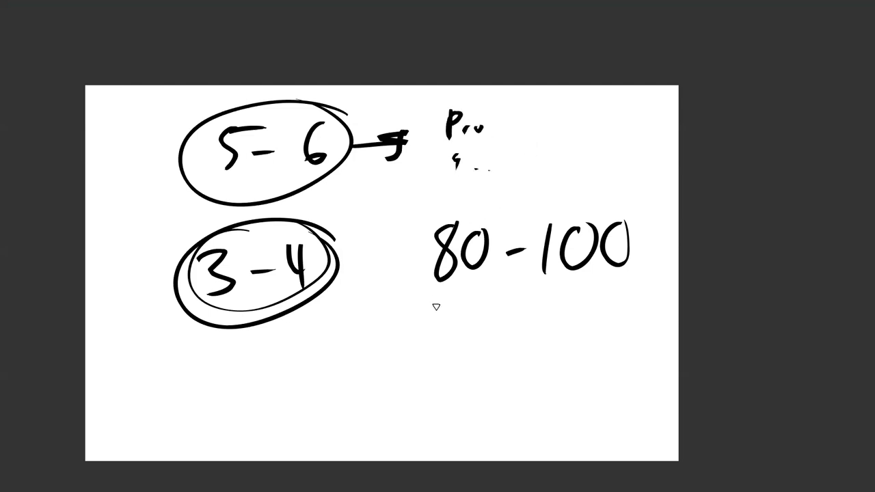
- Write 5 6 followed by a short arrow beside the Pro note
mouse_move(555, 124)
left_mouse_down()
mouse_move(540, 162)
mouse_move(580, 120)
left_mouse_up()
mouse_move(606, 120)
left_mouse_down()
mouse_move(585, 161)
mouse_move(592, 155)
left_mouse_up()
left_click_drag(607, 144, 632, 141)
left_click_drag(618, 128, 615, 155)
left_click_drag(581, 102, 576, 173)
key("ctrl+z")
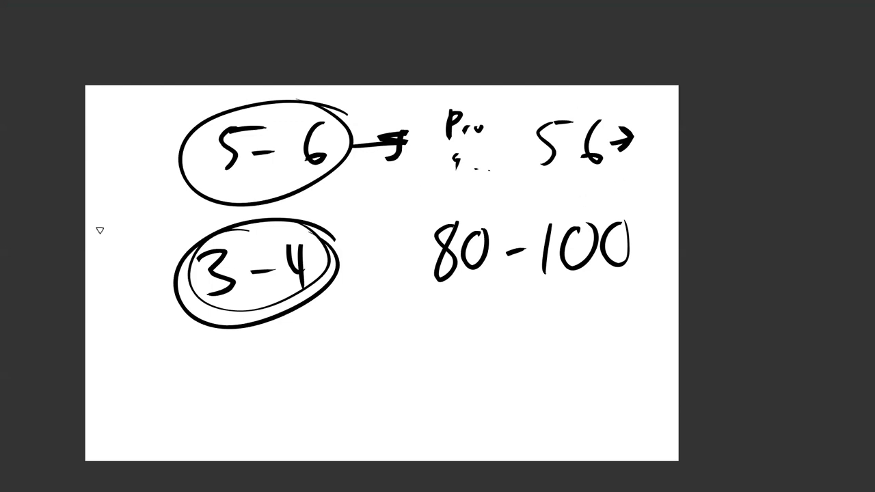
- Write 20-30 and 60 below the circled 3-4 and draw a heart beside the 60
scroll(353, 258, "down", 3)
mouse_move(208, 272)
left_mouse_down()
mouse_move(217, 285)
mouse_move(209, 309)
left_mouse_up()
left_click_drag(246, 270, 245, 272)
left_click_drag(147, 282, 171, 308)
left_click_drag(182, 280, 203, 291)
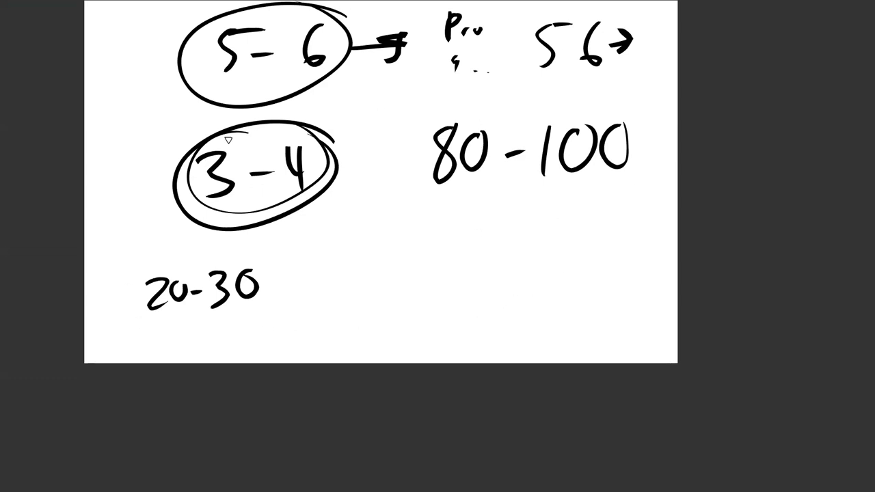
mouse_move(335, 268)
left_mouse_down()
mouse_move(347, 291)
mouse_move(368, 289)
left_mouse_up()
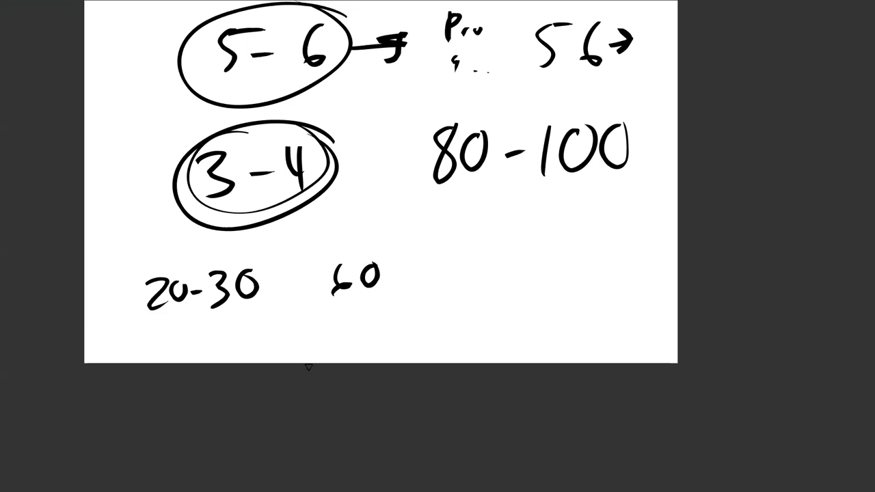
mouse_move(431, 287)
left_mouse_down()
mouse_move(415, 246)
mouse_move(448, 234)
mouse_move(435, 291)
left_mouse_up()
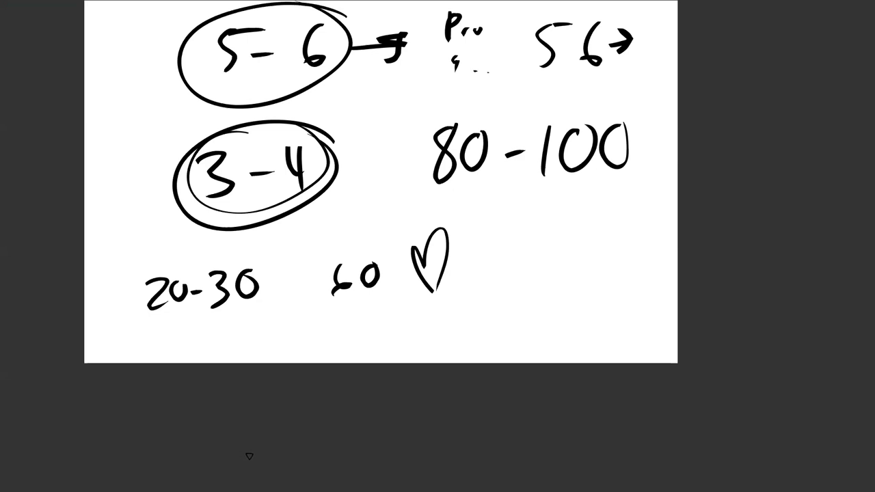
- Draw a long horizontal timeline with end ticks below the numbers and a short arrow above it pointing right
mouse_move(187, 341)
left_mouse_down()
mouse_move(626, 337)
mouse_move(610, 351)
left_mouse_up()
left_click_drag(185, 326, 185, 357)
mouse_move(306, 326)
left_mouse_down()
mouse_move(362, 322)
mouse_move(351, 332)
left_mouse_up()
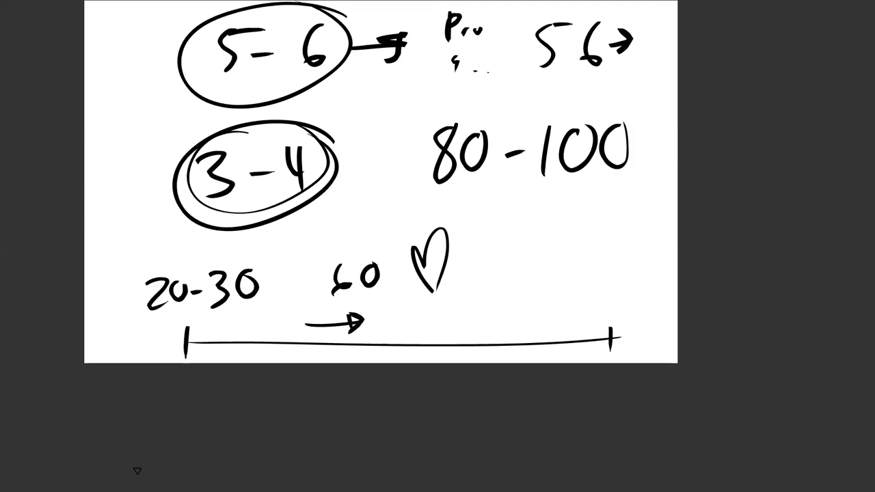
left_click_drag(361, 210, 346, 283)
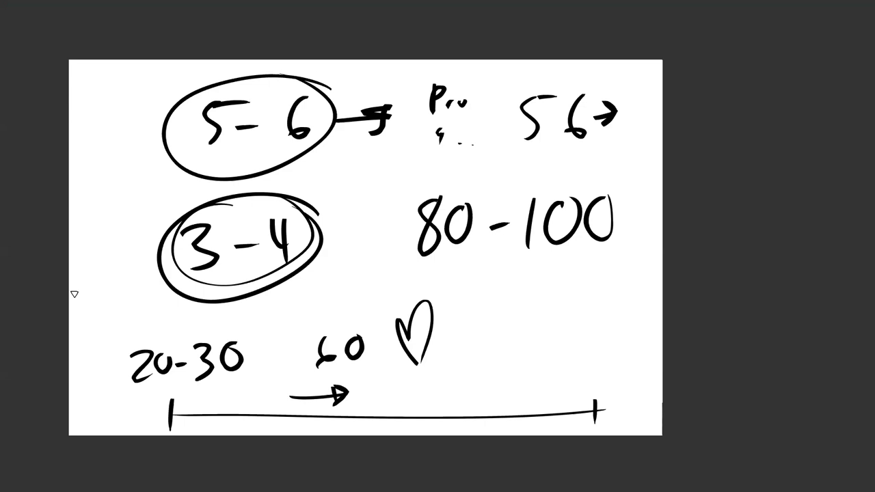
- Hide Layer 4, Layer 3 and Layer 2 to reveal the portraits, and clear the interface panels from view
key("f")
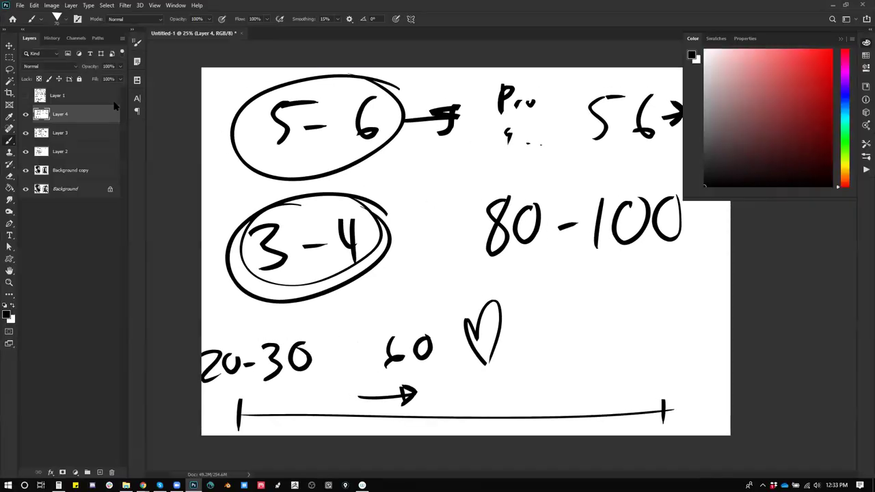
left_click(25, 115)
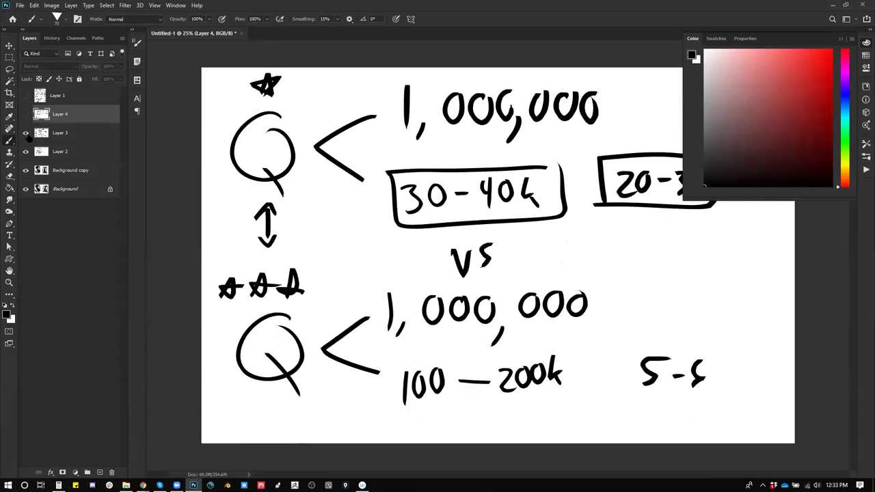
left_click(26, 133)
left_click(26, 151)
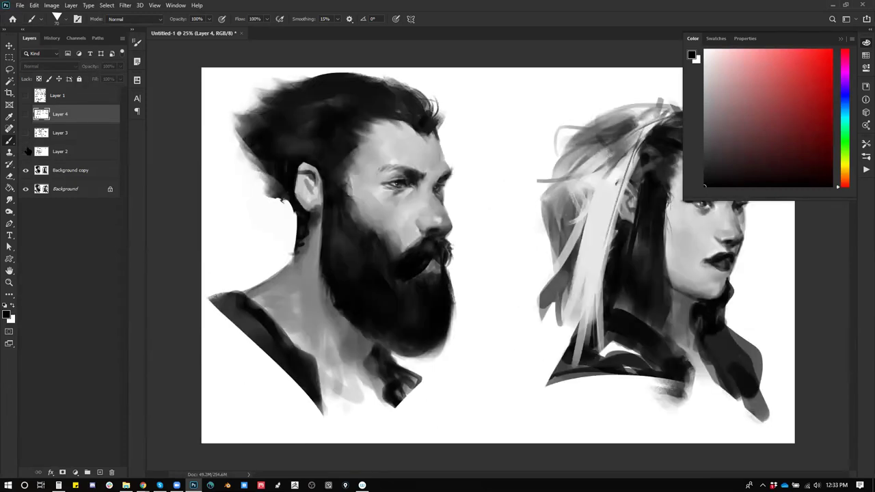
key("Tab")
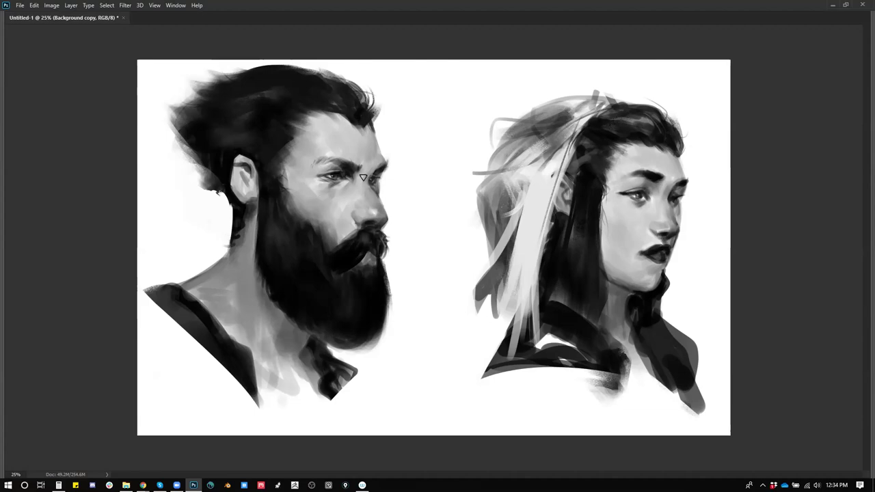
- Choose the 250 px brush from the Comic group after trying the 600 px one at smaller sizes
right_click(381, 175)
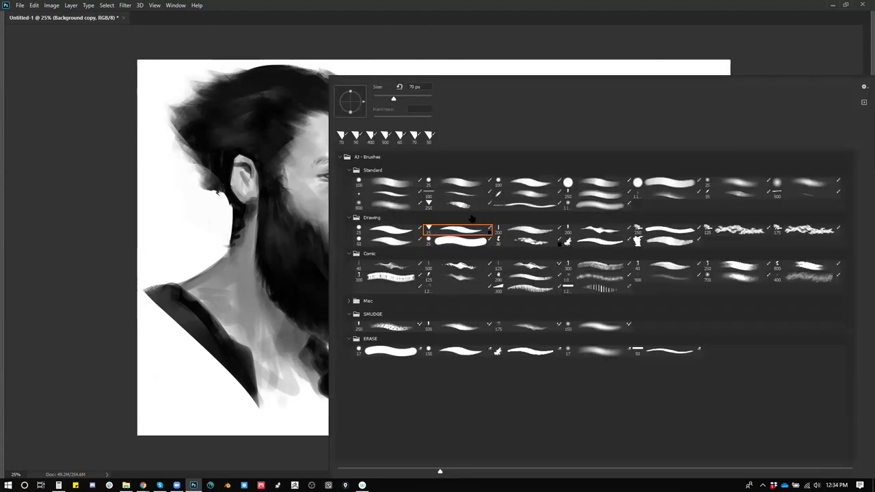
left_click(824, 269)
left_click(283, 294)
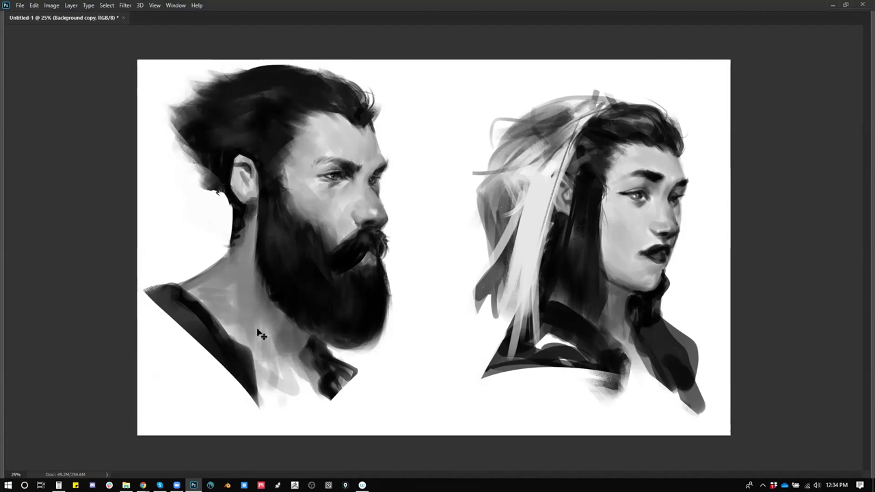
key("bracketleft")
key("bracketleft")
key("bracketleft")
key("bracketleft")
key("bracketleft")
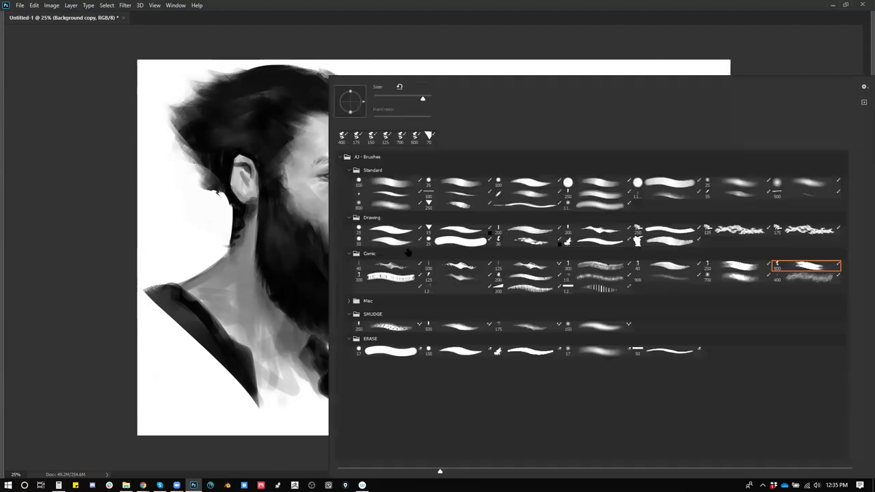
right_click(342, 222)
left_click(729, 267)
left_click(303, 208)
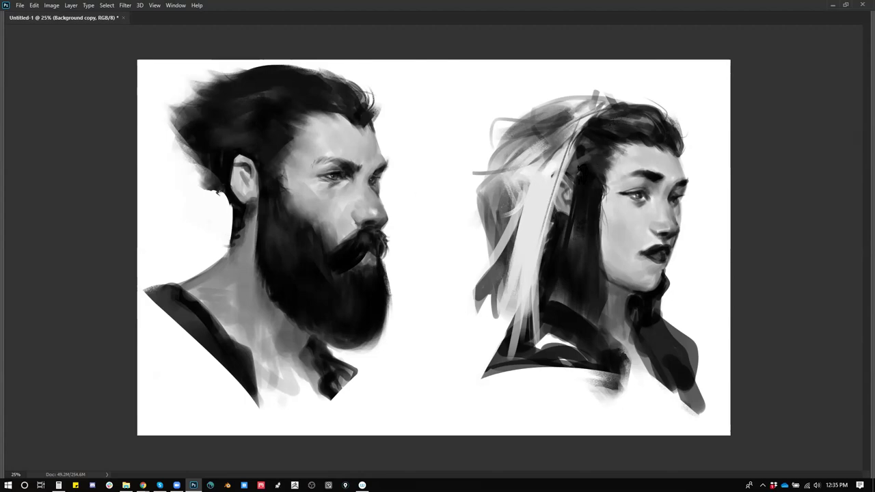
left_click_drag(620, 146, 633, 147)
key("ctrl+z")
left_click(547, 183, "alt")
left_click_drag(561, 154, 498, 250)
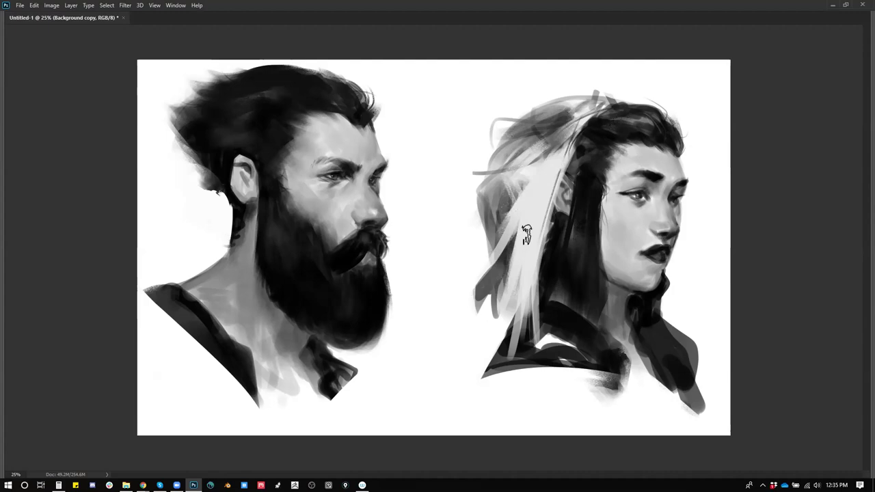
key("ctrl+z")
left_click_drag(547, 208, 494, 342)
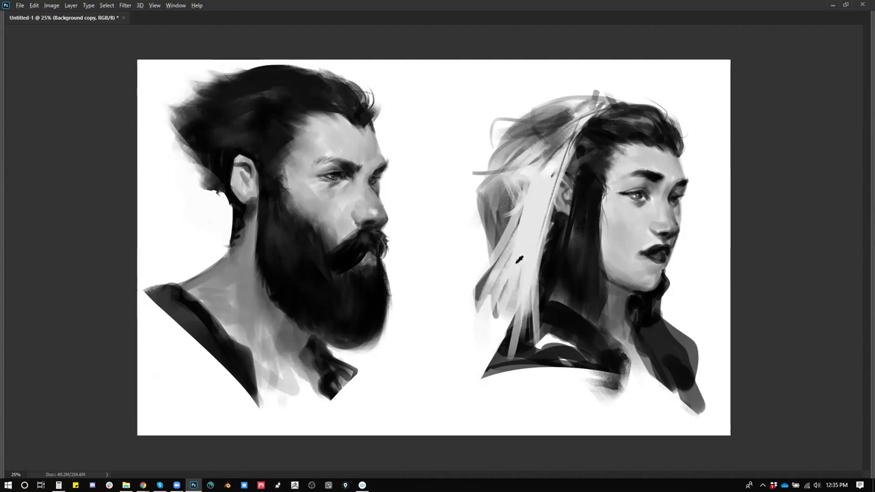
key("ctrl+z")
- Sample tones from the woman's hair and brush soft grey transitions between the light strands and into the dark hair behind them
left_click(534, 237, "alt")
left_click_drag(515, 239, 507, 292)
left_click_drag(514, 220, 488, 252)
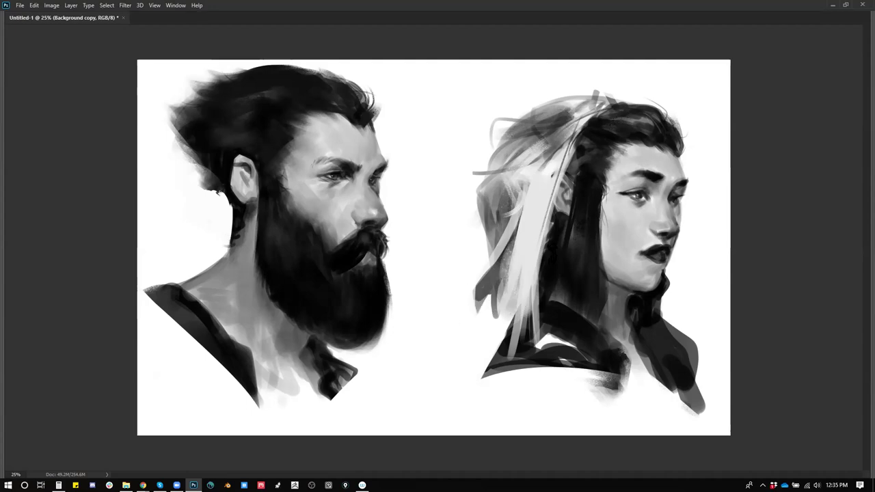
left_click(541, 230, "alt")
left_click_drag(547, 224, 566, 274)
key("ctrl+z")
left_click_drag(550, 240, 572, 268)
mouse_move(555, 231)
left_mouse_down()
mouse_move(519, 309)
mouse_move(529, 310)
mouse_move(516, 367)
left_mouse_up()
key("ctrl+z")
key("ctrl+z")
- Paint dark and mid-grey textured strokes over the bright collar area of the woman's jacket
mouse_move(535, 333)
left_mouse_down()
mouse_move(577, 345)
mouse_move(588, 341)
mouse_move(545, 362)
left_mouse_up()
mouse_move(556, 321)
left_mouse_down()
mouse_move(538, 353)
mouse_move(592, 337)
mouse_move(547, 357)
mouse_move(592, 352)
mouse_move(593, 341)
left_mouse_up()
left_click(563, 332, "alt")
key("ctrl+z")
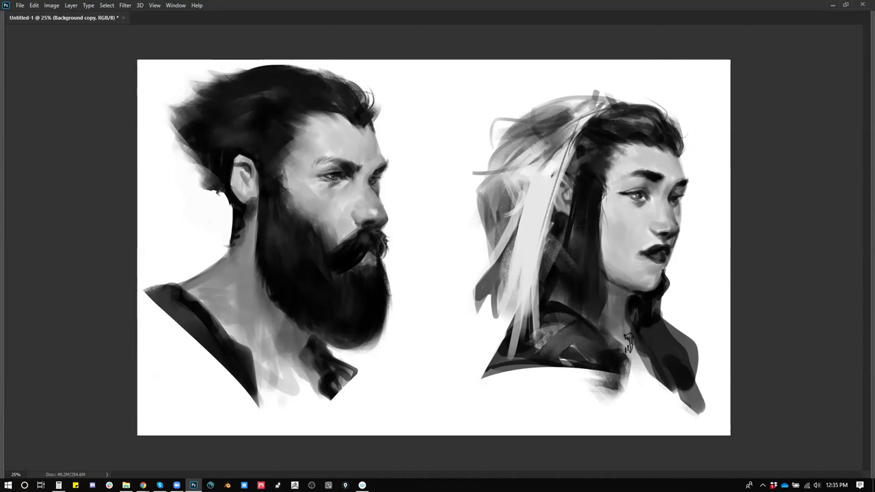
- Brush textured dark-grey highlights through the top of the bearded man's swept-back hair
mouse_move(313, 90)
left_mouse_down()
mouse_move(191, 118)
mouse_move(266, 107)
mouse_move(275, 96)
mouse_move(248, 97)
mouse_move(264, 115)
mouse_move(279, 89)
mouse_move(229, 111)
left_mouse_up()
mouse_move(278, 87)
left_mouse_down()
mouse_move(303, 89)
mouse_move(291, 99)
mouse_move(291, 84)
mouse_move(322, 98)
mouse_move(264, 79)
mouse_move(322, 97)
left_mouse_up()
left_click_drag(271, 109, 298, 108)
left_click_drag(279, 103, 296, 105)
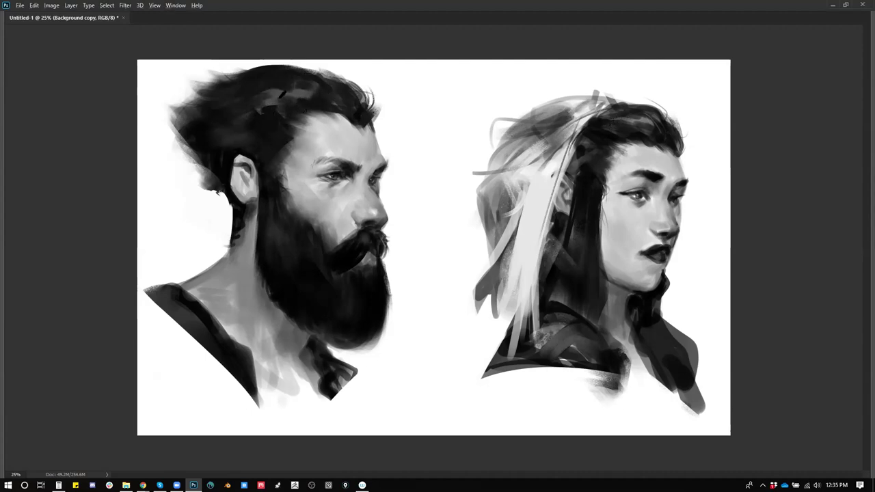
mouse_move(271, 100)
left_mouse_down()
mouse_move(230, 143)
mouse_move(229, 122)
left_mouse_up()
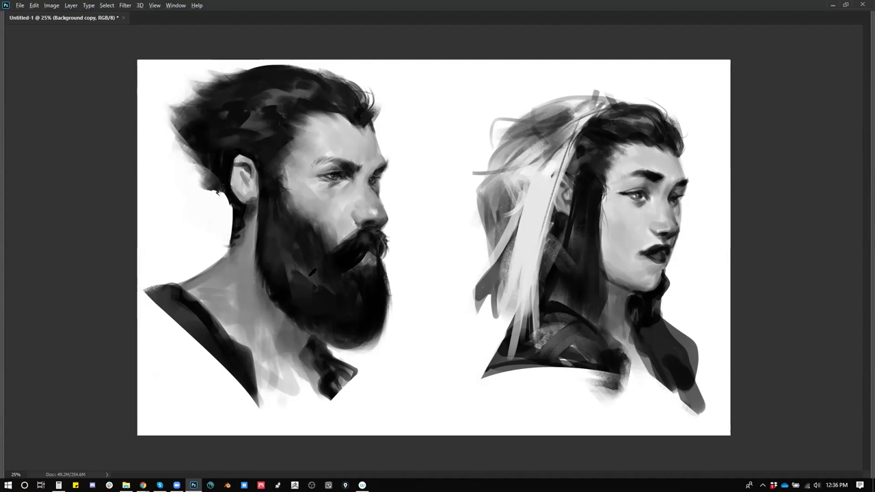
- Brush dark textured strokes through the middle of the man's beard and along its front edge beside the mouth
mouse_move(305, 267)
left_mouse_down()
mouse_move(303, 301)
mouse_move(325, 305)
left_mouse_up()
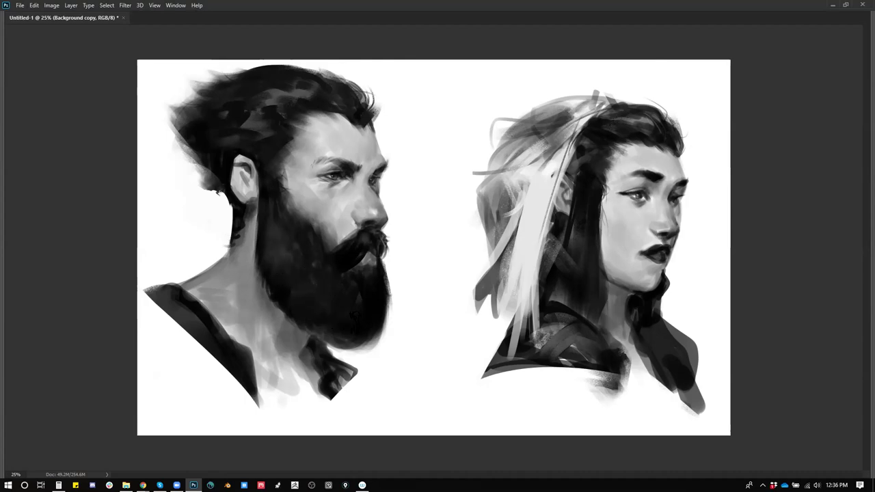
left_click_drag(289, 270, 356, 303)
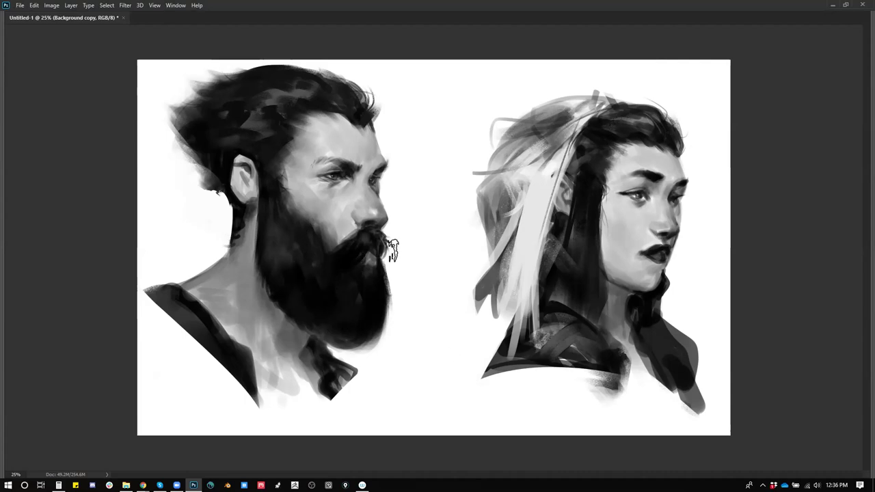
left_click_drag(384, 242, 386, 274)
- Flip the canvas horizontally back and forth to examine the proportions and values of both portraits
key("ctrl+shift+h")
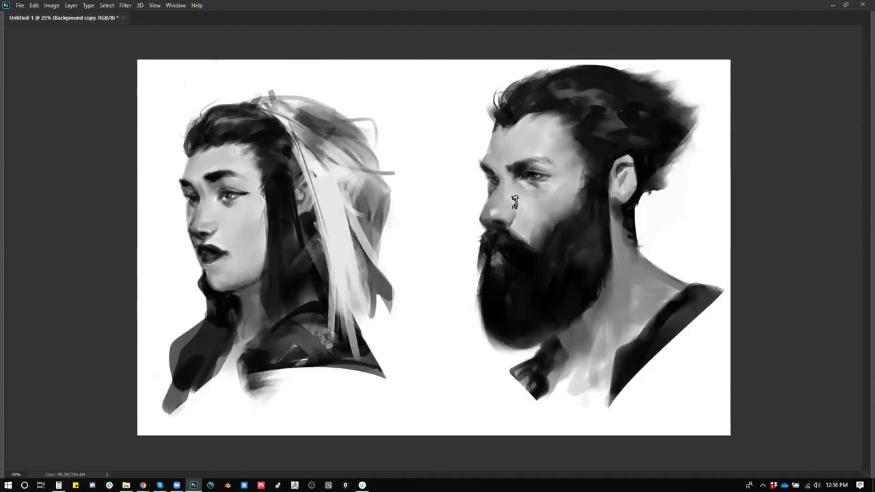
key("h")
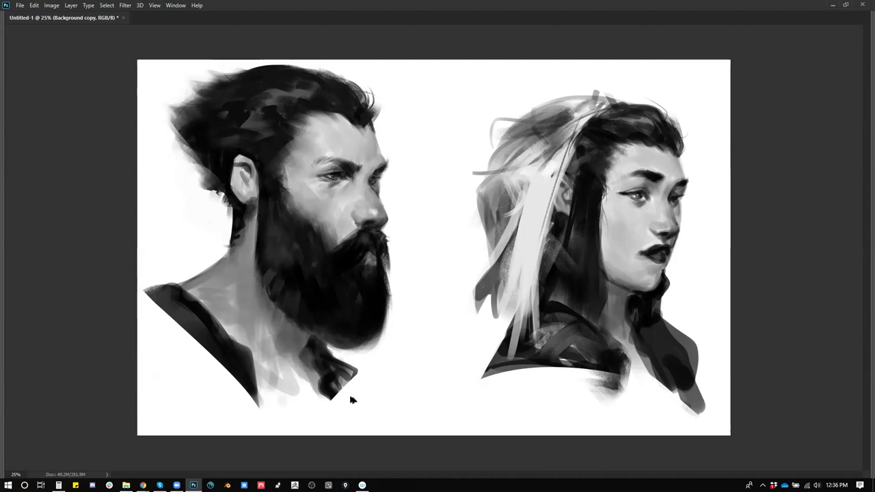
key("ctrl+shift+h")
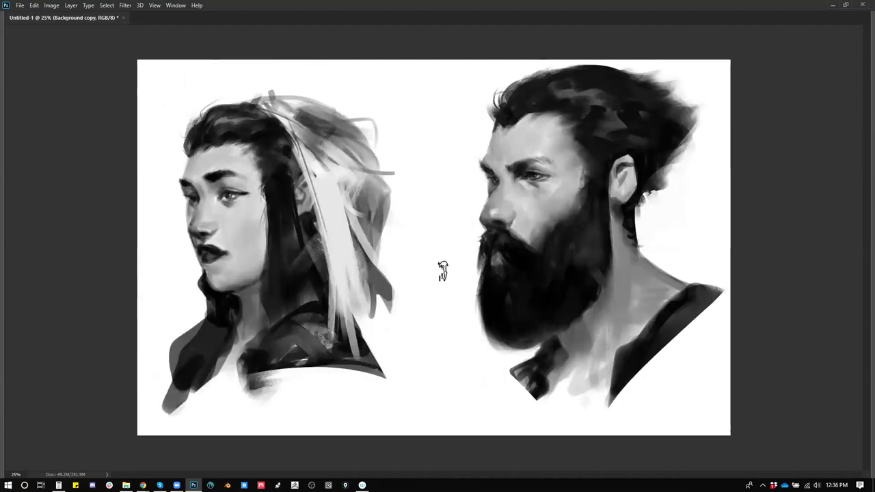
key("ctrl+shift+h")
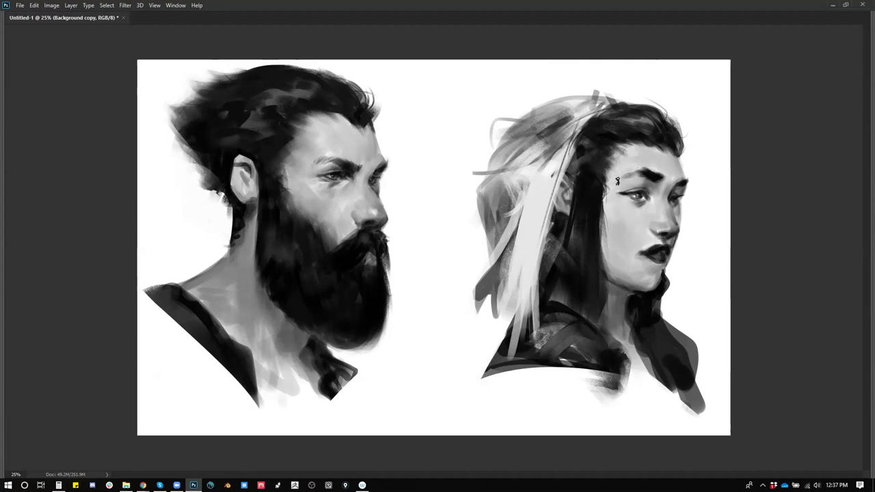
key("ctrl+shift+h")
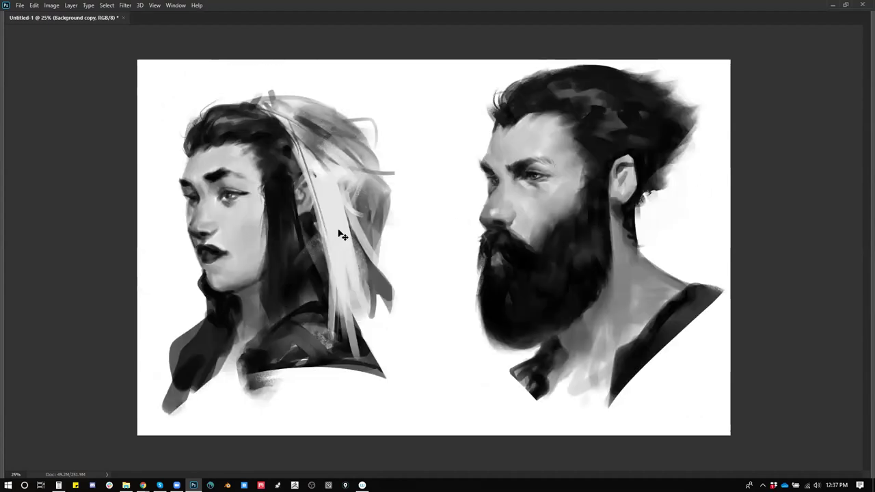
key("ctrl+shift+h")
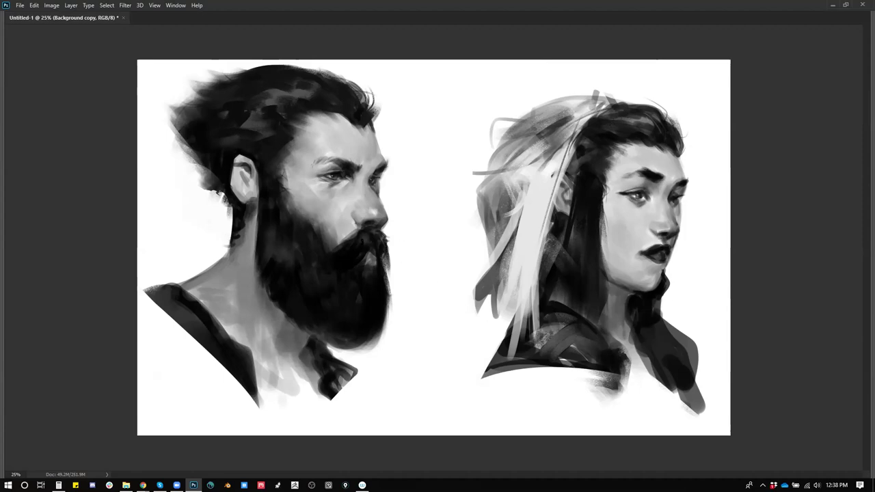
key("ctrl+shift+h")
key("ctrl+shift+h")
key("ctrl+shift+h")
key("ctrl+shift+h")
- Enlarge the brush and paint textured grey strokes down the lower part of the woman's light hair, undoing the last stray stroke
key("]")
key("]")
key("]")
key("]")
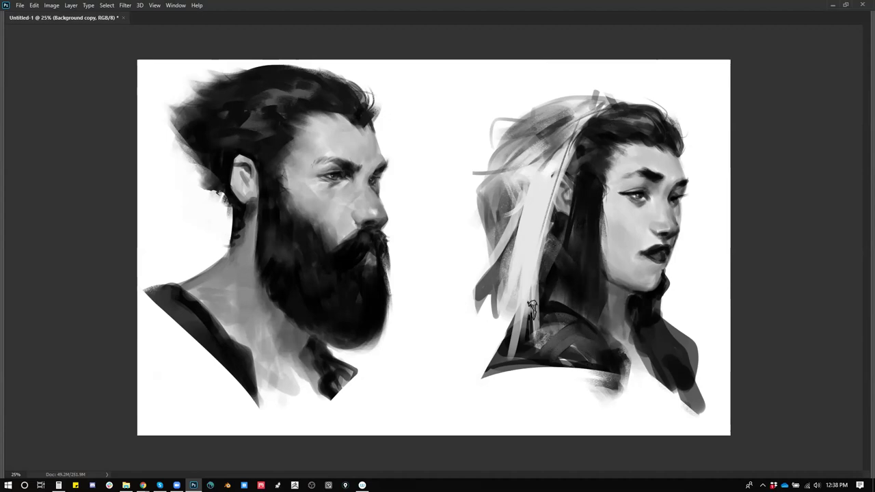
left_click_drag(542, 251, 531, 340)
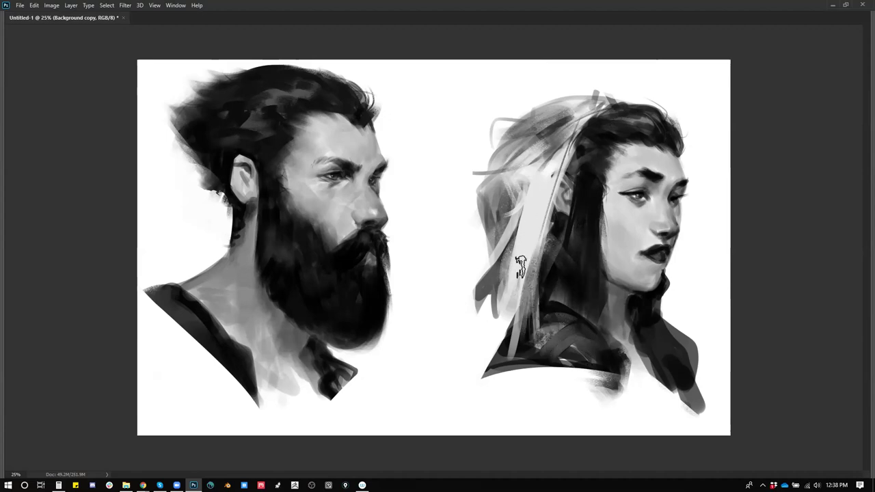
left_click_drag(523, 258, 499, 326)
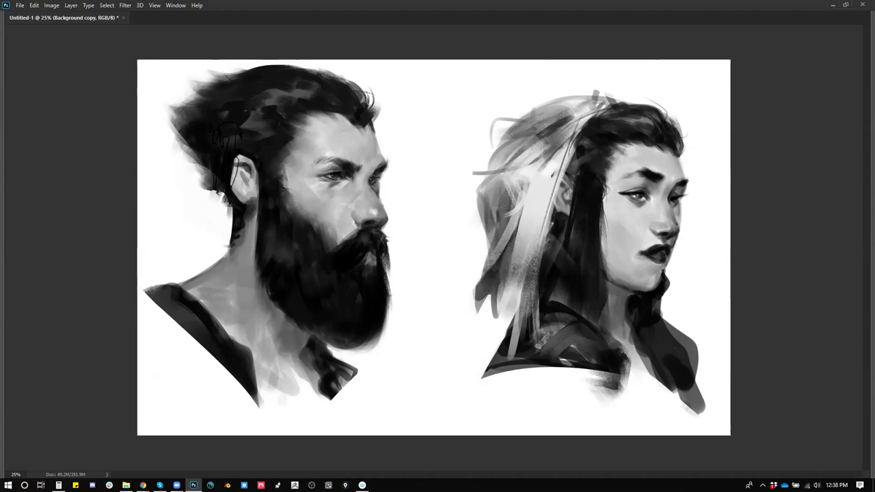
mouse_move(247, 186)
left_mouse_down()
mouse_move(255, 210)
mouse_move(268, 212)
left_mouse_up()
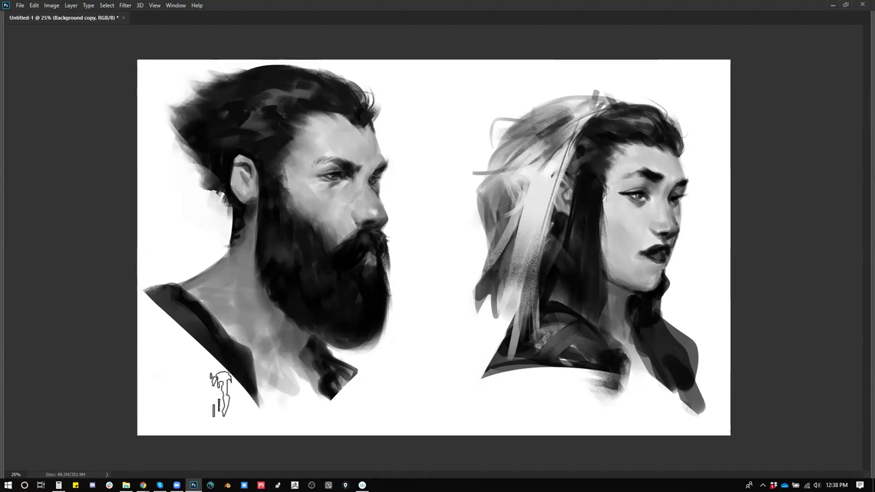
left_click_drag(599, 248, 649, 224)
key("ctrl+z")
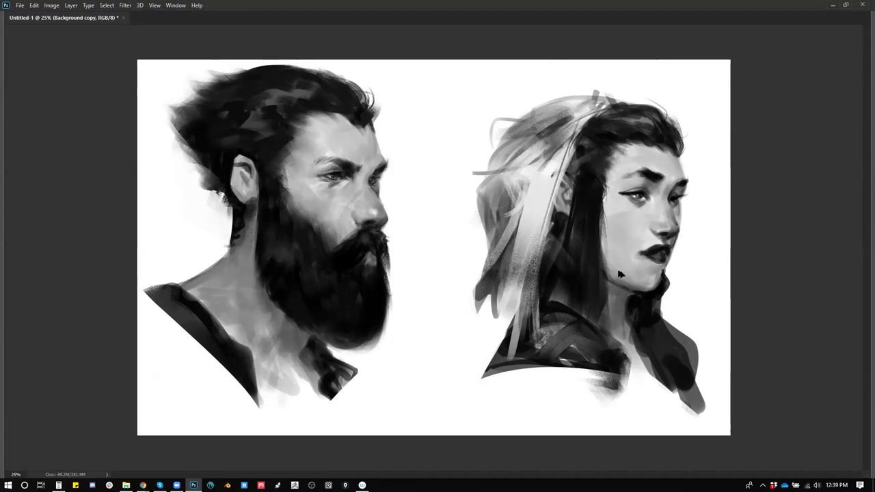
- Choose the 100 px brush from the Standard group, increase its size and check the portraits mirrored
key("bracketright")
key("bracketright")
key("bracketright")
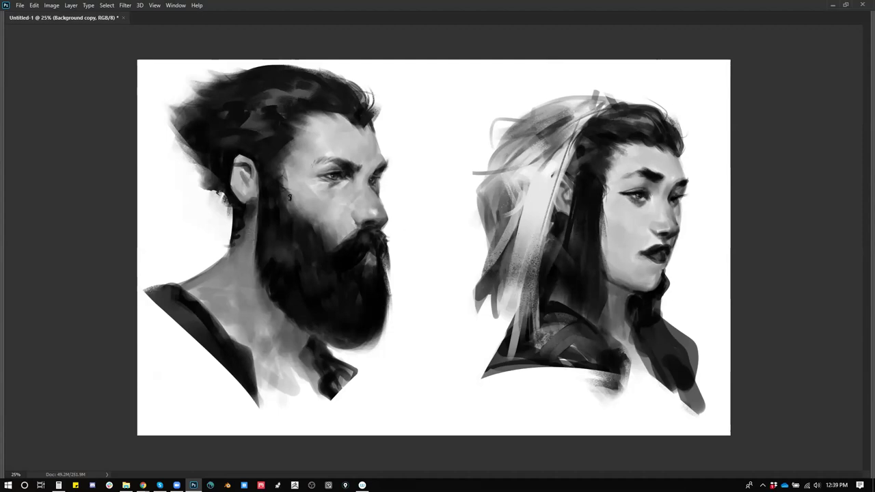
right_click(463, 175)
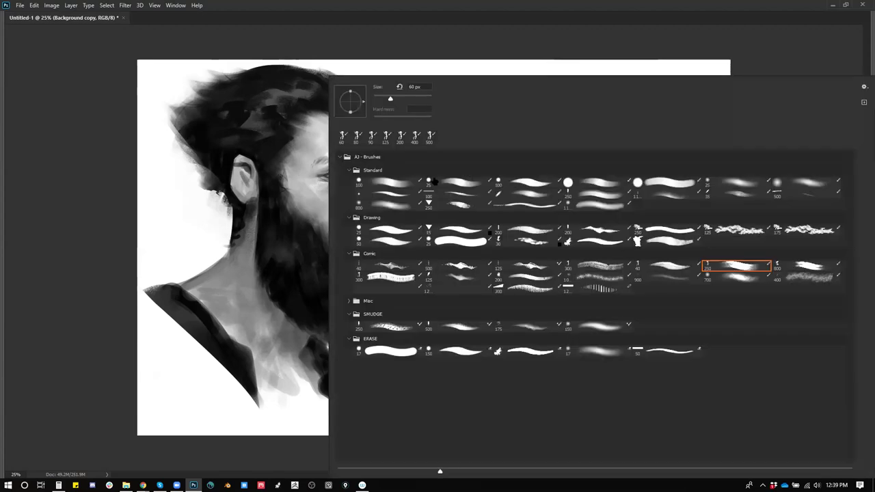
left_click(404, 187)
left_click(77, 210)
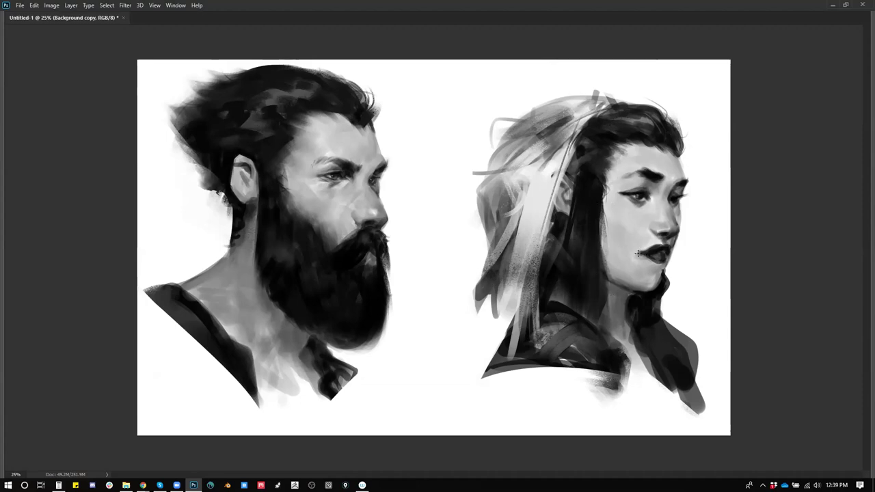
key("bracketright")
key("bracketright")
key("bracketright")
key("bracketright")
key("ctrl+shift+h")
key("ctrl+shift+h")
- Save the painting as a Photoshop file named 35 in the Art folder under Robotpencil Team Folder and _SubmissionTemp
key("ctrl+s")
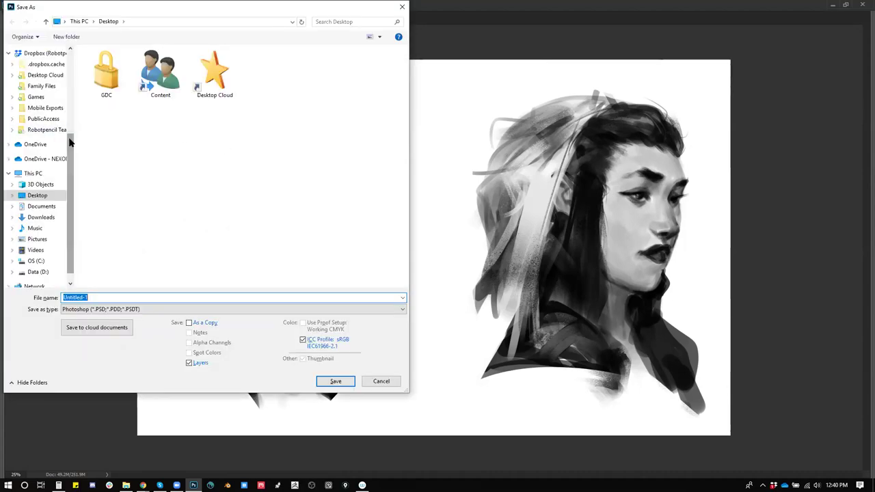
left_click_drag(72, 146, 75, 97)
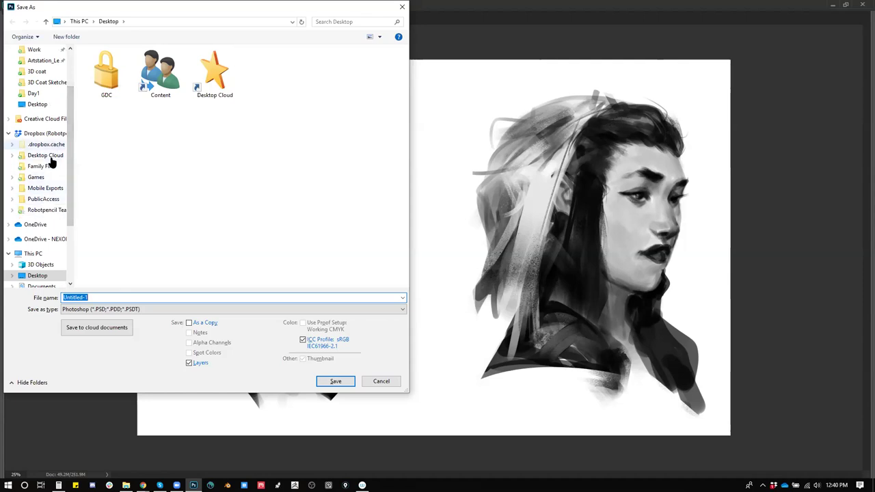
left_click(45, 211)
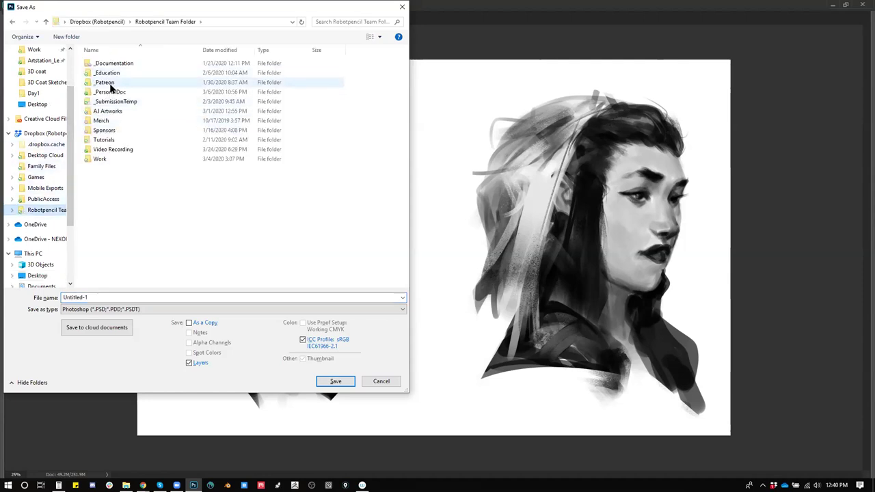
double_click(113, 101)
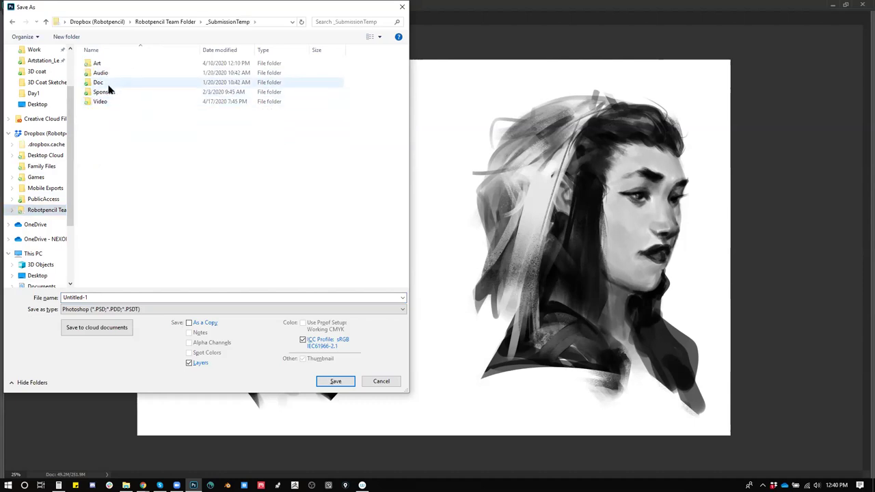
double_click(100, 63)
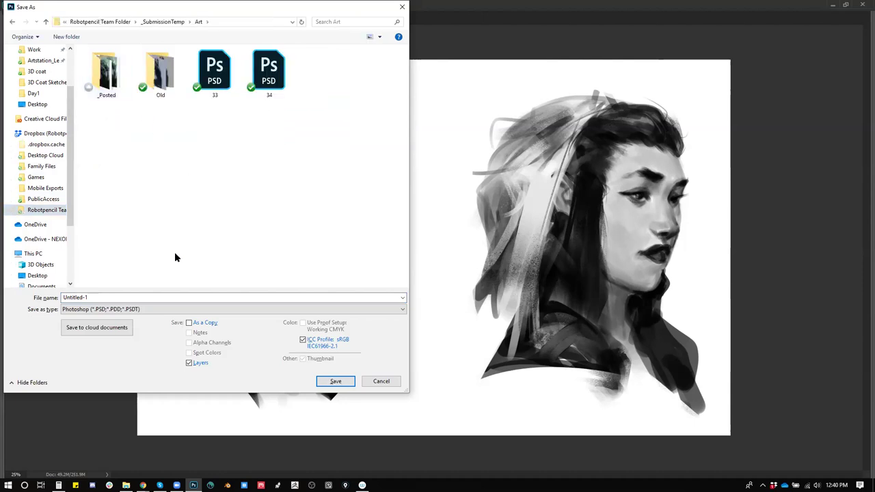
left_click(164, 296)
type("35")
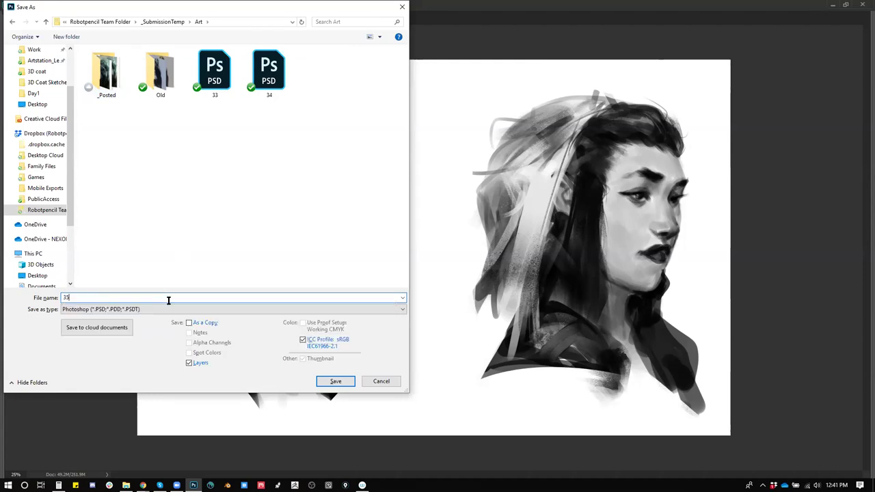
left_click(333, 381)
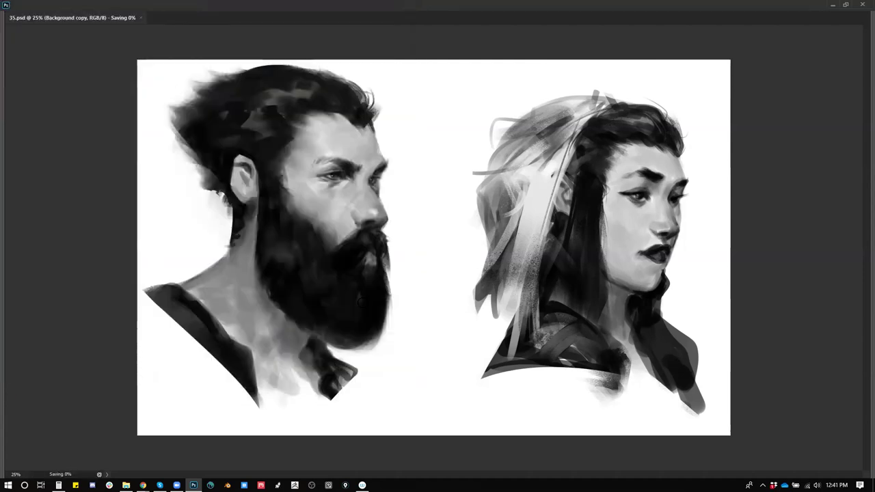
left_click(444, 194)
- Save a JPEG copy of the painting named 35 in the same Art folder
key("ctrl+shift+s")
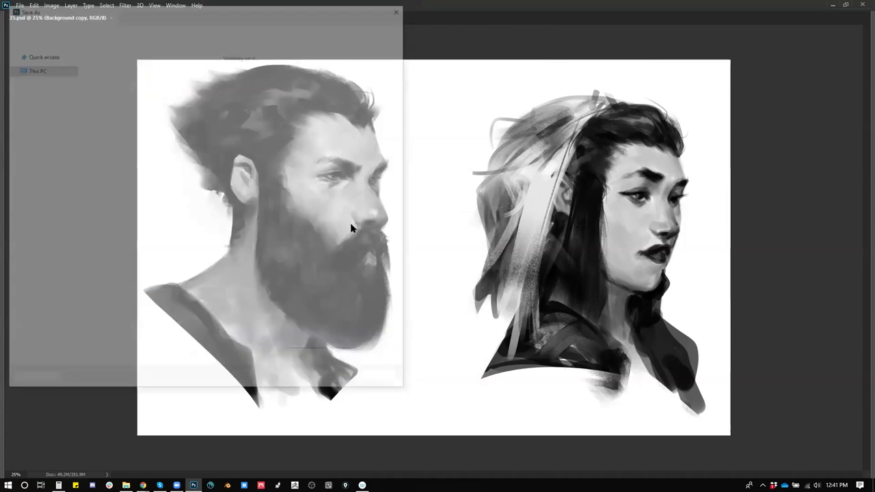
left_click(218, 309)
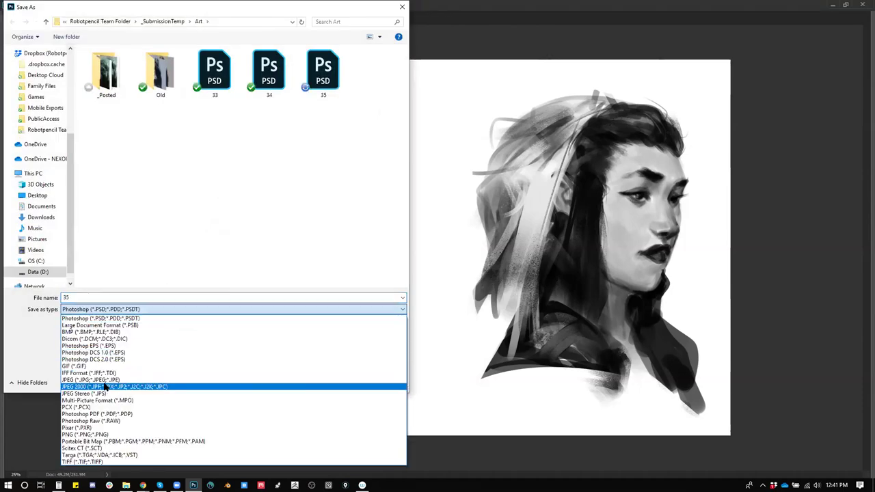
left_click(104, 385)
left_click(334, 382)
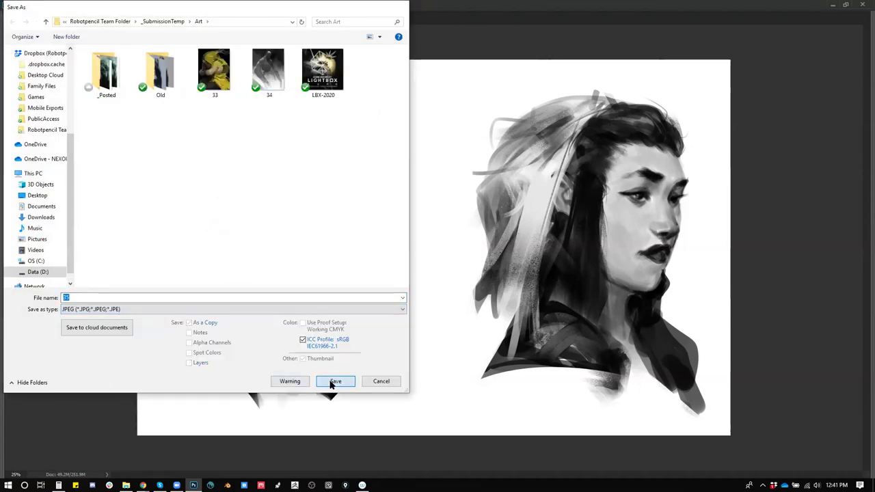
left_click(483, 124)
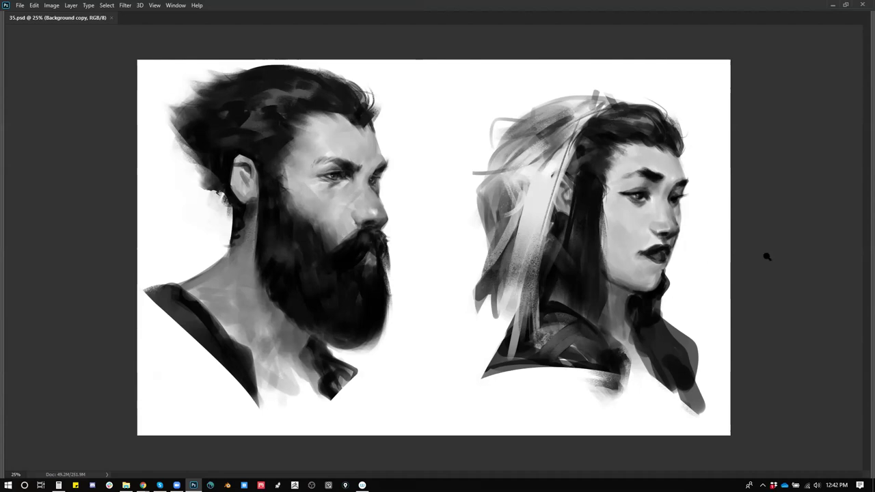
key("ctrl+shift+s")
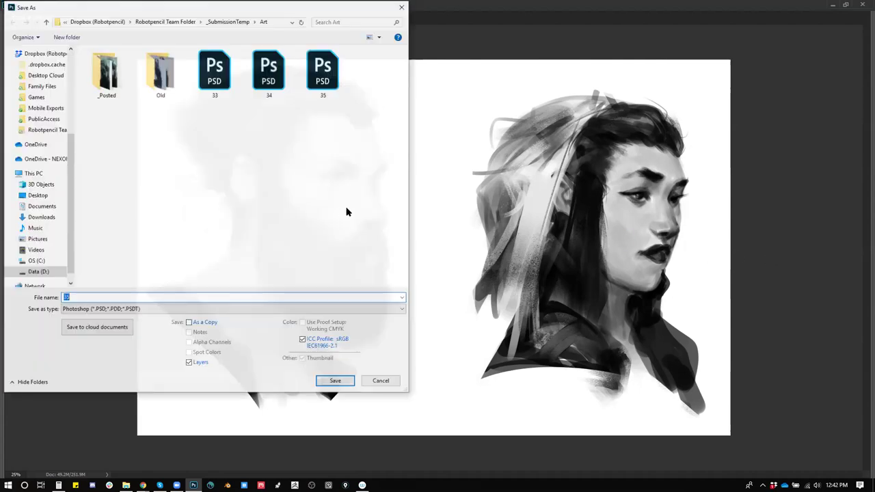
left_click(178, 309)
left_click(134, 380)
left_click(395, 382)
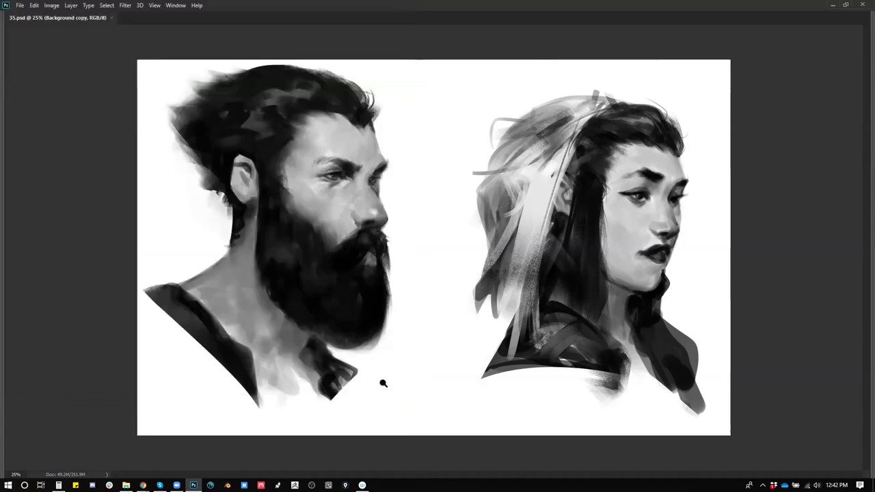